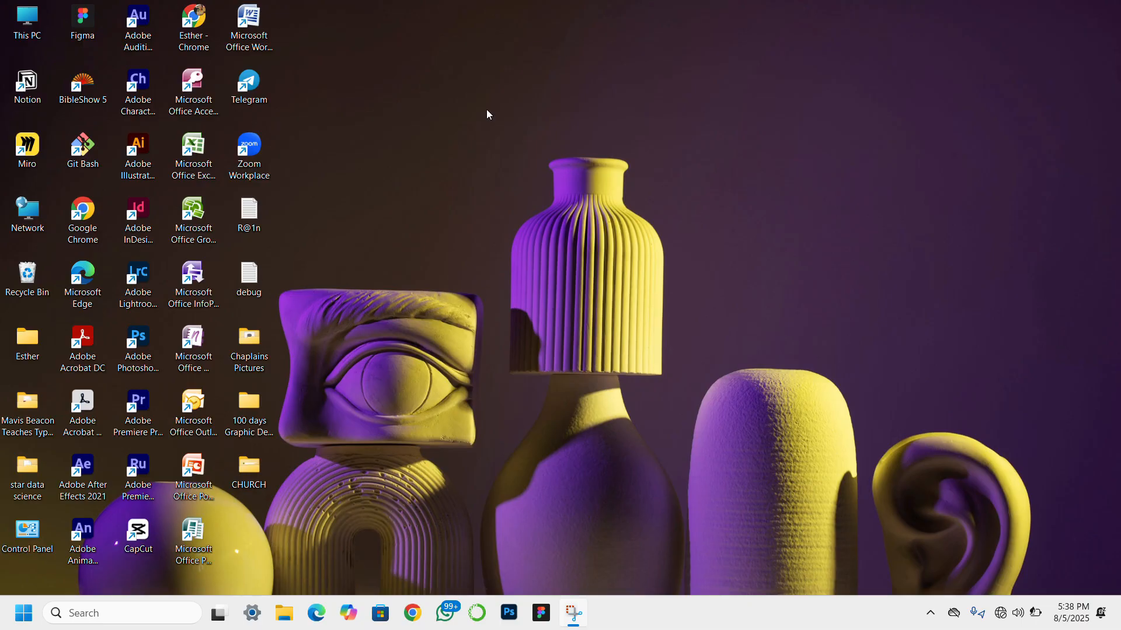
- Launch Photoshop and create a 1024 x 1024 px RGB document at 300 pixels/inch with a white background
click(518, 618)
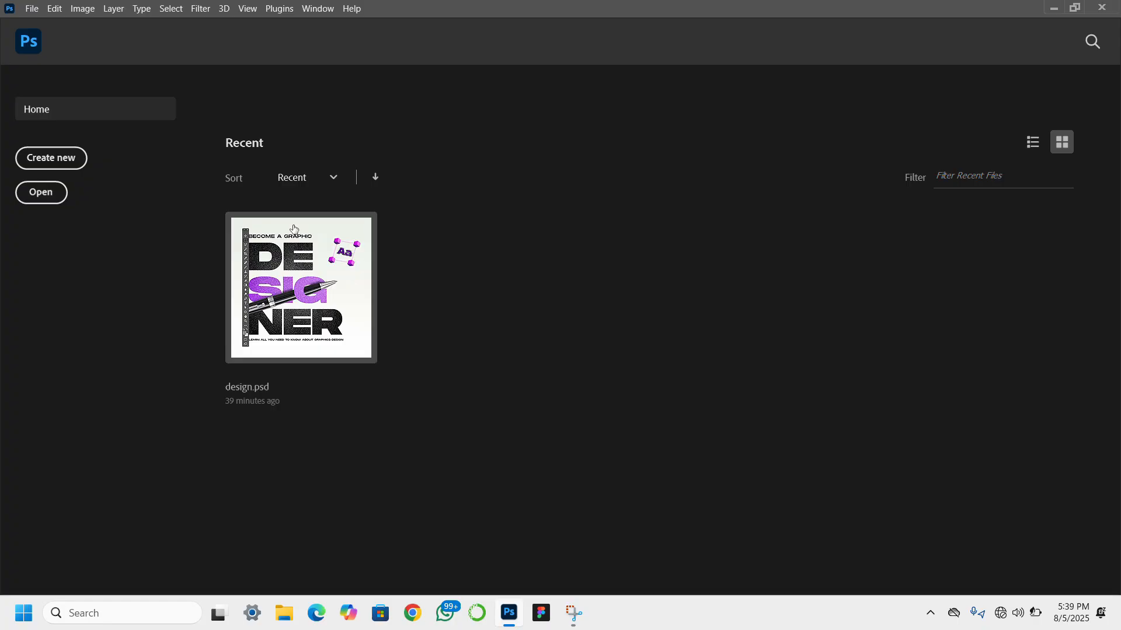
click(61, 163)
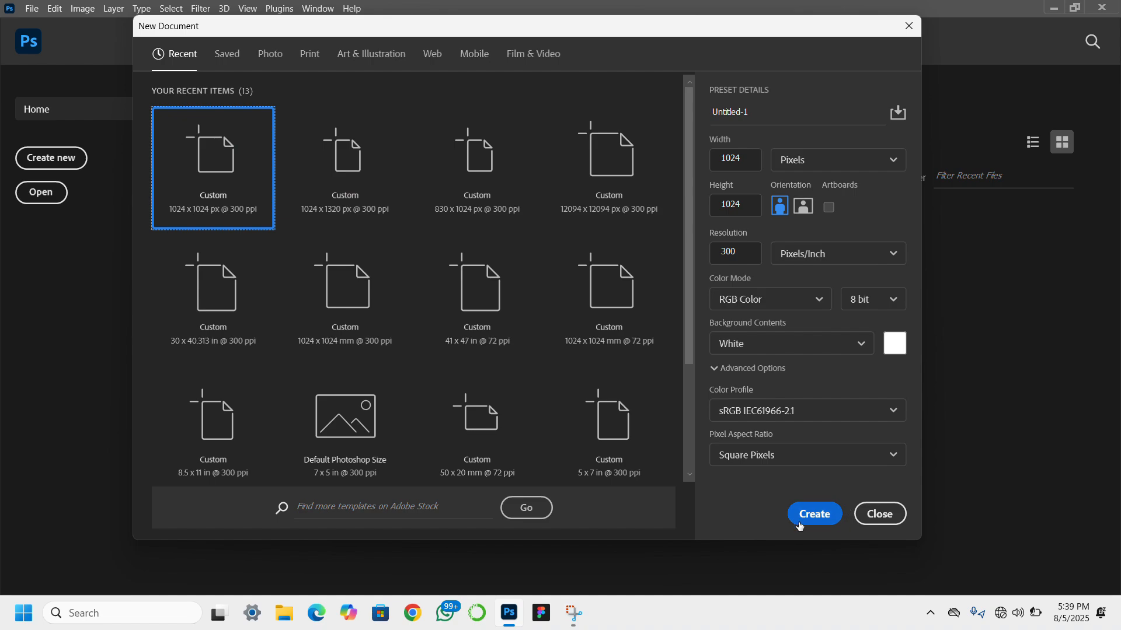
click(813, 514)
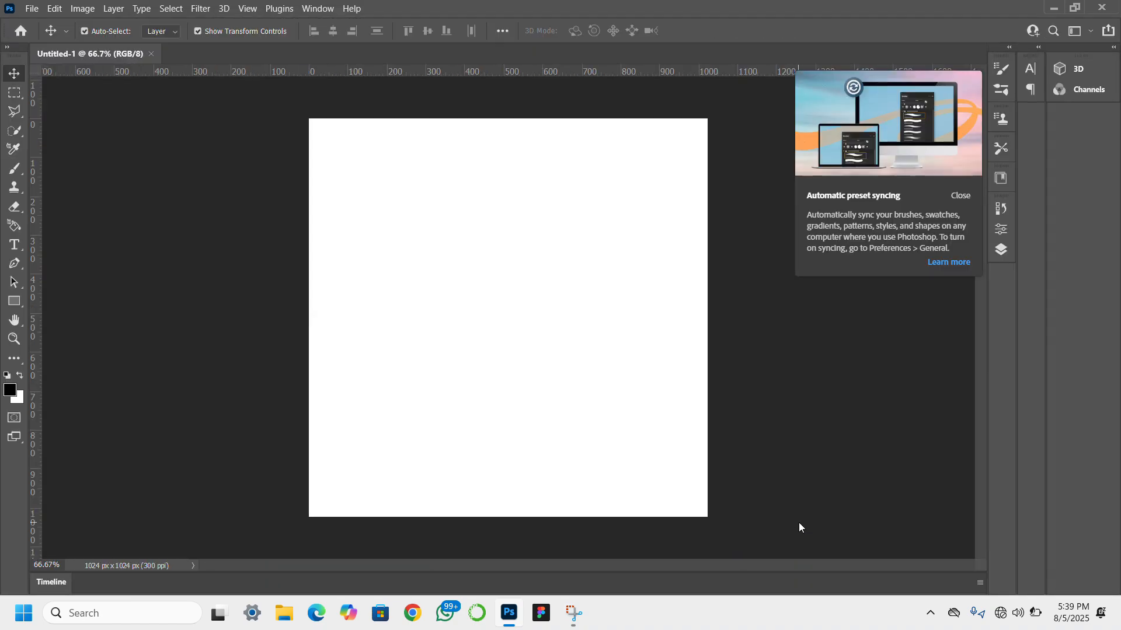
click(962, 196)
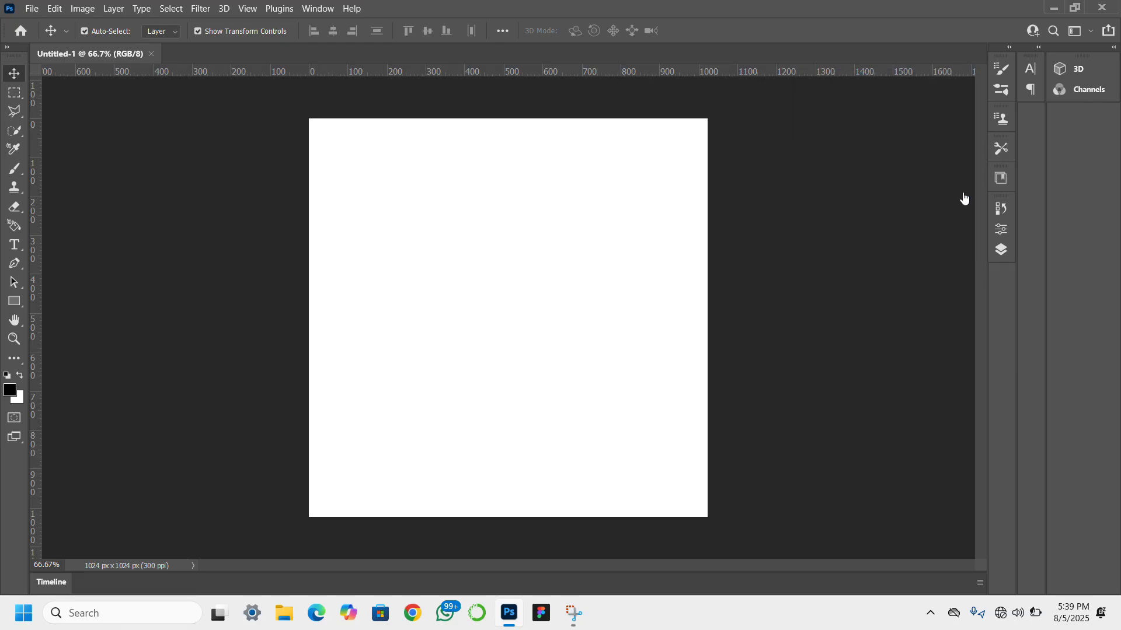
- Add a gradient fill layer above the background and set the gradient's starting color stop to ffffff
click(1002, 251)
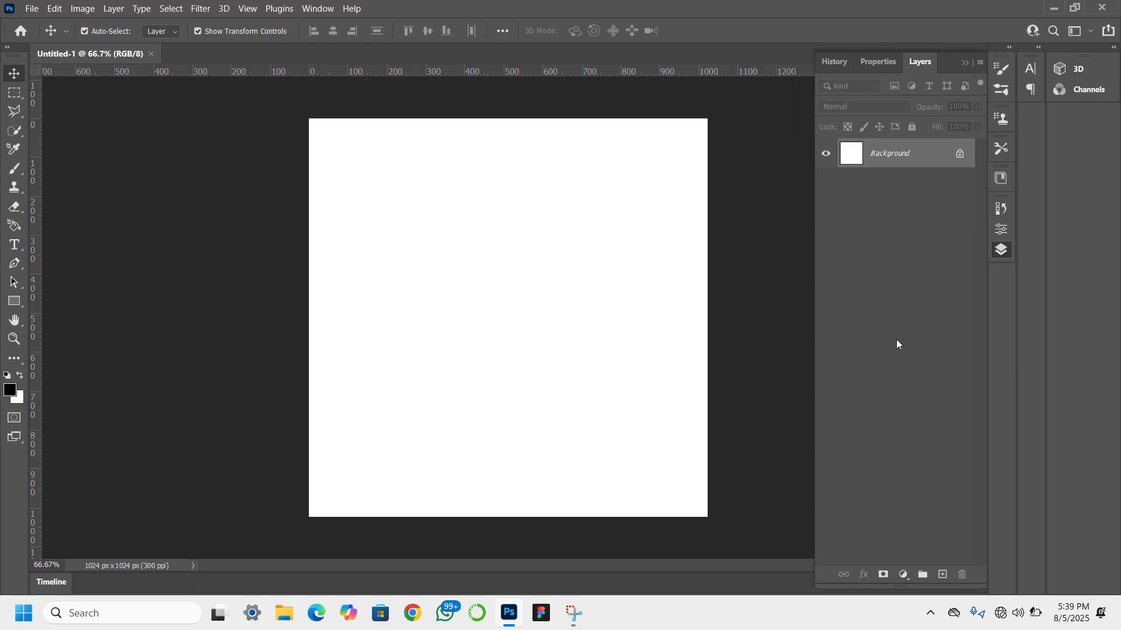
click(905, 577)
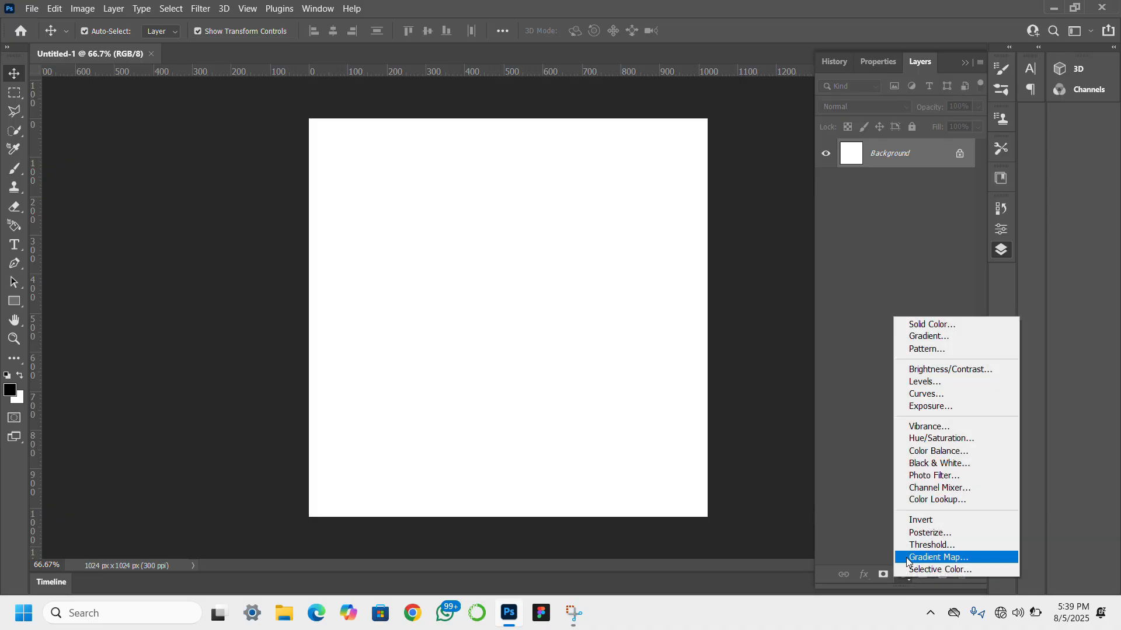
click(926, 323)
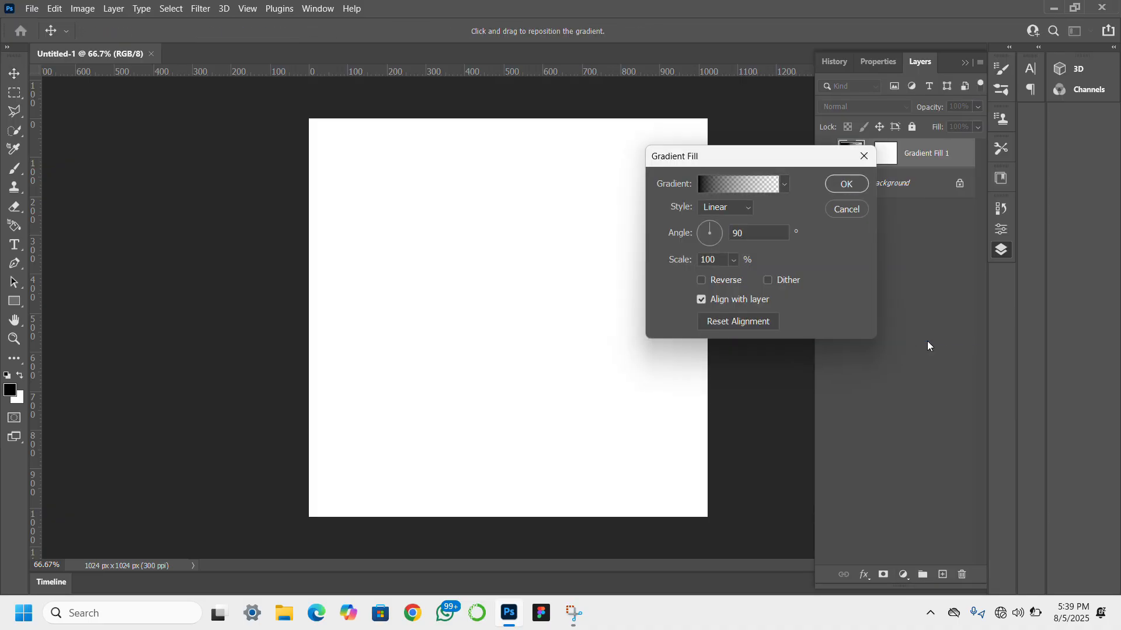
click(717, 186)
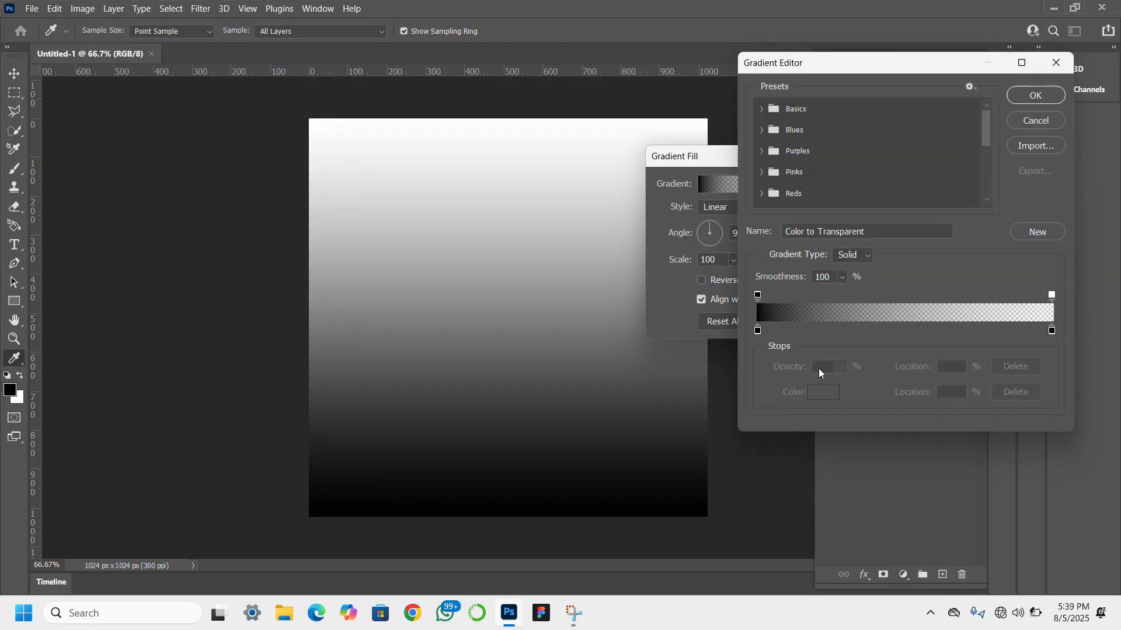
click(757, 331)
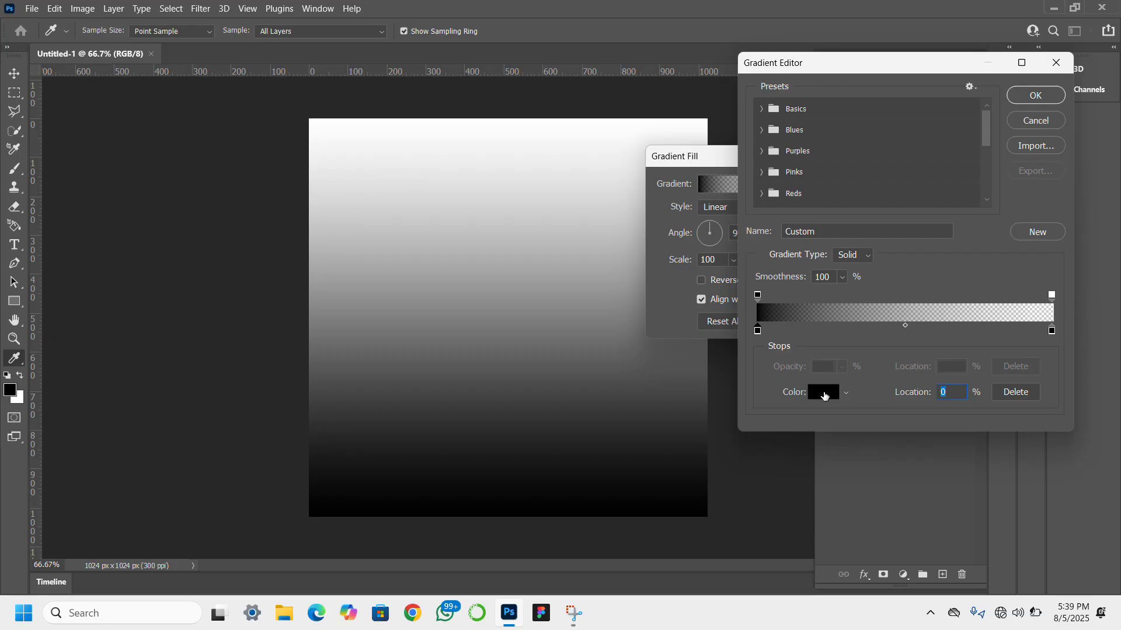
click(825, 393)
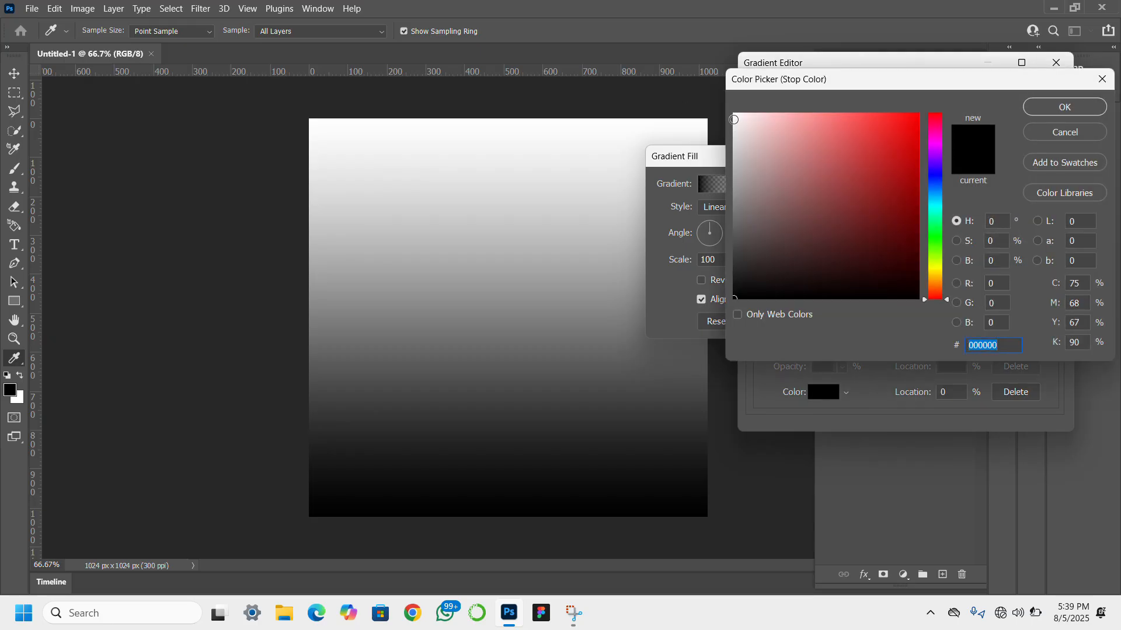
text(ffffff)
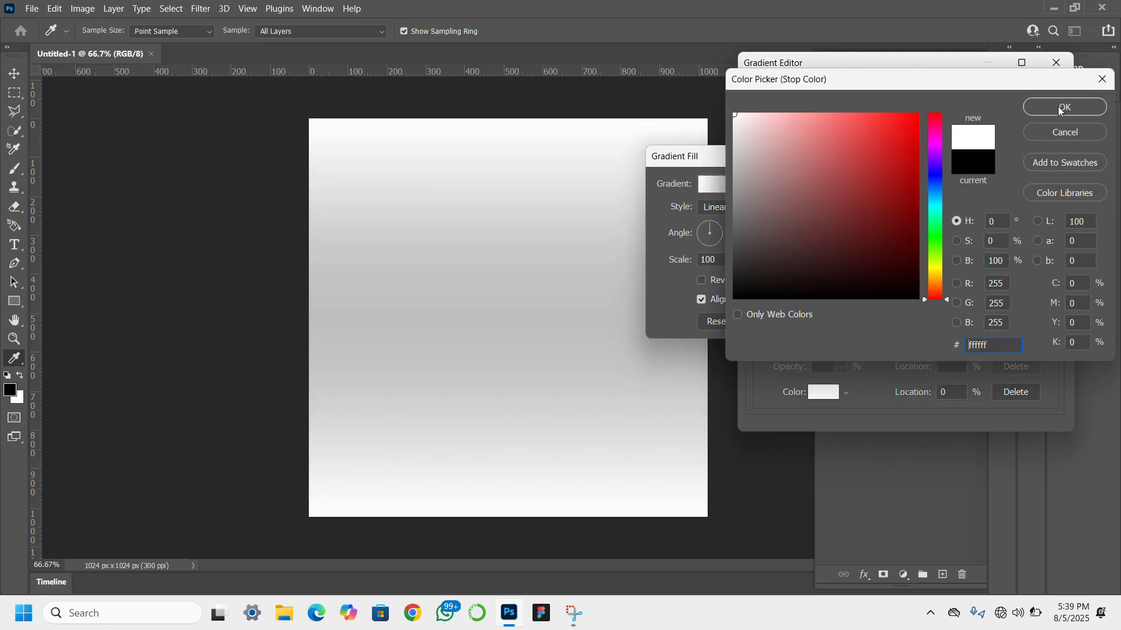
click(1061, 110)
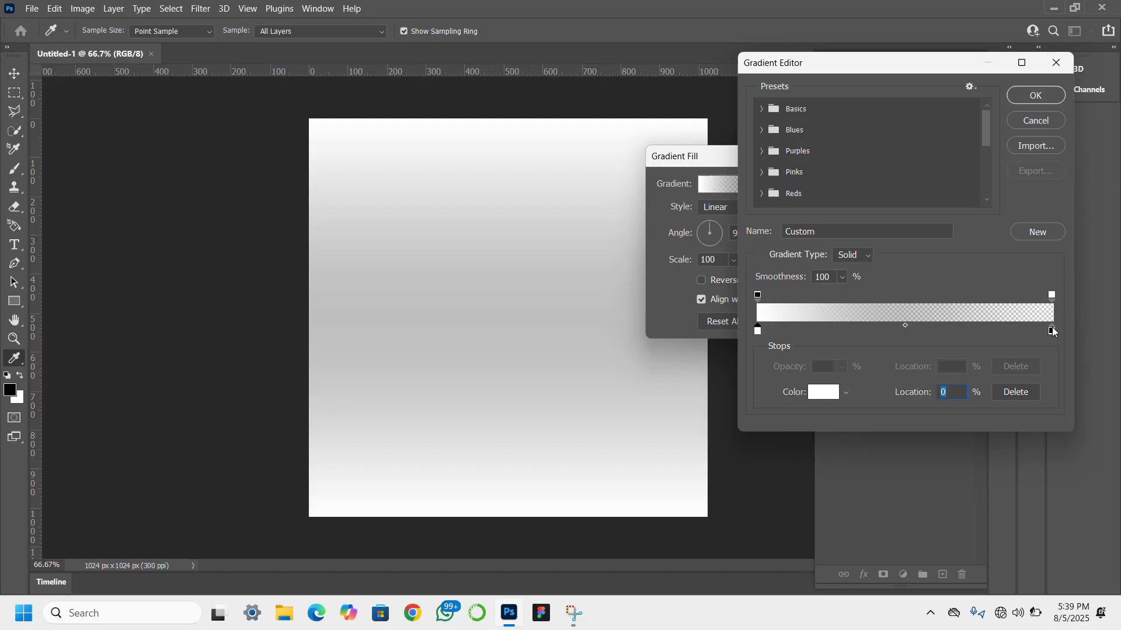
- Set the gradient's end color stop, at location 100%, to the very light pinkish grey f2ecec
click(1052, 331)
click(821, 390)
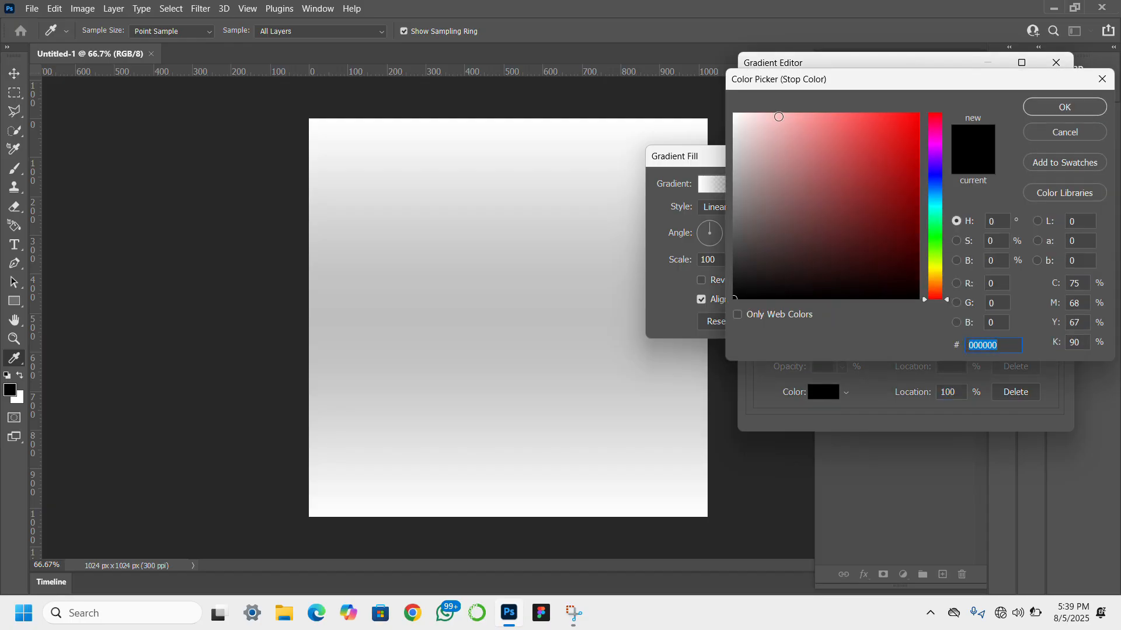
click(735, 131)
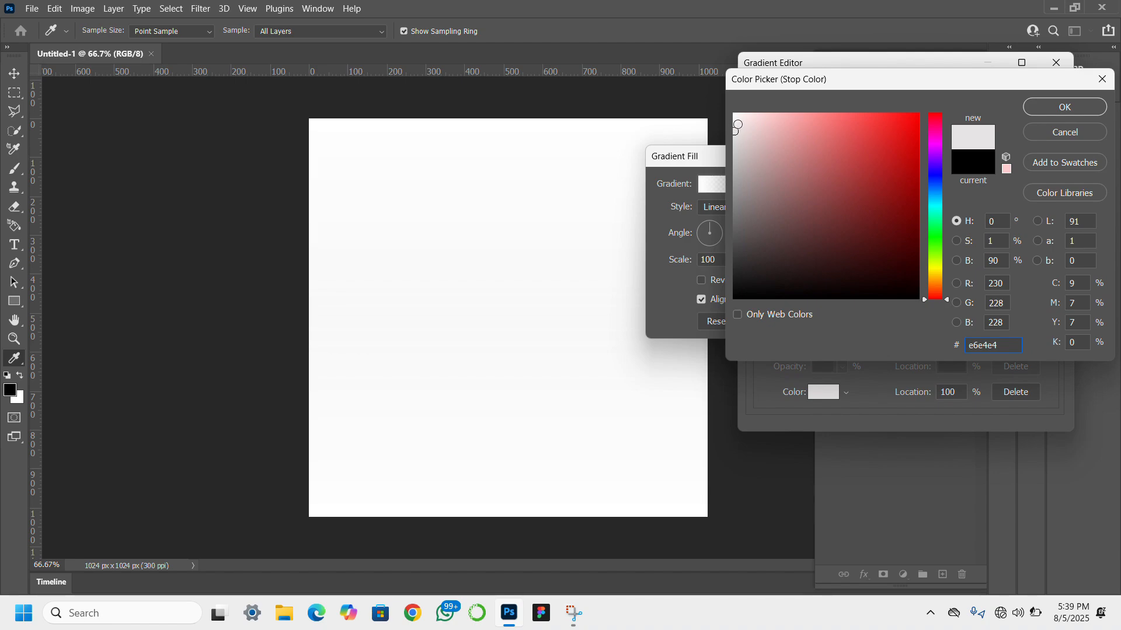
click(737, 122)
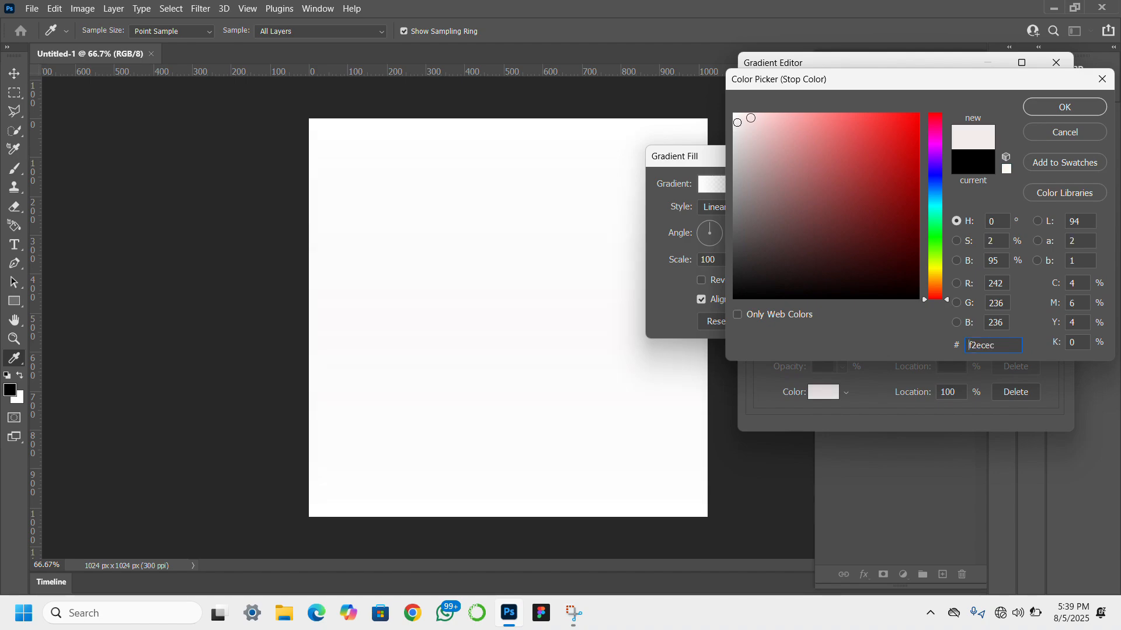
click(1053, 112)
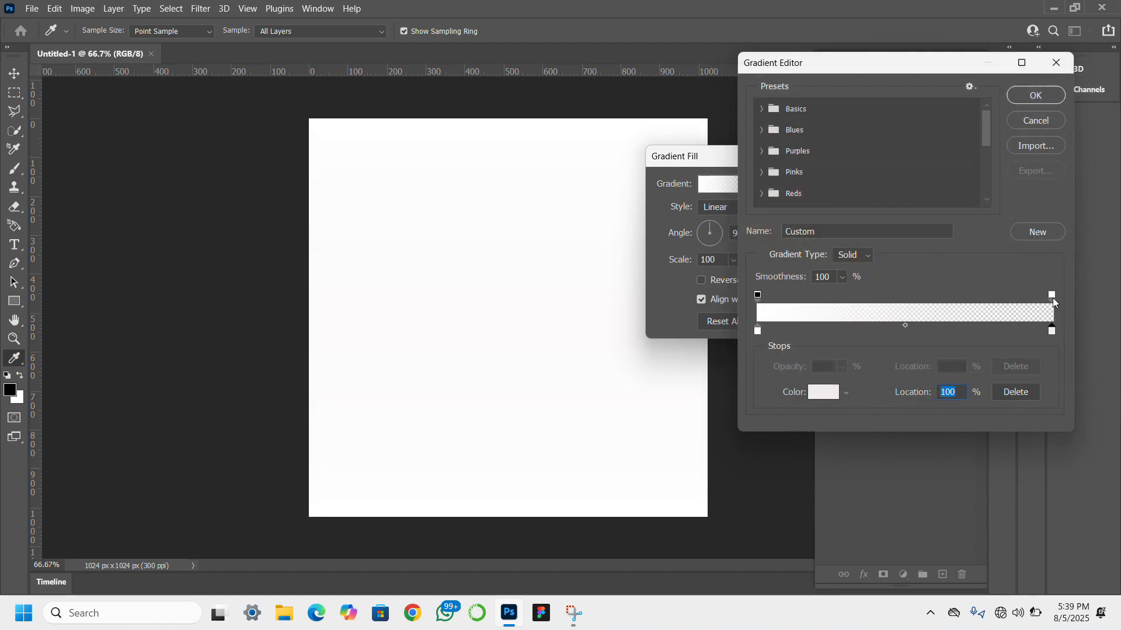
- Set the gradient's end opacity stop to 100% and apply the linear gradient fill
click(1052, 296)
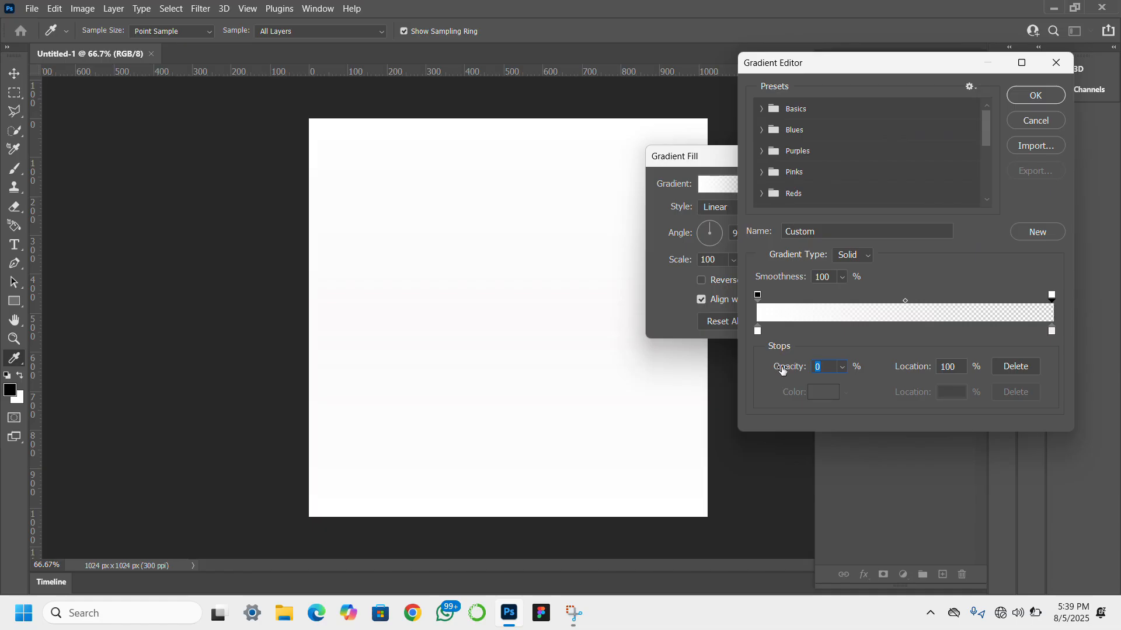
drag(786, 372, 914, 410)
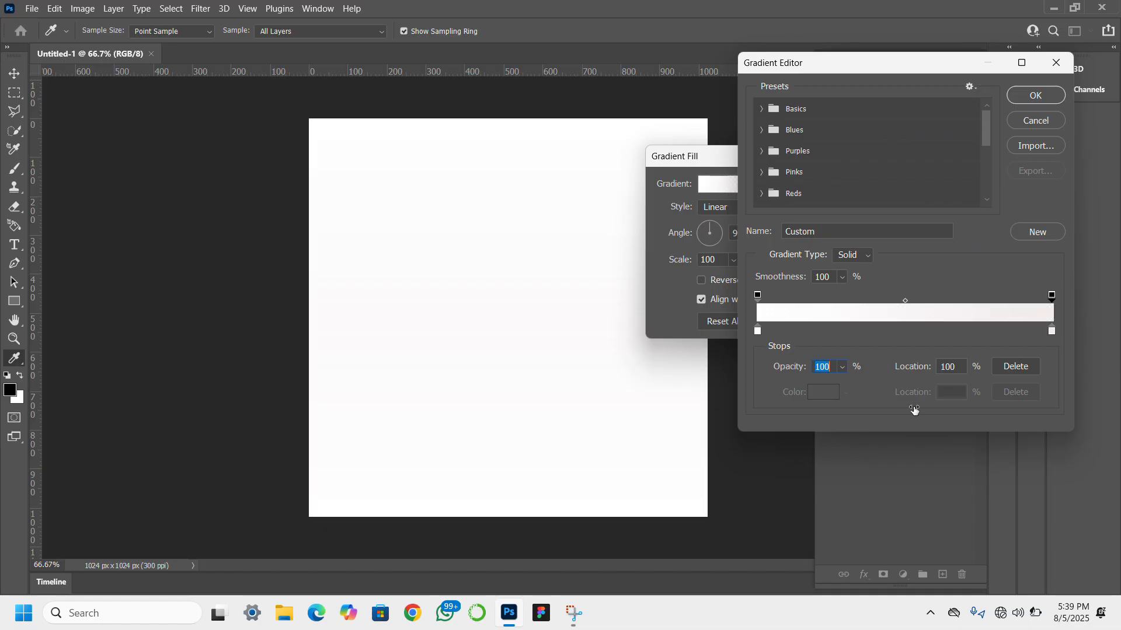
click(1029, 101)
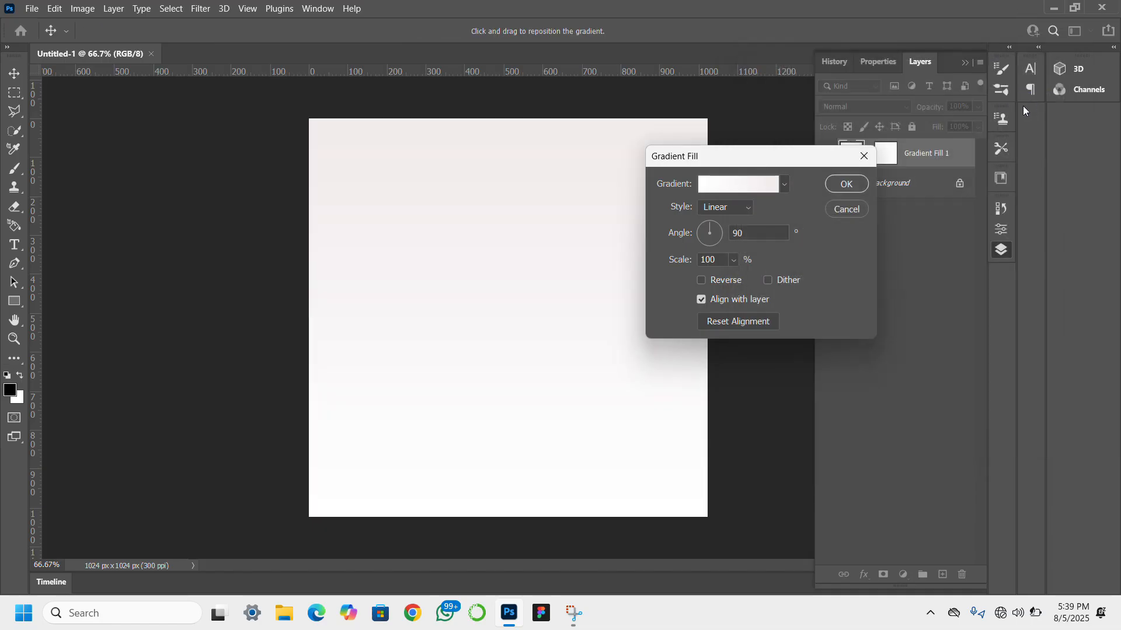
click(842, 185)
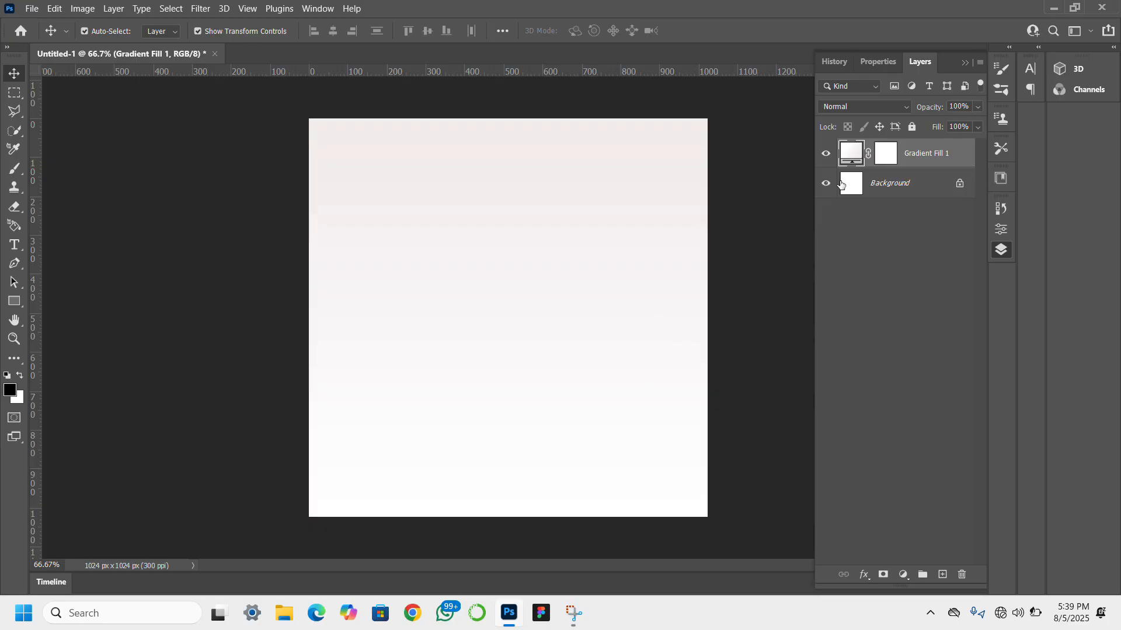
- In File Explorer's Downloads folder, select Glitter, Wallpaper, the 10 Essential Tools image, and pngwing.com (29), (30), (31) and (33)
click(286, 614)
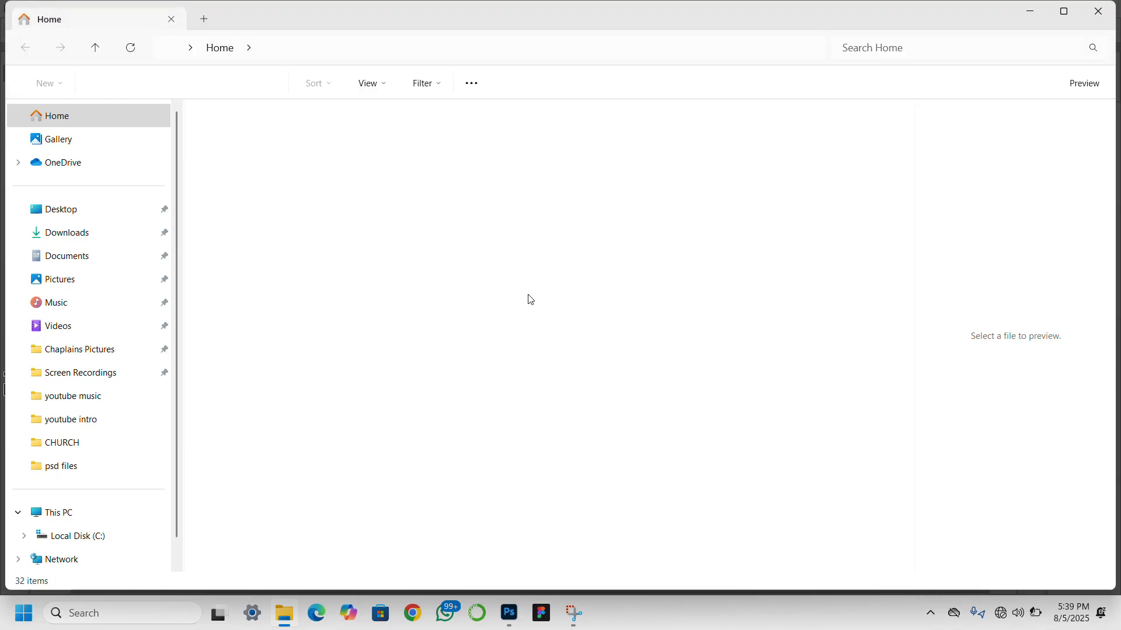
click(89, 233)
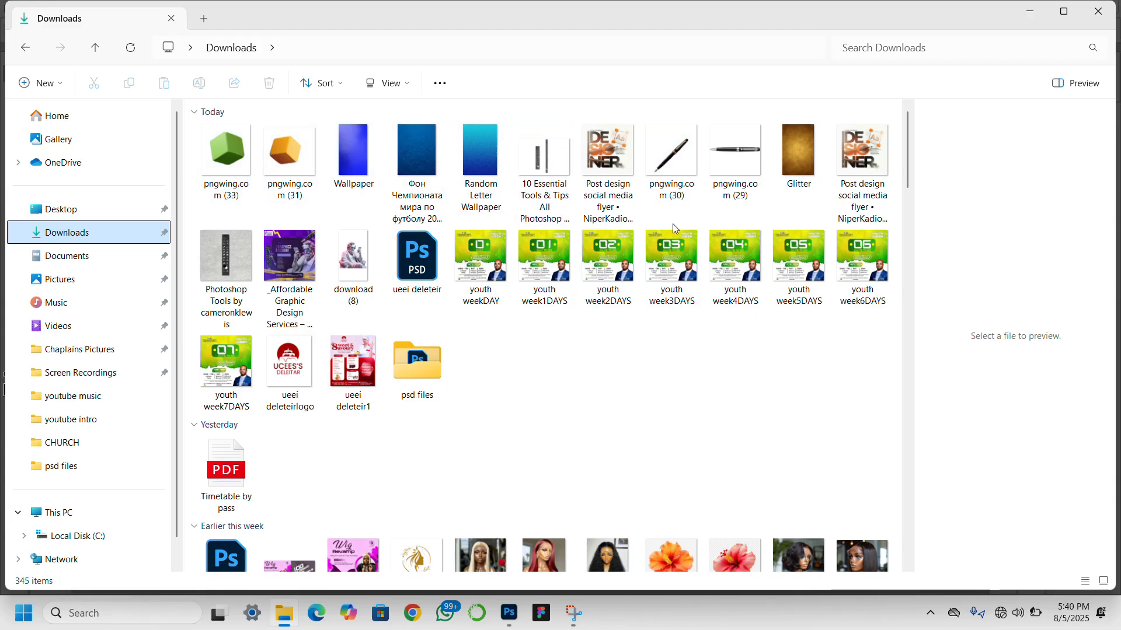
click(544, 169)
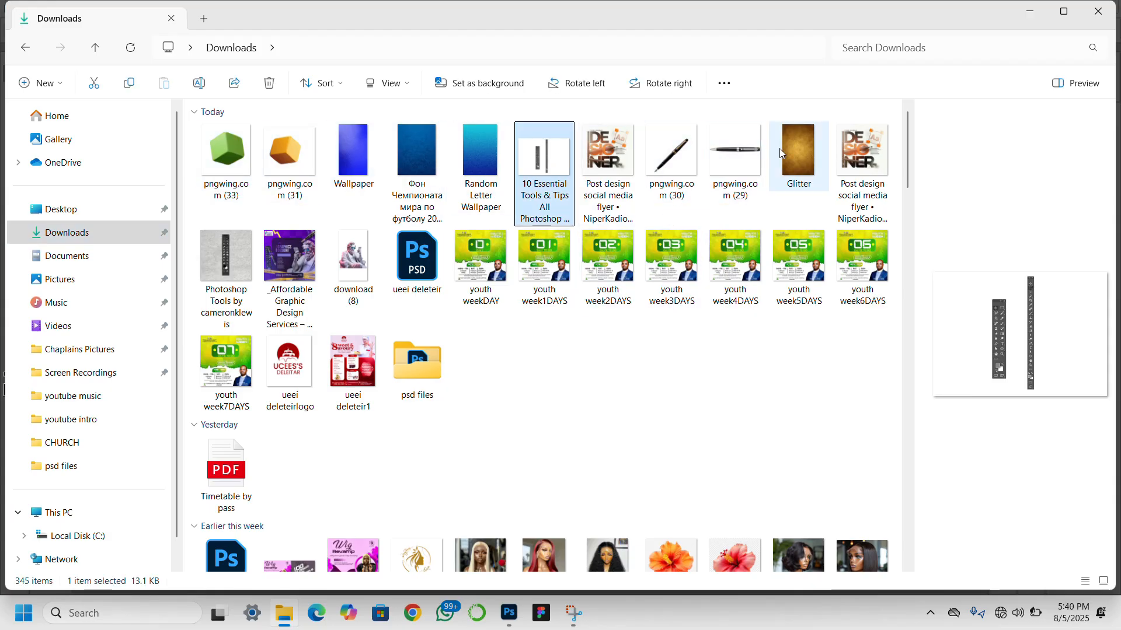
click(213, 185)
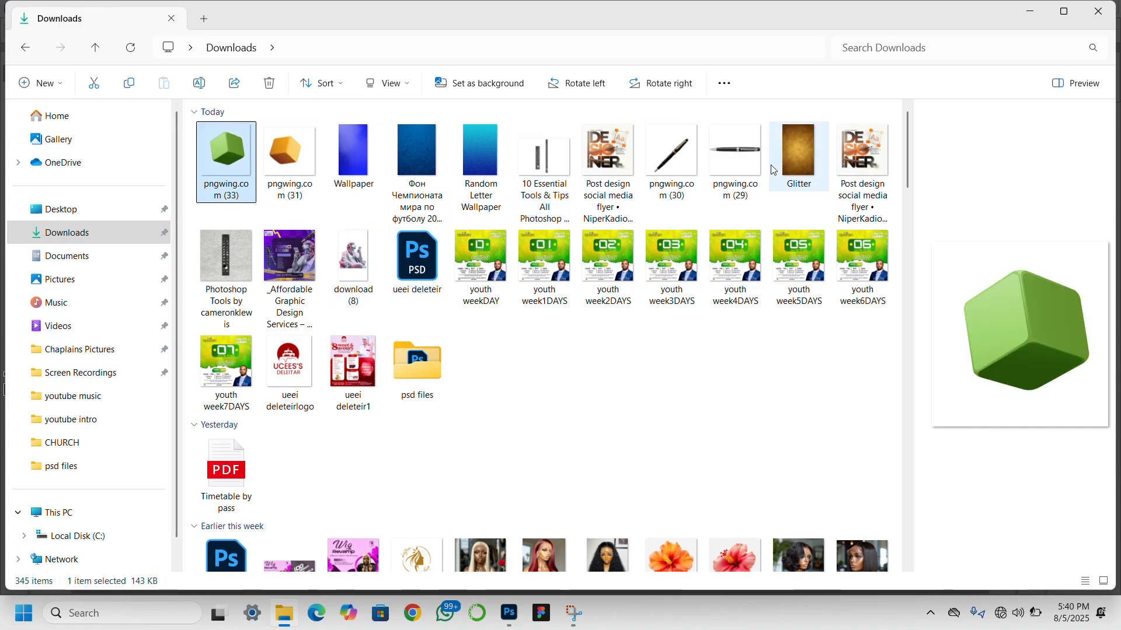
click(794, 156)
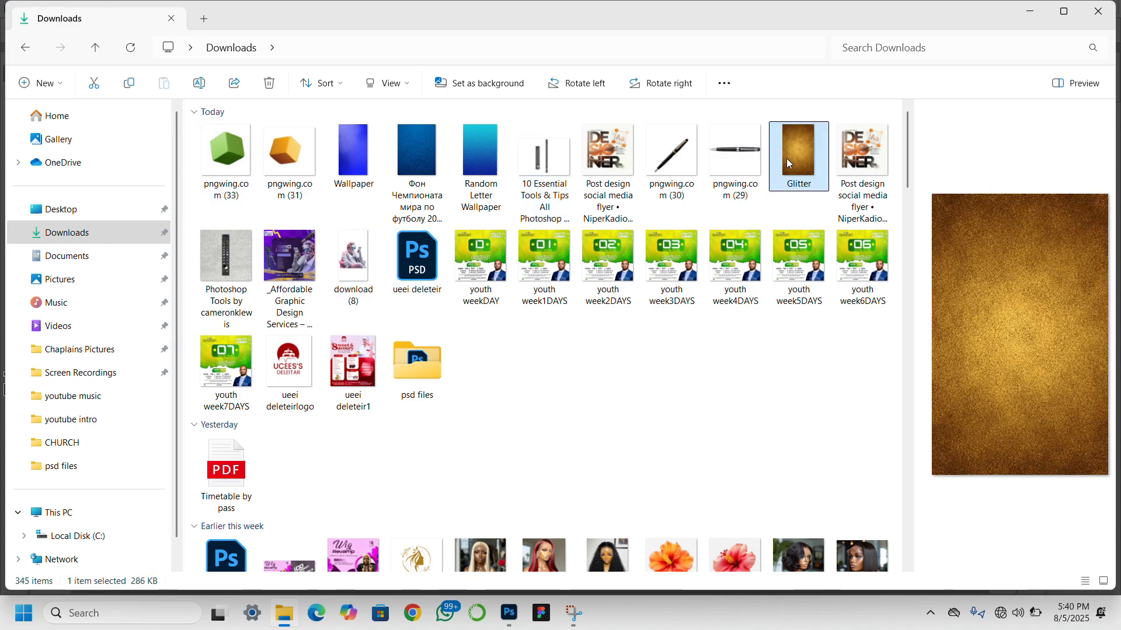
ctrl+click(711, 155)
ctrl+click(649, 156)
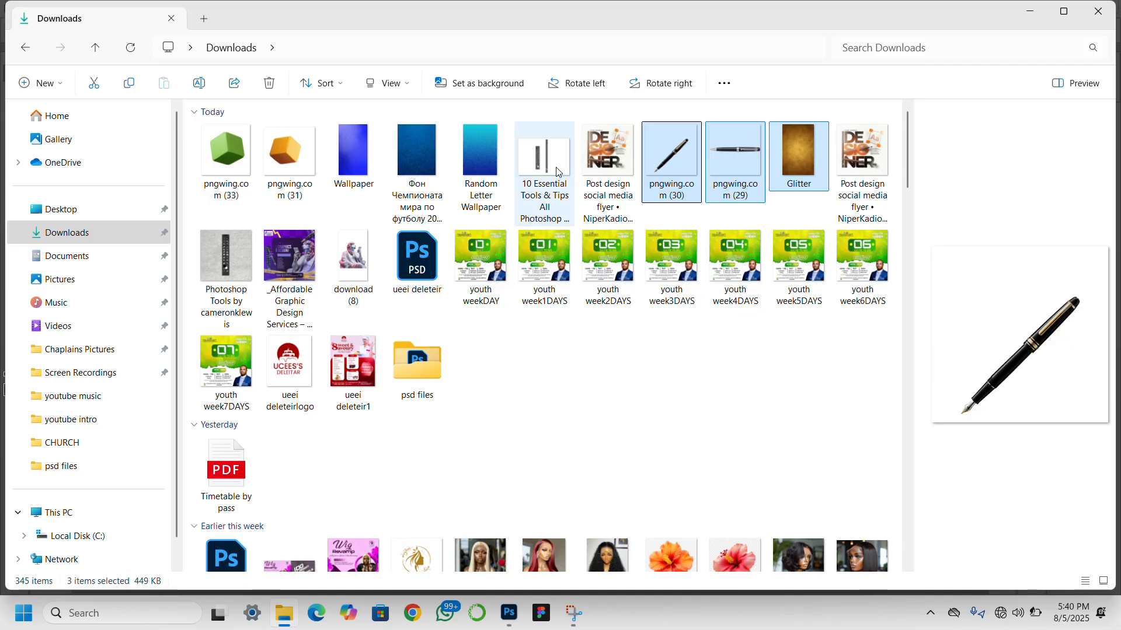
ctrl+click(537, 166)
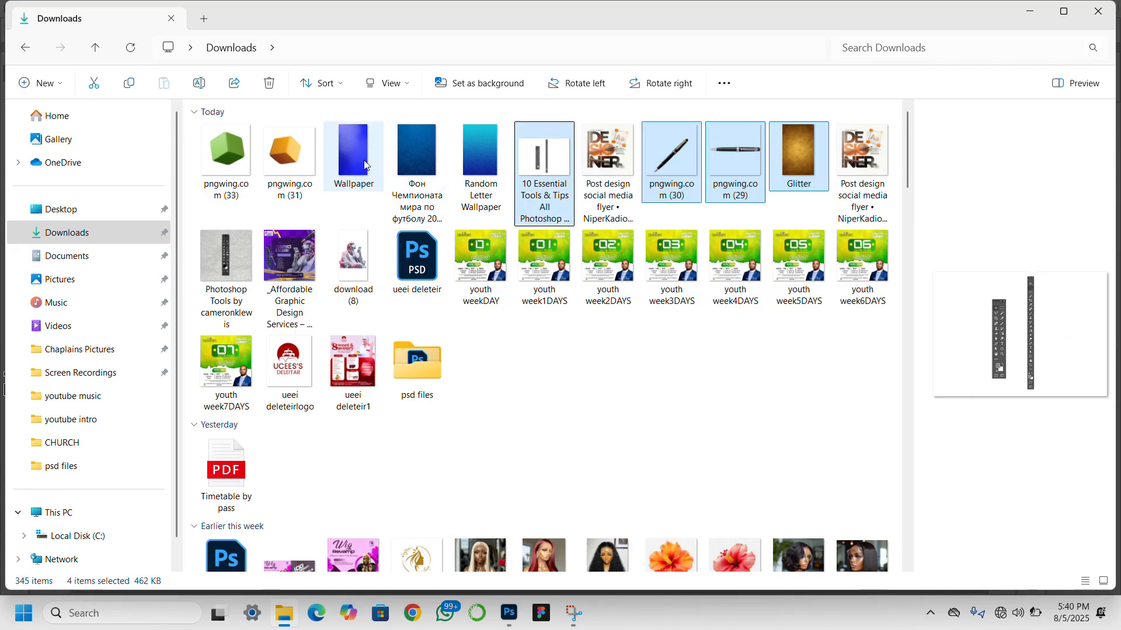
ctrl+click(366, 166)
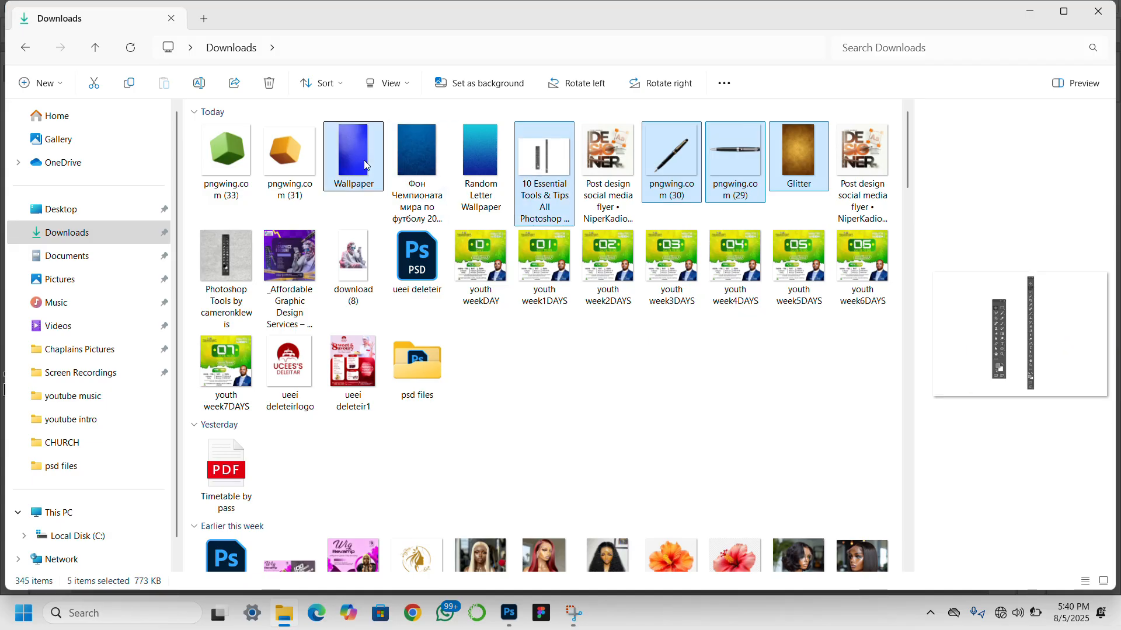
ctrl+click(275, 161)
ctrl+click(225, 152)
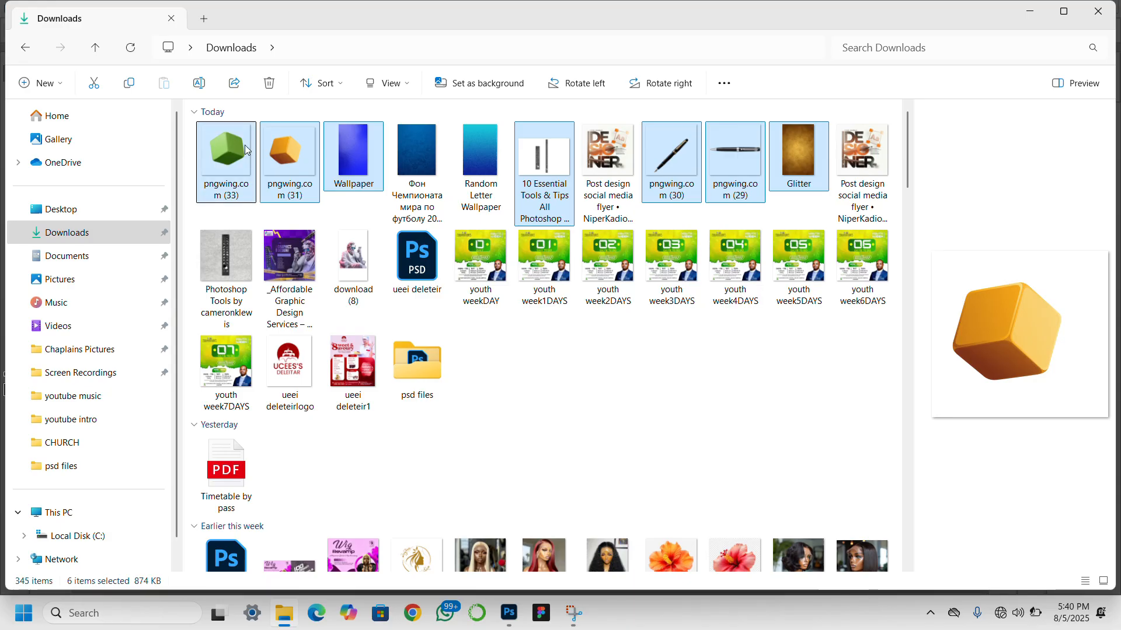
- Place the seven selected images into the Photoshop document as separate layers, accepting each at its default size and position
drag(750, 140, 573, 296)
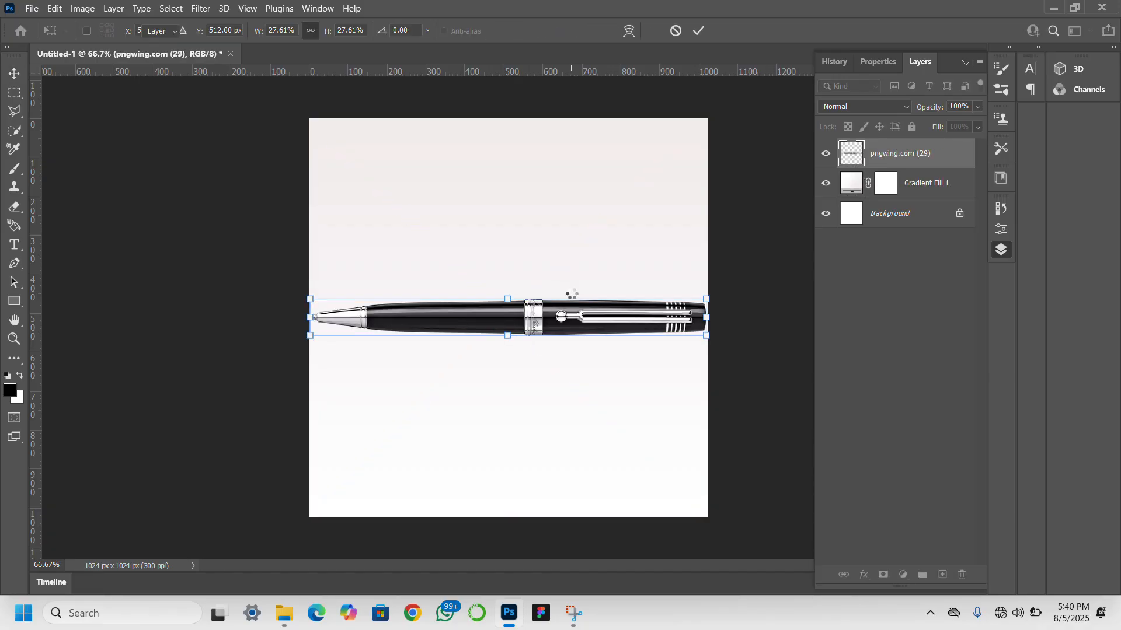
key(Return)
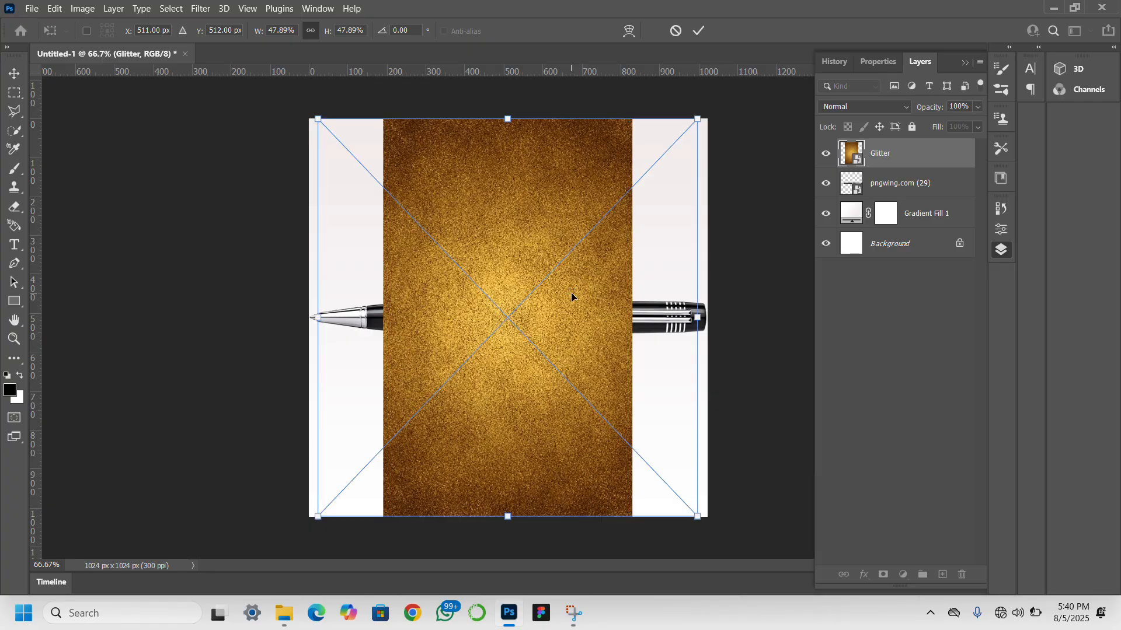
key(Return)
key(Return)
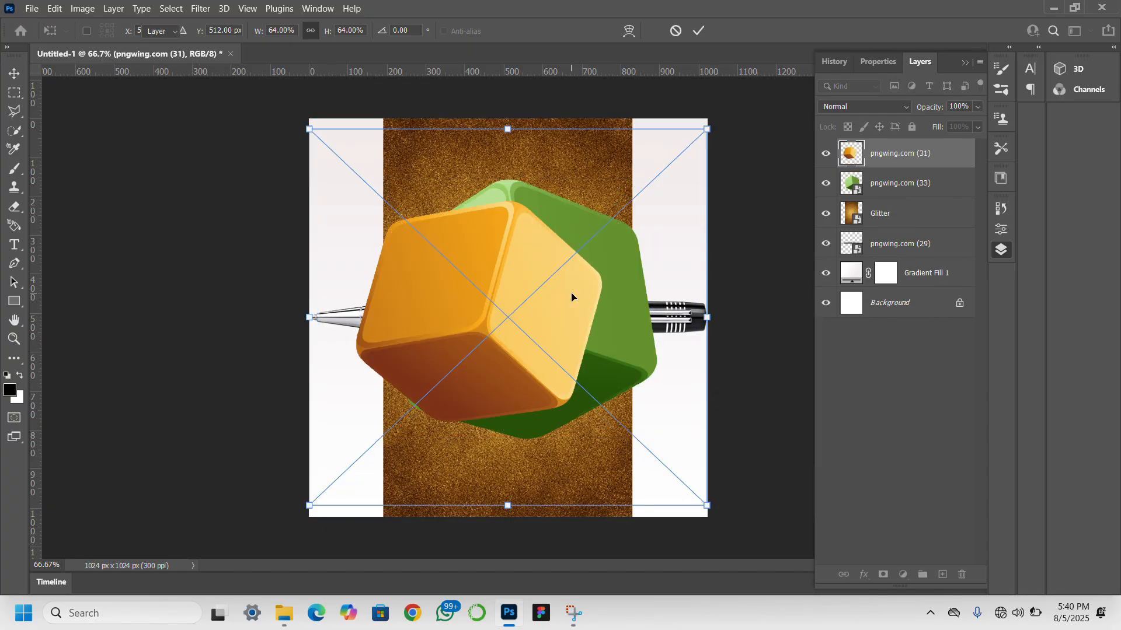
key(Return)
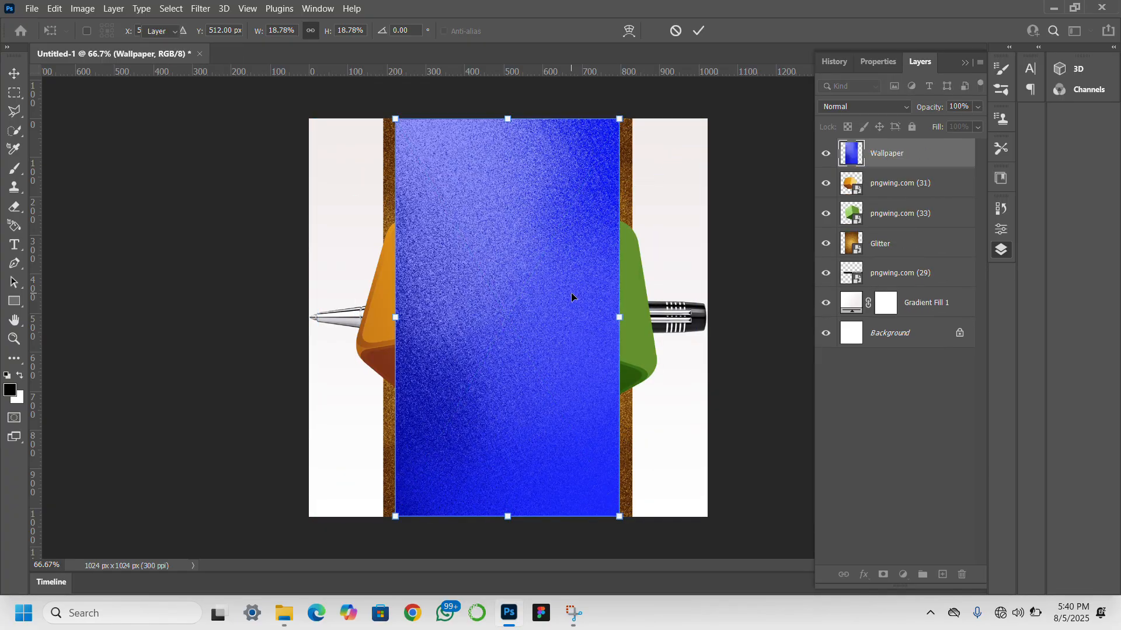
key(Return)
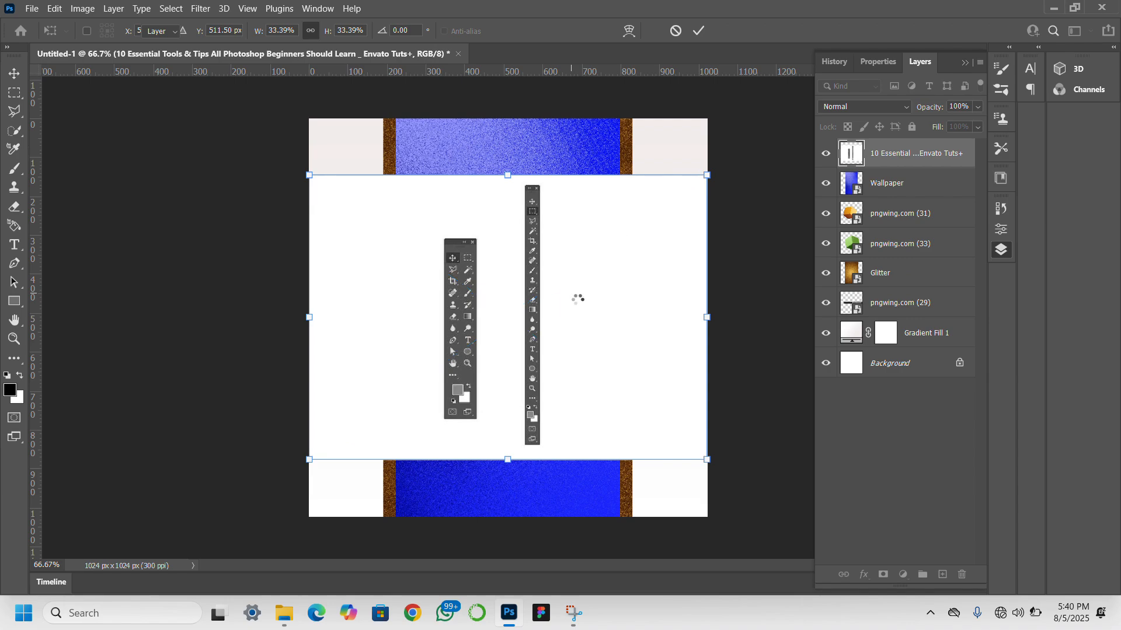
key(Return)
key(Return)
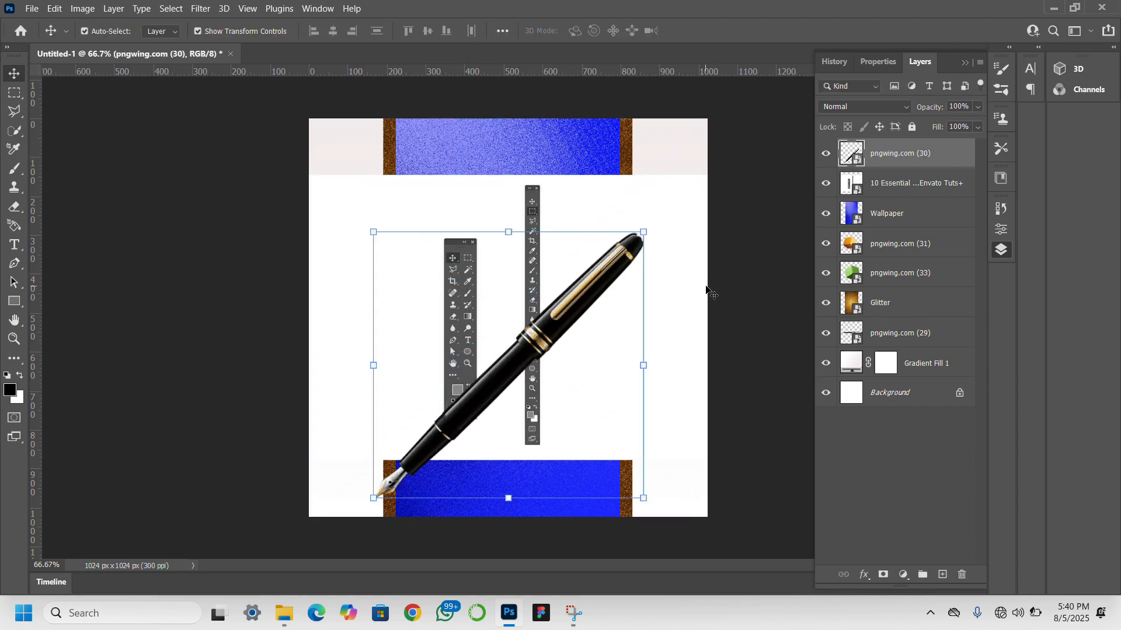
- Hide all seven placed image layers, leaving only the gradient fill and the background visible
click(826, 183)
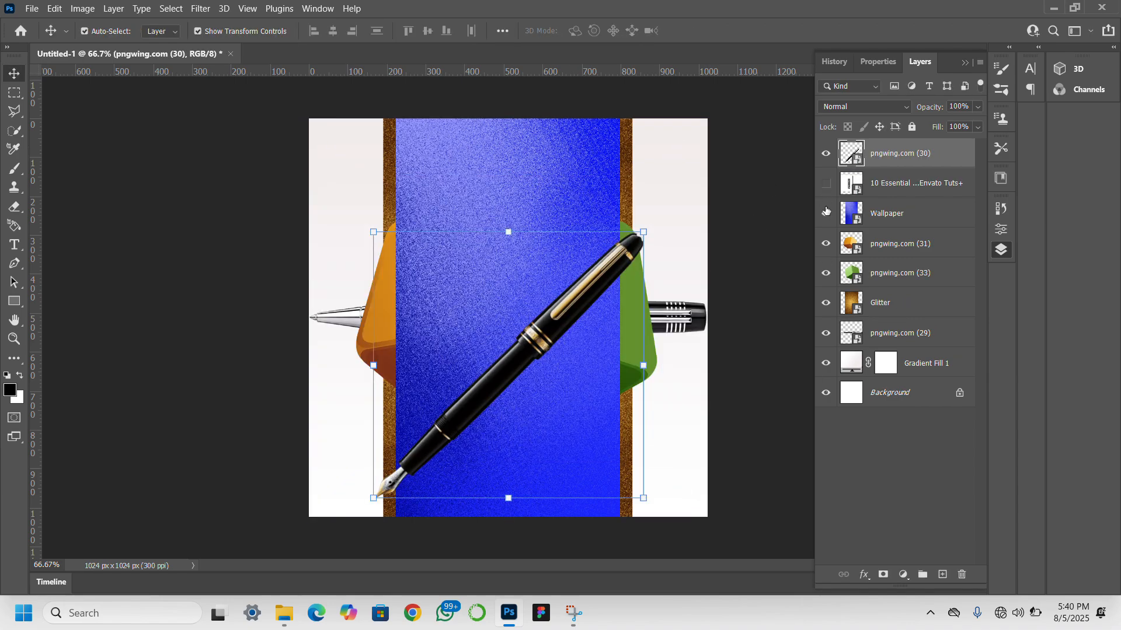
click(826, 213)
click(826, 243)
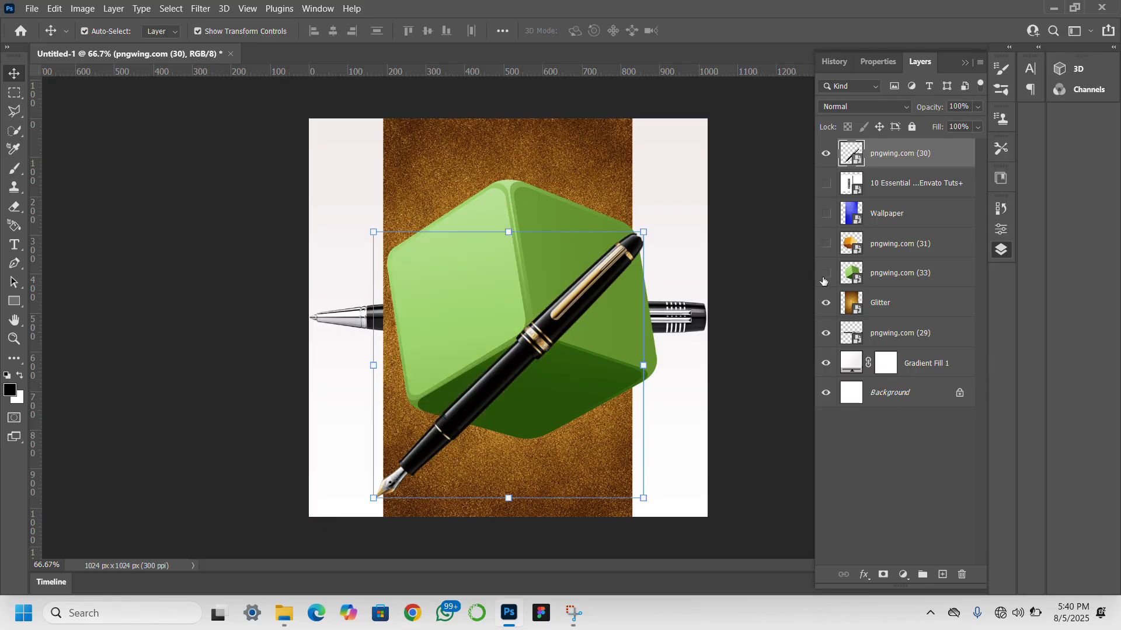
click(825, 303)
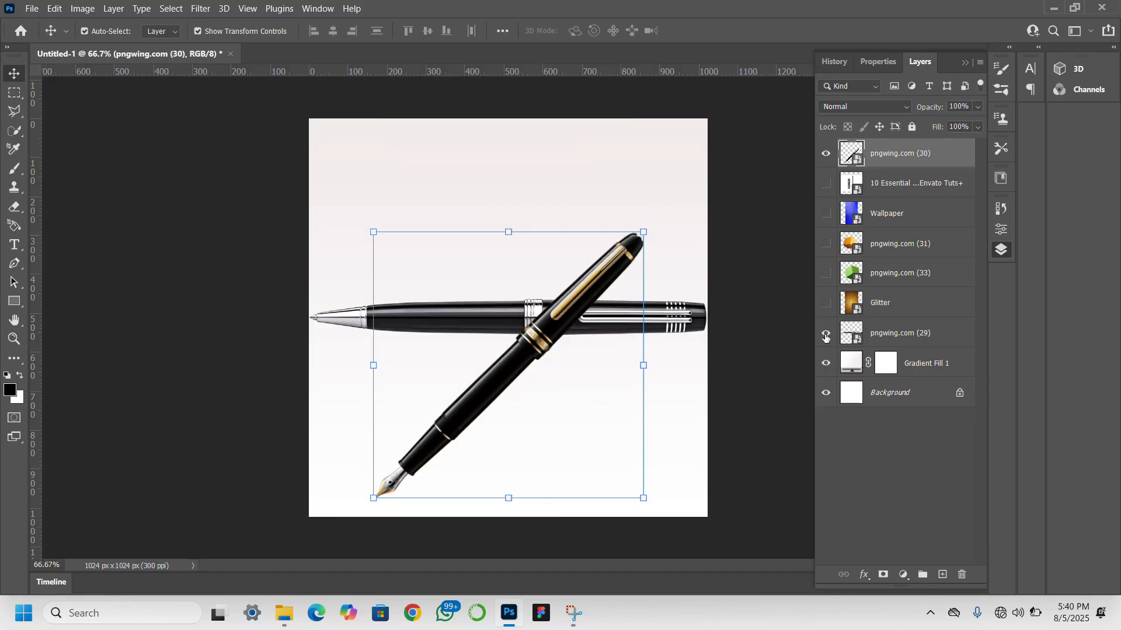
click(825, 155)
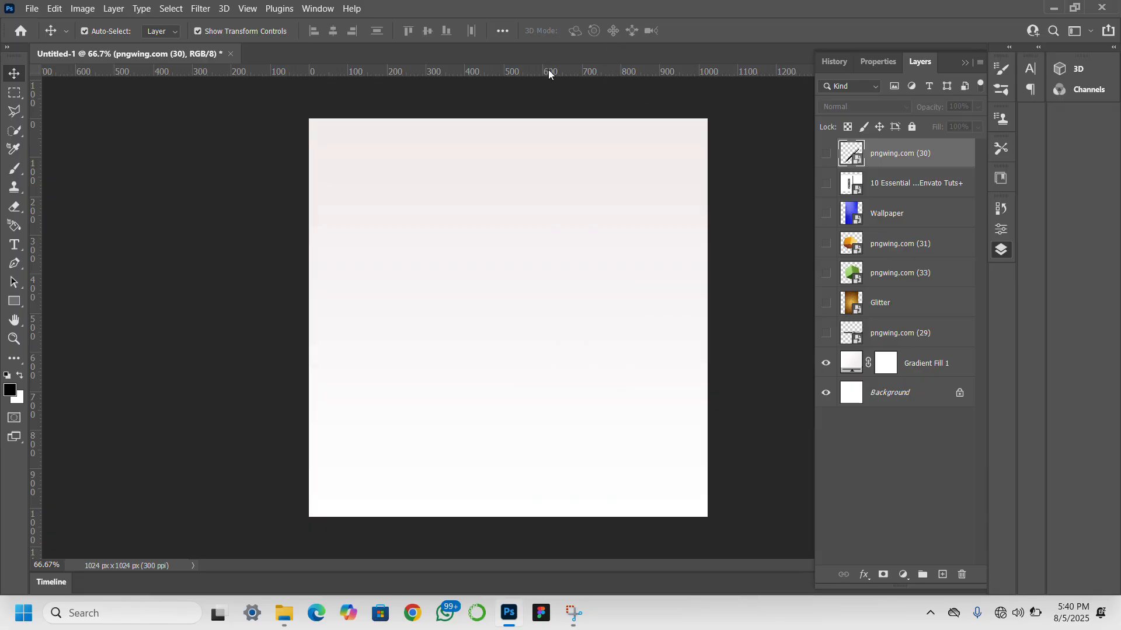
- Add horizontal and vertical margin guides at about 80 px and about 953 px on each axis
drag(549, 71, 540, 149)
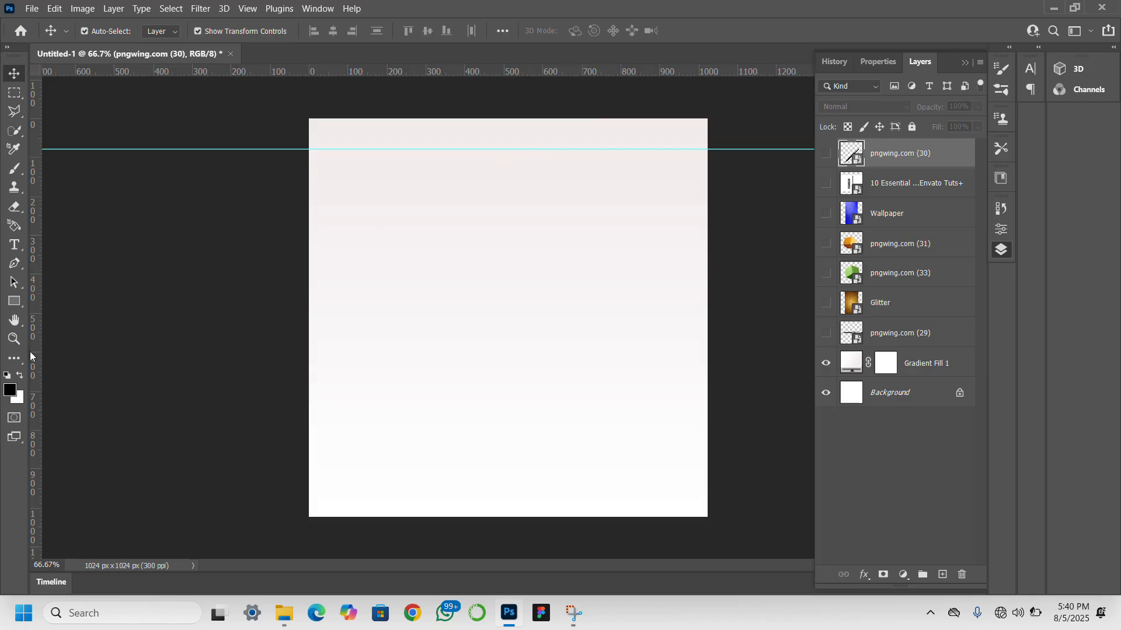
drag(49, 339, 341, 377)
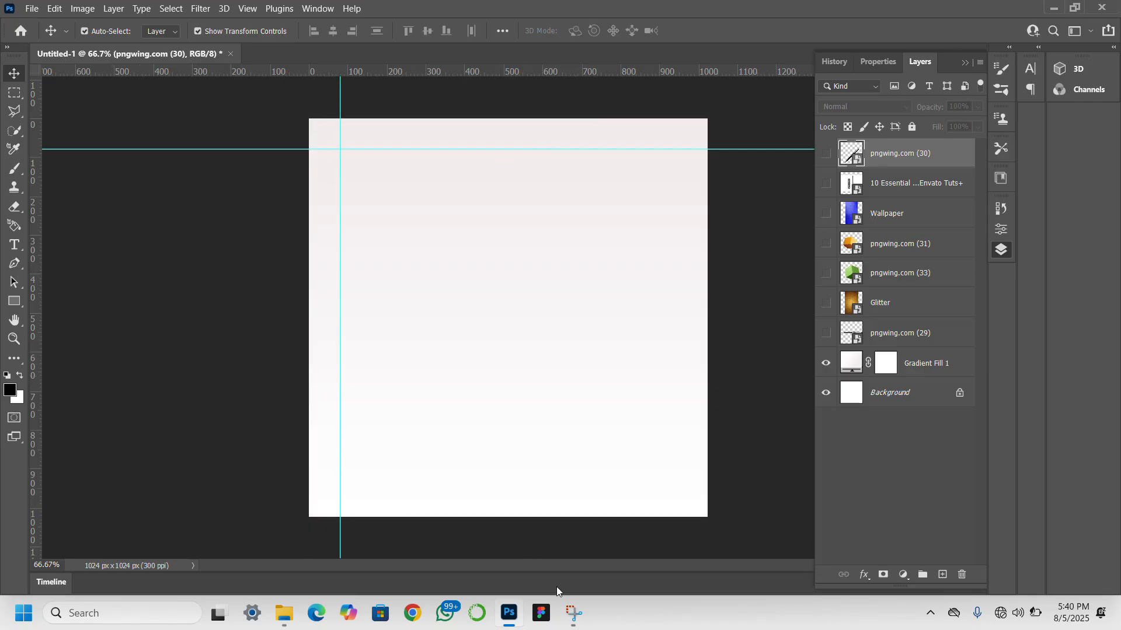
drag(589, 70, 625, 489)
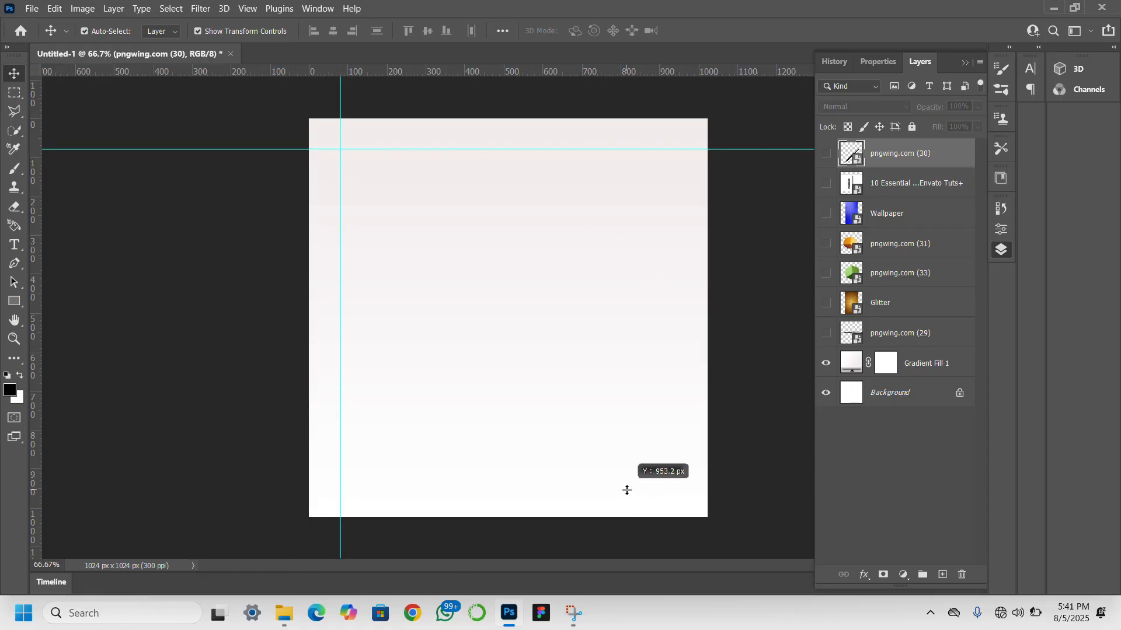
drag(35, 424, 710, 489)
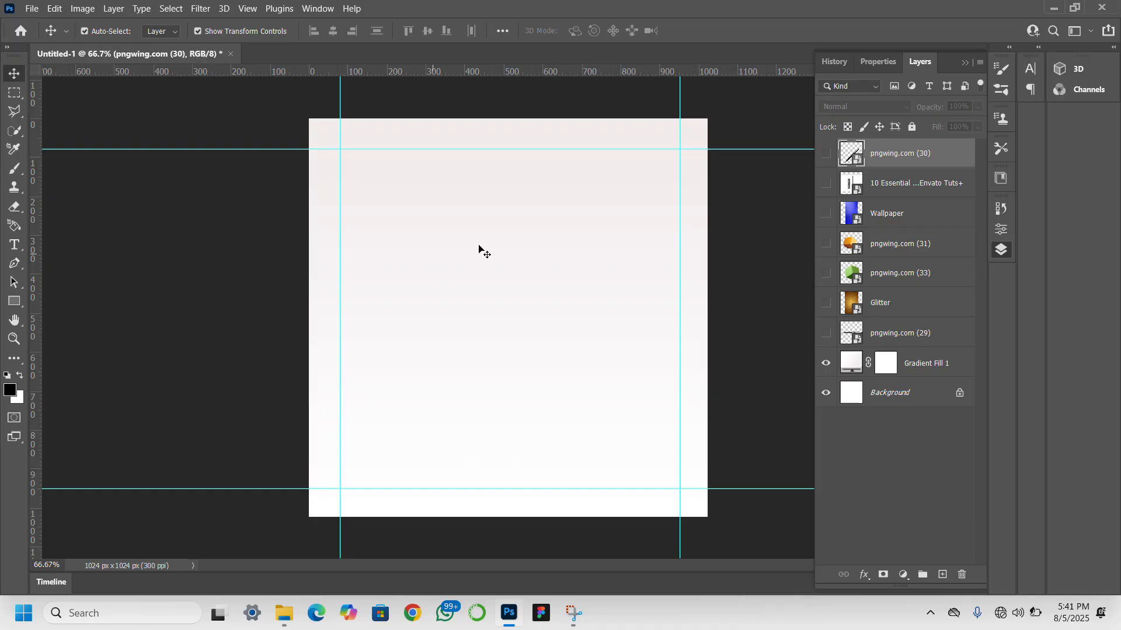
- Show the 10 Essential Tools image layer and move it to the top of the layer stack
click(826, 184)
click(904, 179)
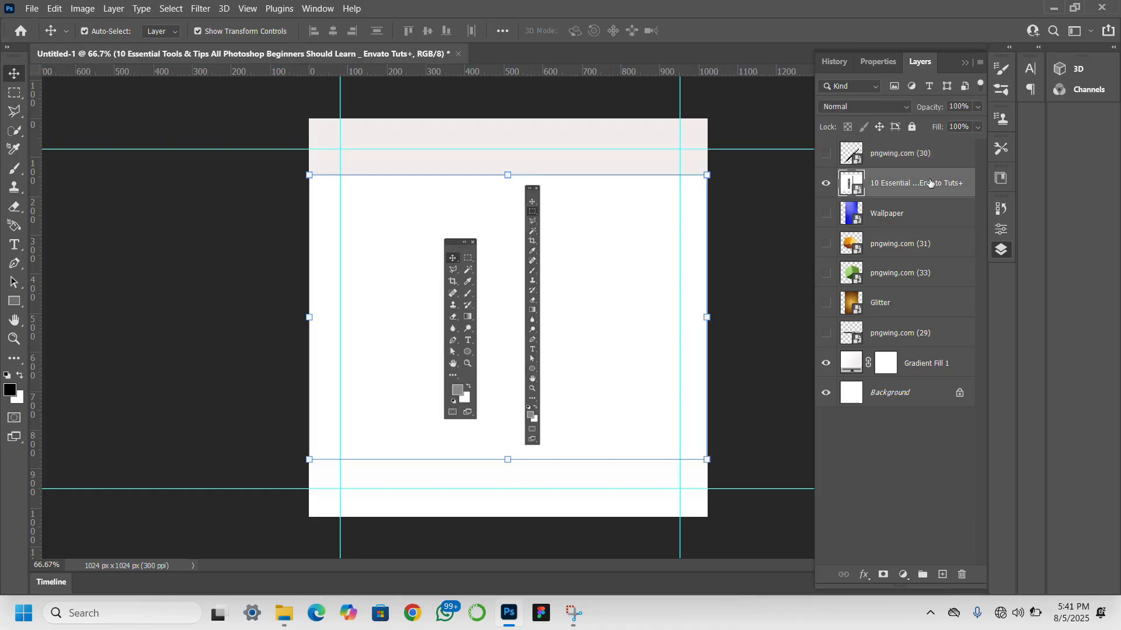
drag(944, 180, 949, 144)
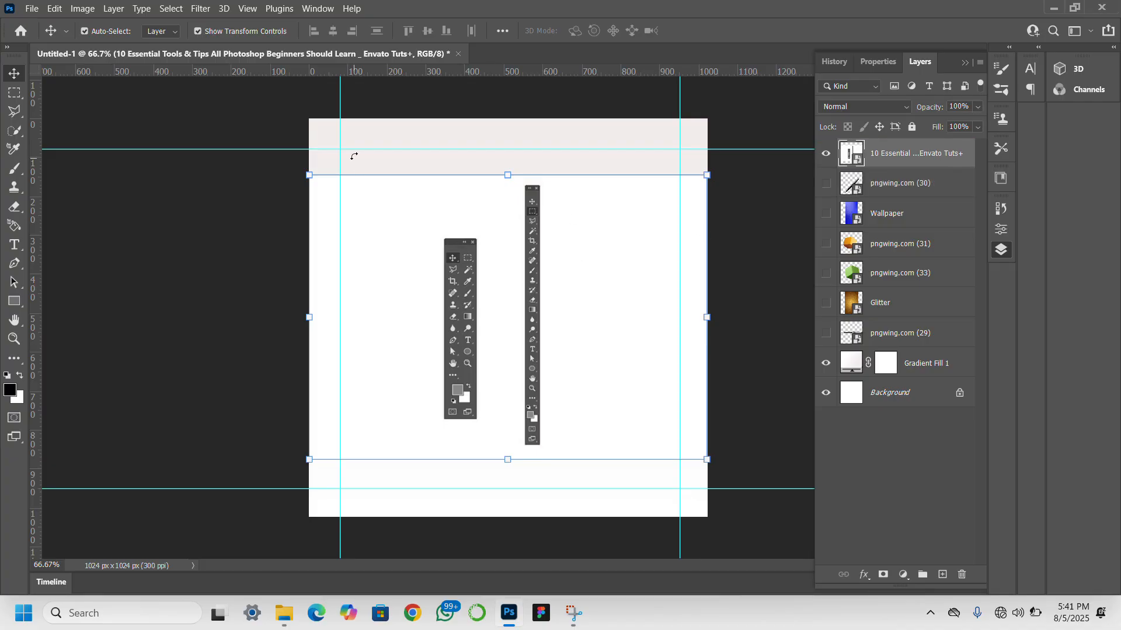
- Select the subject of the 10 Essential Tools layer and add a layer mask that hides its white background
click(171, 8)
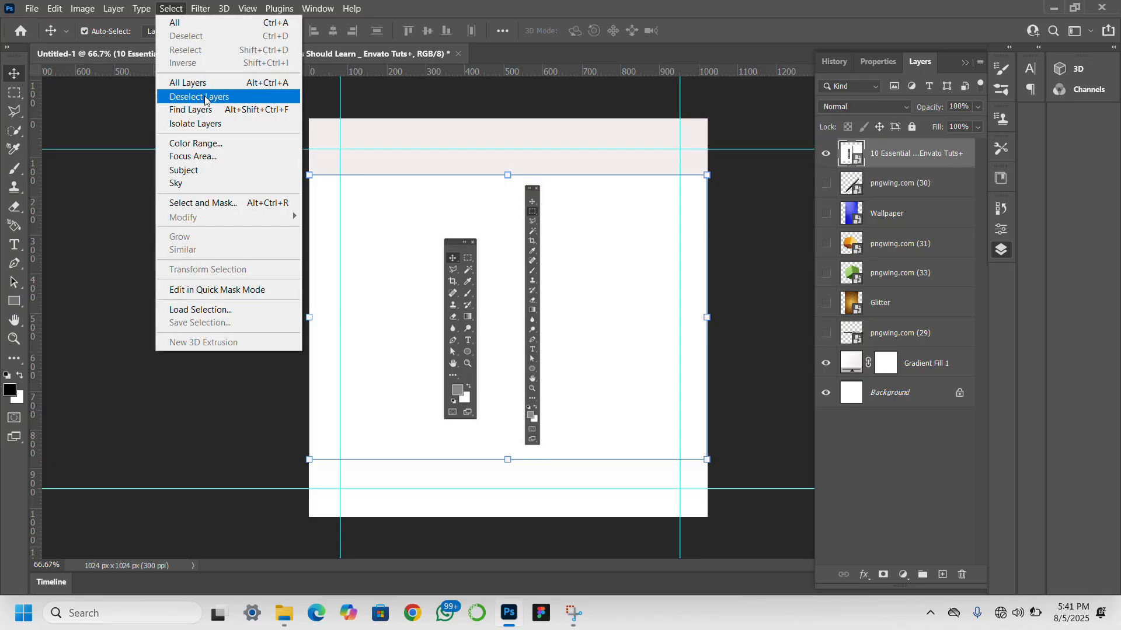
click(234, 172)
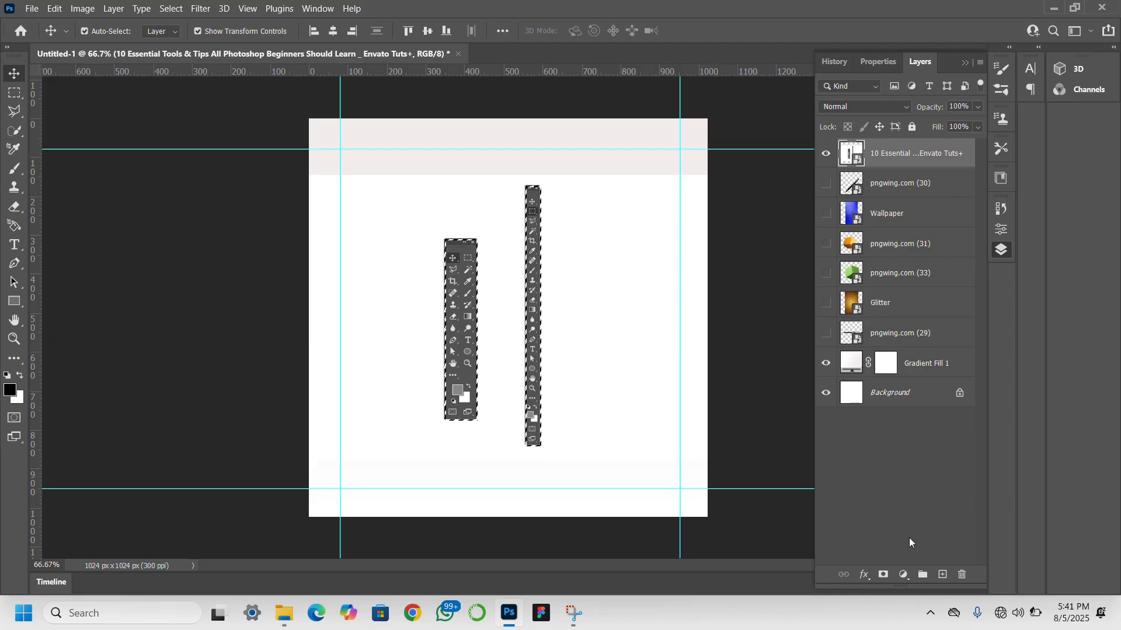
click(882, 575)
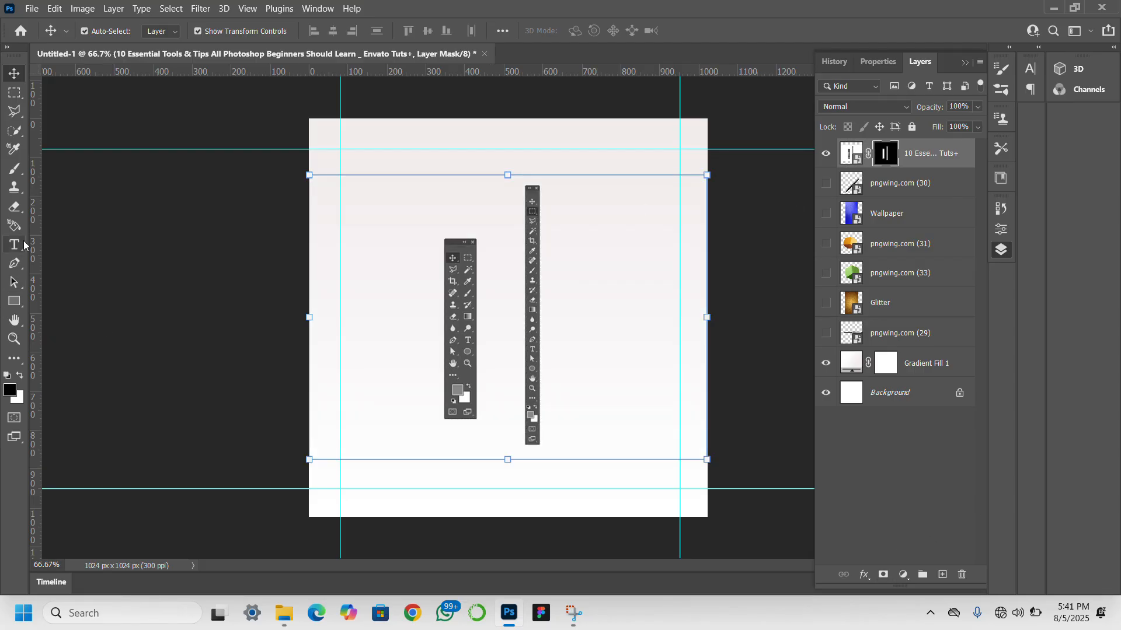
- Paint black on the layer mask with a hard 175 px brush to hide the two-column toolbar
click(15, 169)
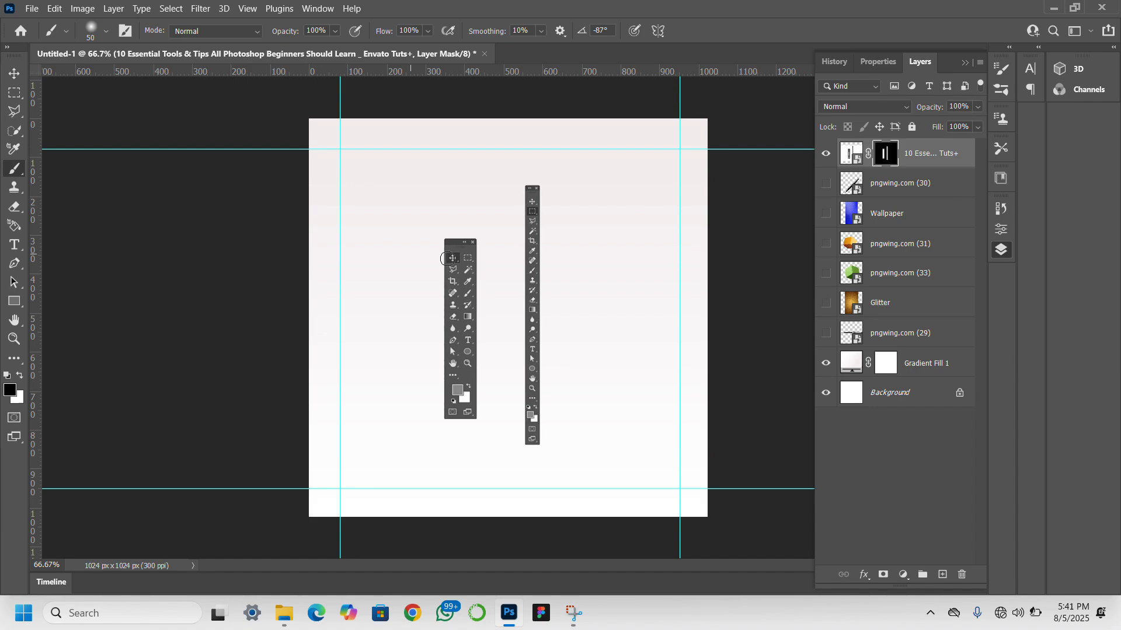
key(bracketright)
key(bracketright)
key(bracketright)
key(bracketright)
key(bracketright)
key(bracketright)
key(bracketright)
key(bracketright)
click(105, 31)
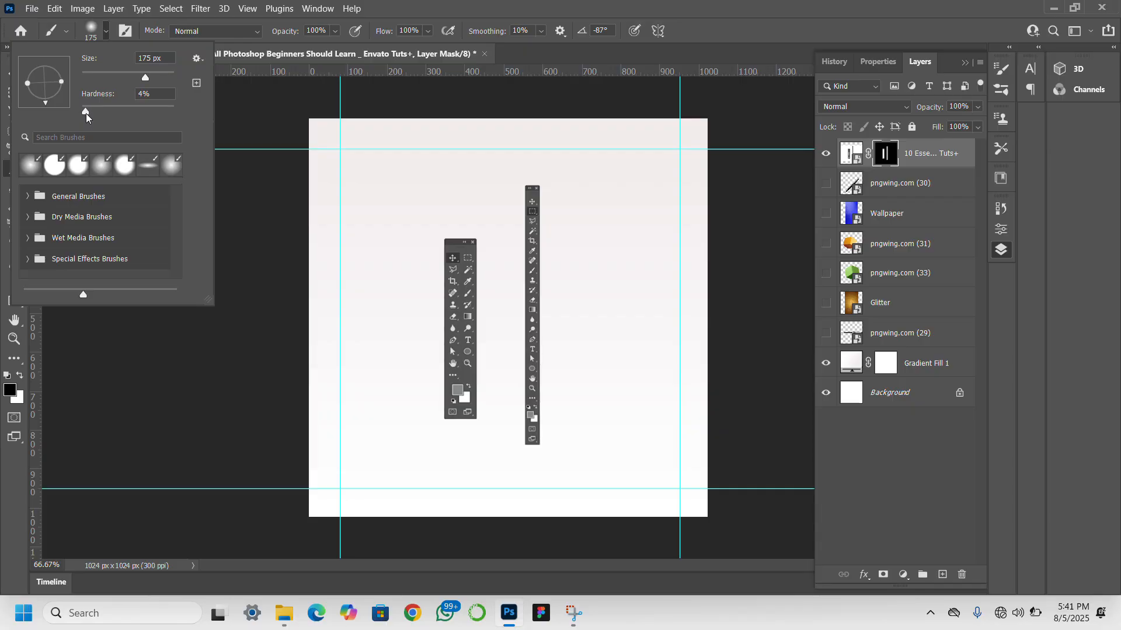
drag(87, 116, 174, 111)
click(455, 260)
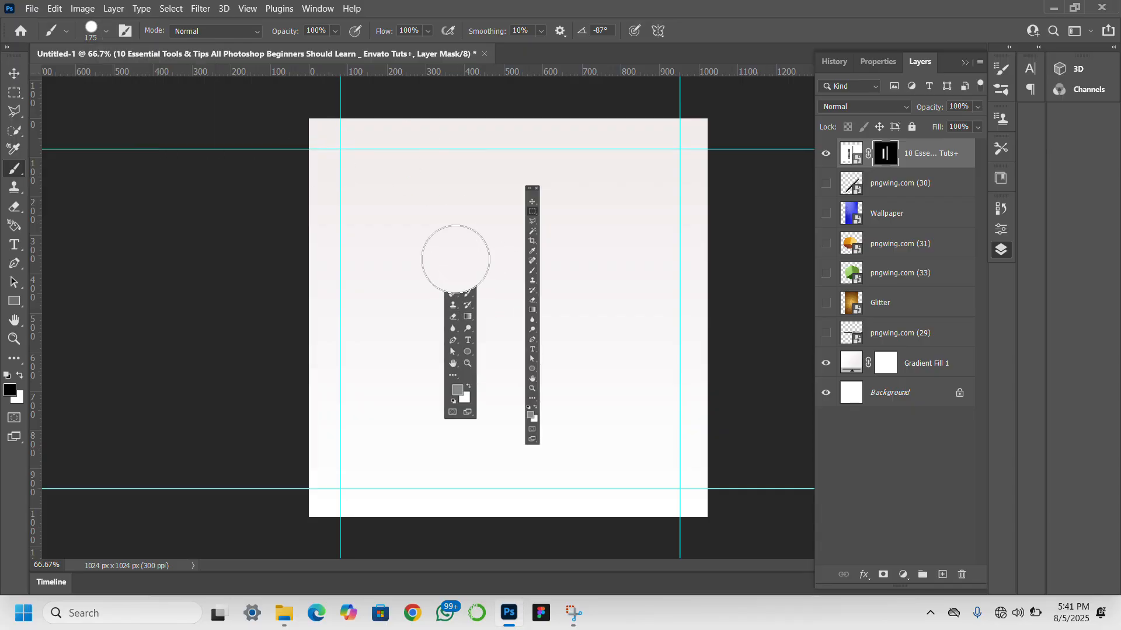
mouse_move(455, 260)
mouse_down()
mouse_move(445, 345)
mouse_move(455, 276)
mouse_move(448, 420)
mouse_up()
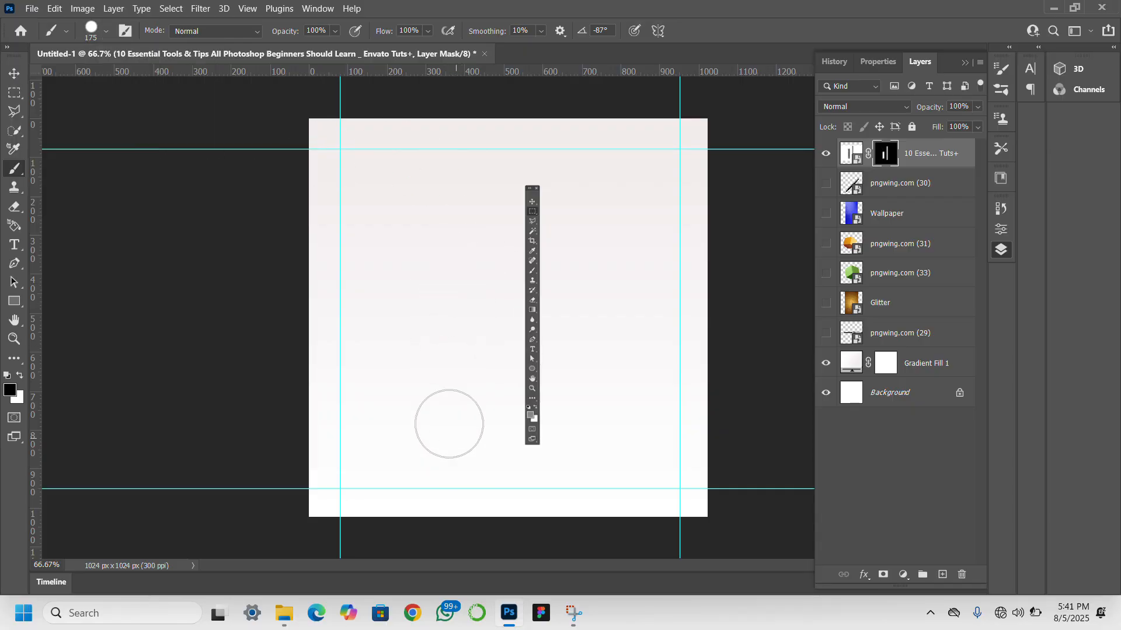
- Convert the masked toolbar layer to a Smart Object
click(14, 73)
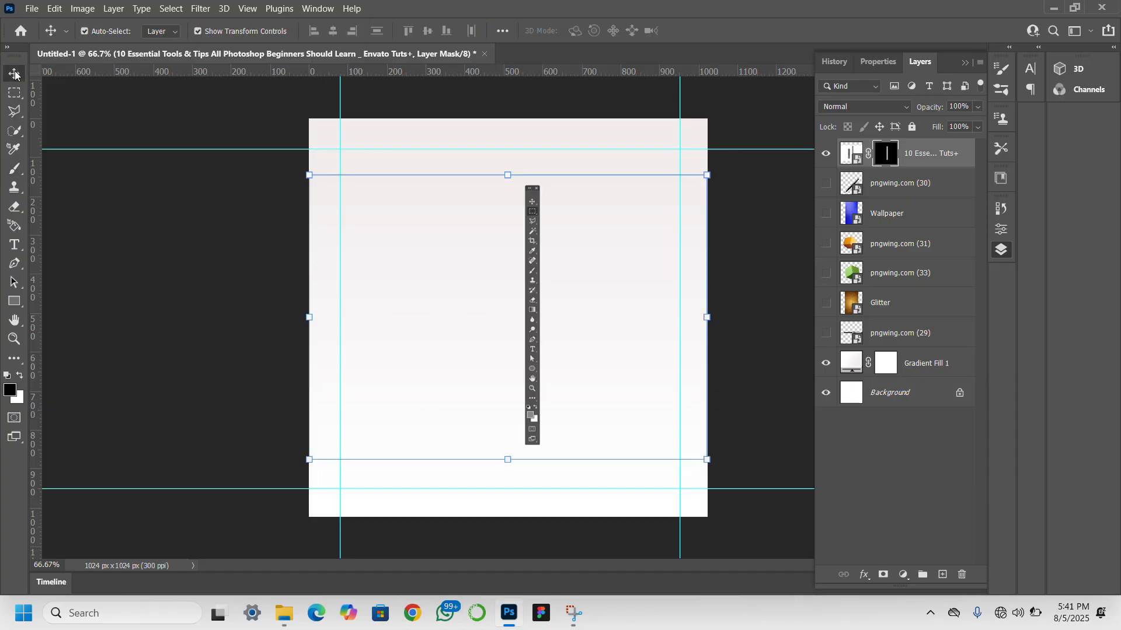
right_click(920, 162)
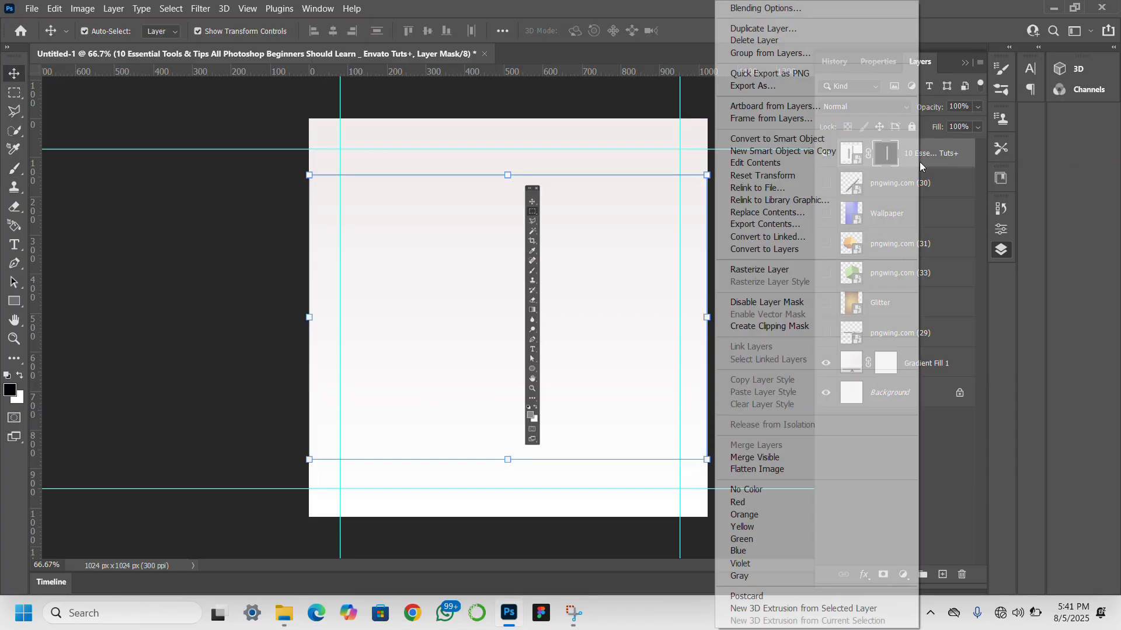
click(779, 139)
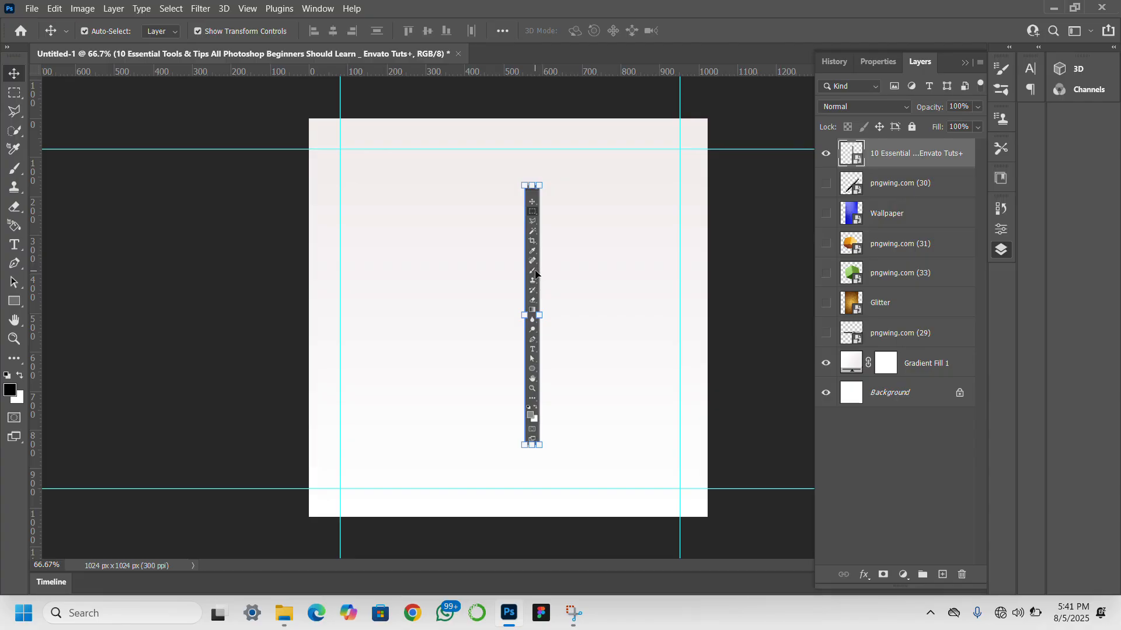
- Align the toolbar with the upper-left guide intersection and scale it proportionally down to the lower guide
drag(535, 273, 352, 233)
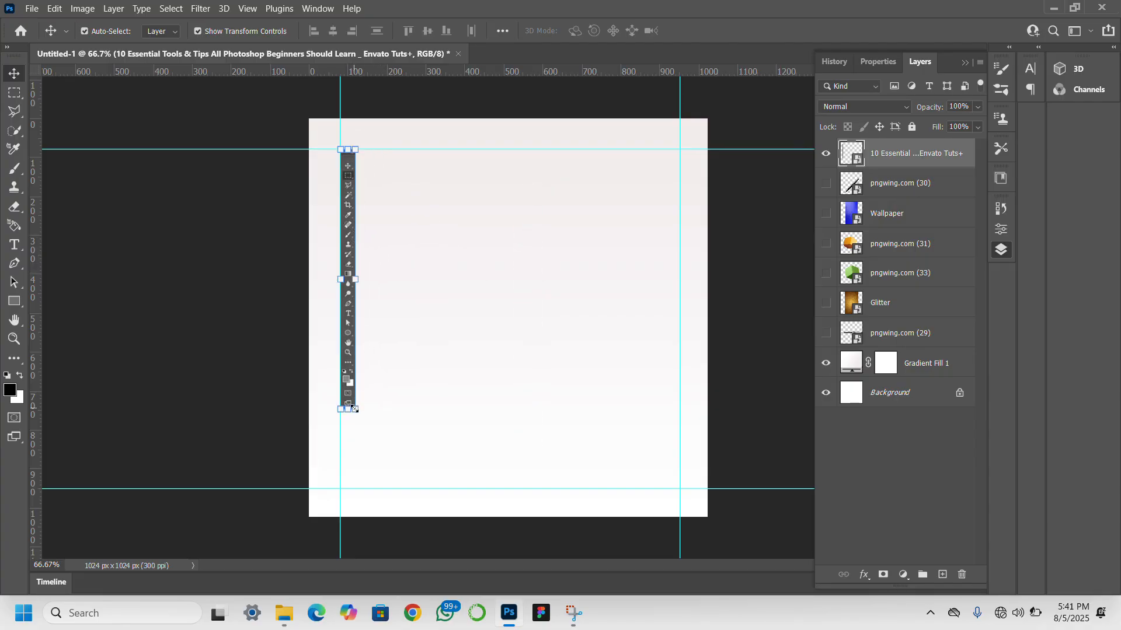
drag(357, 419, 384, 490)
key(Return)
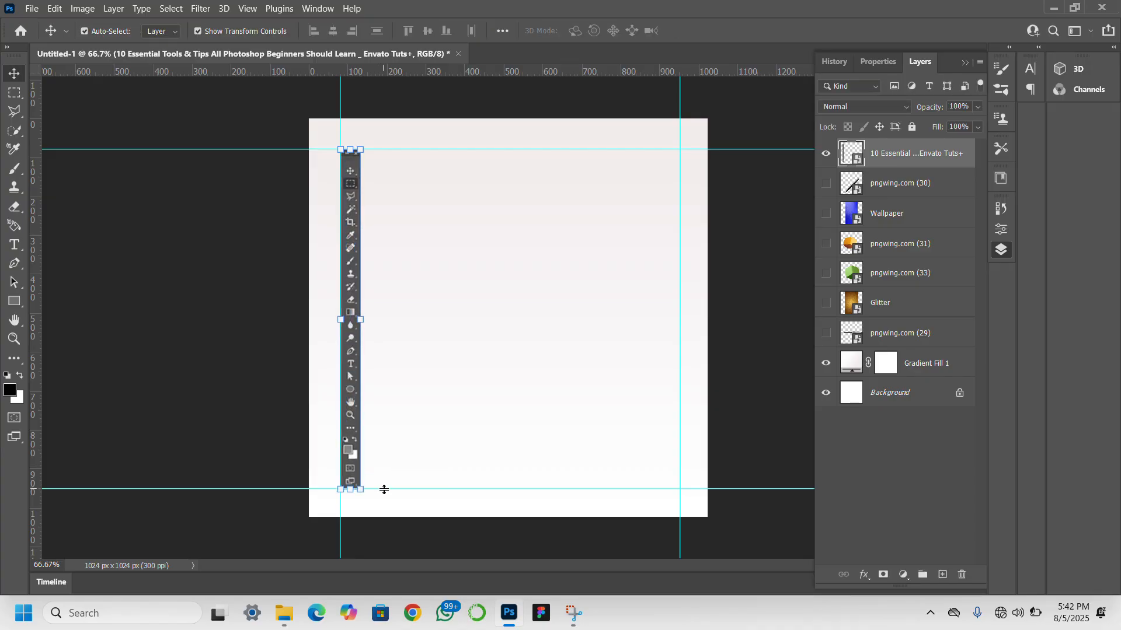
click(15, 339)
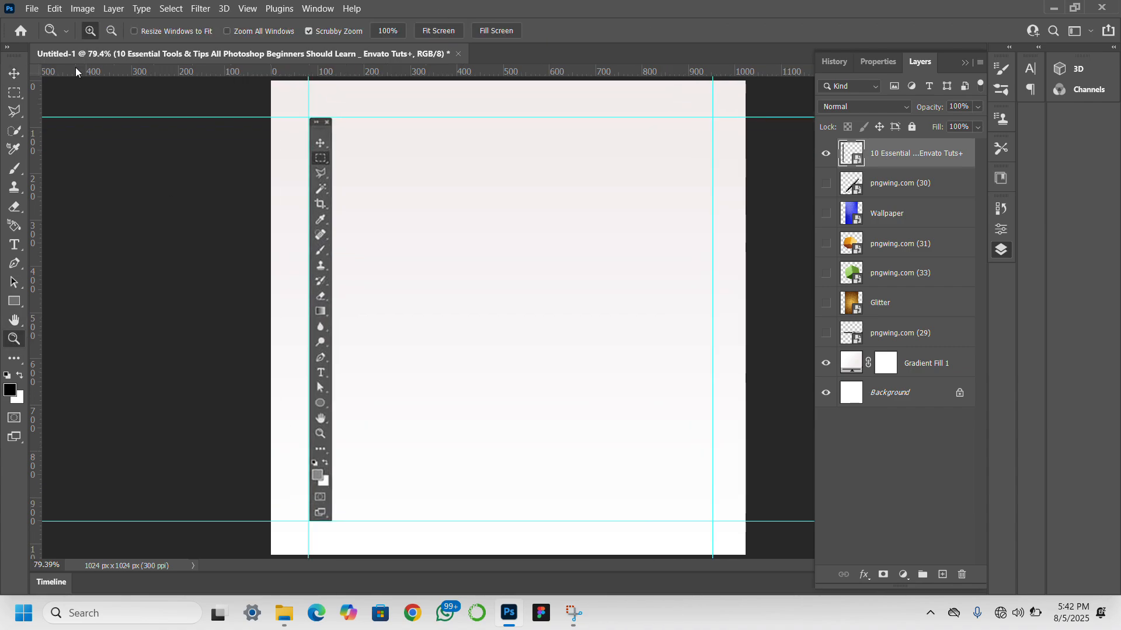
click(13, 74)
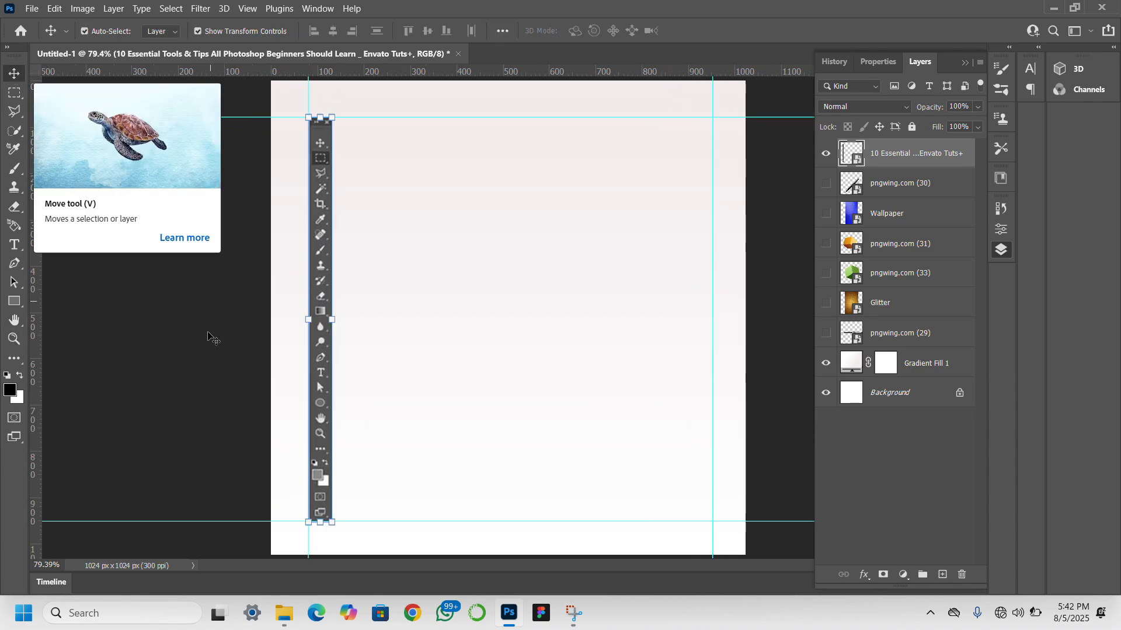
click(211, 354)
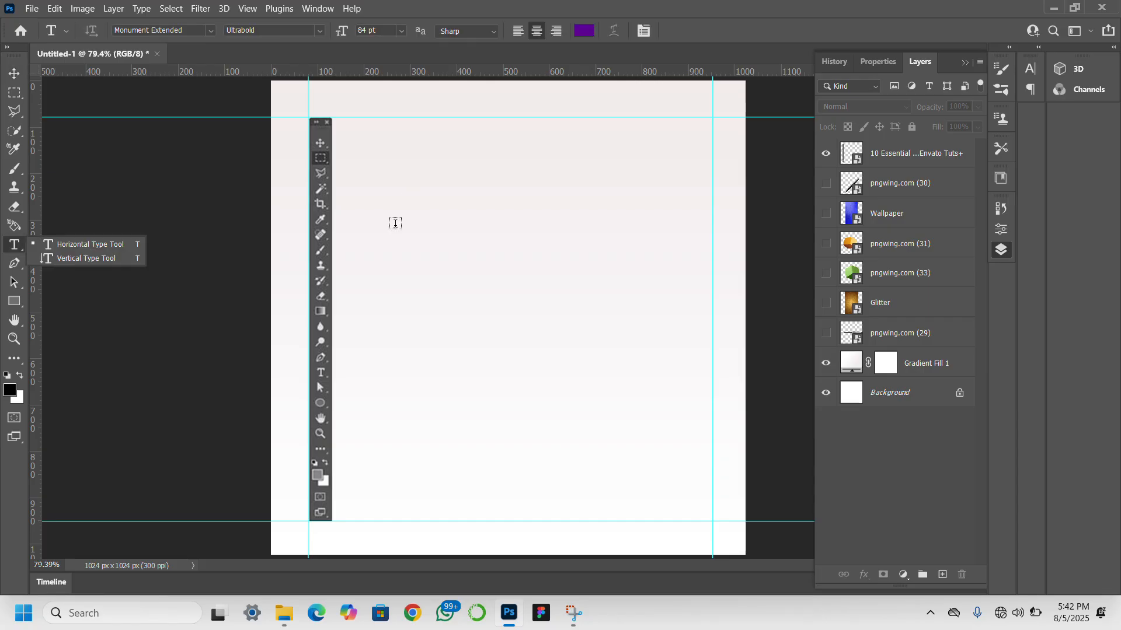
click(382, 201)
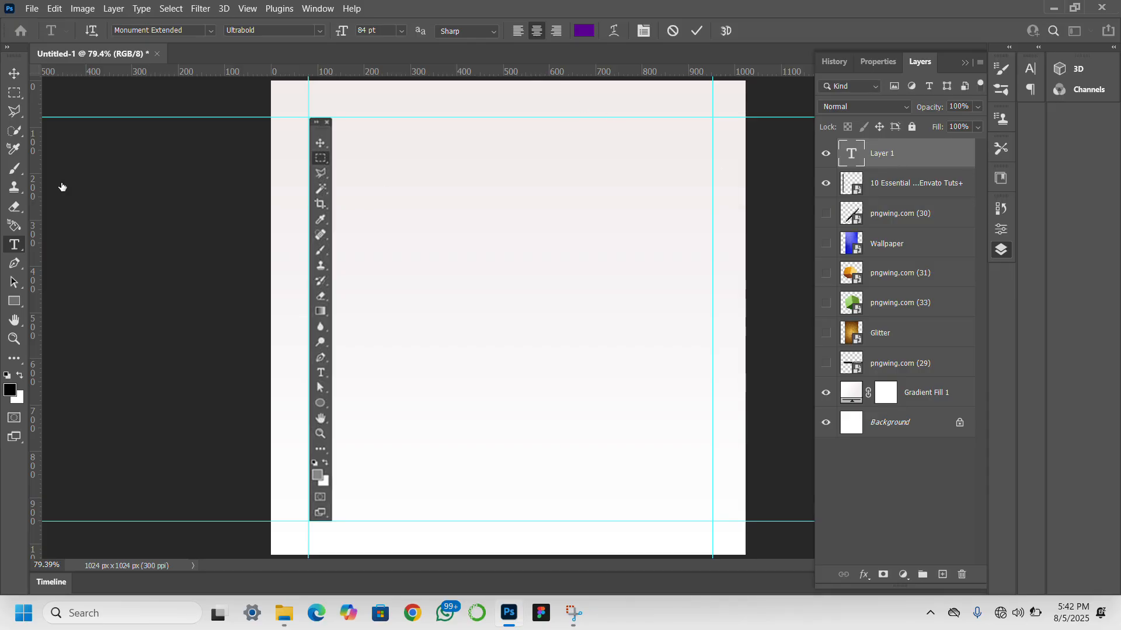
key(Escape)
click(14, 73)
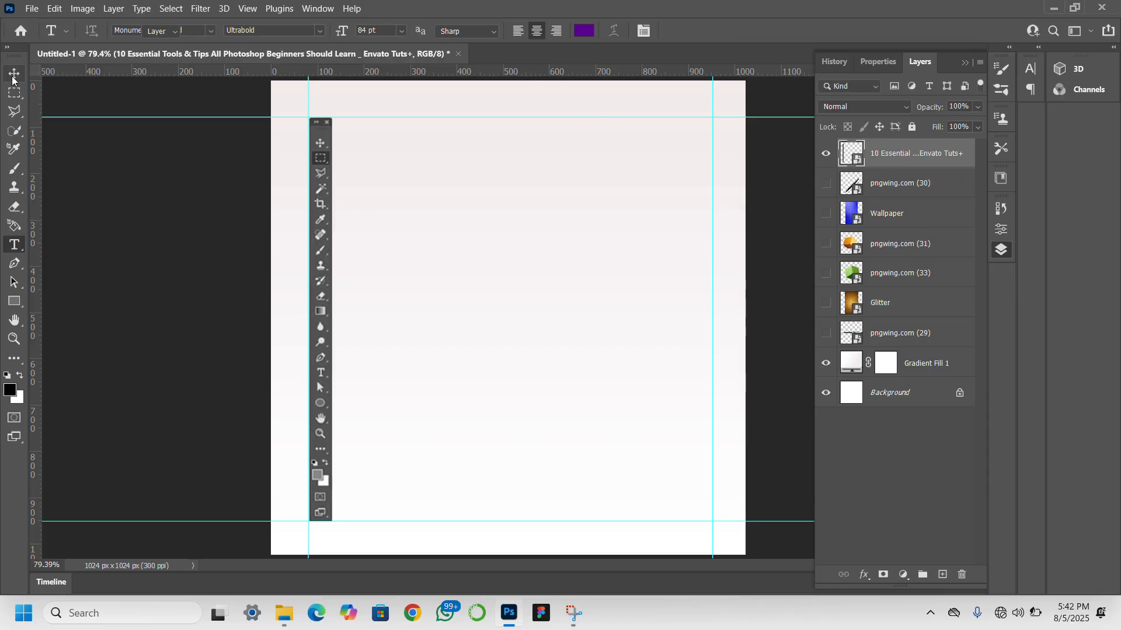
- Add the text DE in purple Monument Extended Ultrabold at 84 pt near the top of the canvas
click(14, 246)
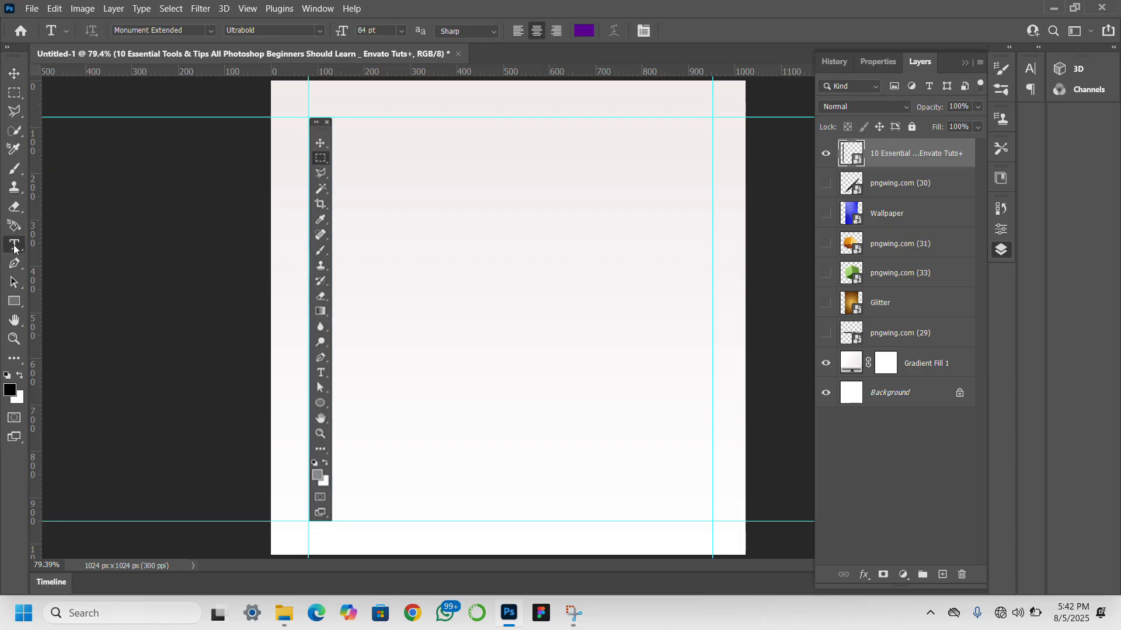
click(391, 160)
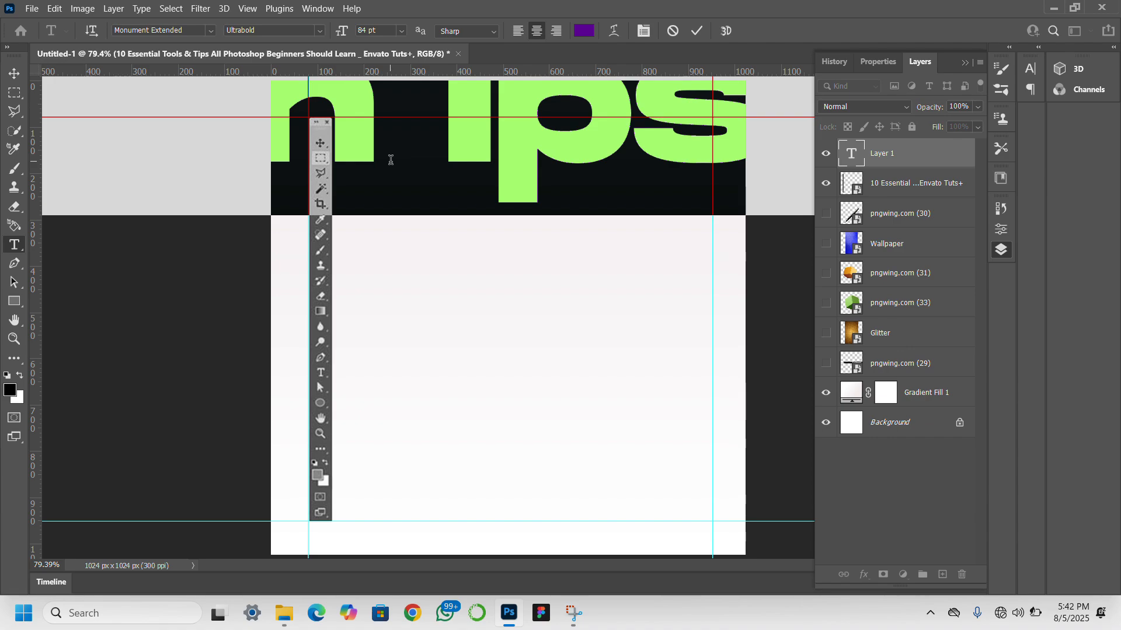
text(DE)
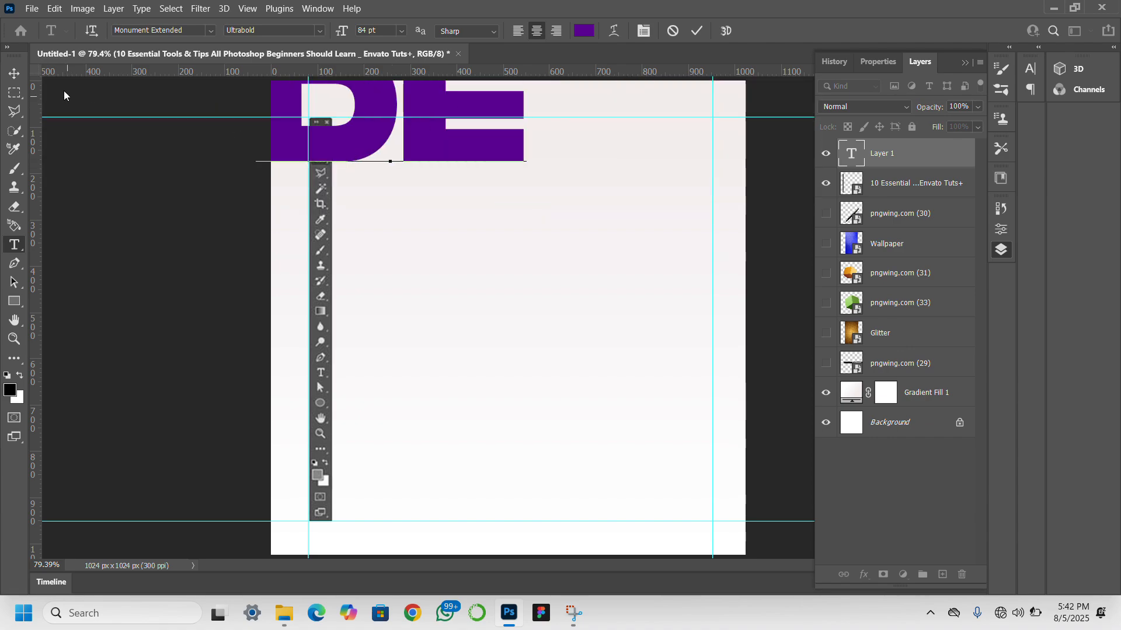
click(15, 73)
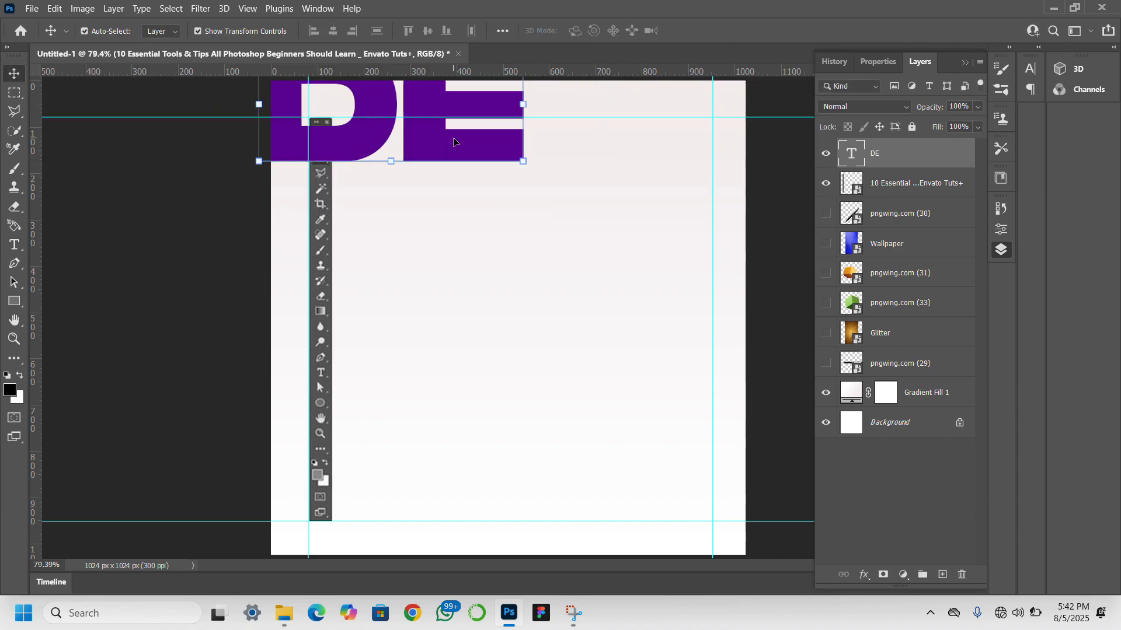
- Move DE down beside the toolbar, duplicate it directly below, and change the copy's text to SIG
drag(454, 141, 516, 343)
double_click(515, 339)
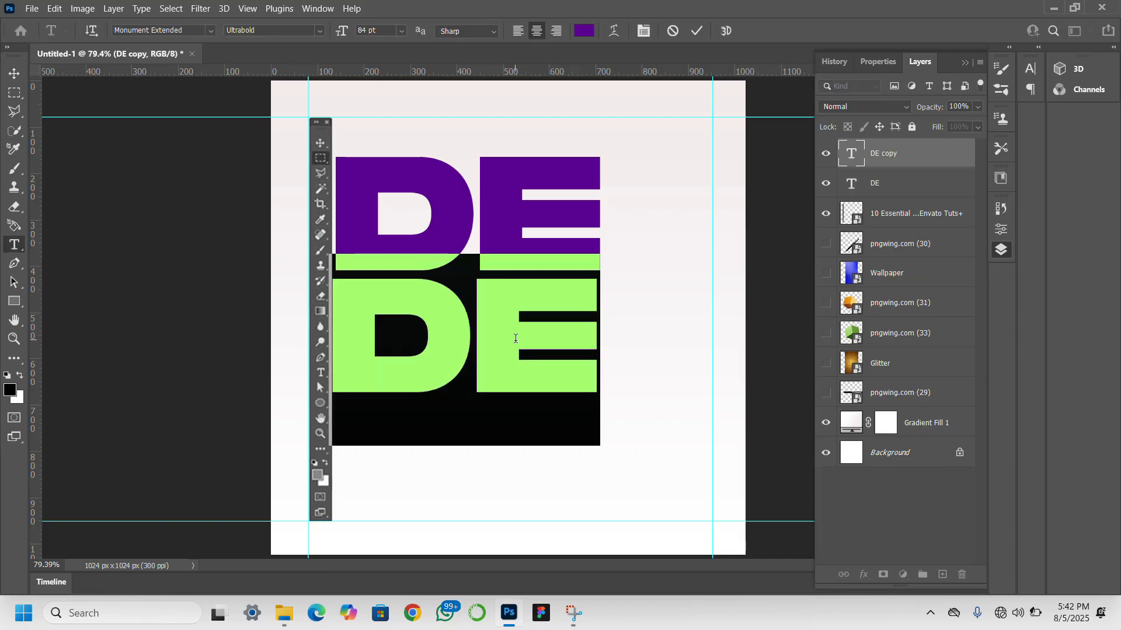
text(SIG)
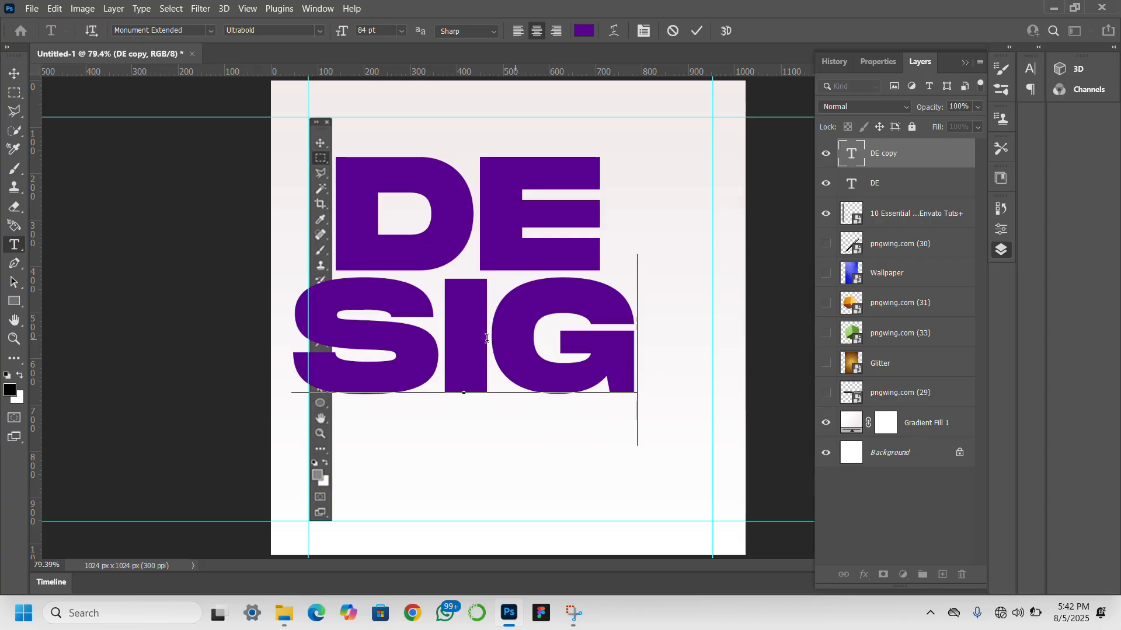
- Duplicate the SIG text directly below itself and change the copy's text to NER
click(14, 73)
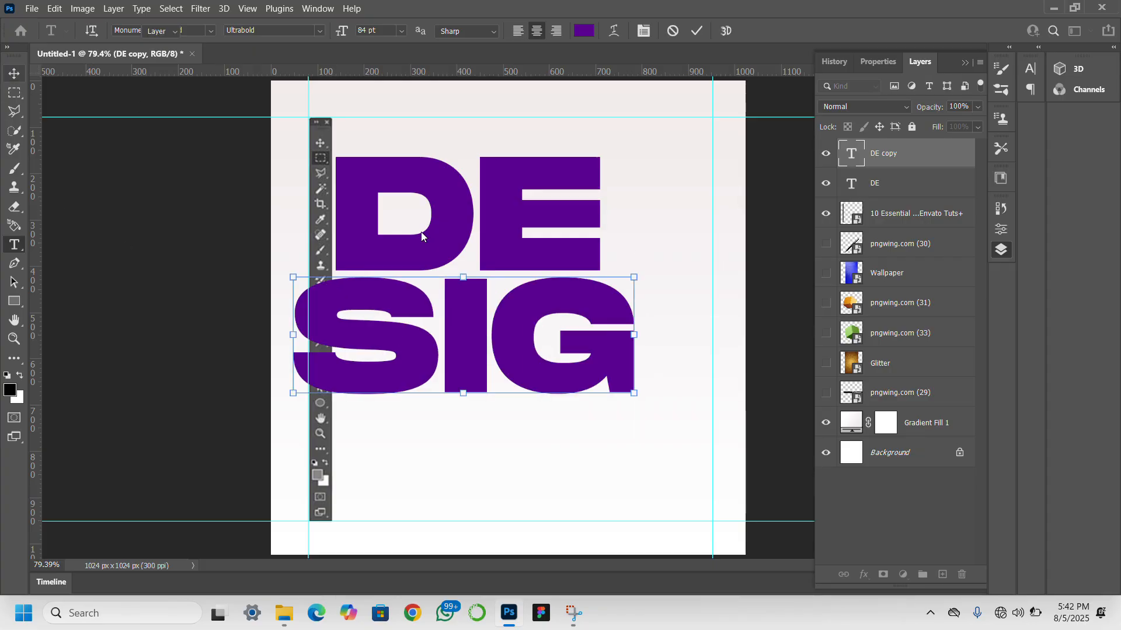
drag(474, 352, 506, 480)
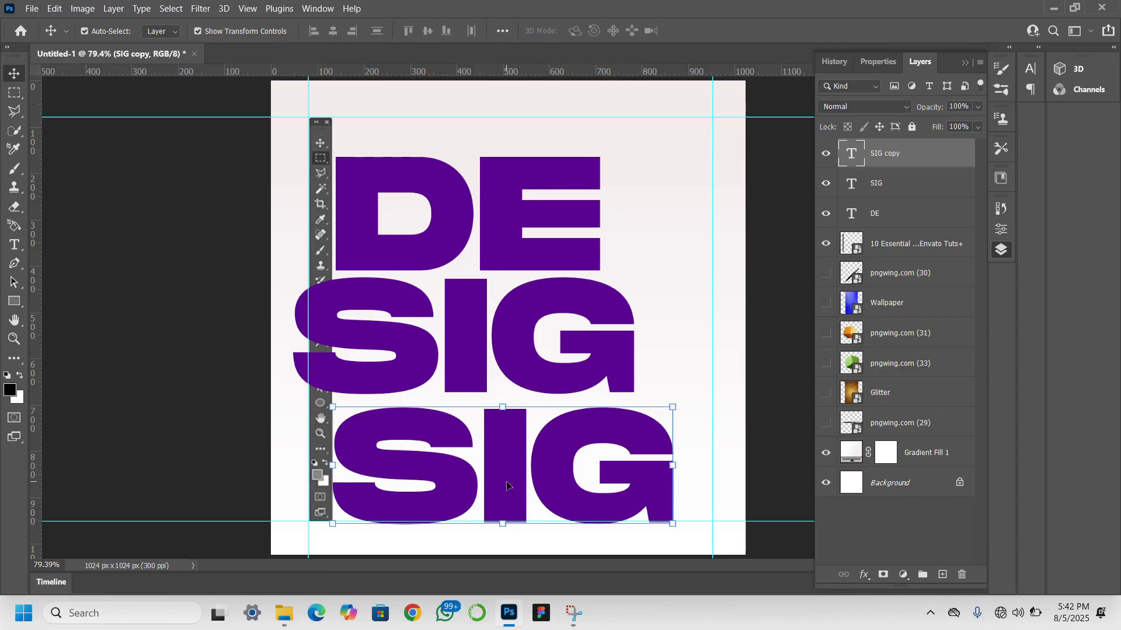
double_click(506, 480)
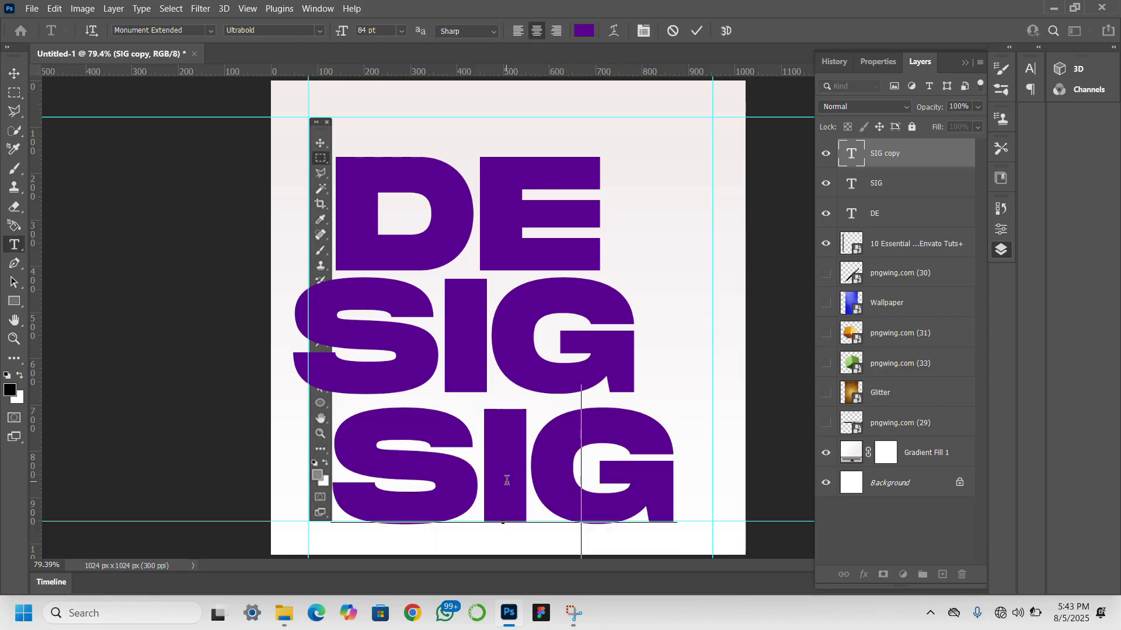
text(NER)
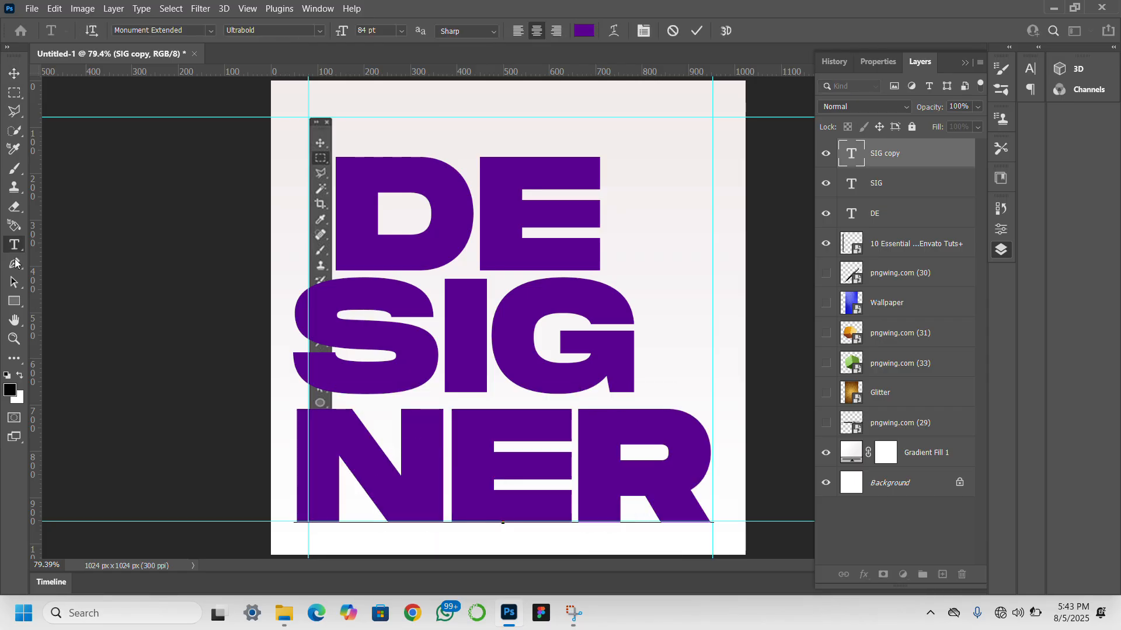
click(14, 73)
- Scale the SIG text proportionally down to about 73% and shift it toward the toolbar's right edge
click(500, 216)
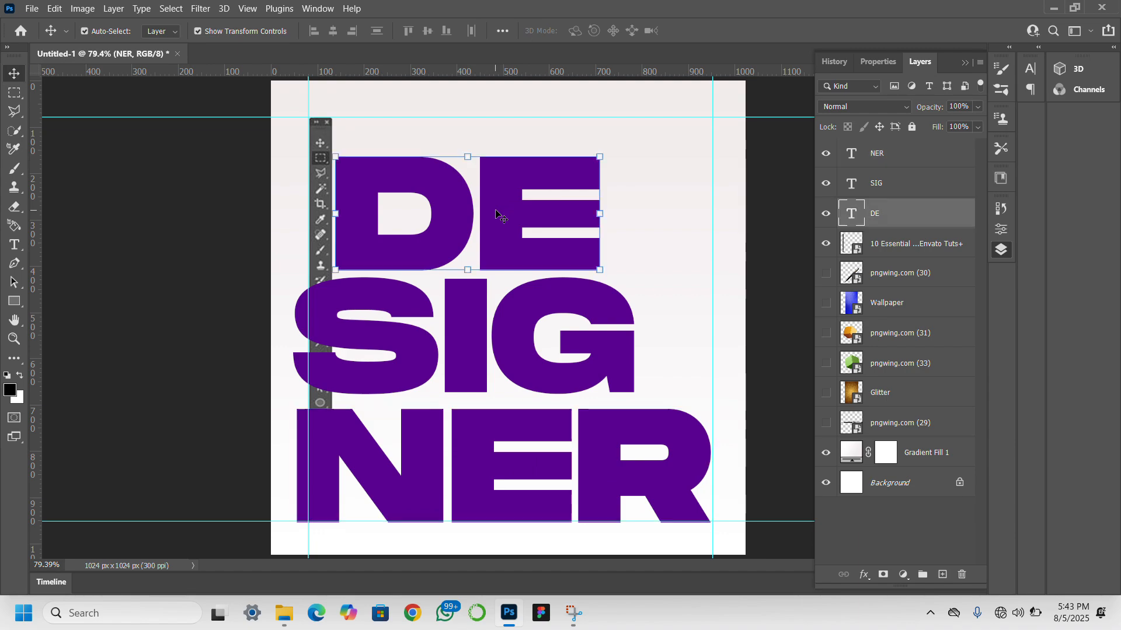
click(523, 338)
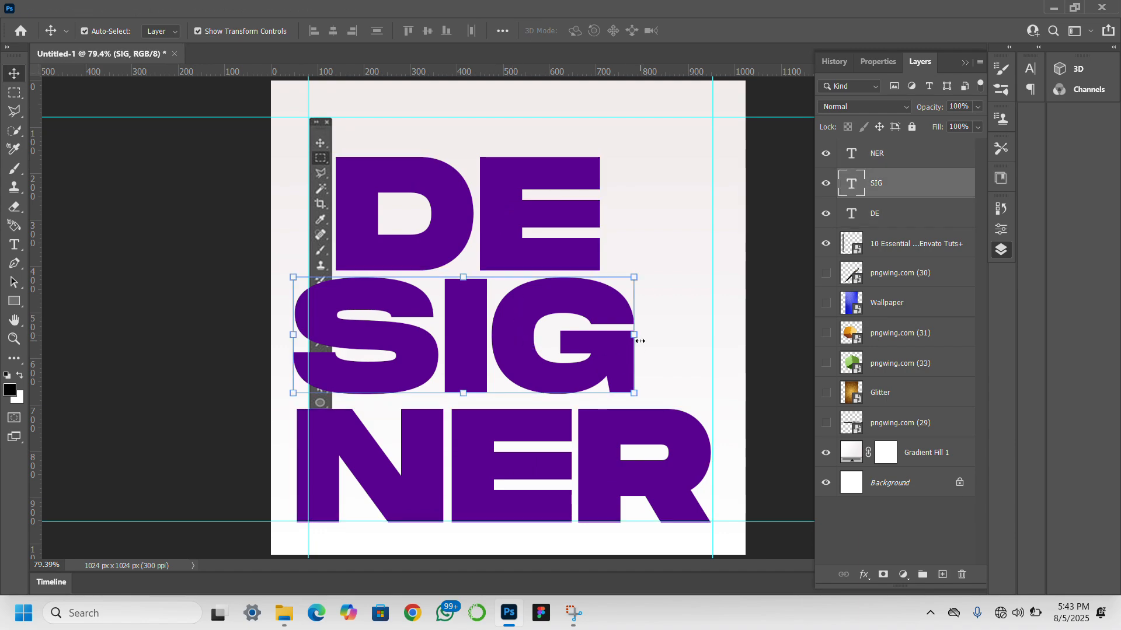
drag(624, 339, 470, 342)
drag(402, 351, 499, 356)
key(Return)
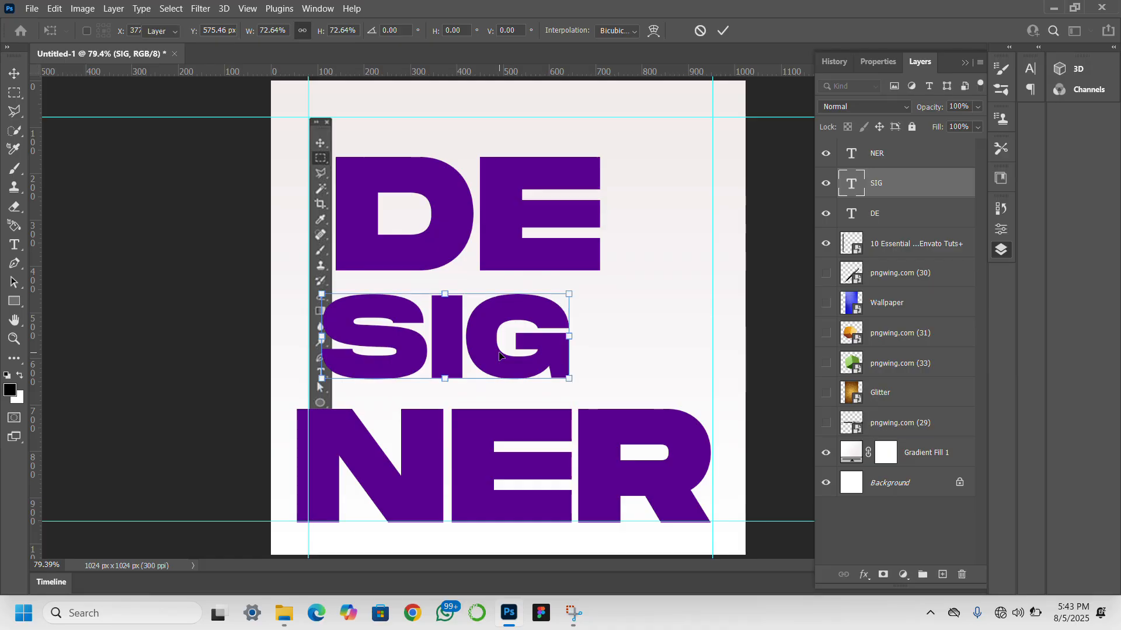
- Fine-position SIG against the toolbar's right edge, centered vertically in the gap between DE and NER
drag(475, 344, 485, 344)
key(Left)
key(Left)
key(Left)
key(Left)
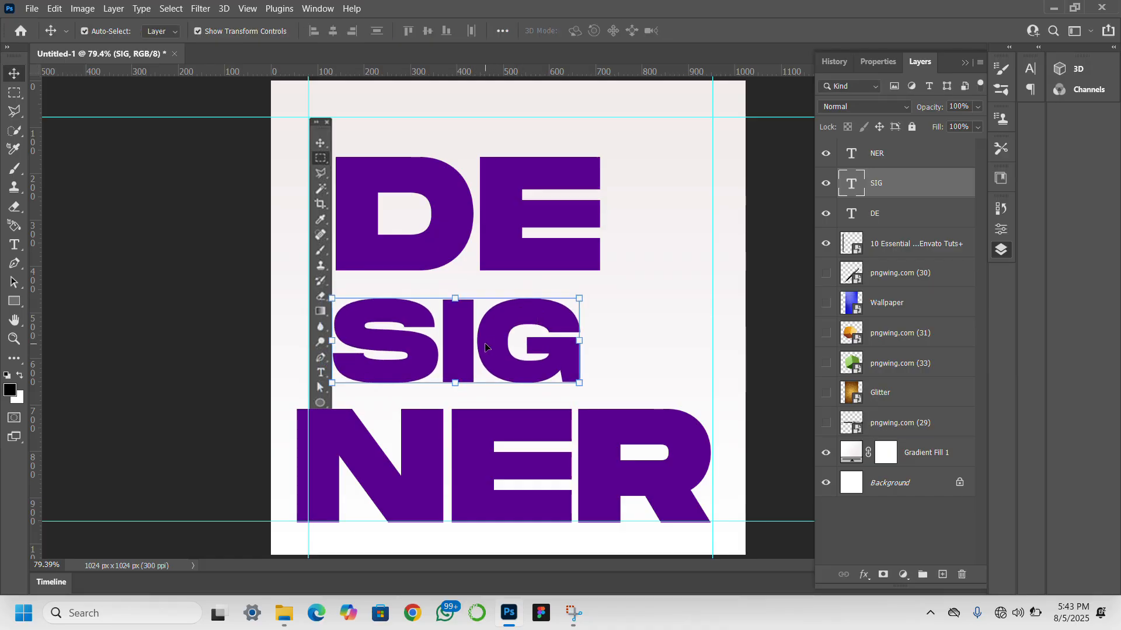
key(Up)
key(Up)
key(Up)
key(Up)
key(Up)
key(Up)
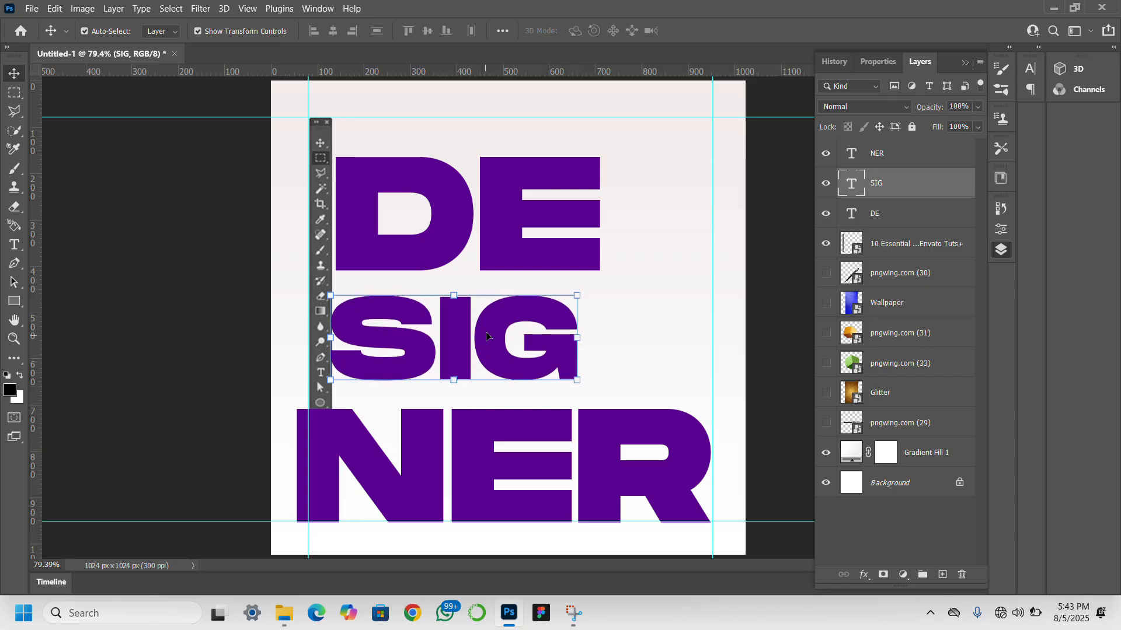
- Scale the DE text proportionally to about 88% and align it beside the toolbar above SIG
click(524, 234)
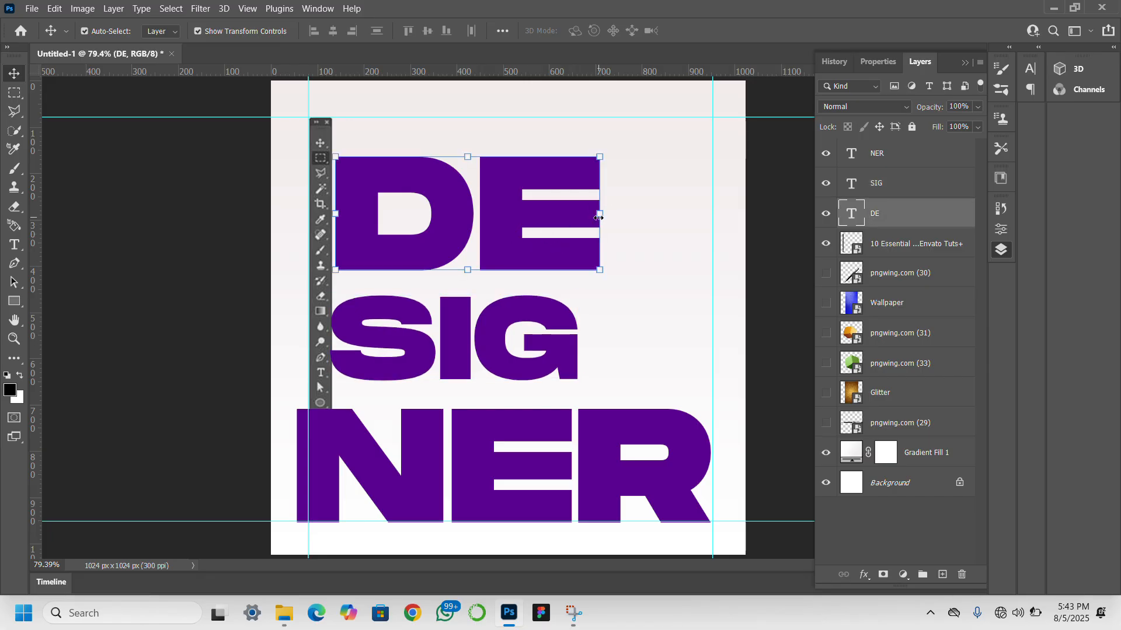
key(ctrl+t)
drag(594, 217, 546, 234)
mouse_move(473, 214)
mouse_down()
mouse_move(505, 215)
mouse_move(491, 218)
mouse_up()
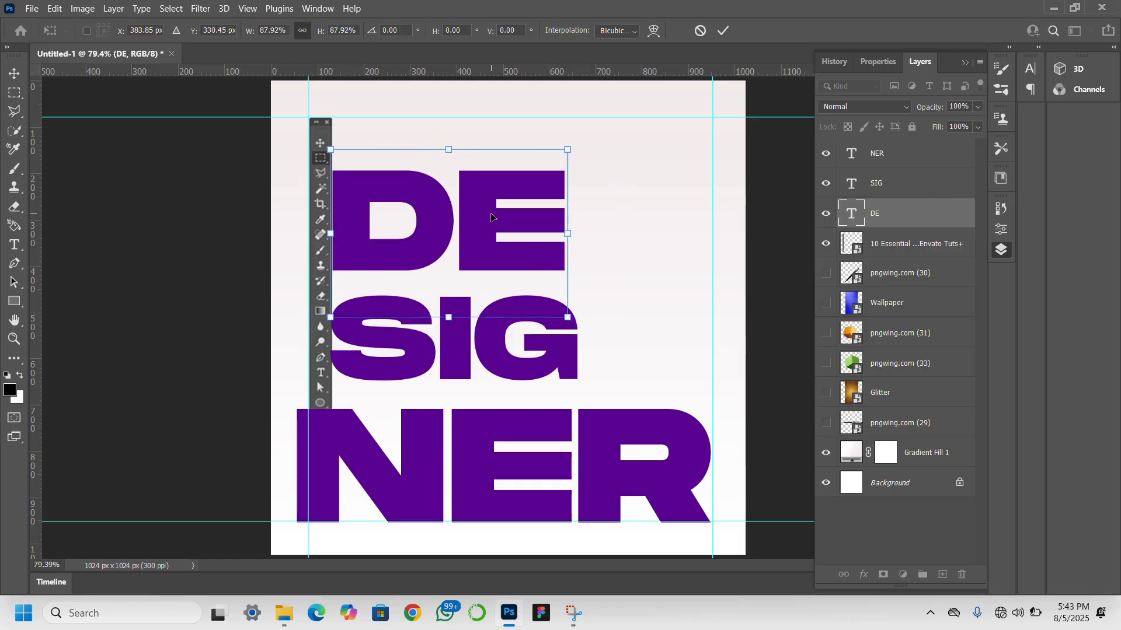
key(Return)
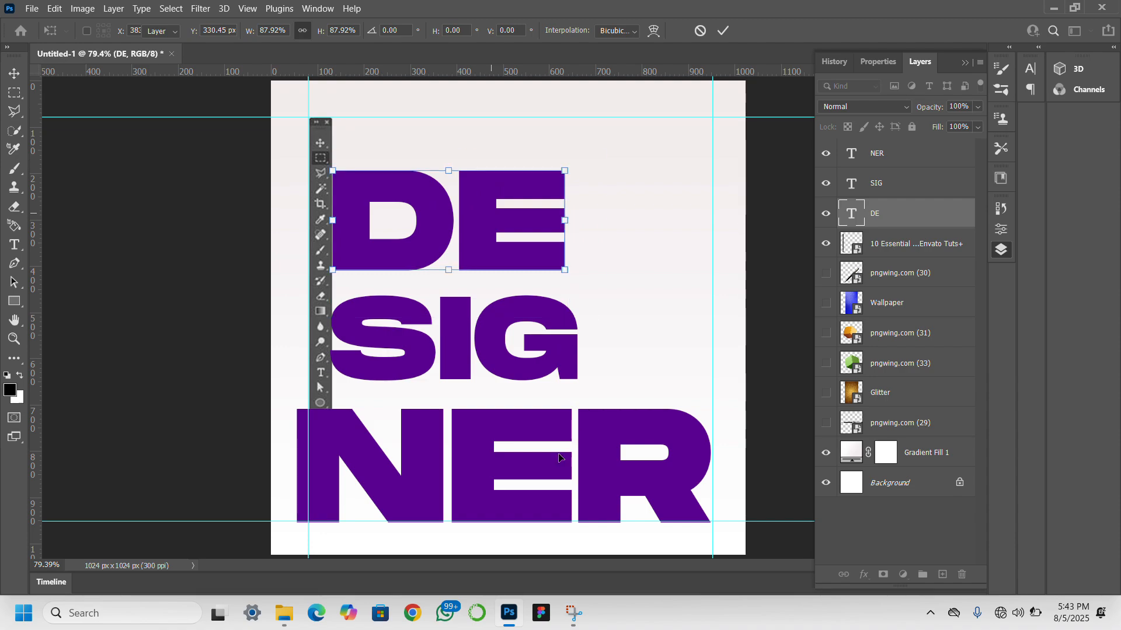
- Scale the NER text proportionally to about 64% and place it beside the toolbar below SIG
click(535, 460)
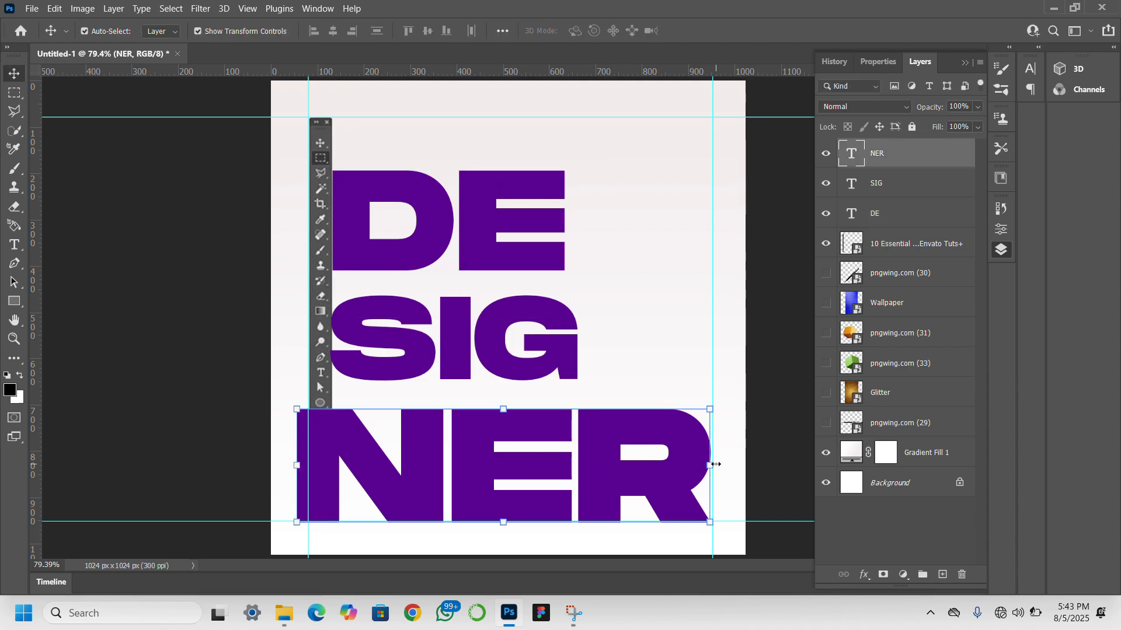
drag(713, 465, 574, 451)
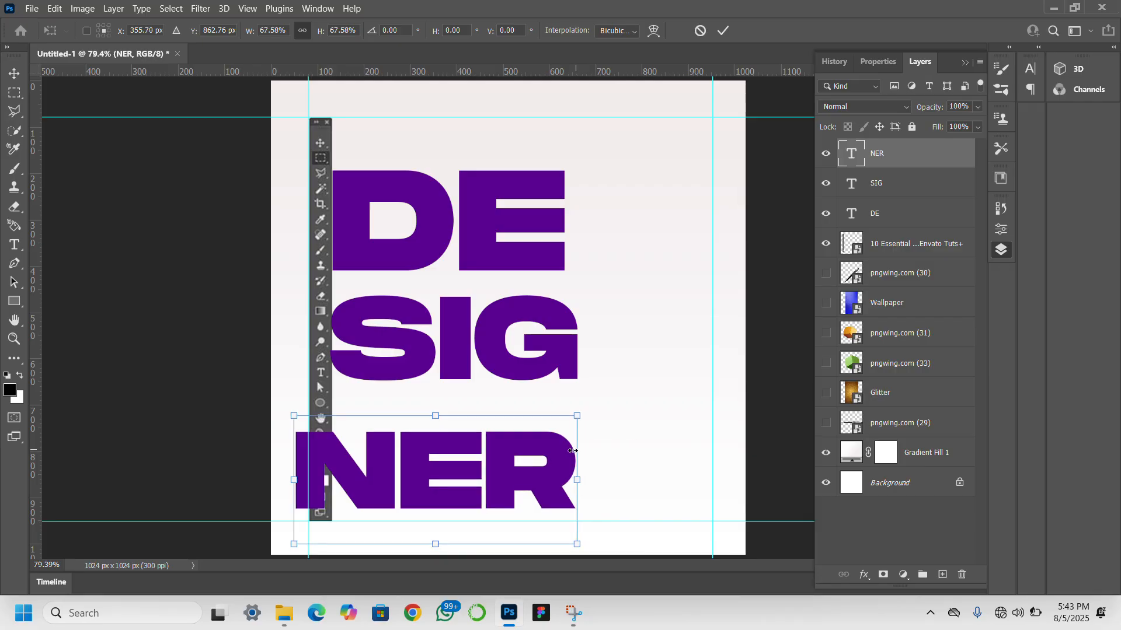
drag(487, 477, 504, 463)
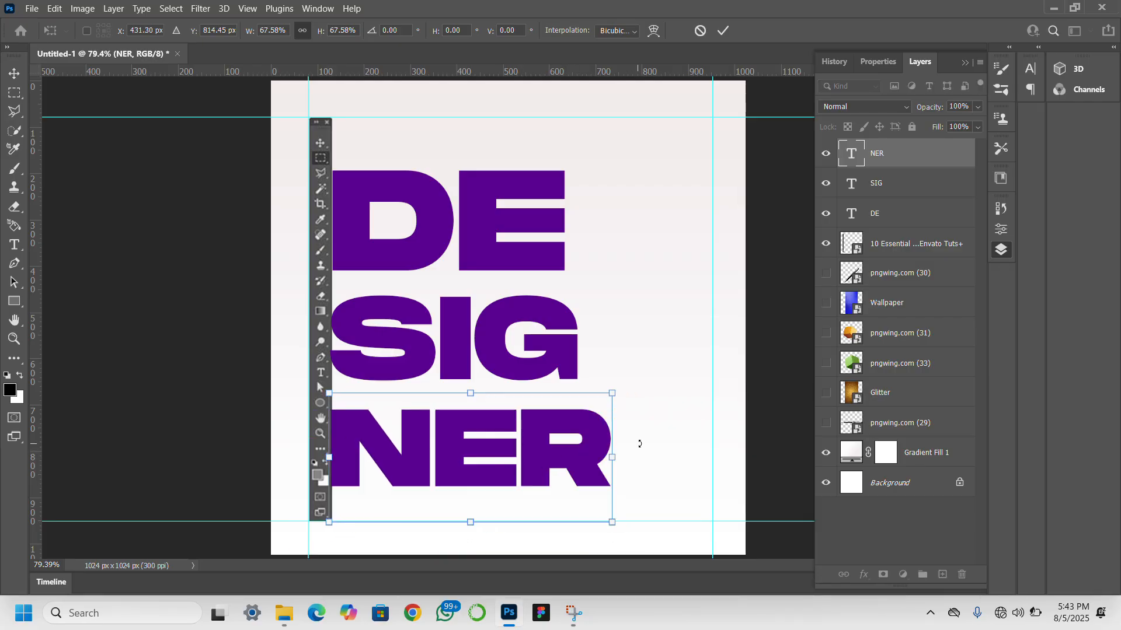
drag(610, 461, 593, 462)
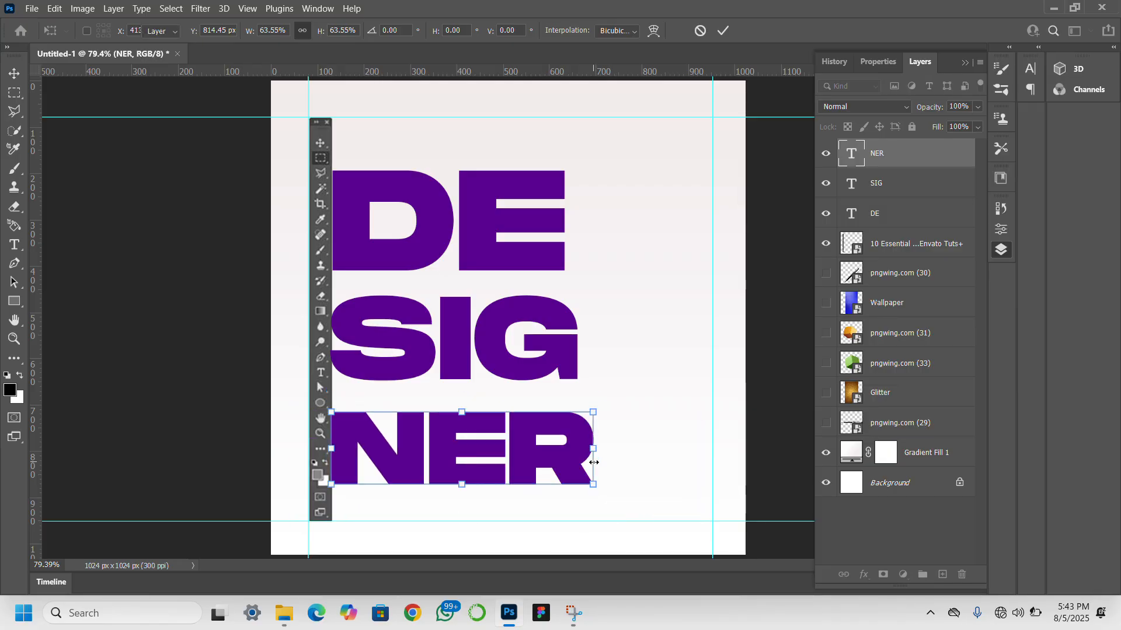
key(Return)
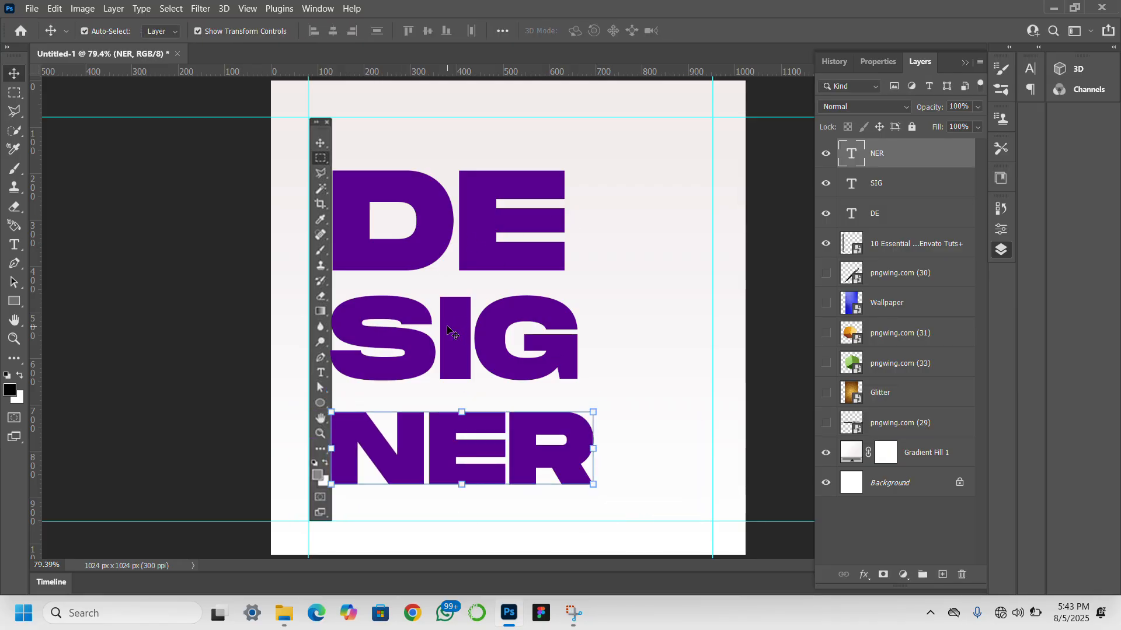
- Duplicate the DE text slightly above itself and change the copy's text to BECOME A GRAPHIC
click(481, 245)
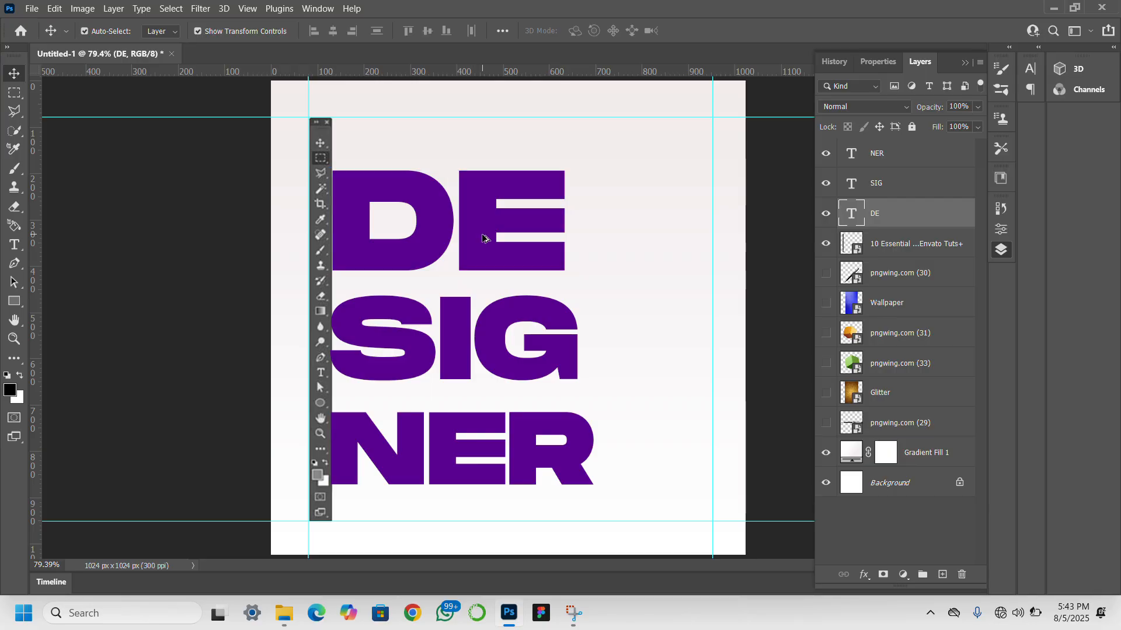
drag(482, 238, 508, 178)
double_click(509, 175)
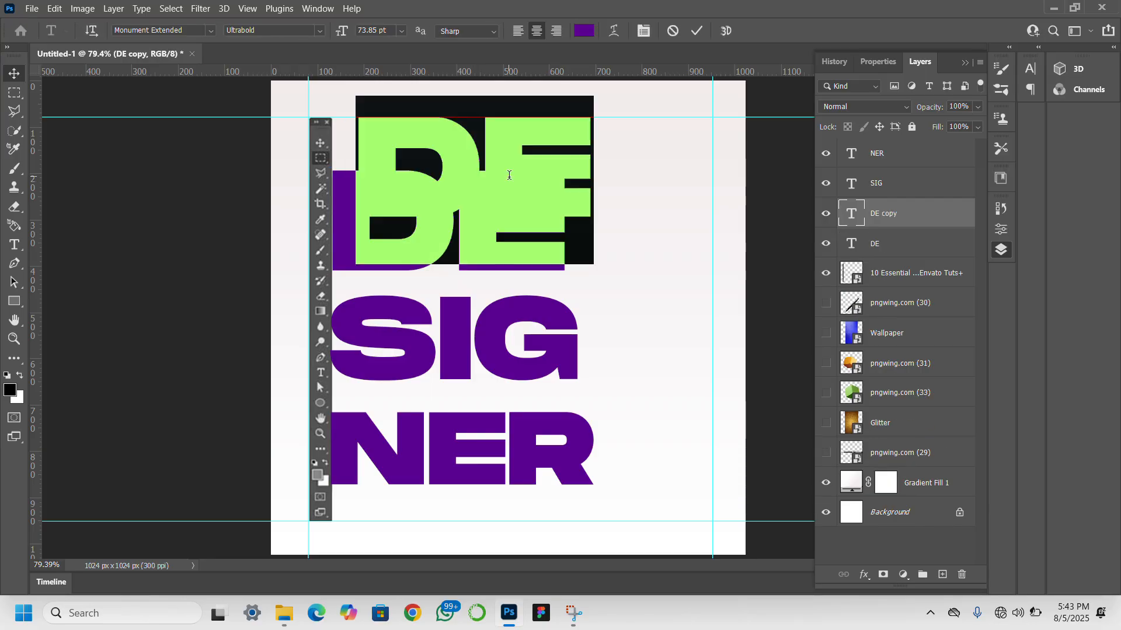
text(BECOM)
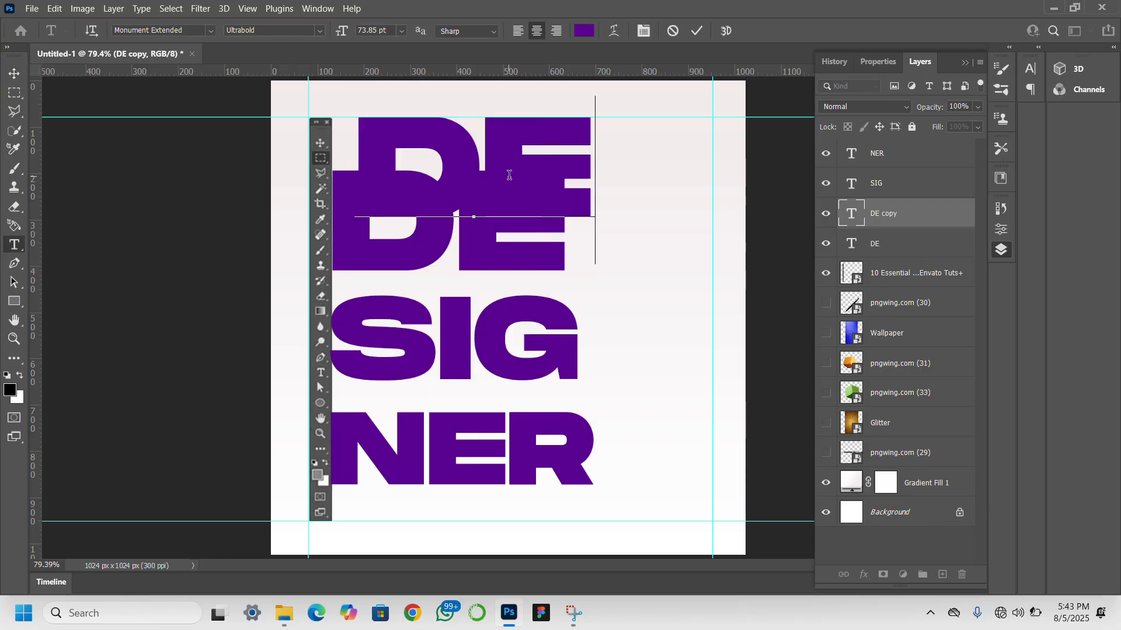
text(E )
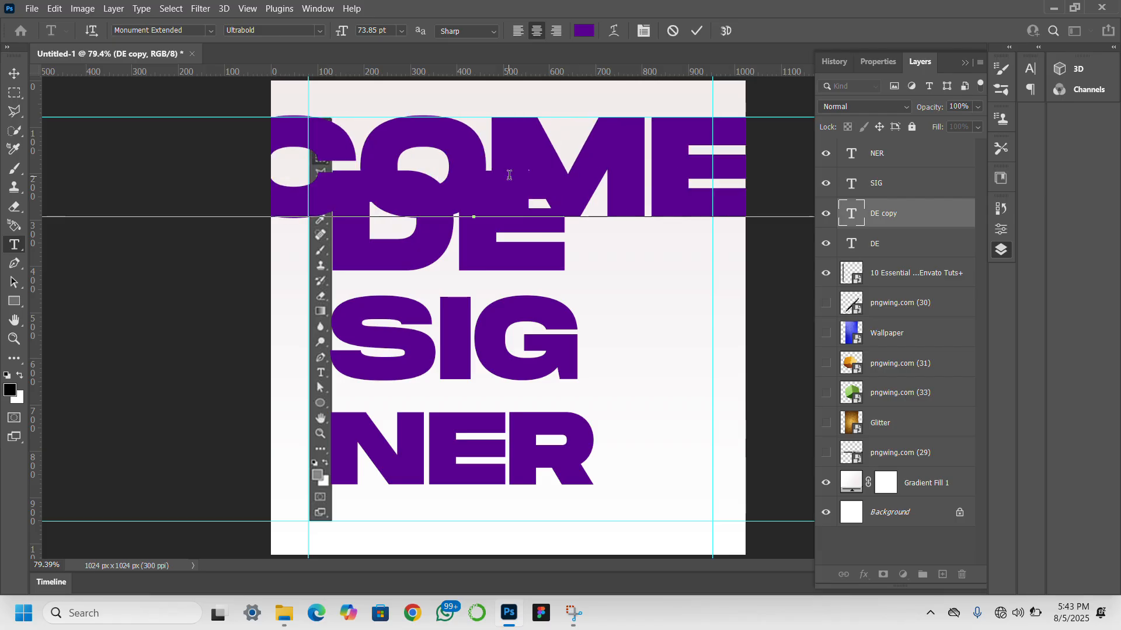
text(A)
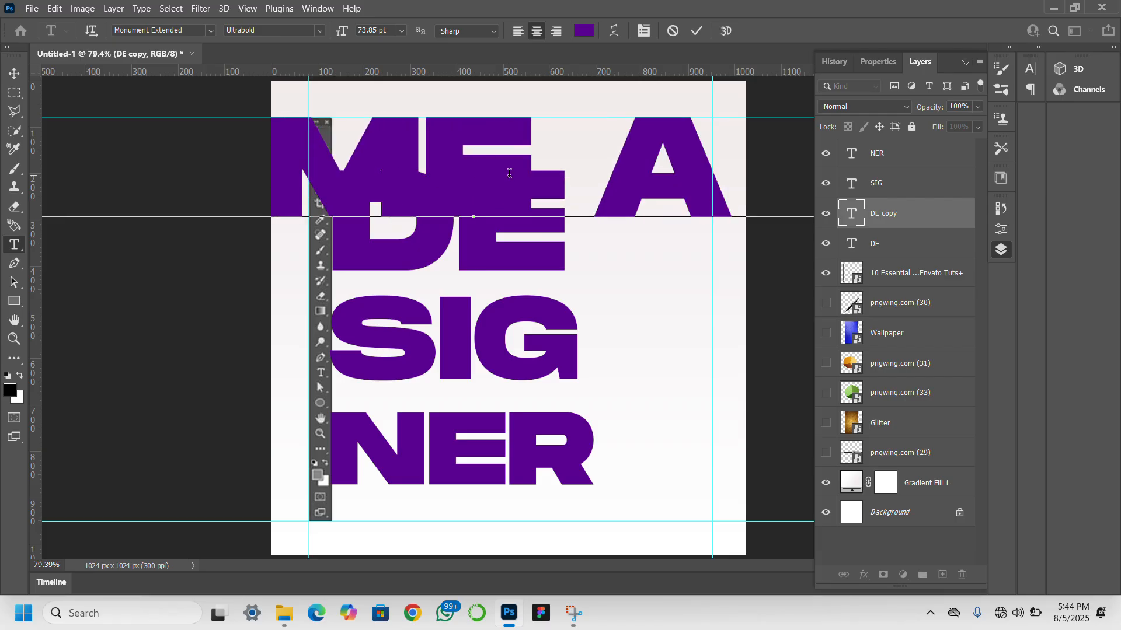
text( CRAPHI)
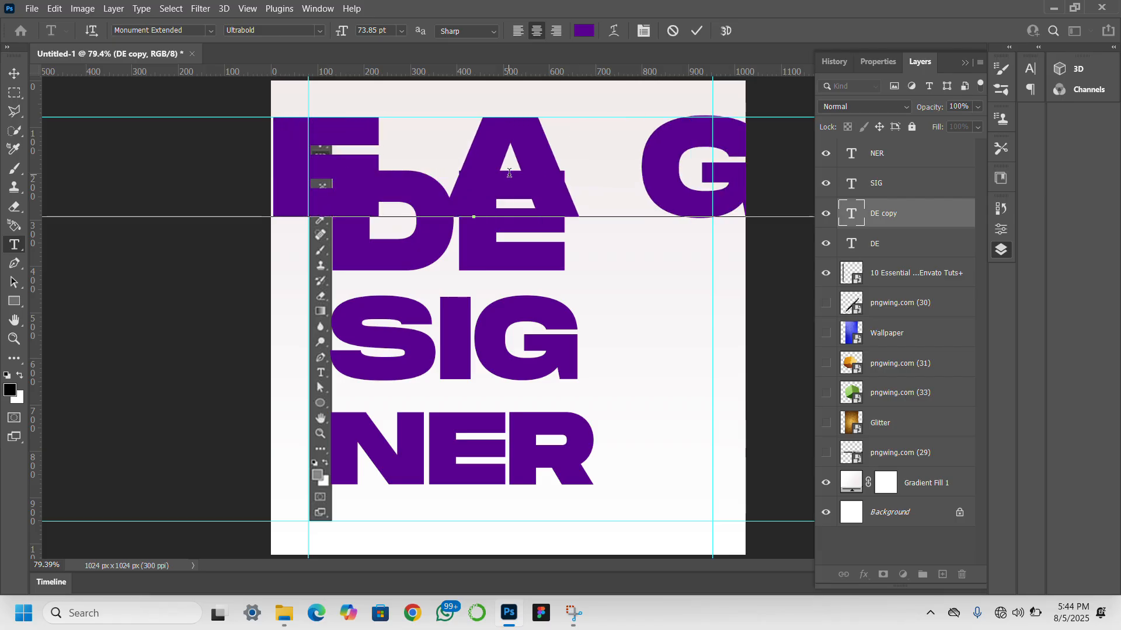
text(C)
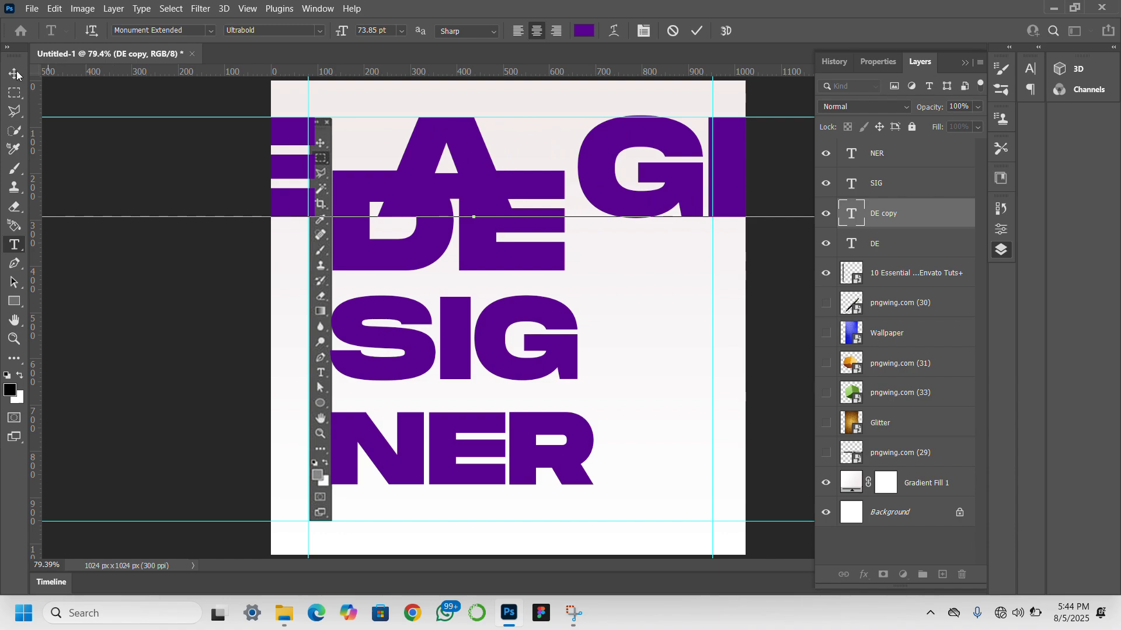
click(7, 71)
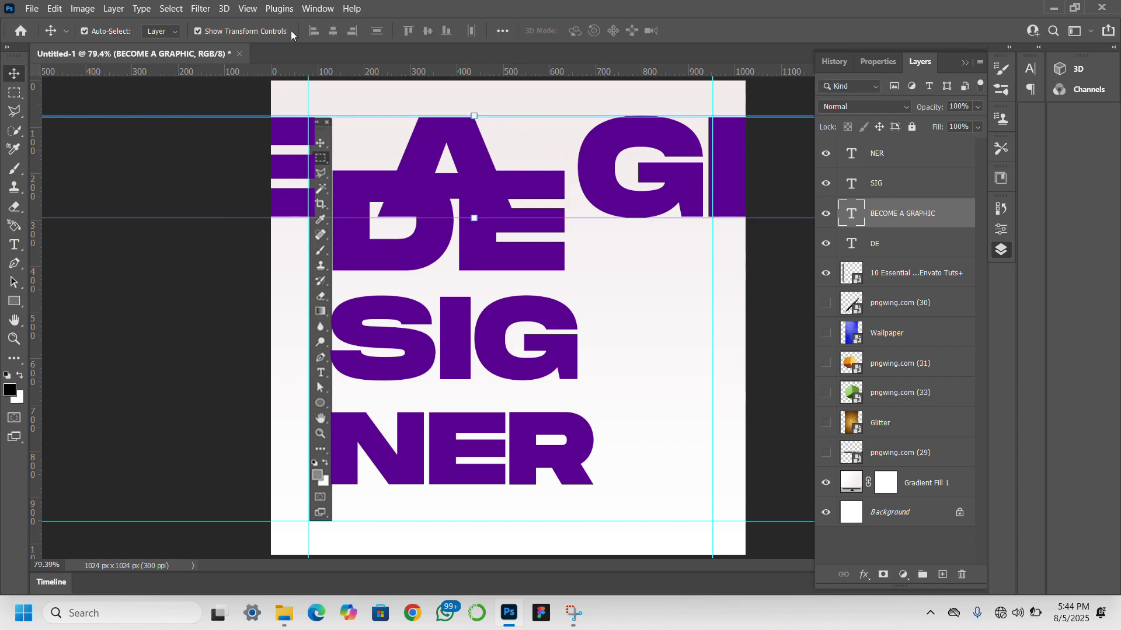
- Set the font style of the BECOME A GRAPHIC text to Regular
click(1031, 70)
click(1005, 88)
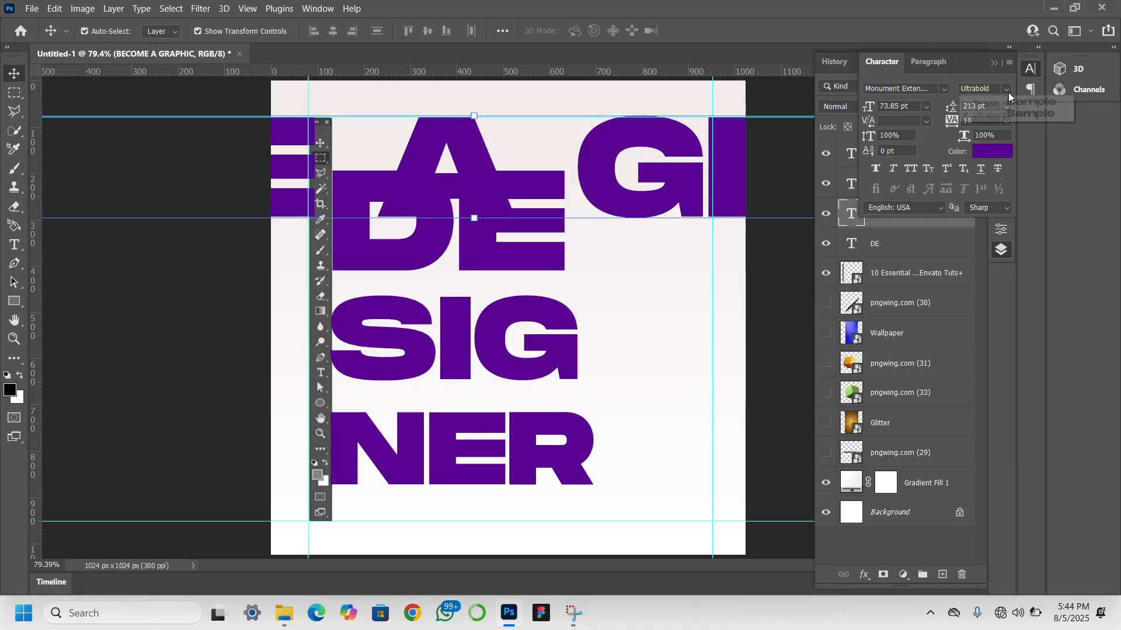
click(1002, 106)
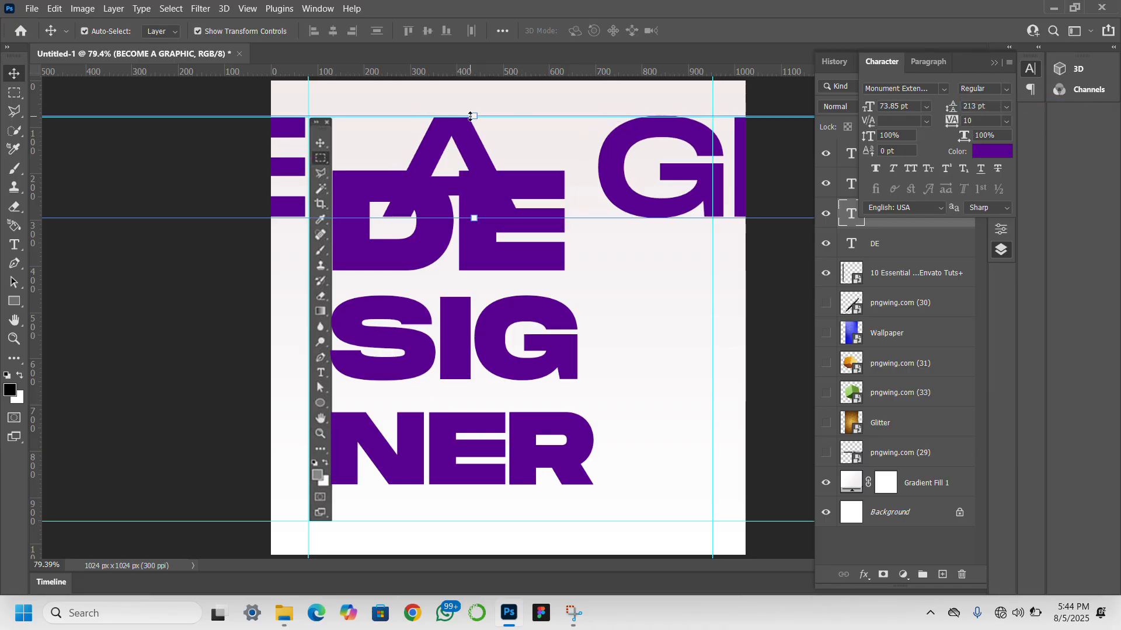
- Scale BECOME A GRAPHIC down to about 9 pt, matching DE's width, and place it just above DE beside the toolbar
drag(470, 116, 485, 156)
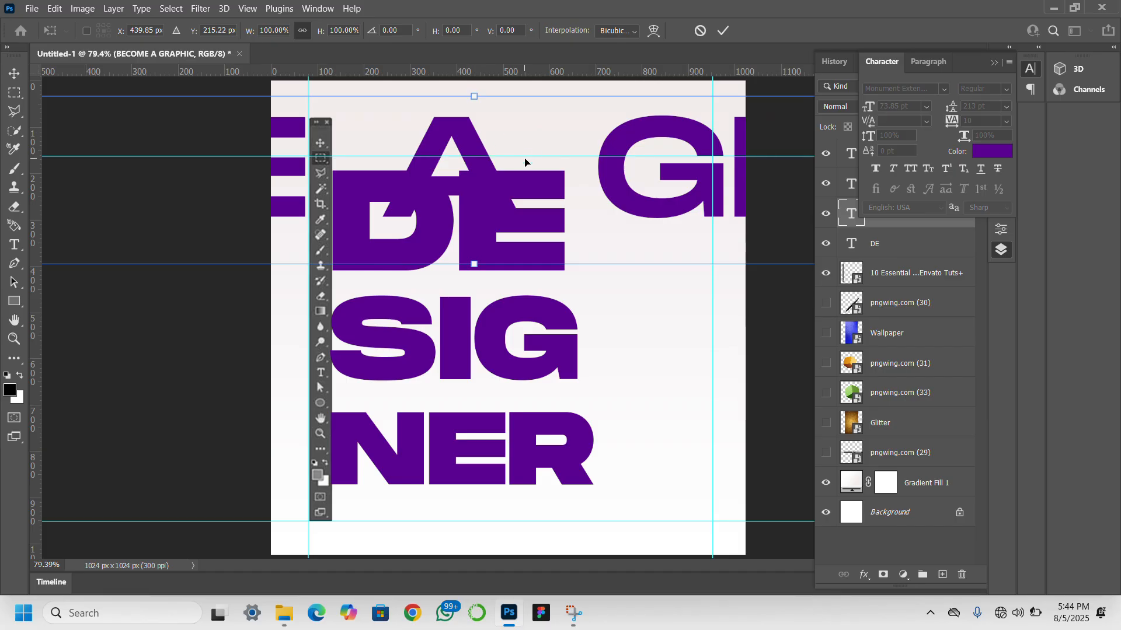
drag(526, 157, 508, 241)
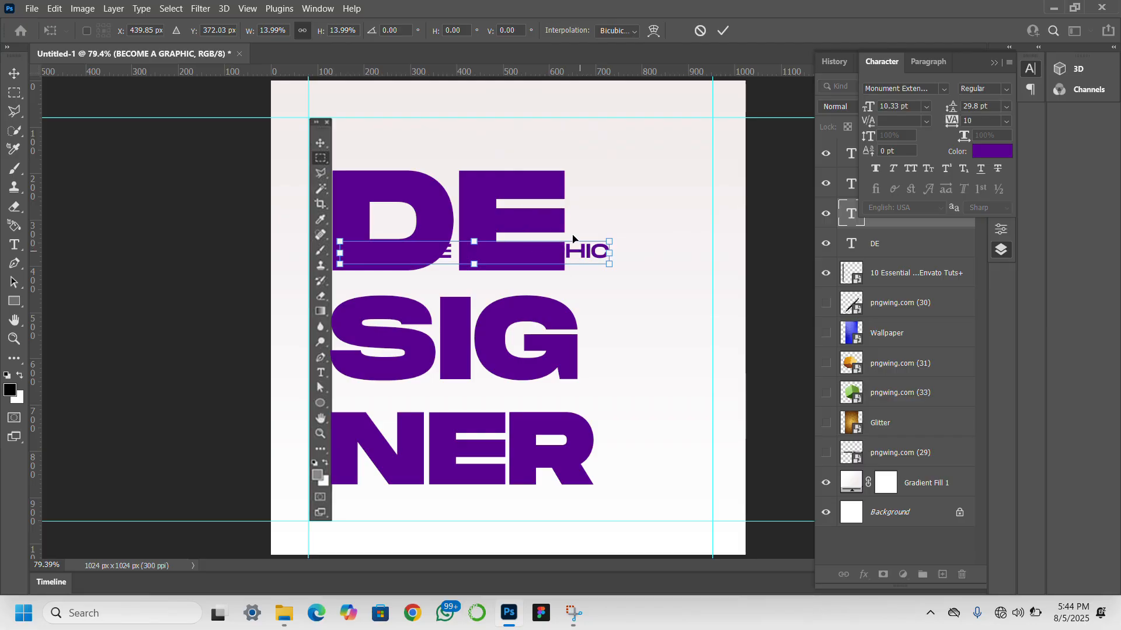
drag(575, 252, 569, 139)
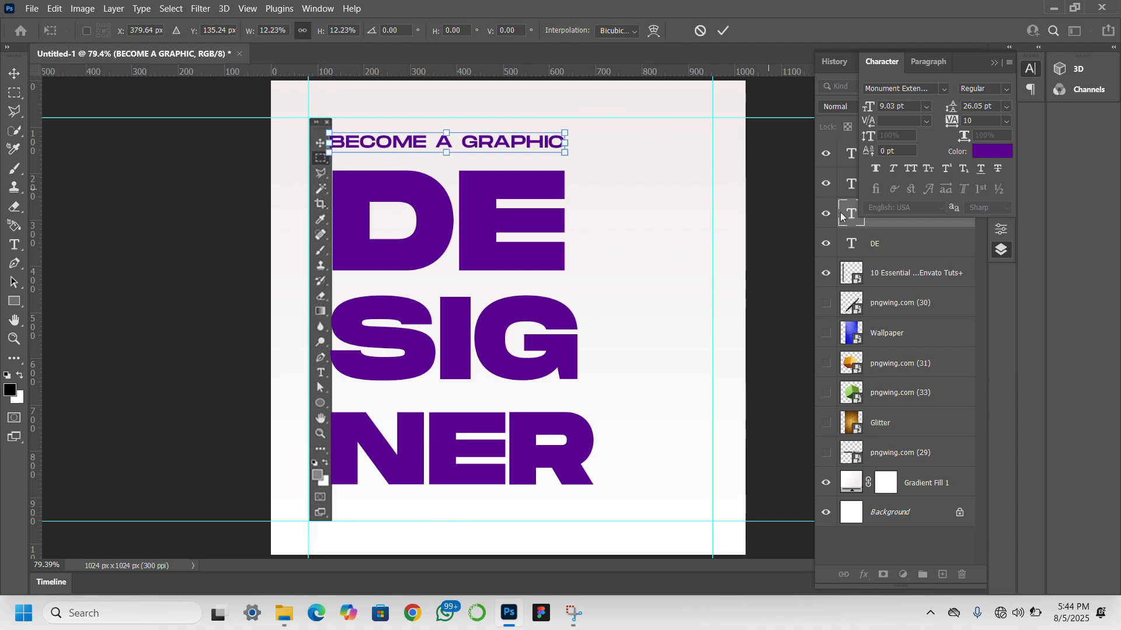
key(Return)
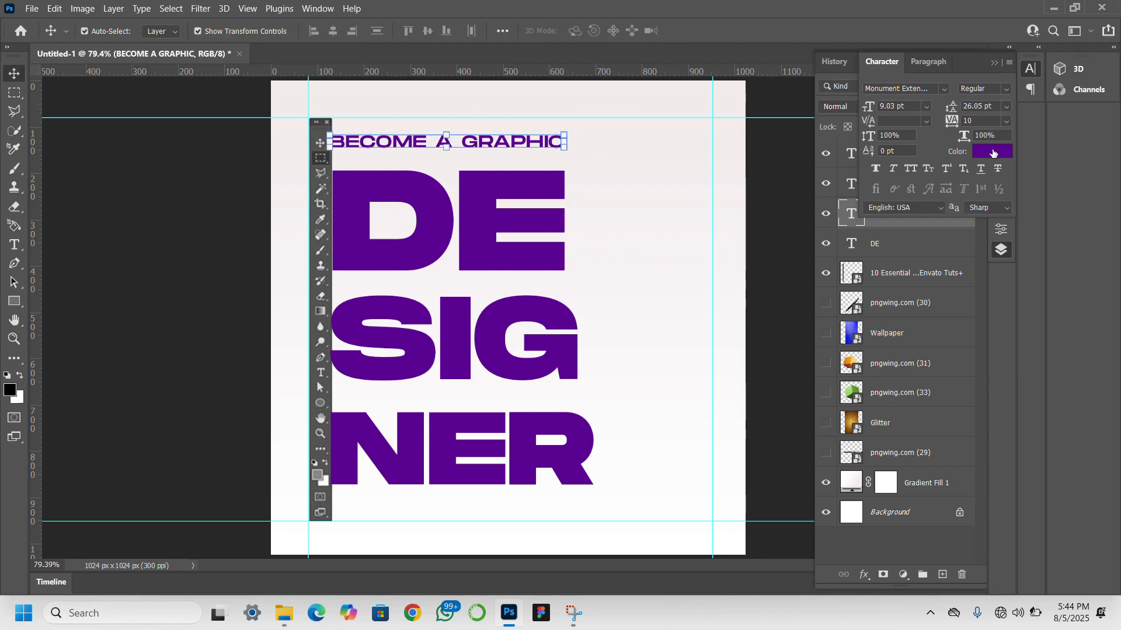
- Change the color of the BECOME A GRAPHIC text to black (000000)
click(993, 154)
drag(760, 204, 653, 346)
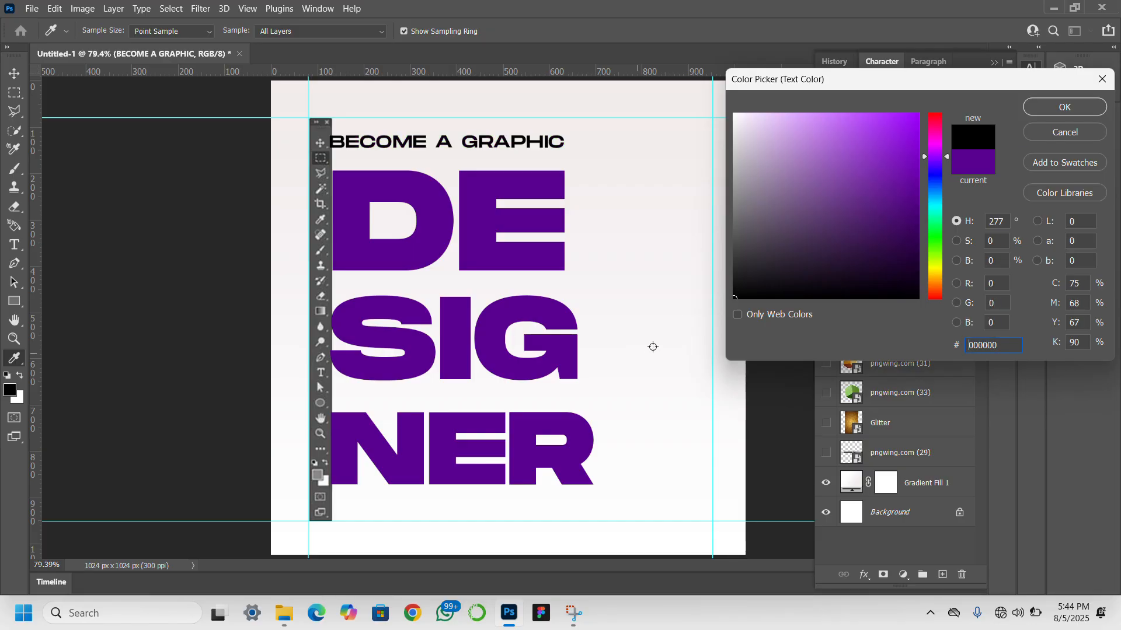
click(1046, 110)
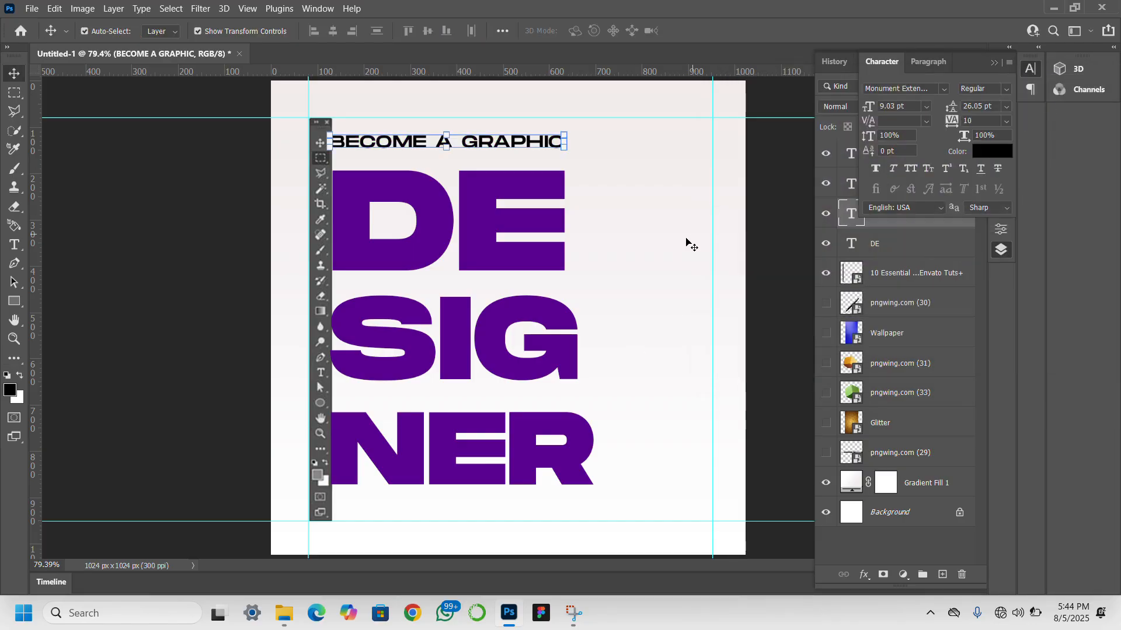
- Nudge the NER text slightly to the right, away from the toolbar
click(469, 476)
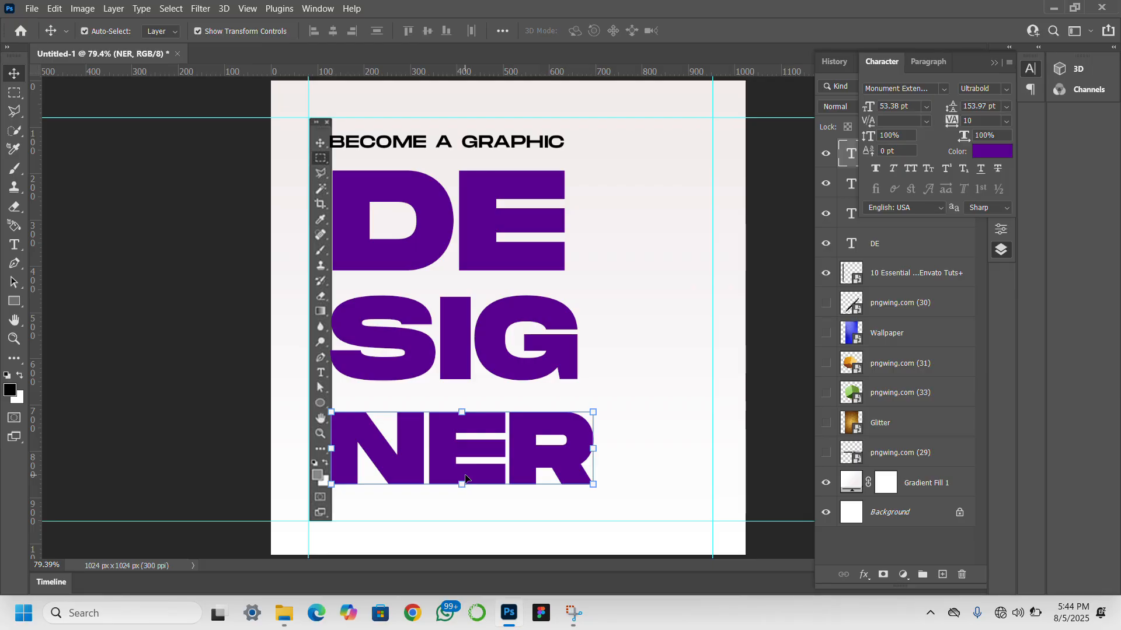
key(Right)
key(Right)
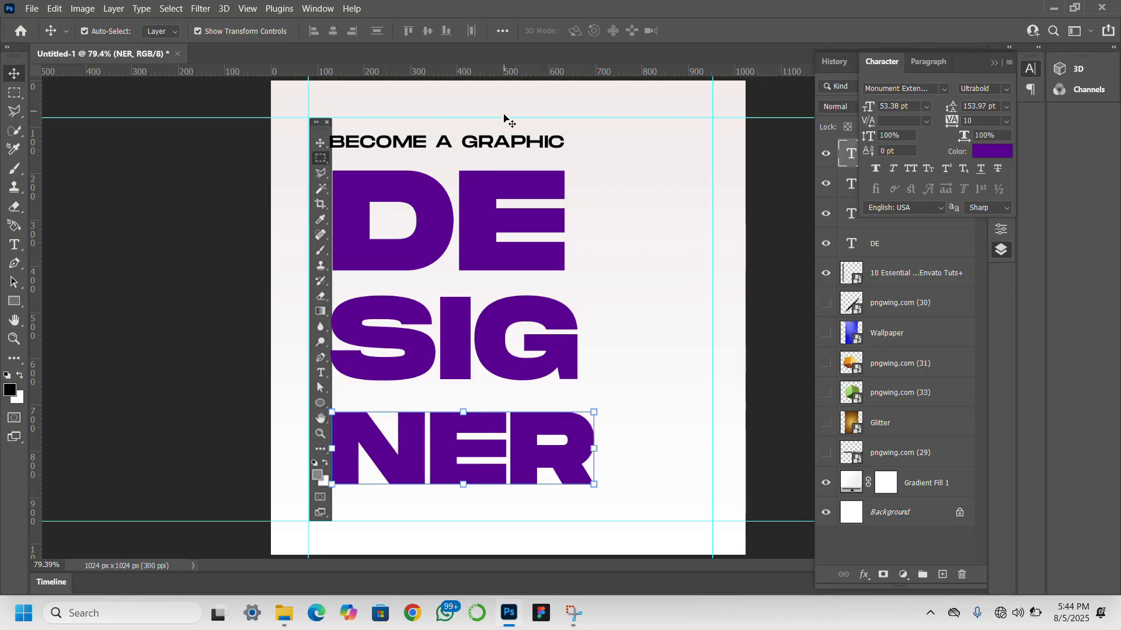
- Duplicate the BECOME A GRAPHIC text and place the copy just below NER, resting on the lower guide
click(489, 141)
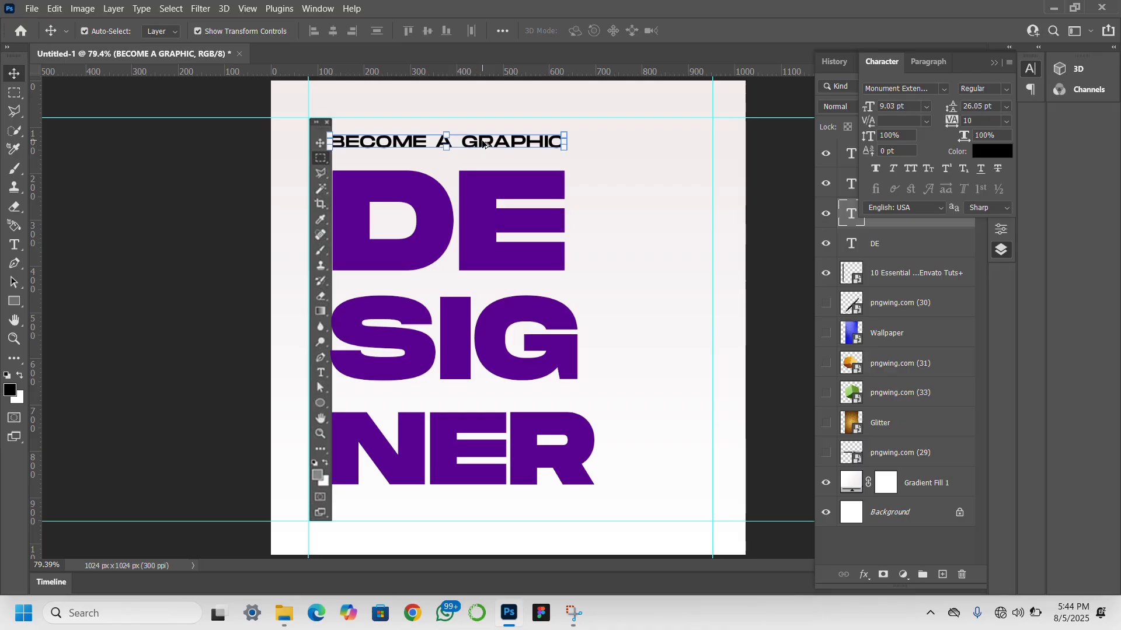
drag(477, 148, 503, 515)
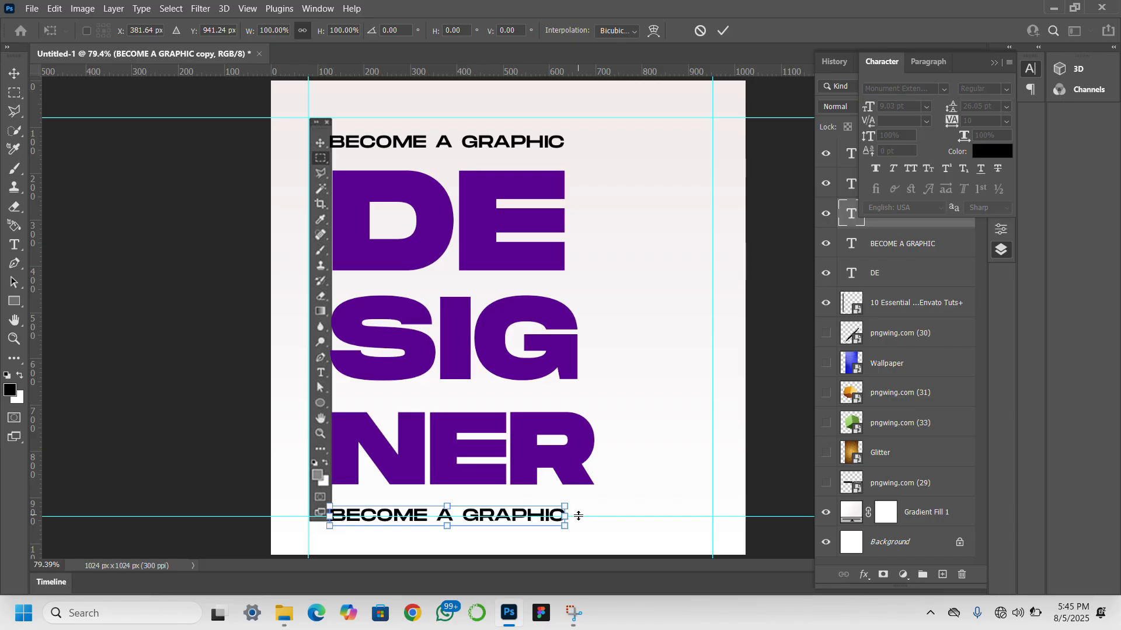
mouse_move(578, 516)
mouse_down()
mouse_move(579, 525)
mouse_move(590, 518)
mouse_up()
key(Return)
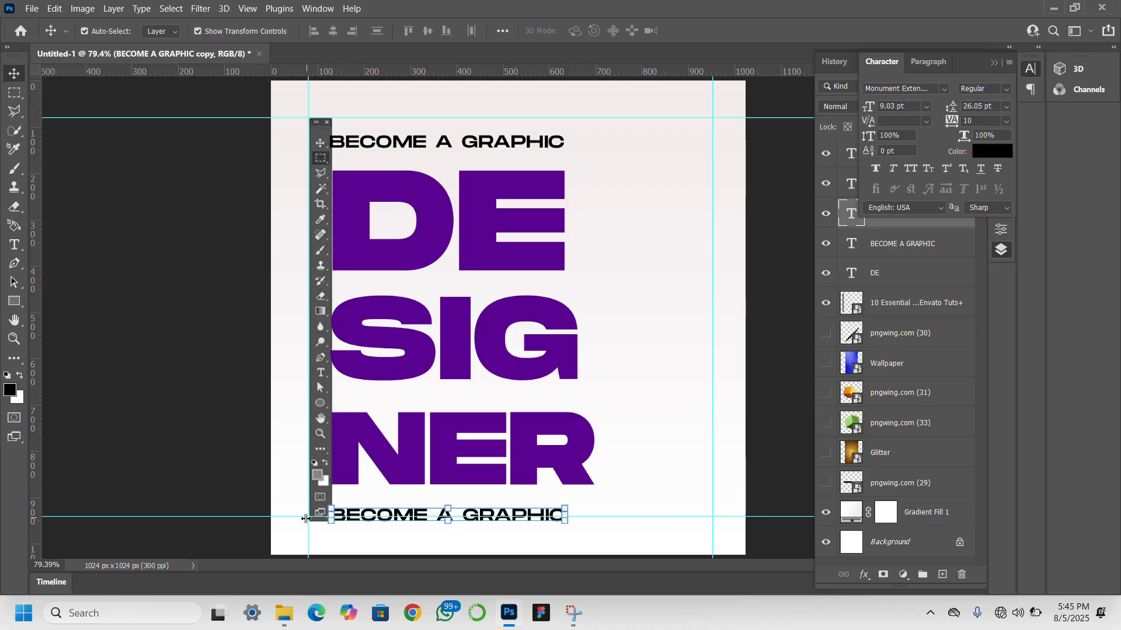
drag(294, 519, 295, 521)
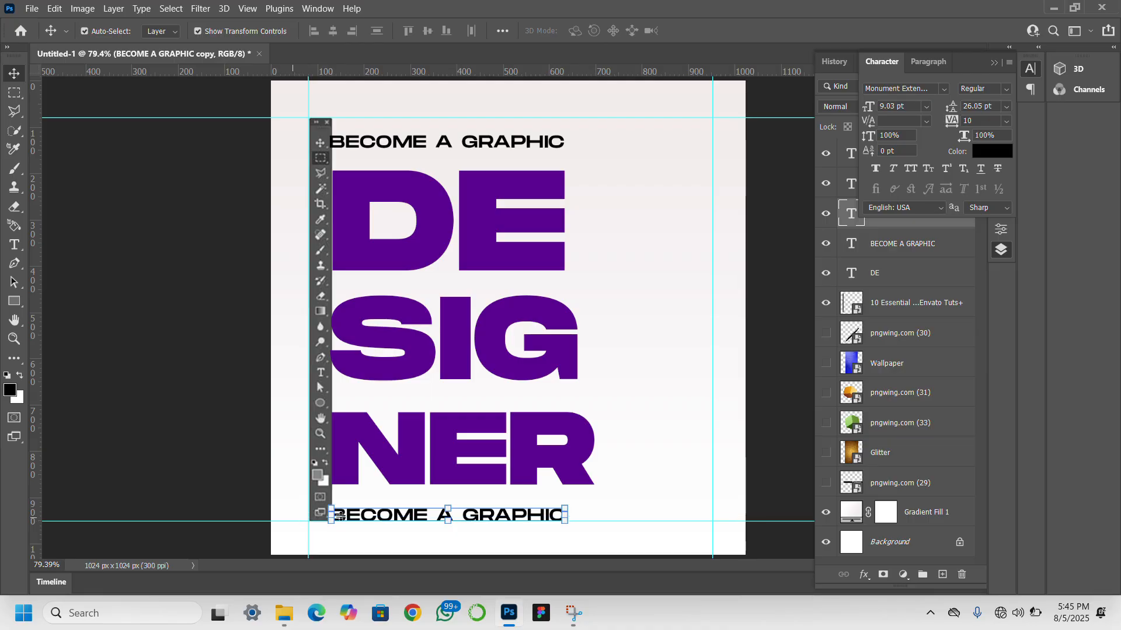
- Replace the wording of the text copy below NER with LEARN ALL YOU NEED TO KNOW ABOUT DESIGN
double_click(412, 516)
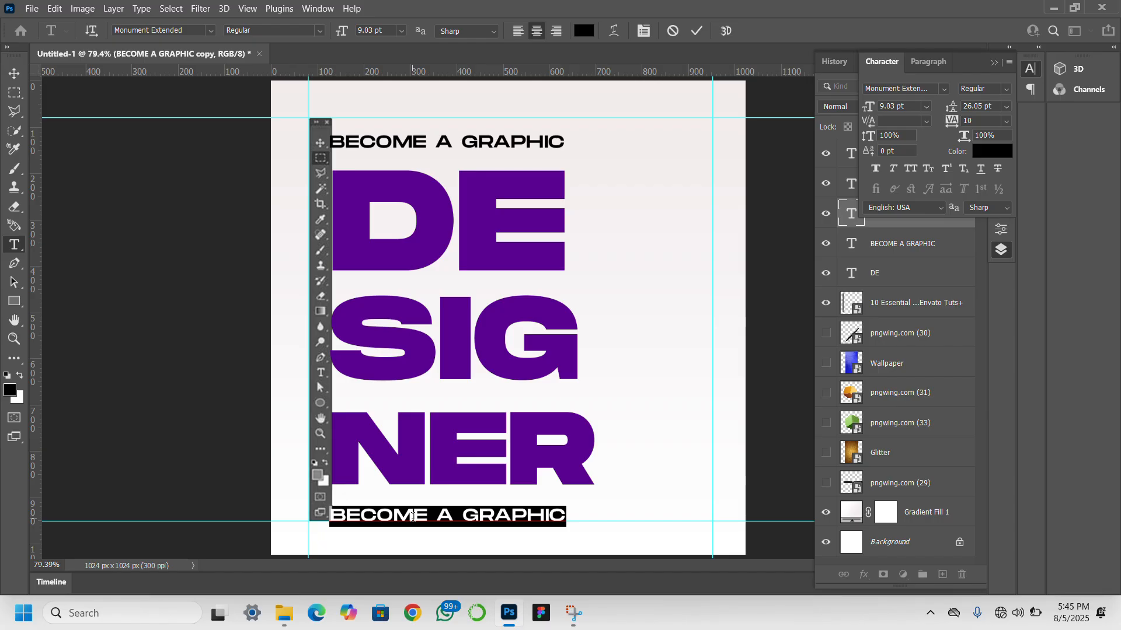
text(LEA)
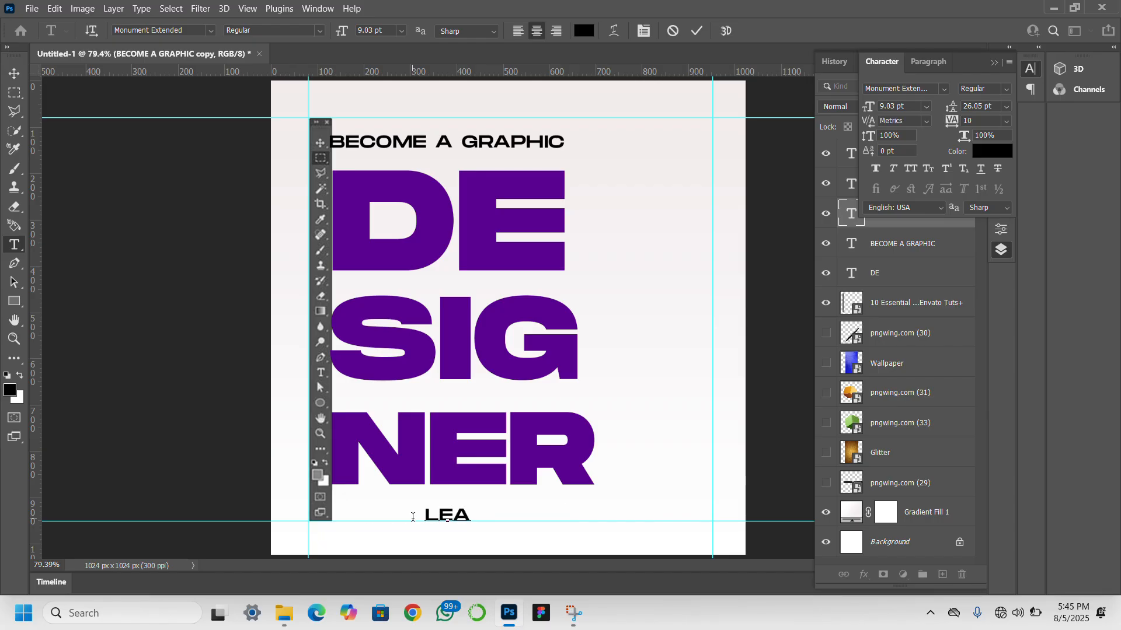
text(RN ALL )
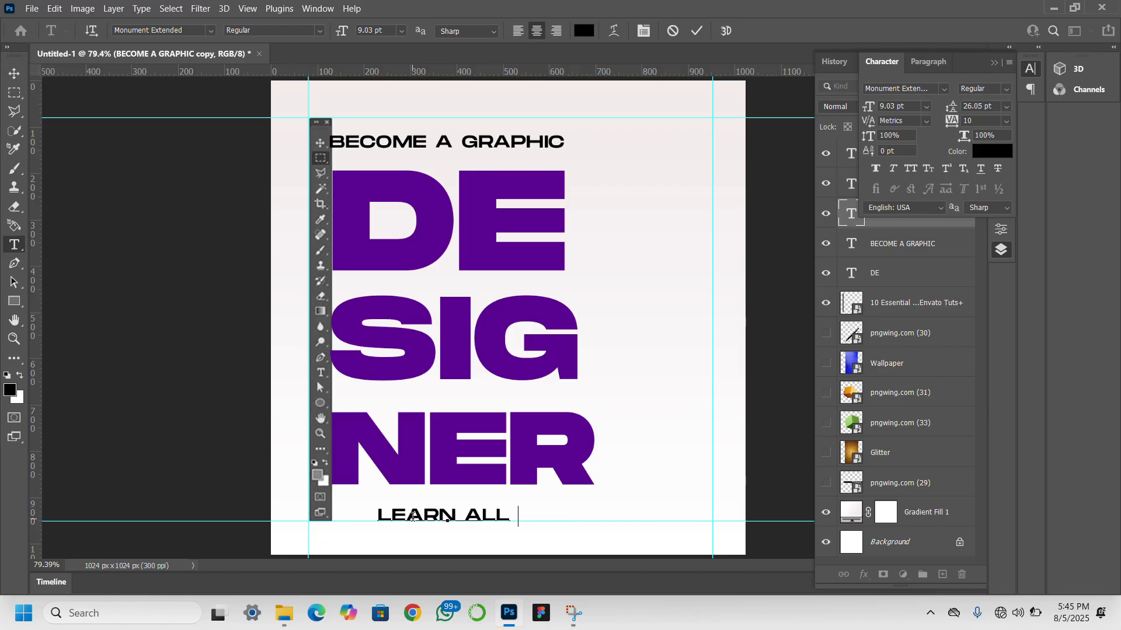
text(YOU NEE)
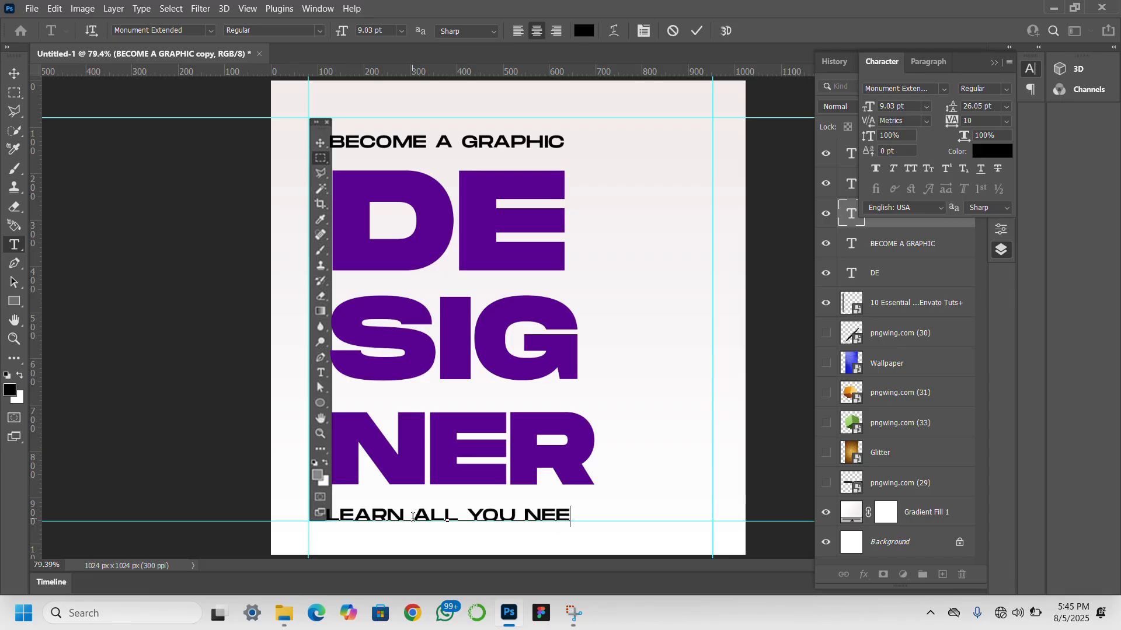
text(D TO KNOW)
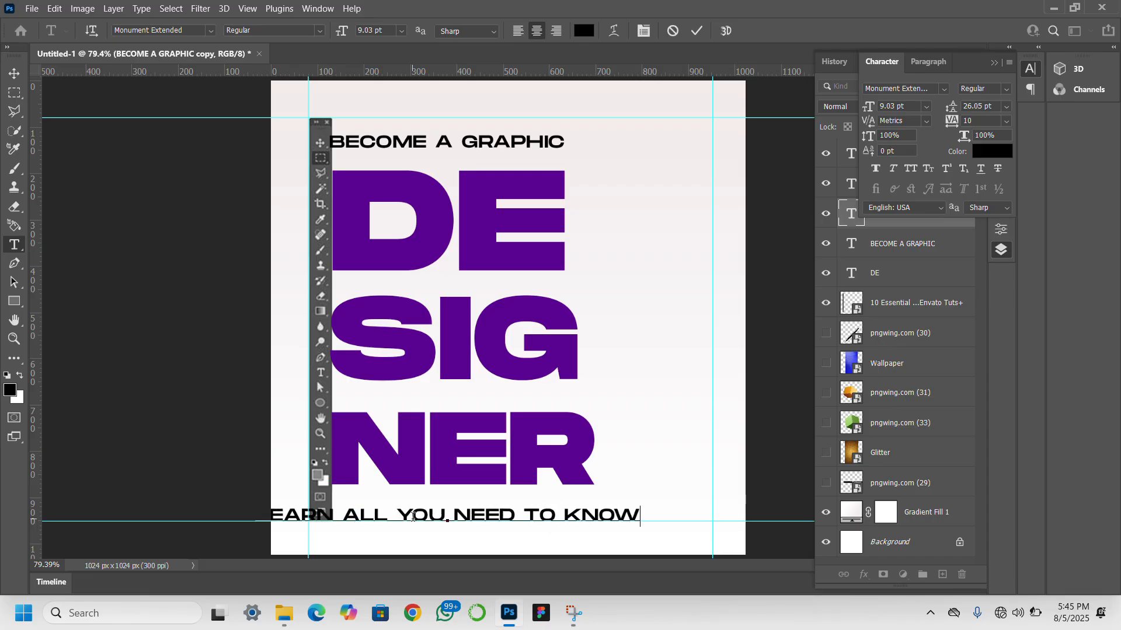
text(AB)
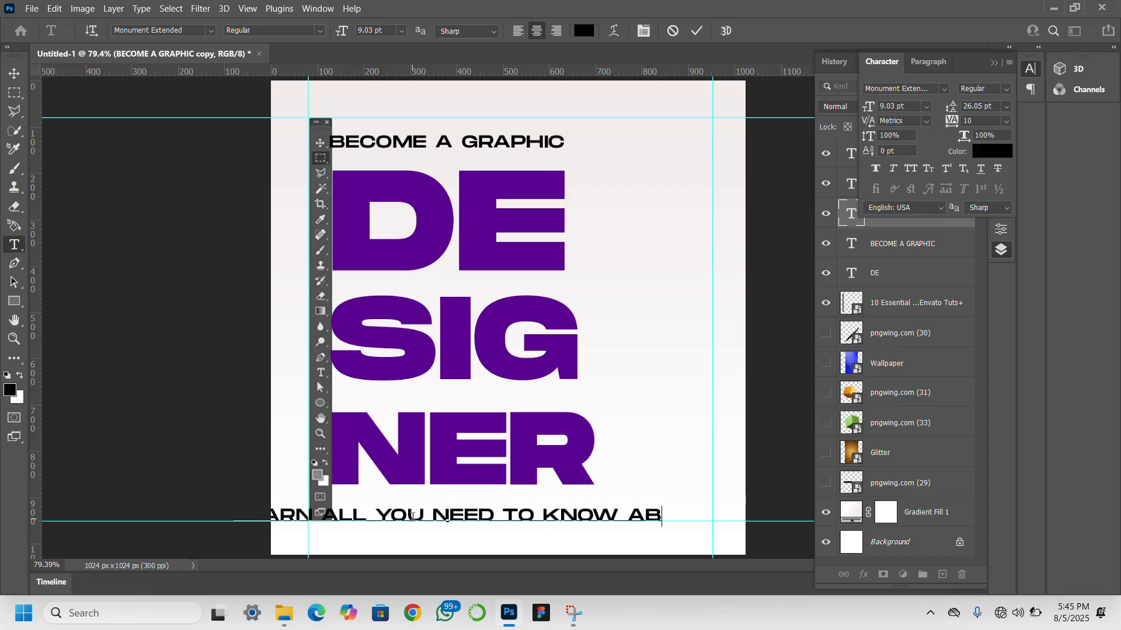
text(OUT)
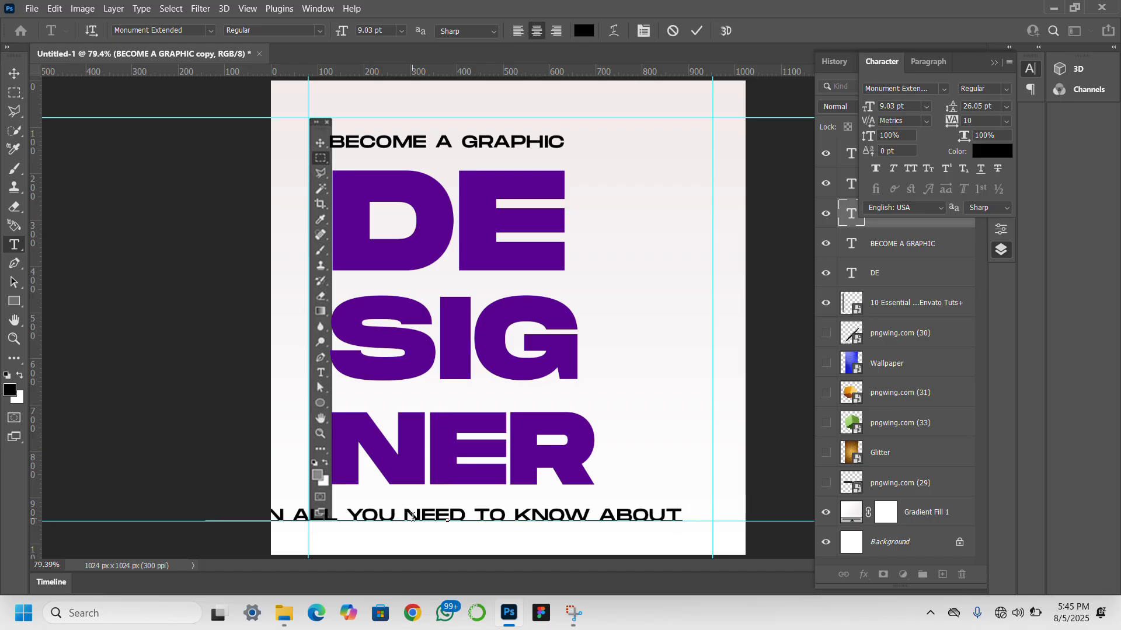
text( DESIGN)
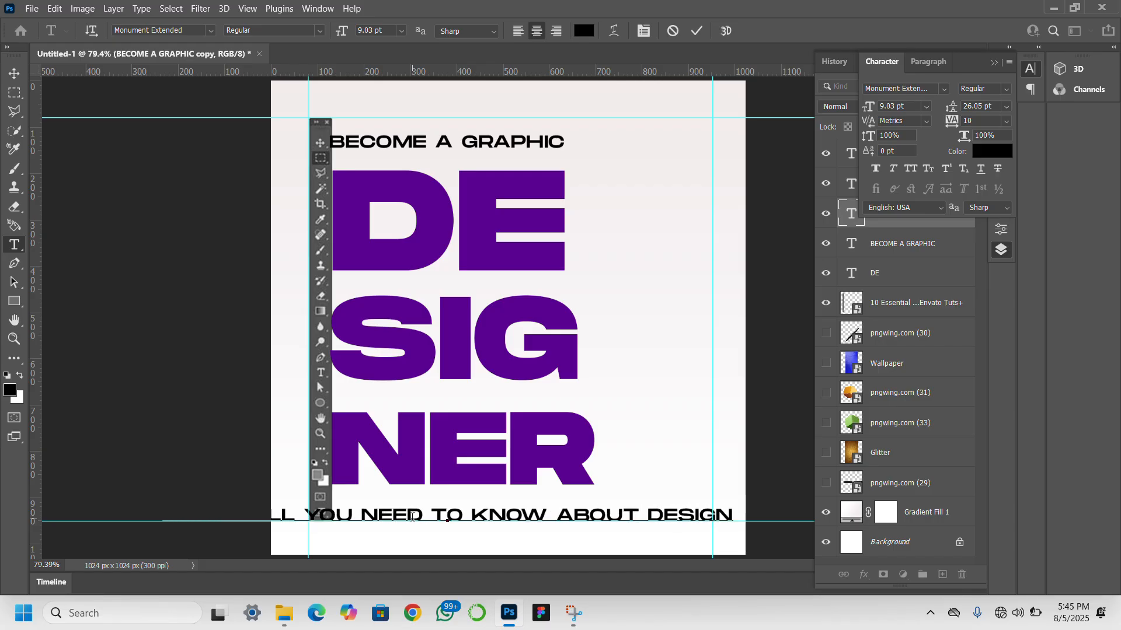
click(15, 73)
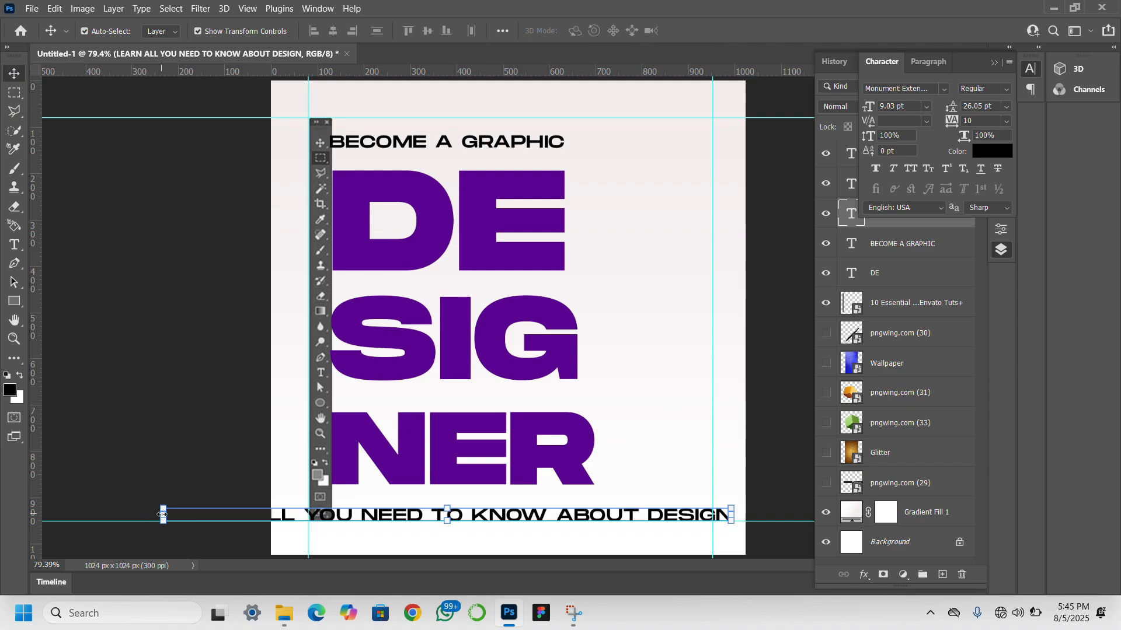
- Scale the LEARN ALL YOU NEED TO KNOW ABOUT DESIGN line down to about 4.2 pt and align it under NER, matching its width
drag(163, 517, 400, 524)
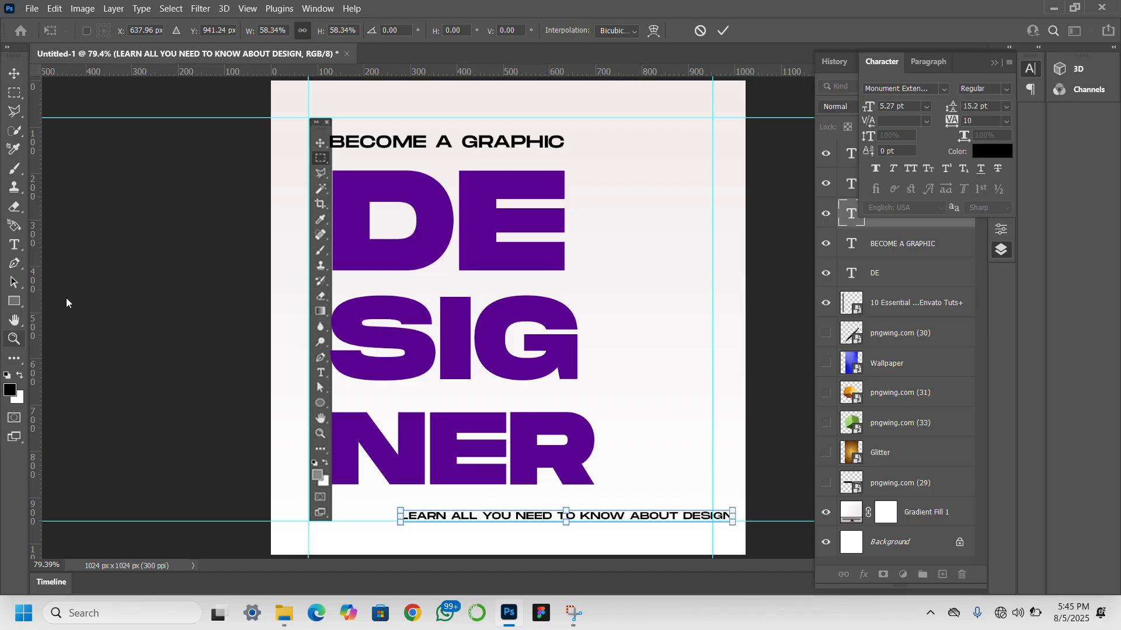
key(Return)
key(z)
click(687, 464)
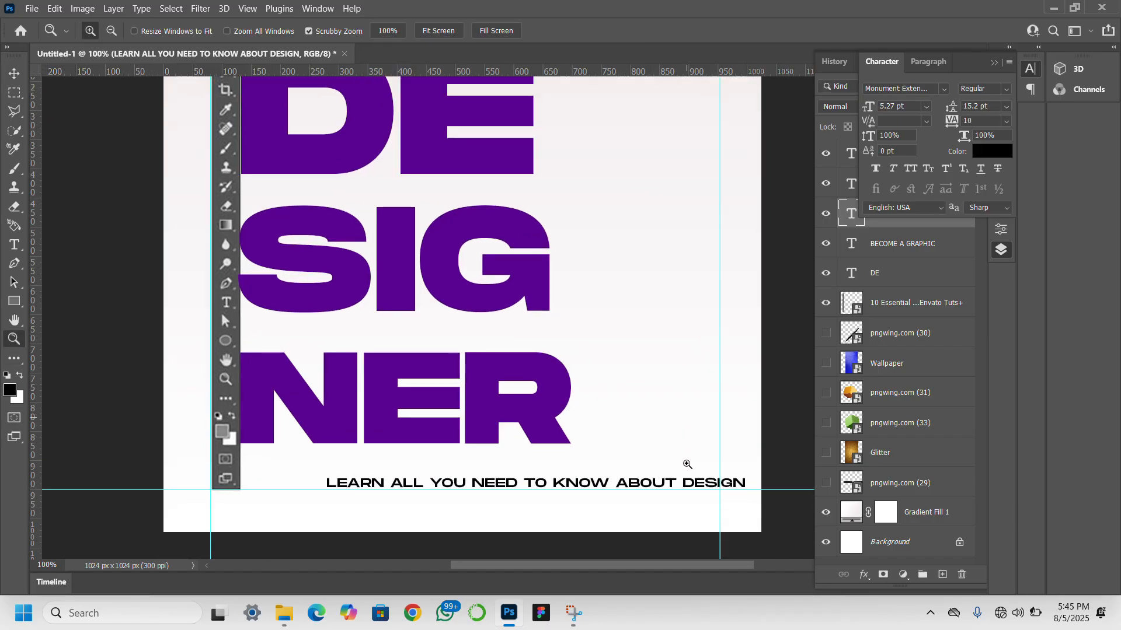
click(15, 73)
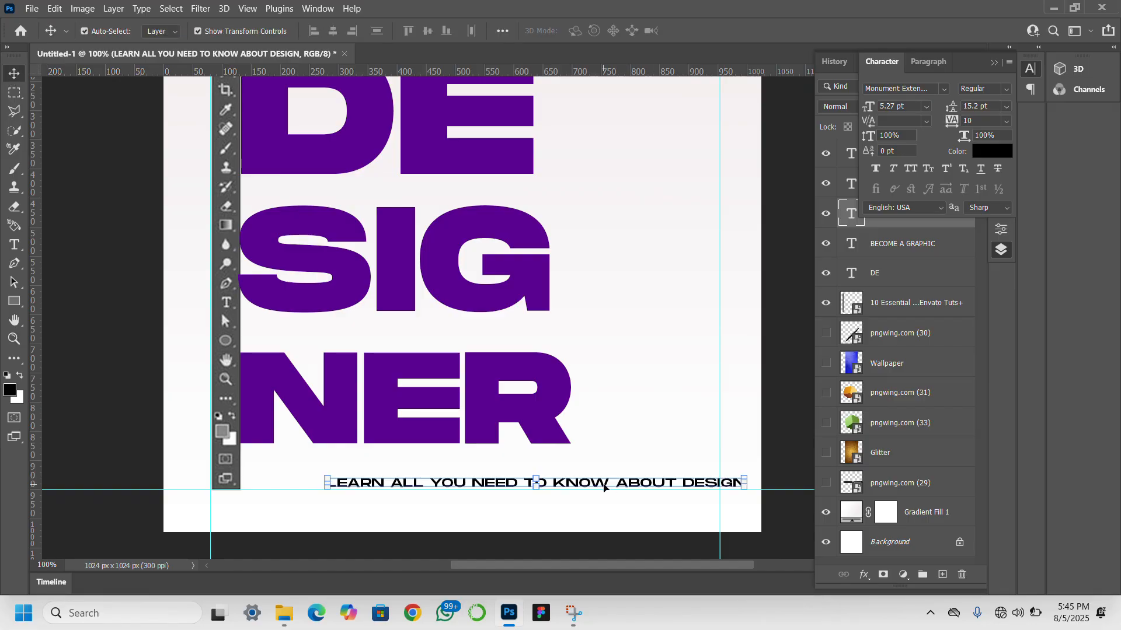
drag(604, 488, 522, 489)
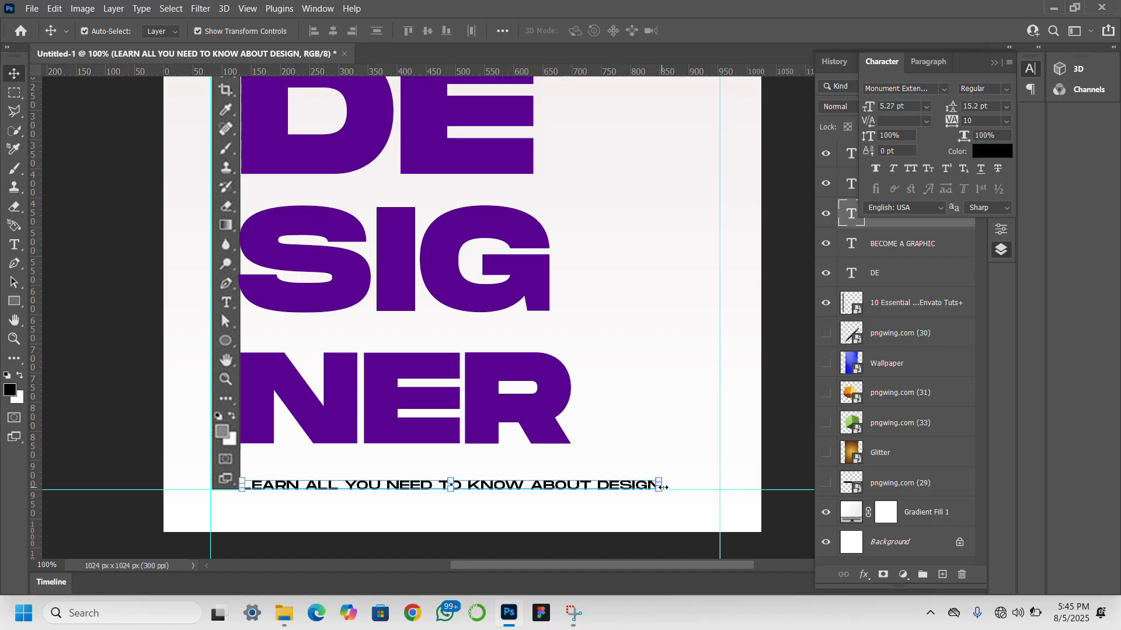
drag(647, 482, 577, 471)
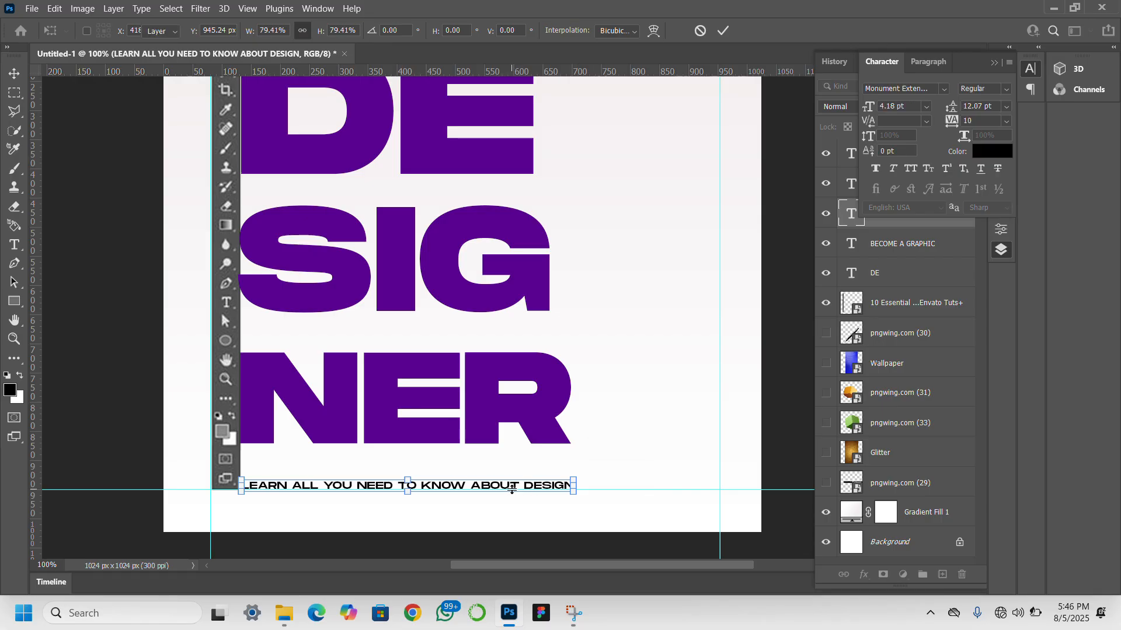
key(Return)
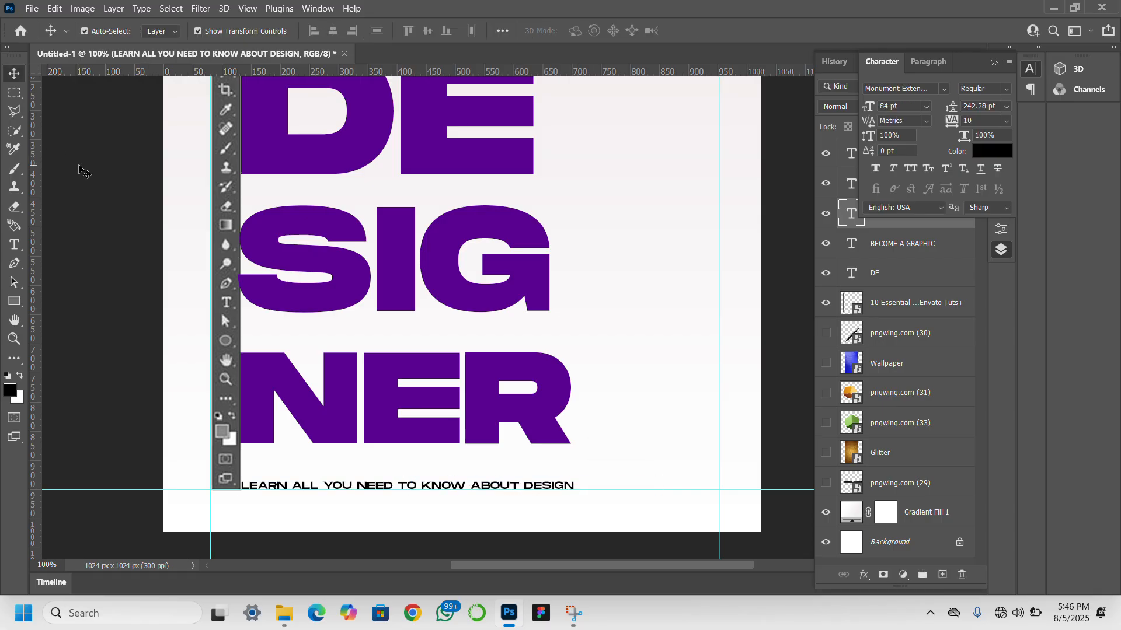
- Try the LEARN ALL YOU NEED TO KNOW ABOUT DESIGN line closer to NER and nudge it back down to the lower guide
click(14, 339)
click(438, 30)
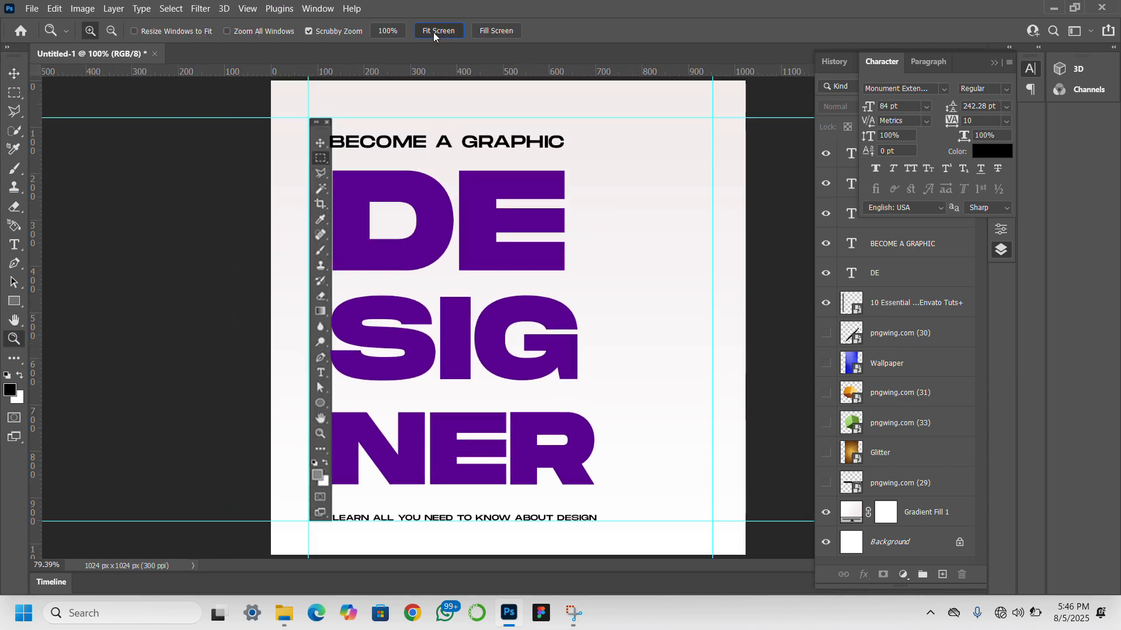
click(14, 74)
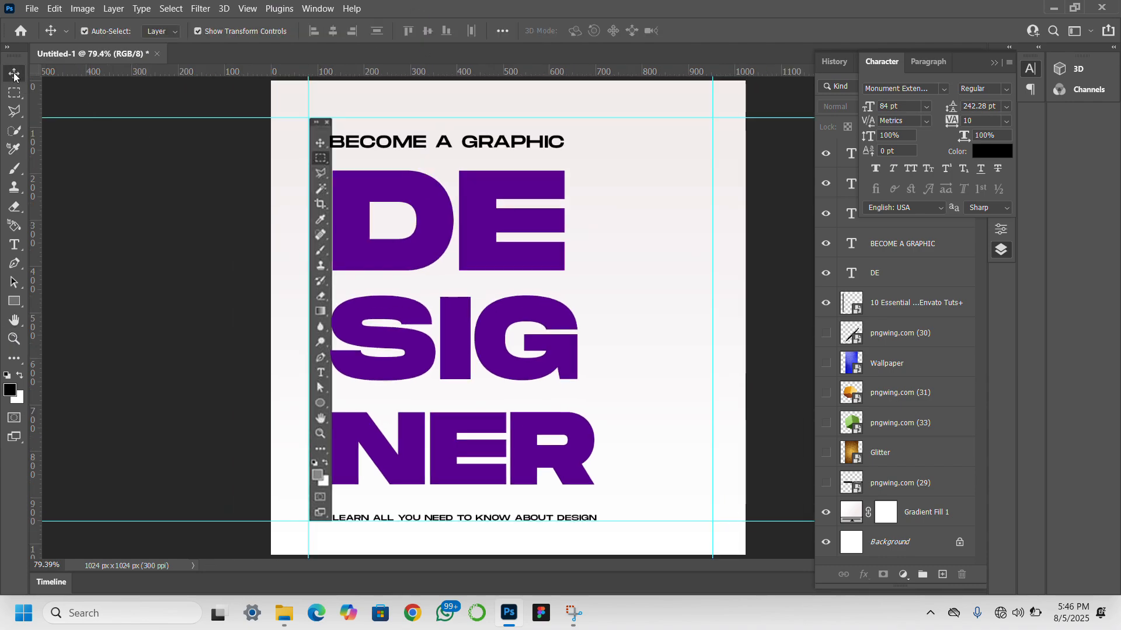
click(902, 363)
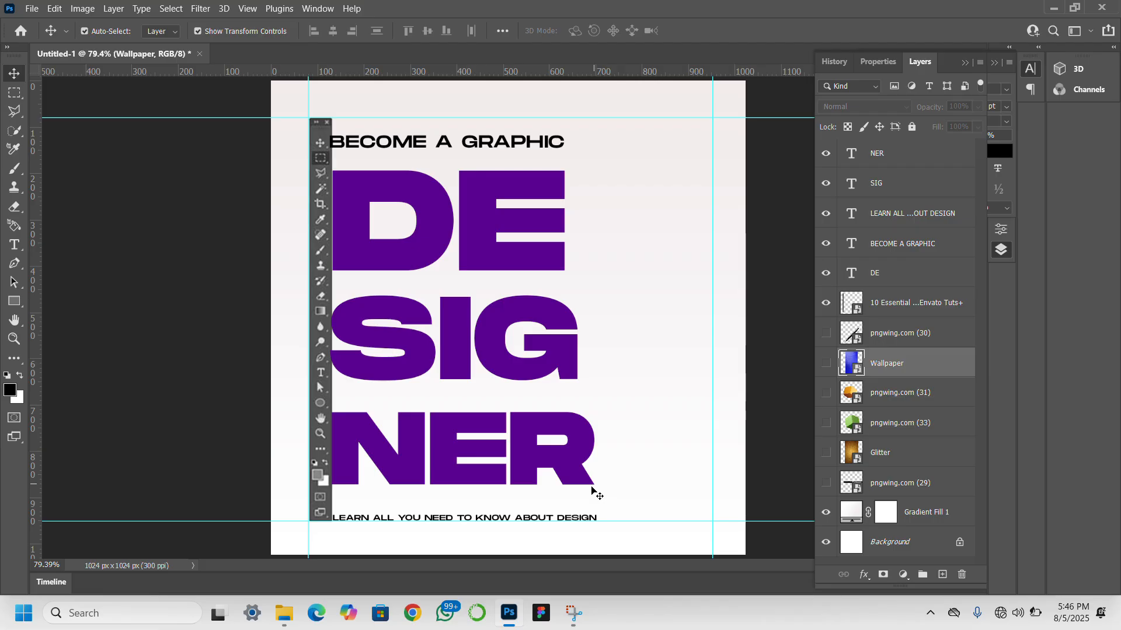
click(537, 518)
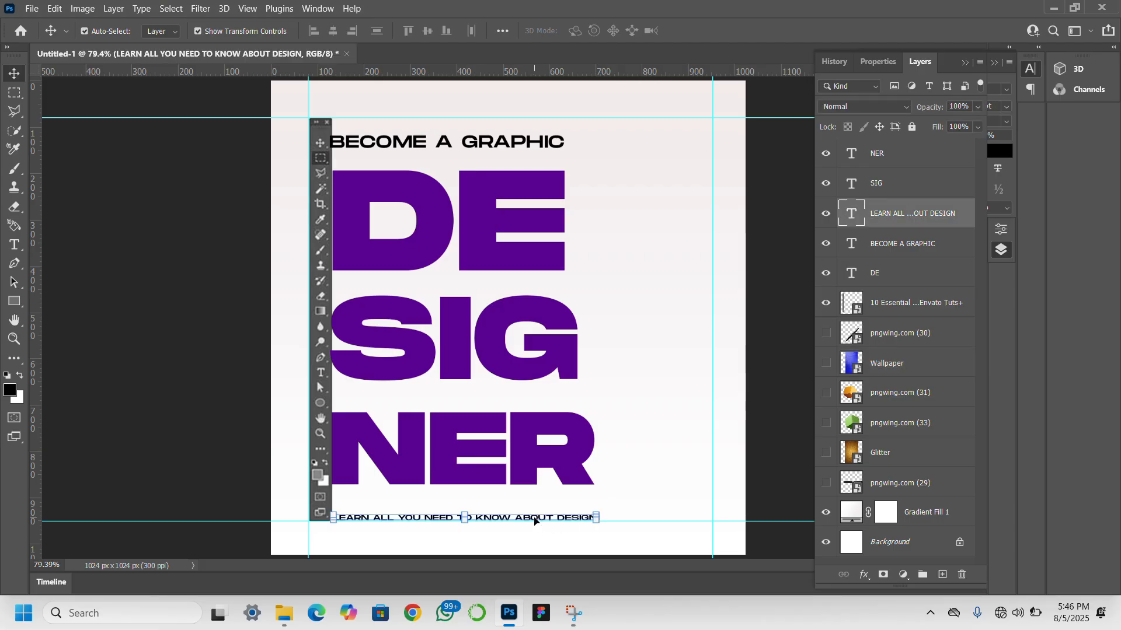
key(Up)
key(Up)
key(Up)
key(Up)
key(Up)
key(Up)
key(Up)
key(Up)
key(Up)
key(Up)
key(Up)
key(Up)
key(Up)
key(Up)
key(Up)
key(Up)
key(Up)
key(Up)
key(Up)
key(Up)
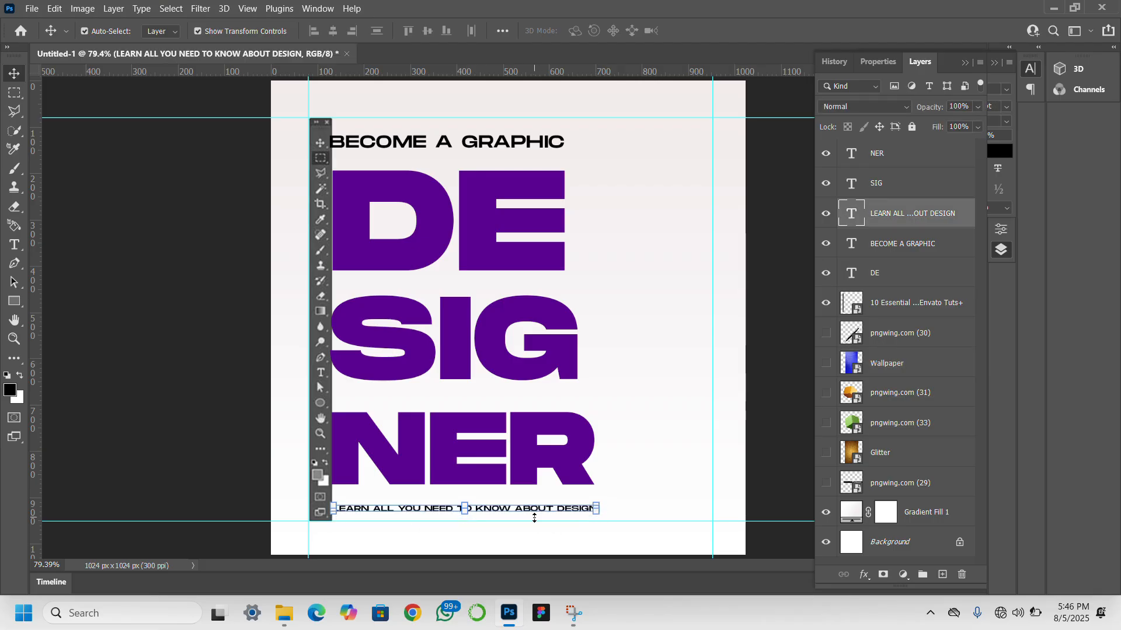
key(Down)
key(Down)
key(Down)
key(Down)
key(Down)
key(Down)
key(Down)
key(Down)
key(Down)
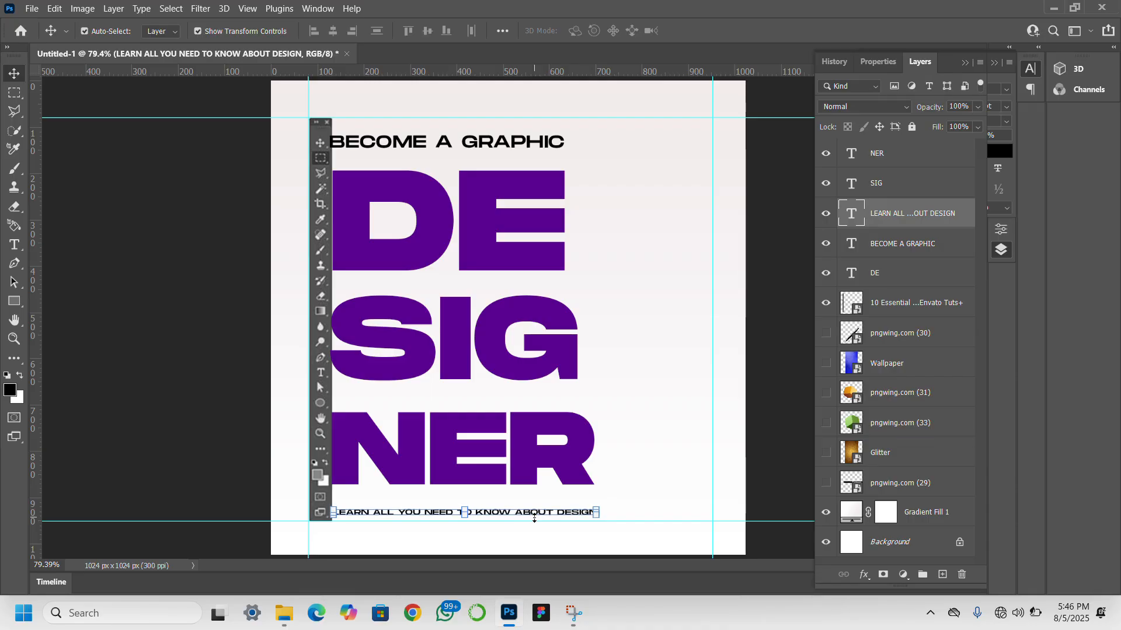
key(Down)
key(Down)
key(Down)
key(Down)
key(Down)
key(Down)
key(Down)
key(Down)
key(Down)
key(Down)
key(Down)
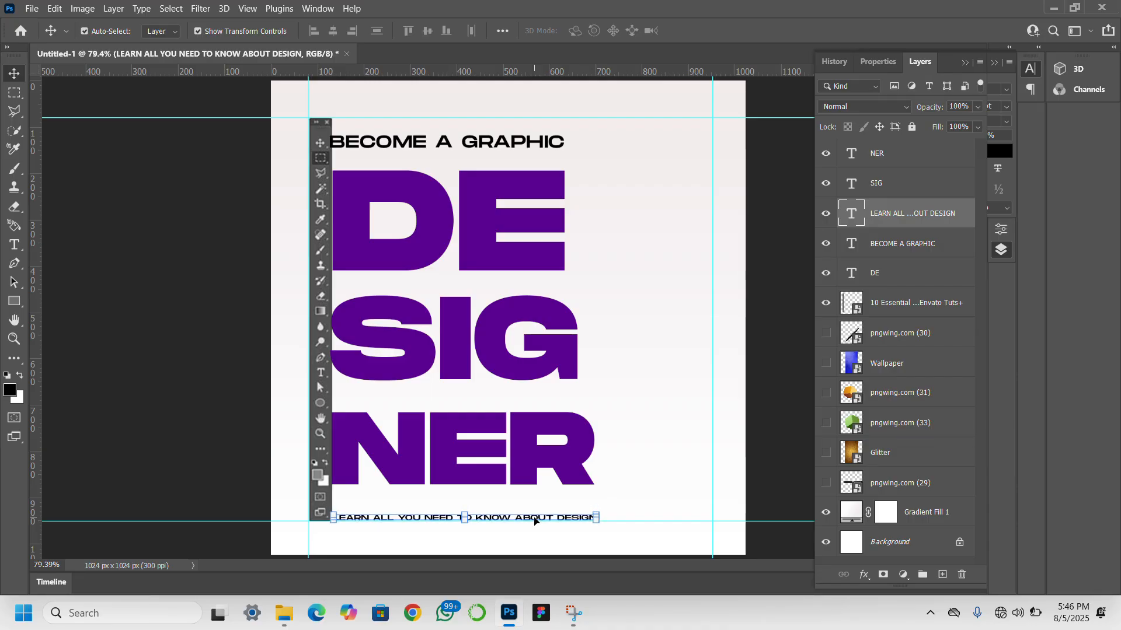
- Nudge the BECOME A GRAPHIC text up until it sits against the upper guide
click(480, 143)
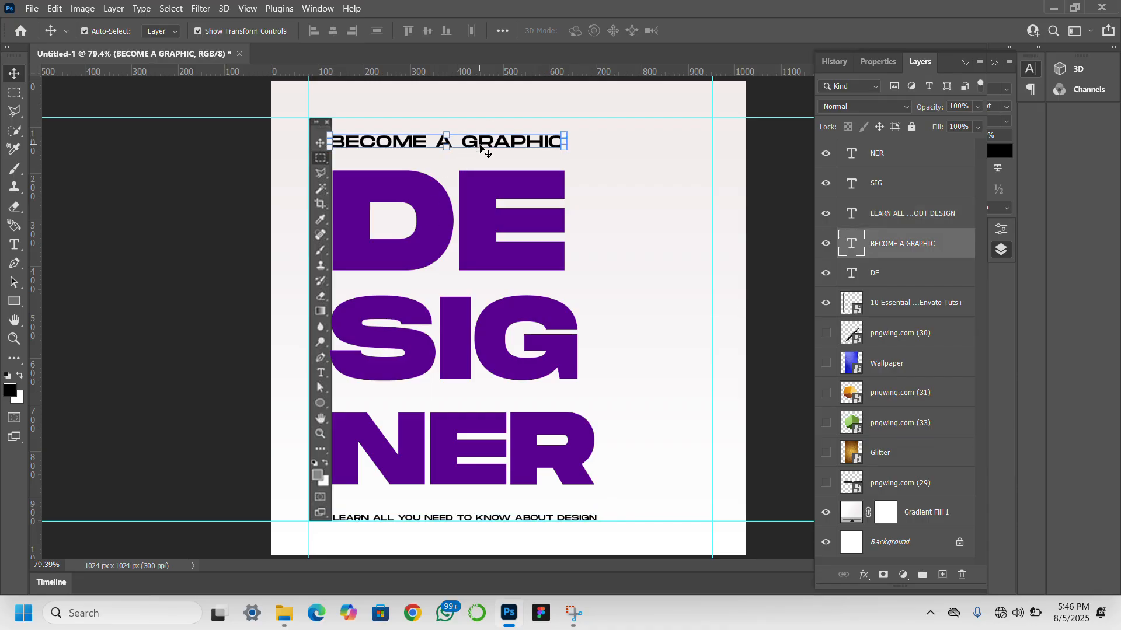
key(Up)
key(Up)
key(Up)
key(Up)
key(Up)
key(Up)
key(Up)
key(Up)
key(Up)
key(Up)
key(Up)
key(Up)
key(Up)
key(Up)
key(Up)
key(Up)
key(Up)
key(Up)
key(Up)
key(Up)
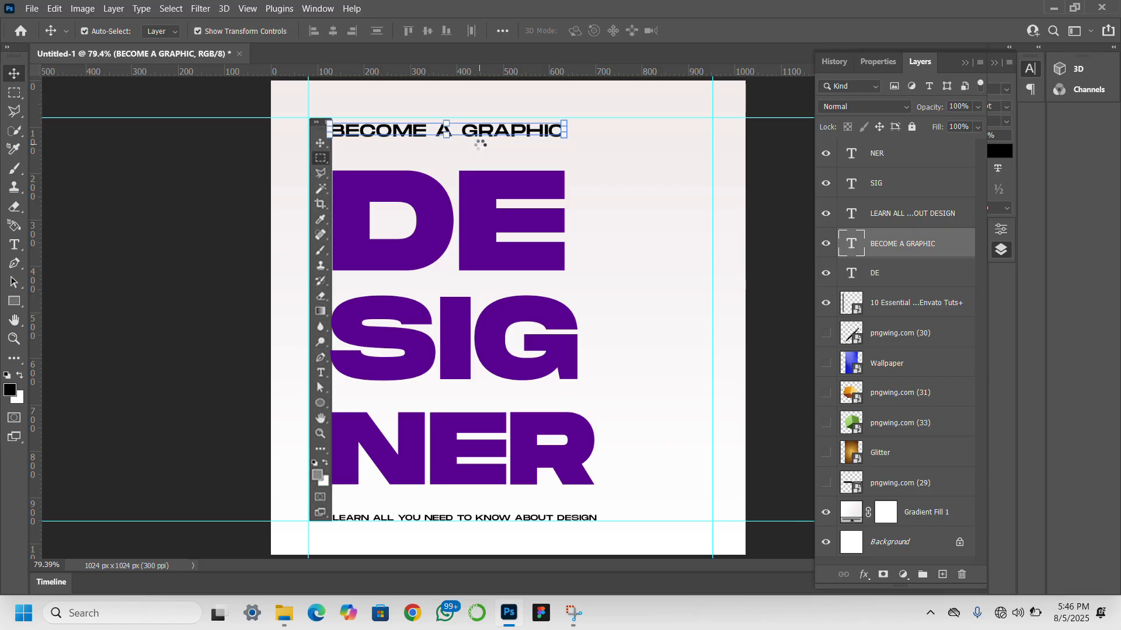
key(Up)
key(Up)
key(Up)
key(Up)
key(Up)
key(Up)
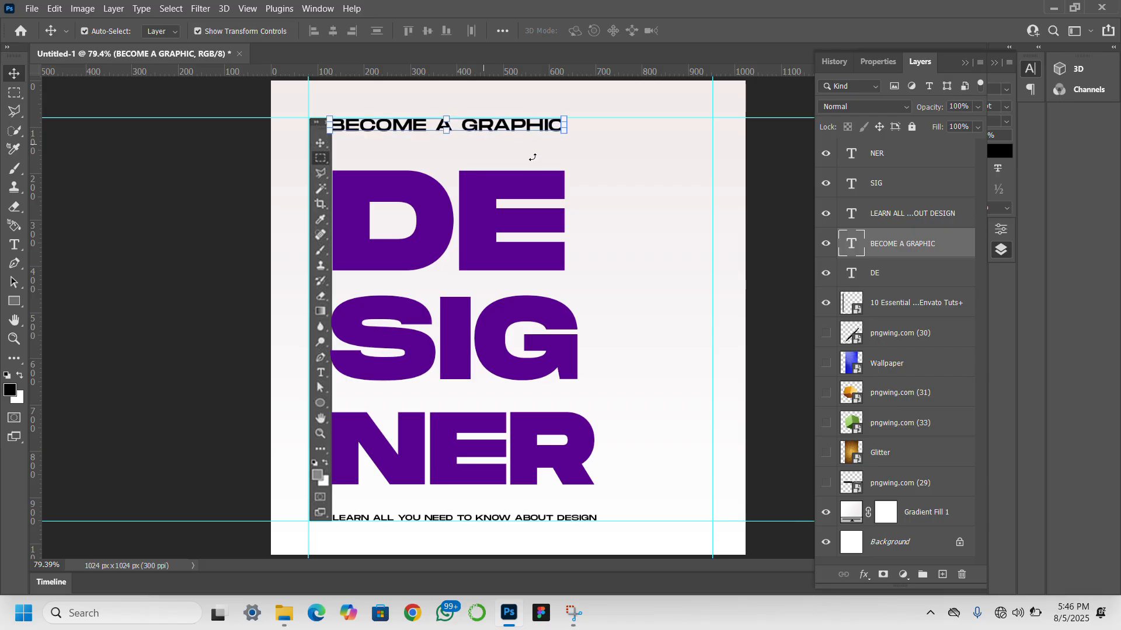
- Enlarge the DE text to about 112%, matching NER's width, and place it beside the toolbar just under BECOME A GRAPHIC
click(479, 240)
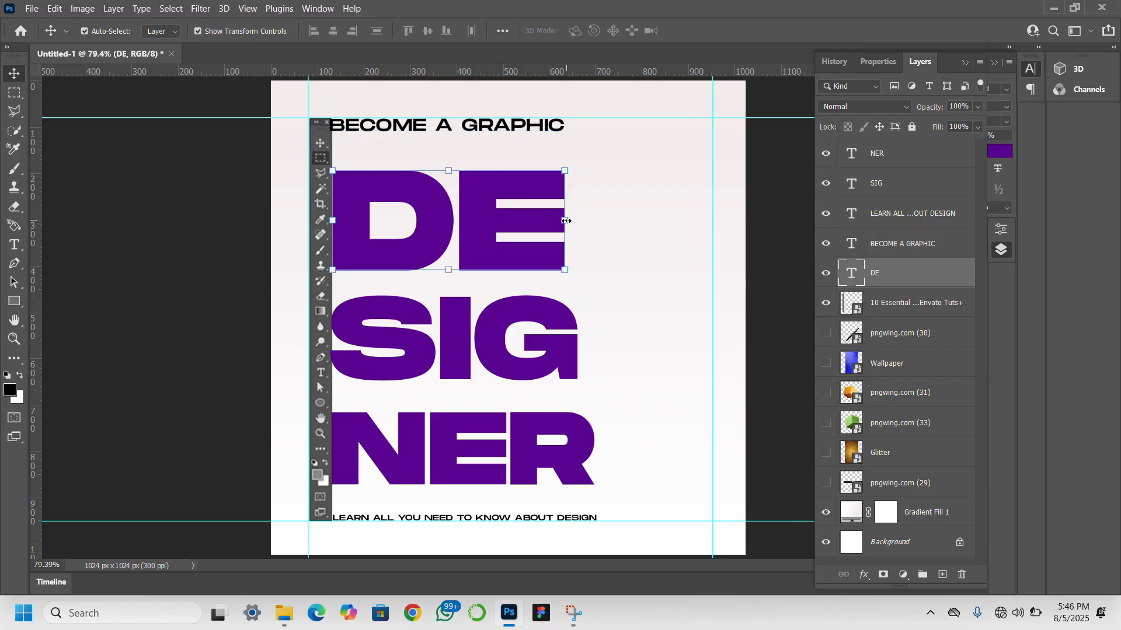
drag(566, 220, 582, 223)
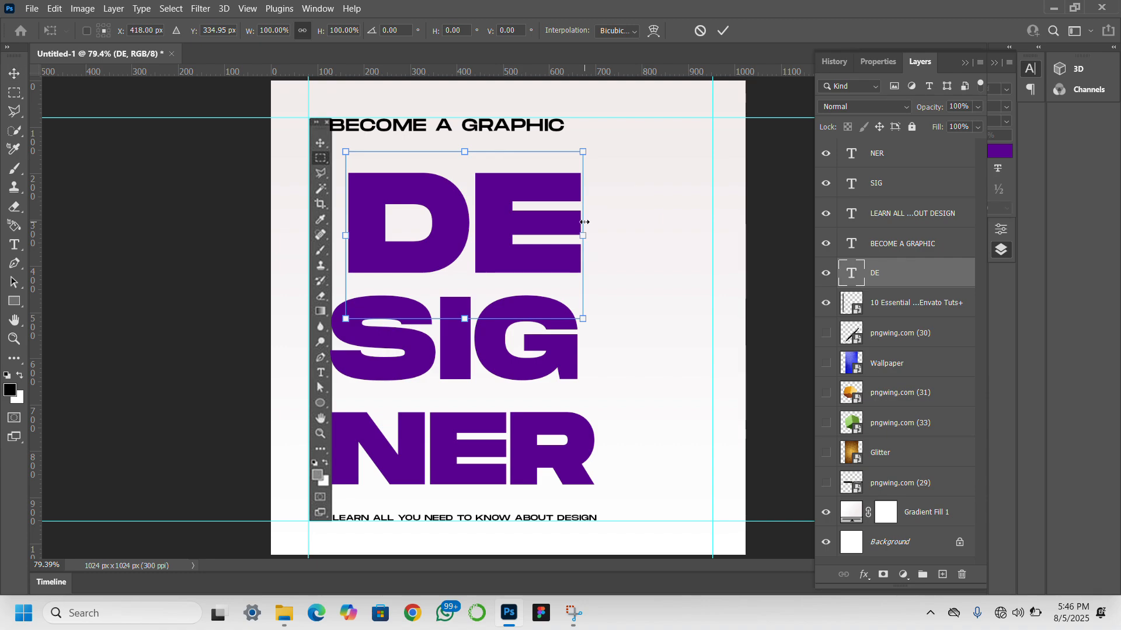
drag(582, 153, 605, 118)
drag(516, 204, 499, 203)
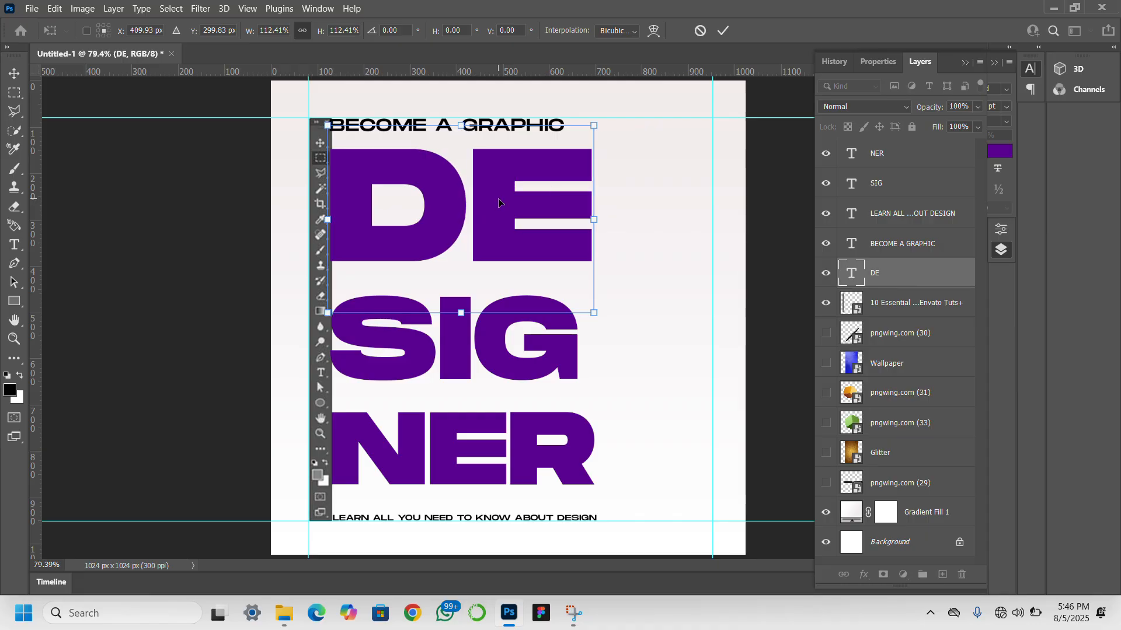
key(Return)
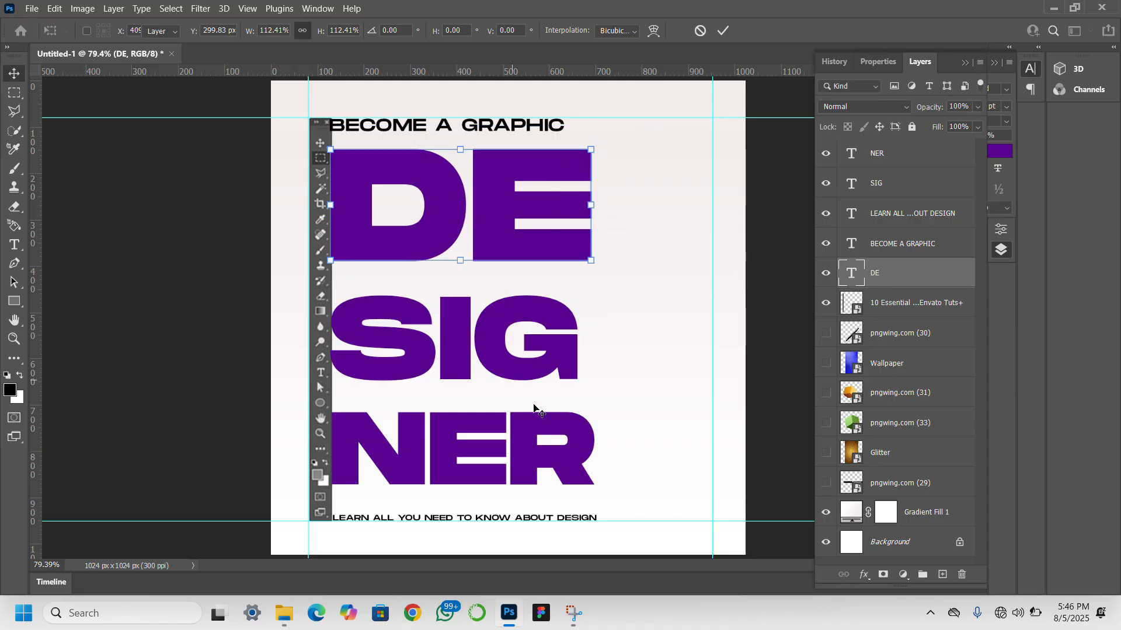
- Enlarge the SIG text to about 111% and place it between DE and NER, flush with DE beside the toolbar
click(508, 376)
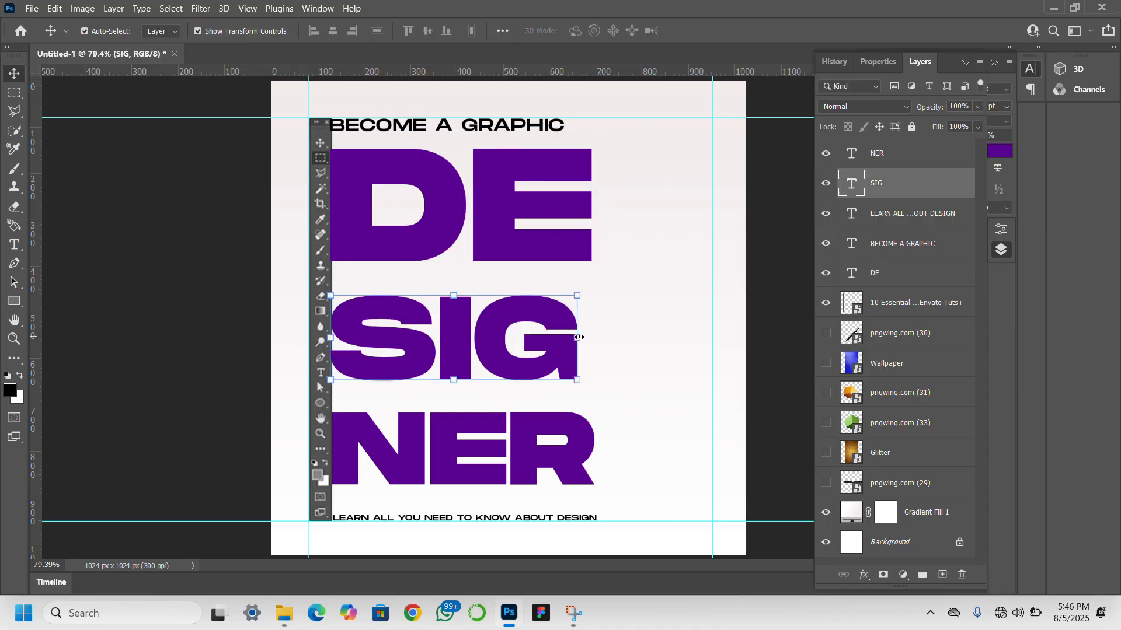
drag(584, 342, 593, 347)
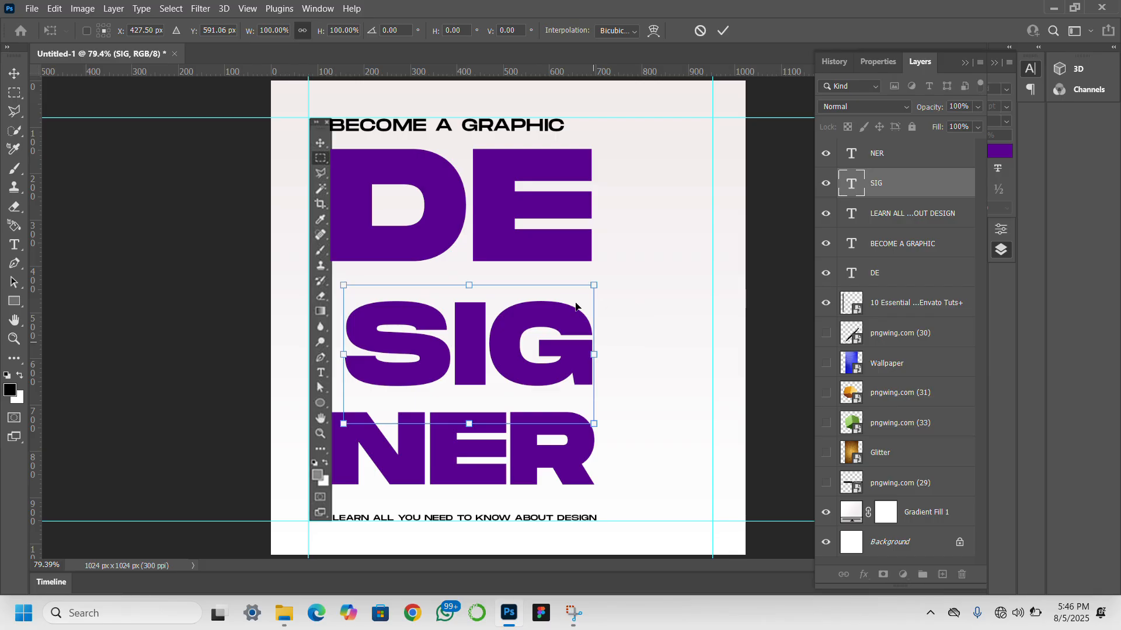
drag(471, 286, 470, 271)
drag(470, 337, 469, 338)
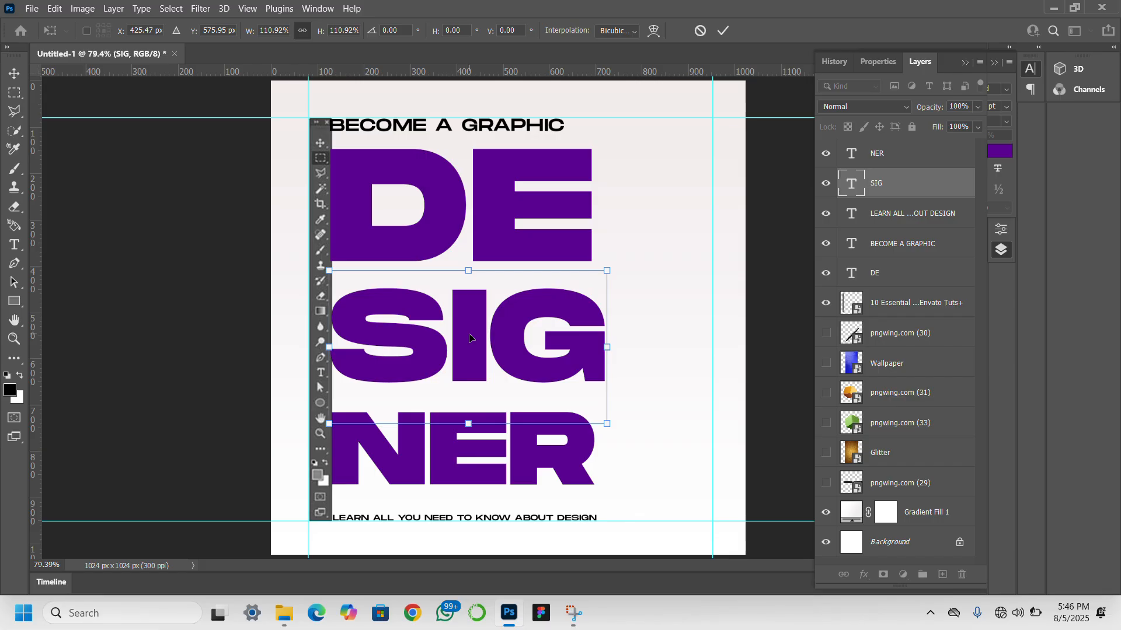
key(Return)
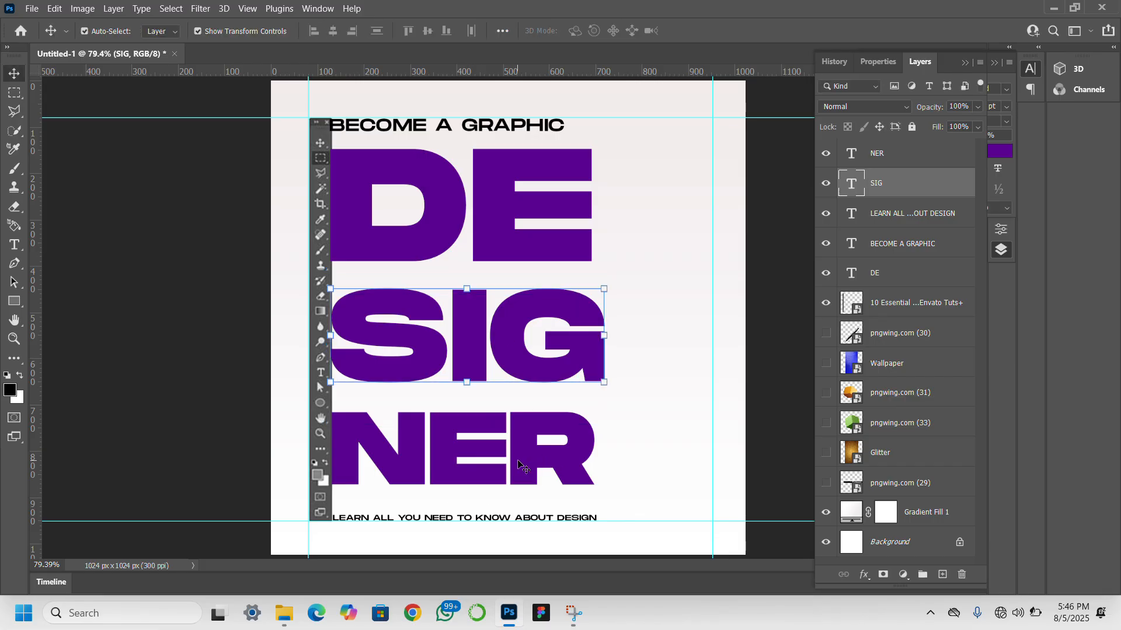
- Enlarge the NER text to about 108%, keeping it beside the toolbar, and deselect it
click(521, 465)
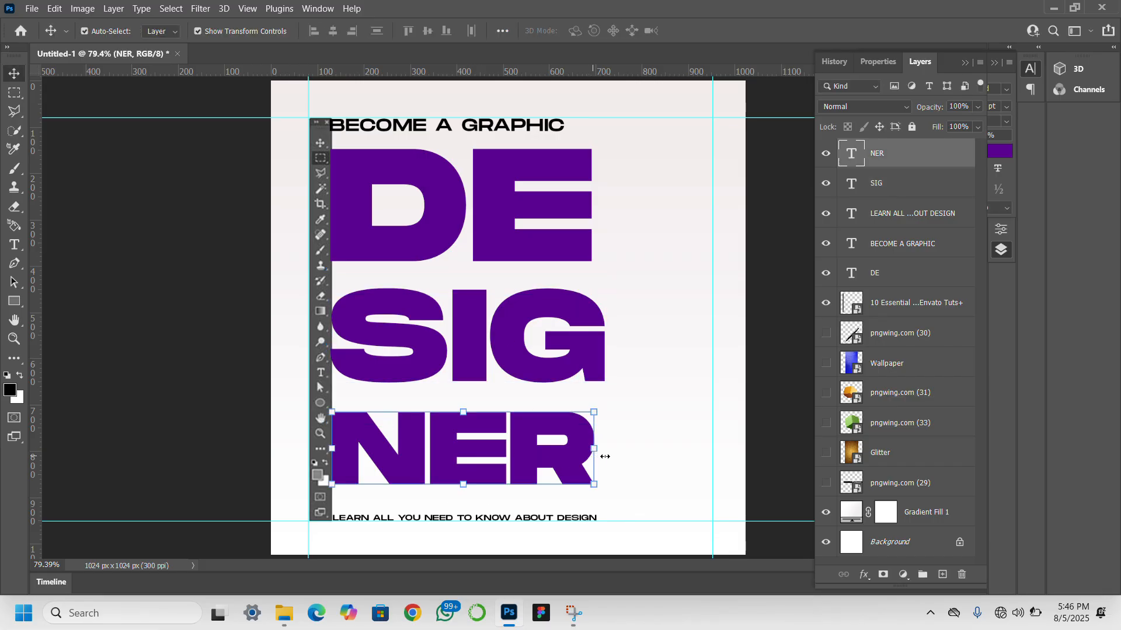
drag(605, 456, 616, 458)
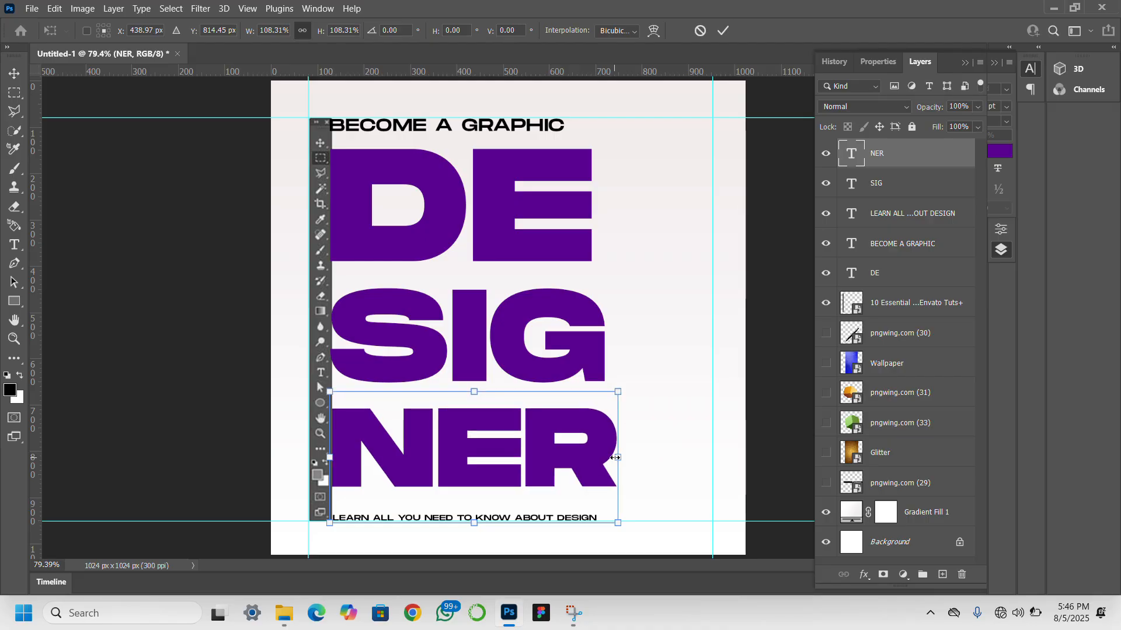
key(Return)
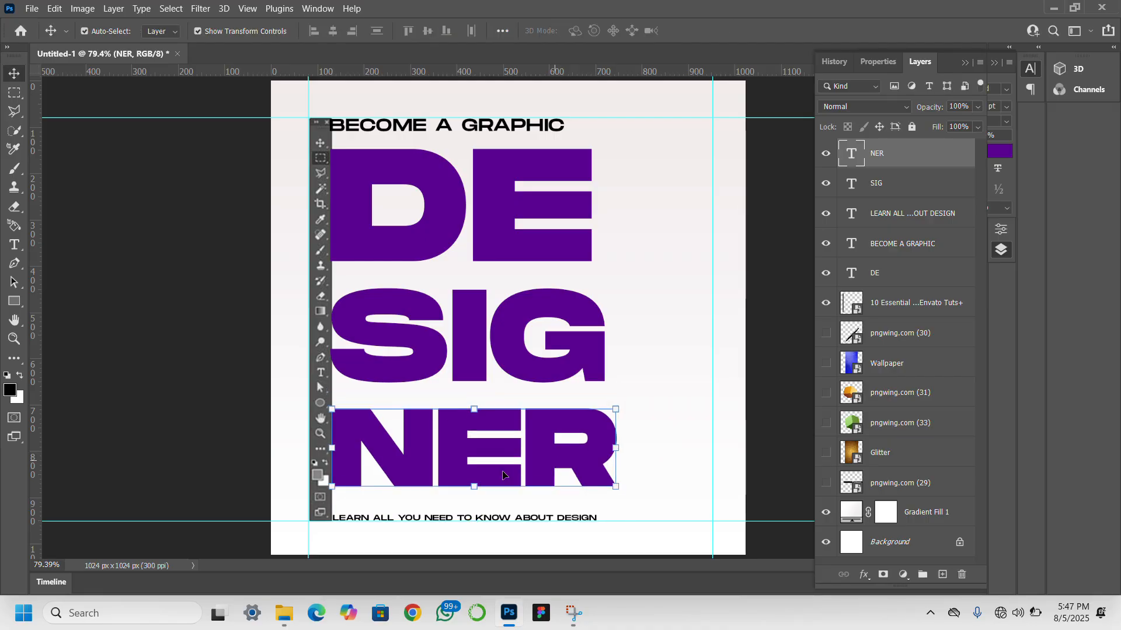
click(183, 432)
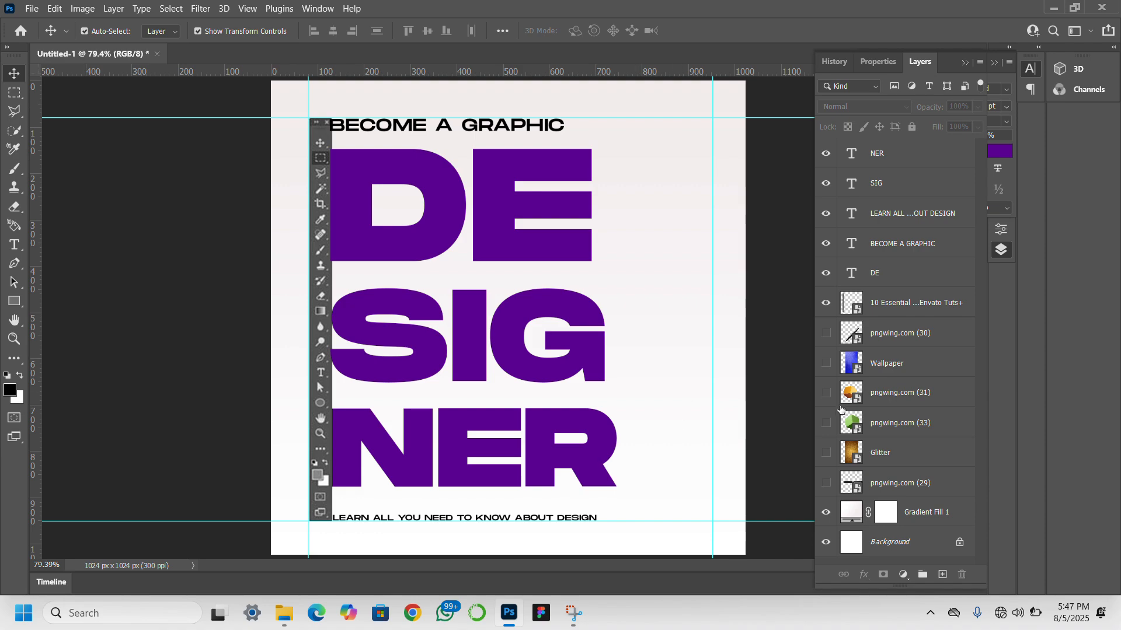
- Show the Glitter layer and scale it to about 22.5% so it spans the DE, SIG and NER lettering
click(898, 458)
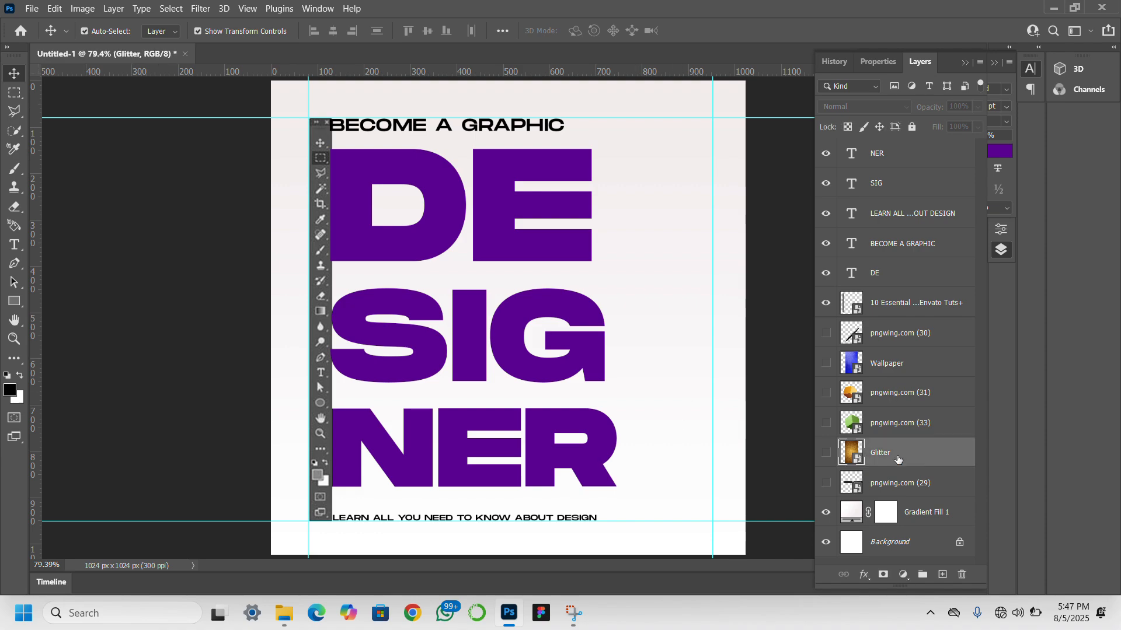
click(826, 453)
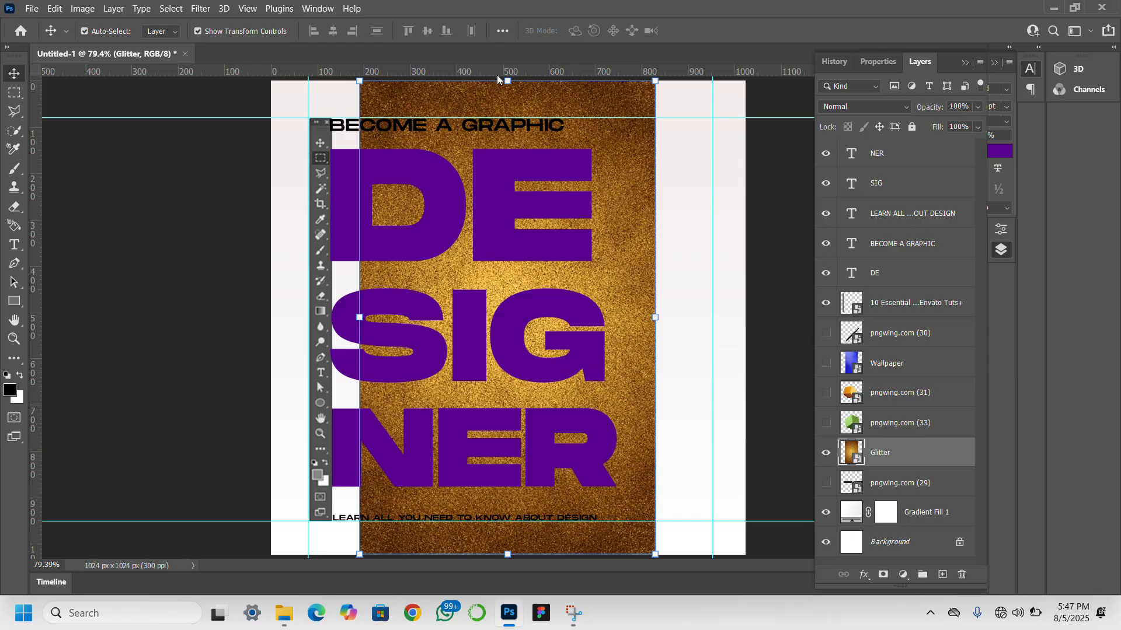
drag(507, 81, 508, 132)
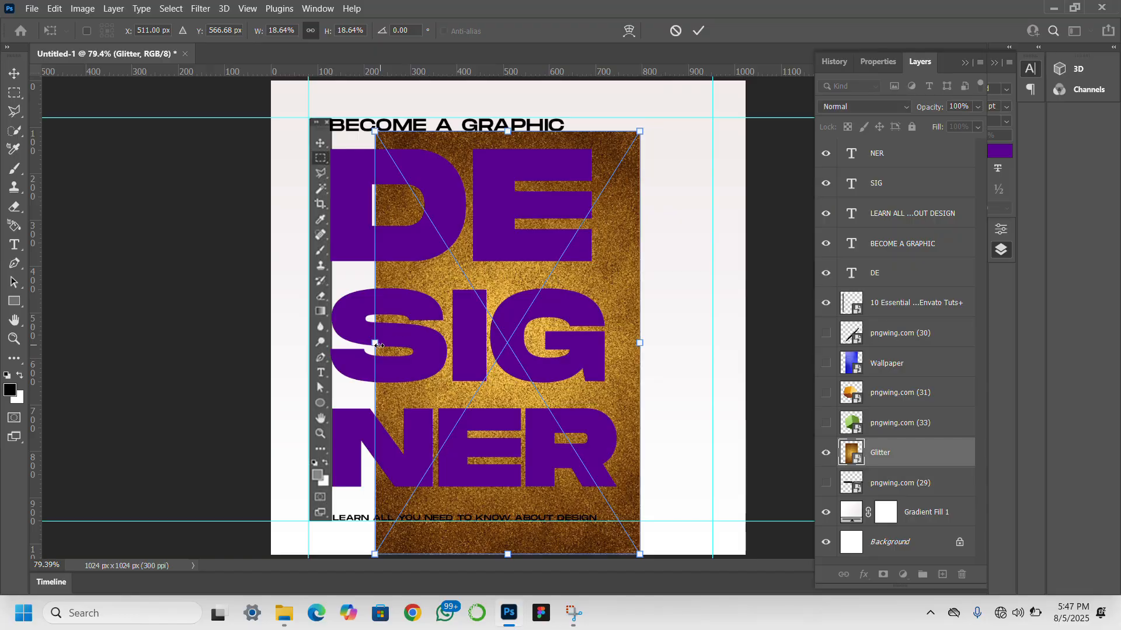
drag(375, 346, 321, 344)
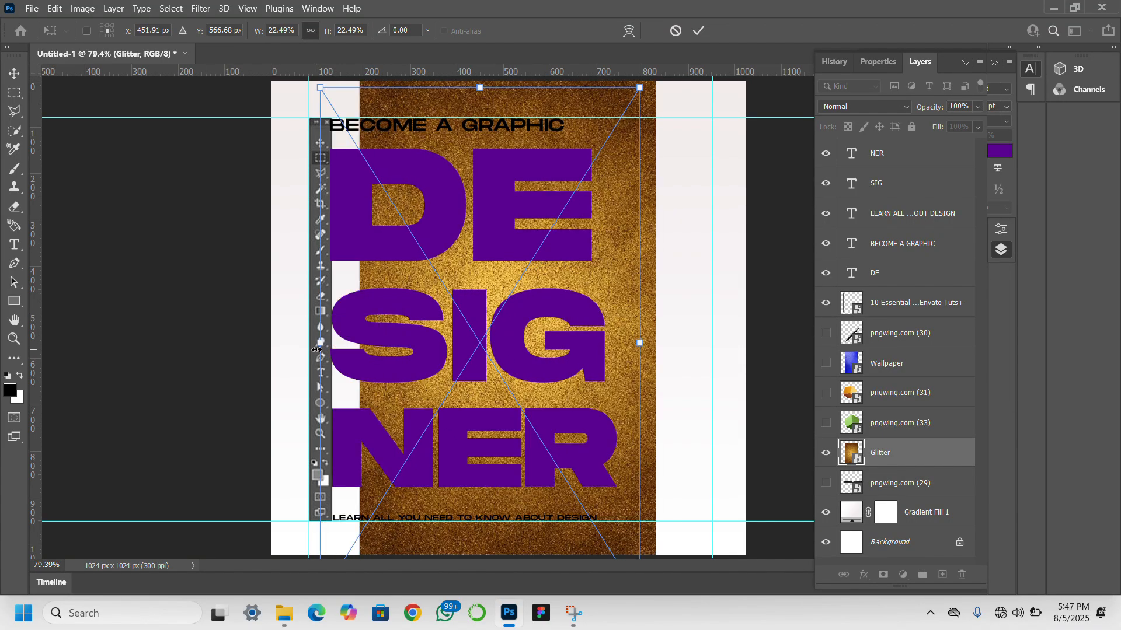
key(Return)
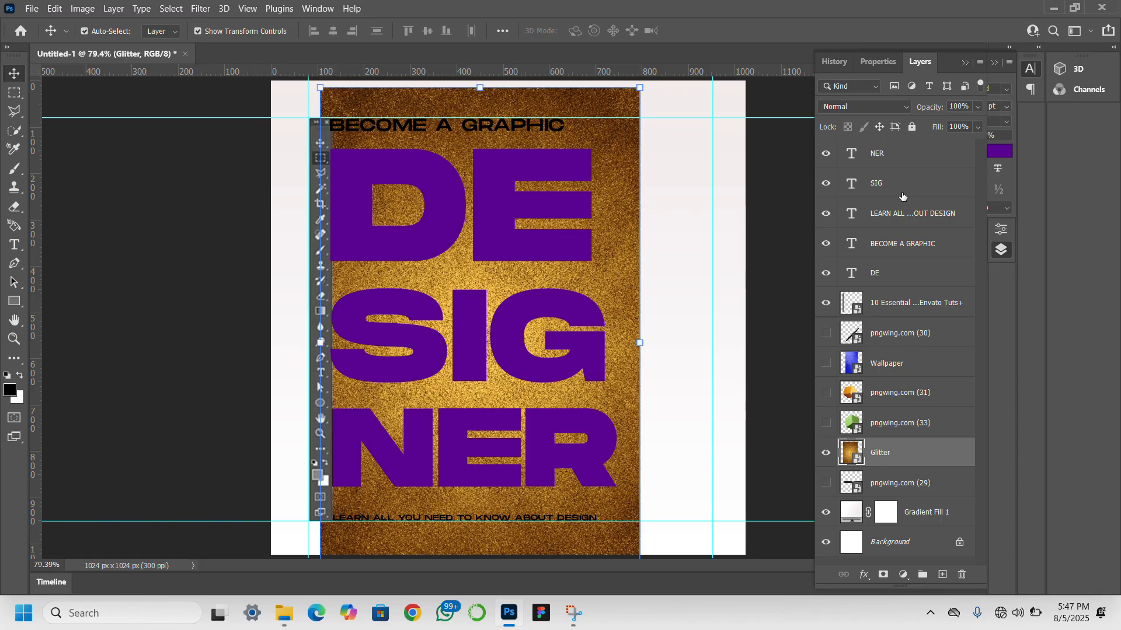
- Group the DE, SIG and NER text layers and name the group DESIGNER
click(905, 269)
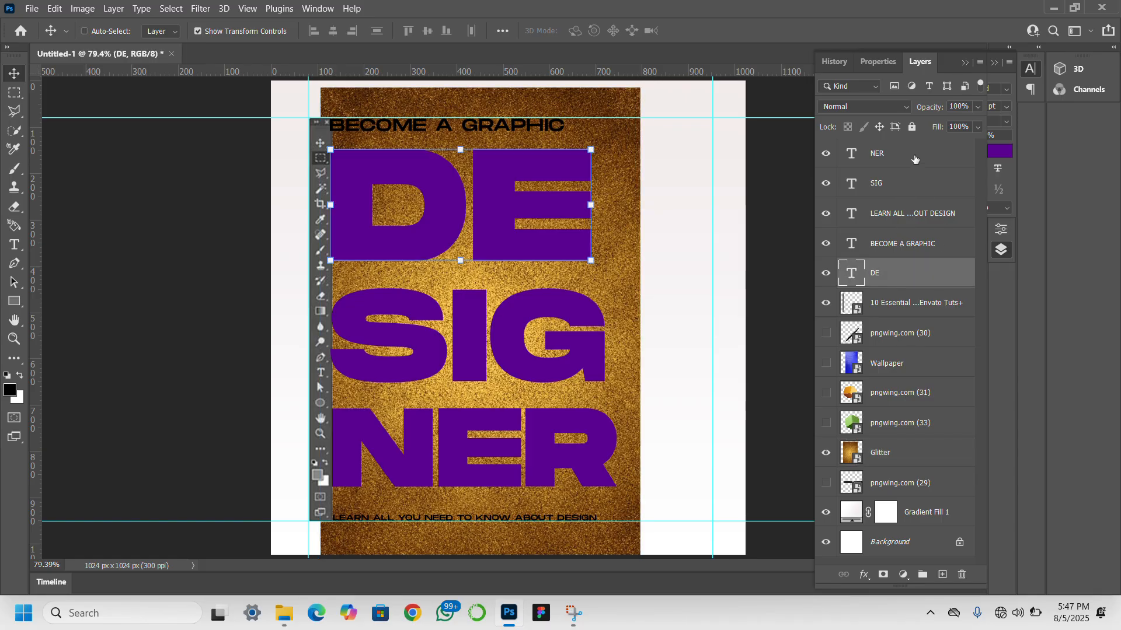
ctrl+click(914, 158)
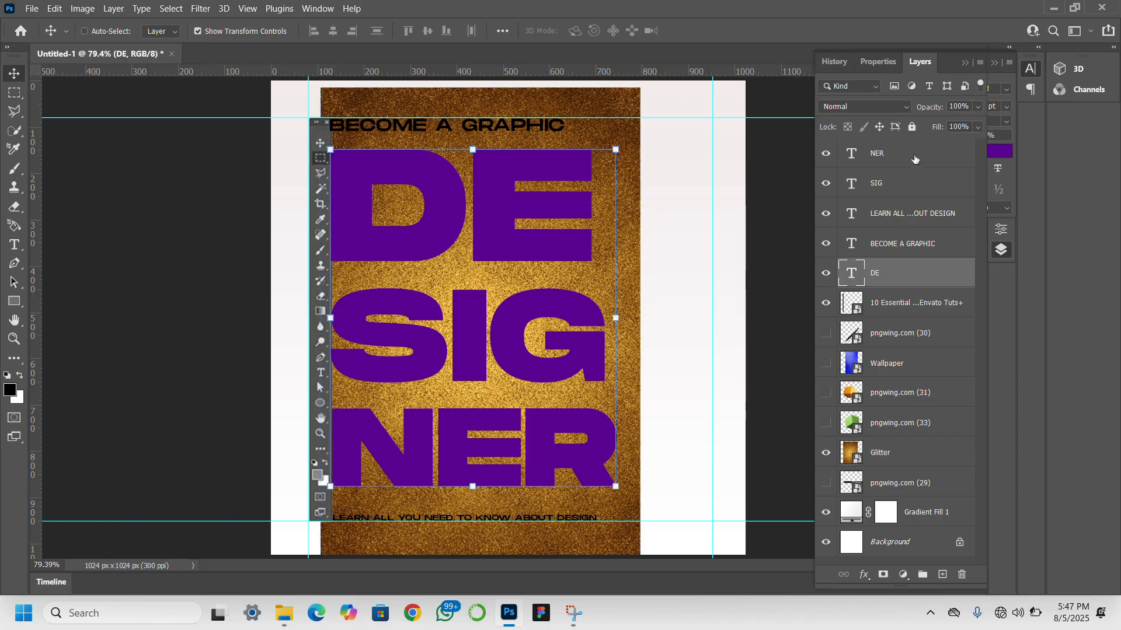
ctrl+click(925, 188)
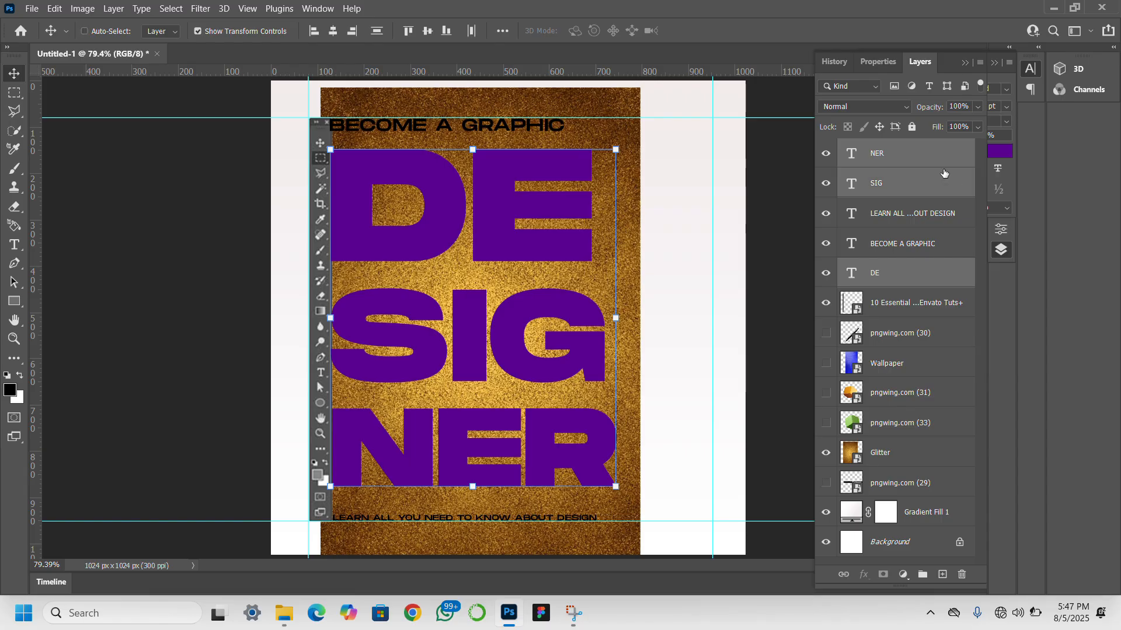
key(ctrl+g)
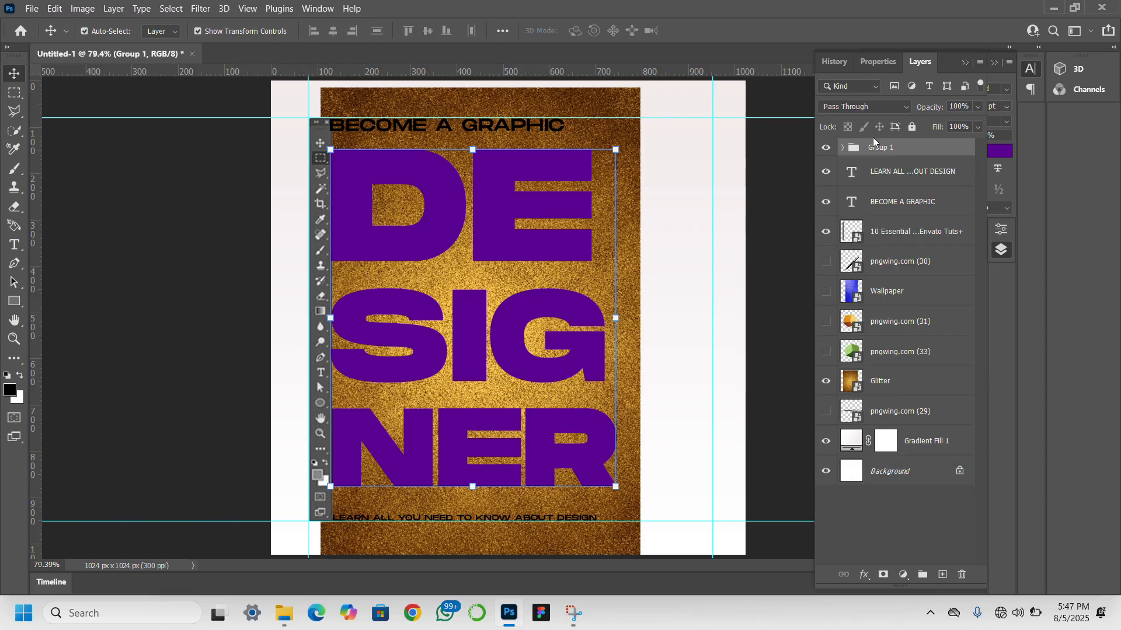
double_click(882, 147)
text(DESIGNER)
key(Return)
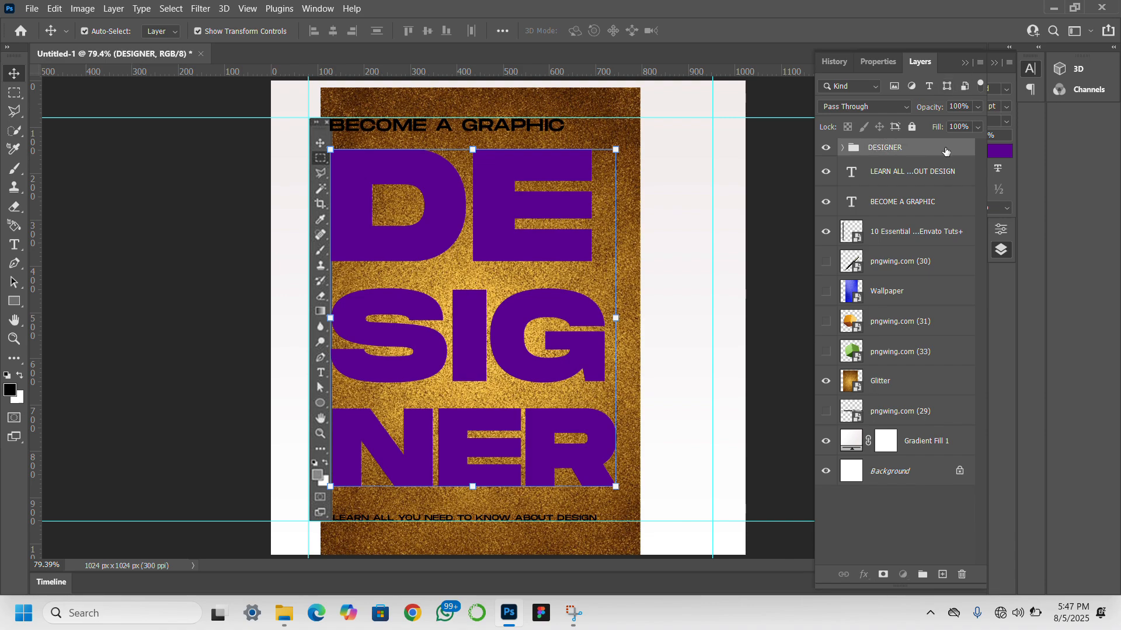
- Move the DESIGNER group directly beneath the Glitter layer and clip Glitter to it
drag(946, 153, 925, 396)
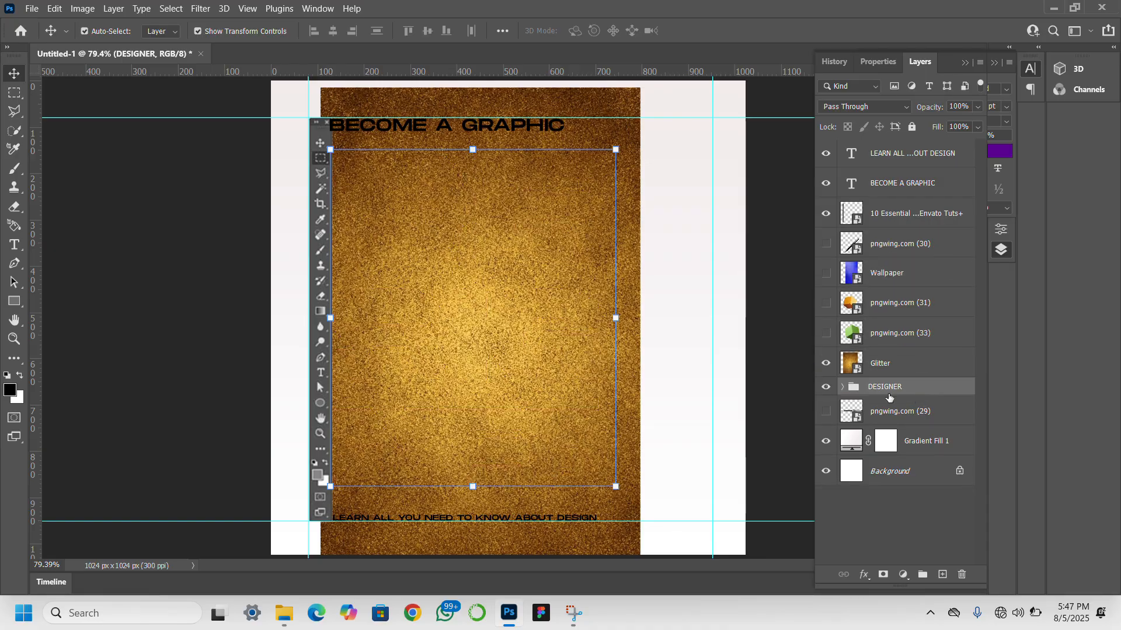
click(888, 362)
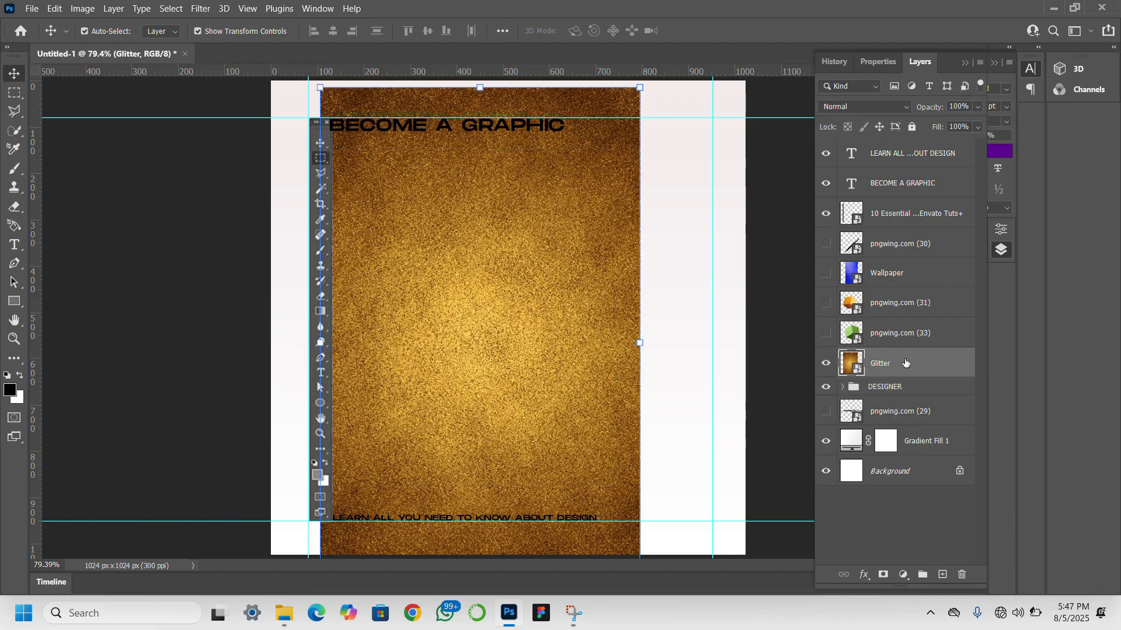
right_click(905, 363)
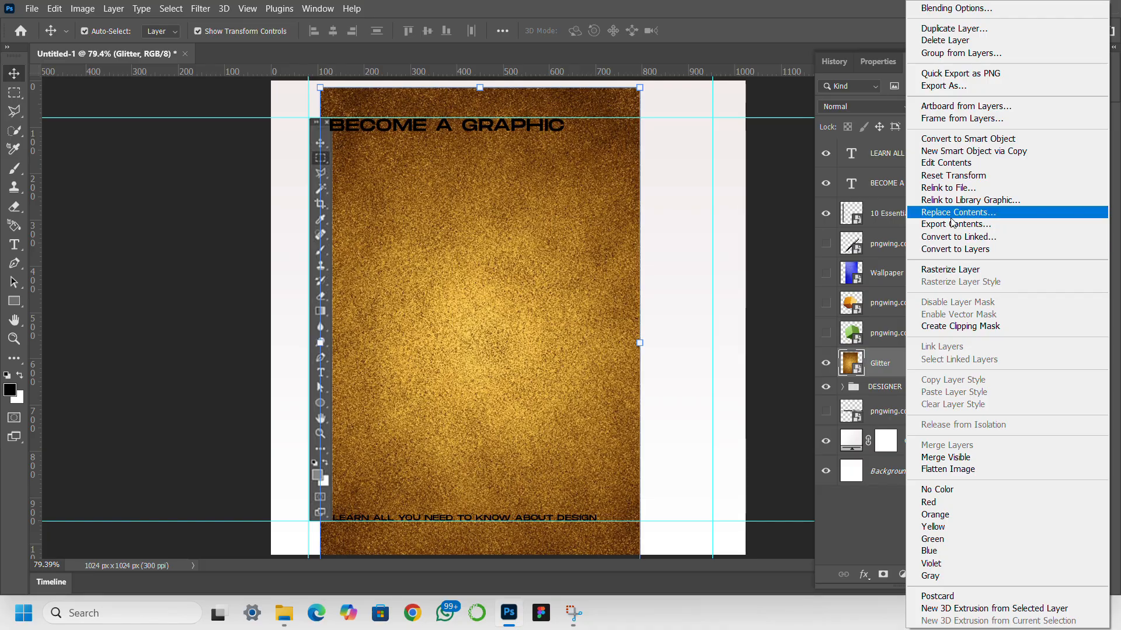
click(961, 325)
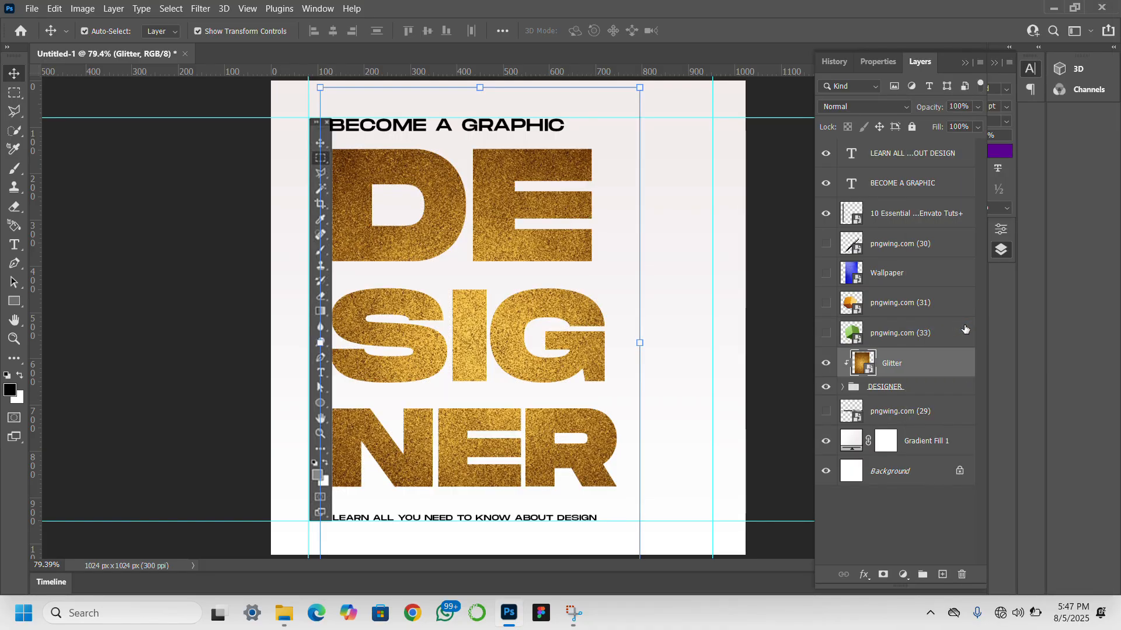
- Add a Black & White adjustment above Glitter with Reds -80, Yellows 64, Greens -40, Cyans 101, Blues 67 and Magentas 119
click(902, 575)
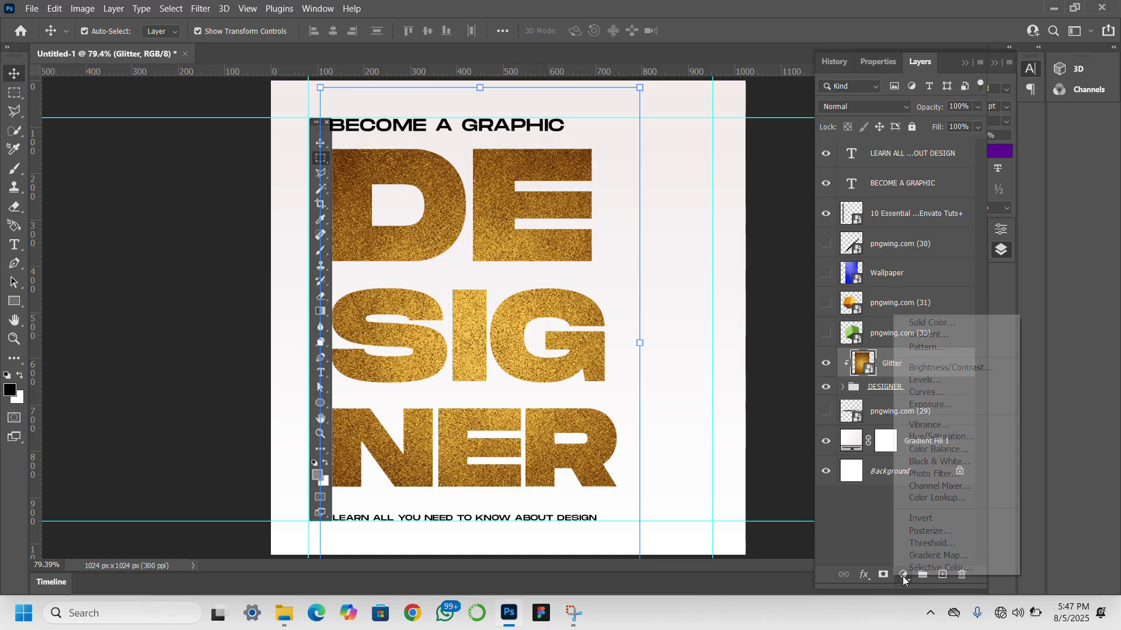
click(945, 462)
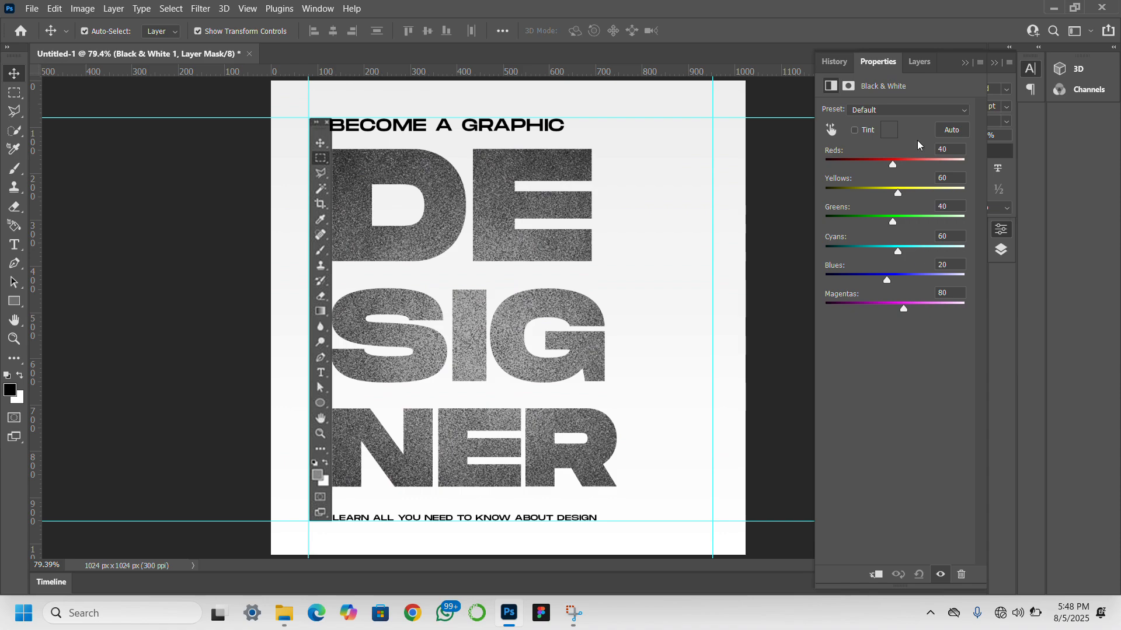
mouse_move(844, 164)
mouse_down()
mouse_move(869, 166)
mouse_move(859, 166)
mouse_up()
click(906, 191)
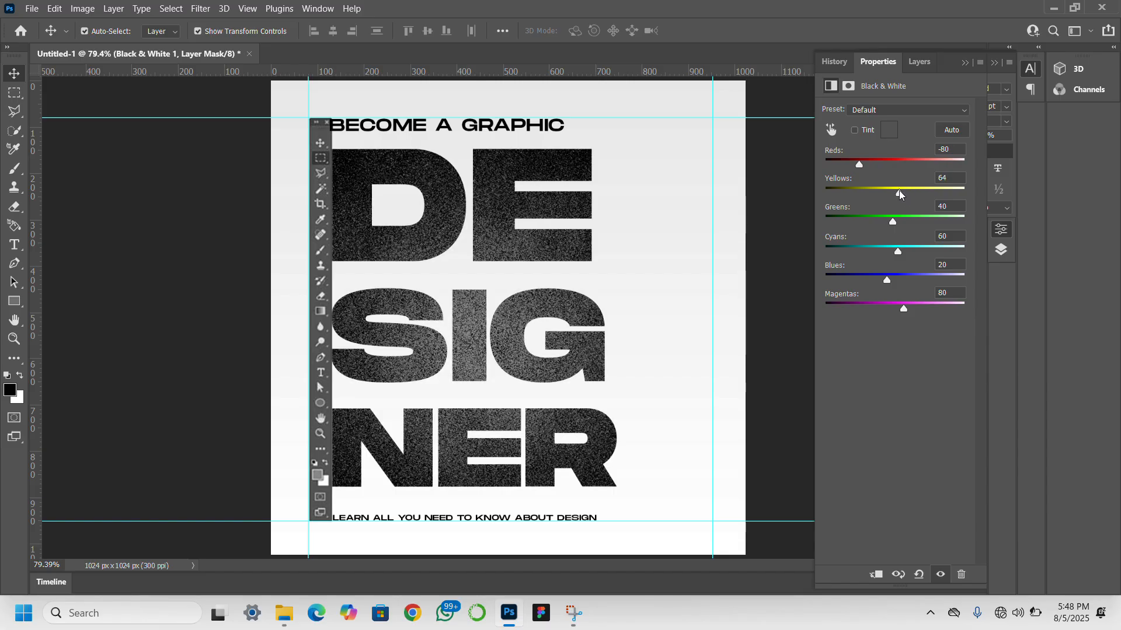
click(890, 218)
drag(889, 219, 872, 222)
click(908, 251)
click(900, 279)
- Clip the Black & White adjustment layer to the lettering so the background keeps its colour
click(920, 62)
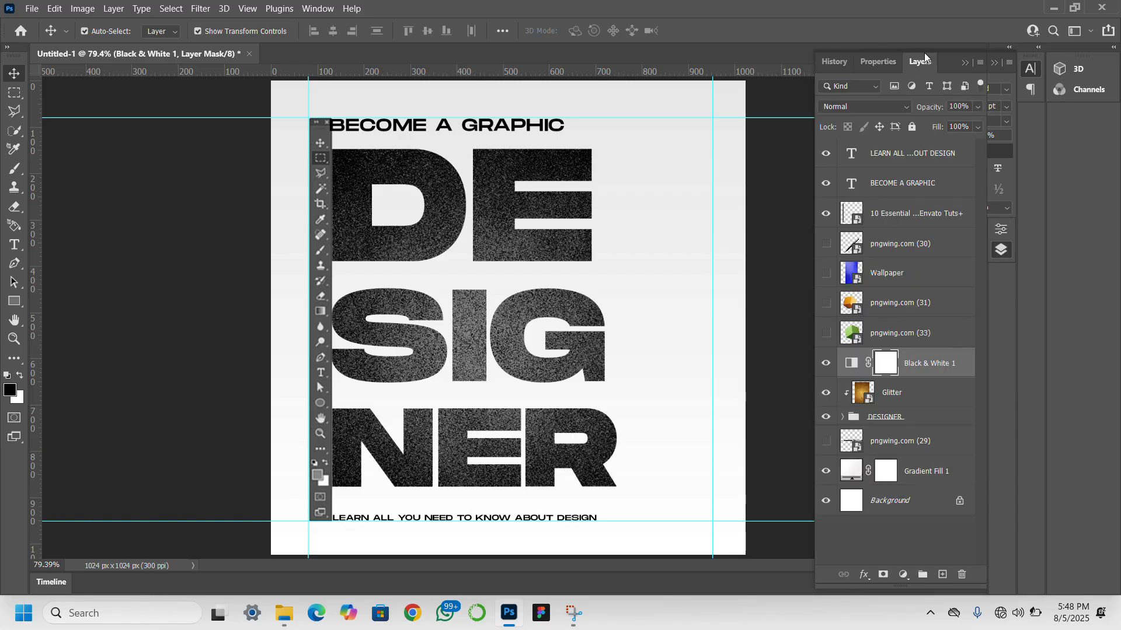
right_click(934, 371)
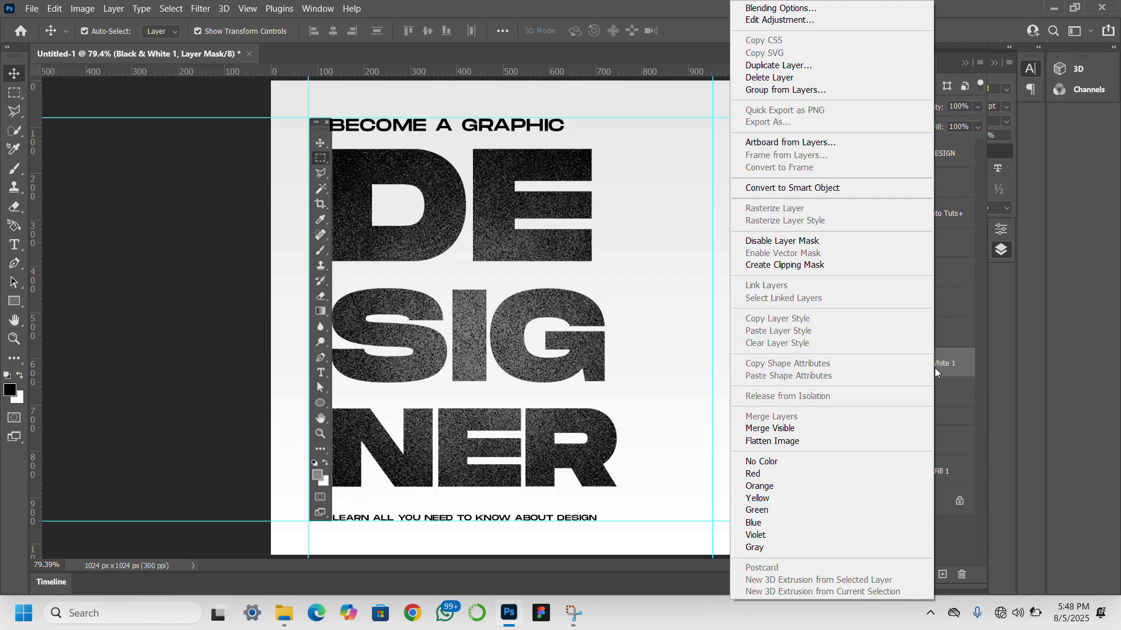
click(796, 265)
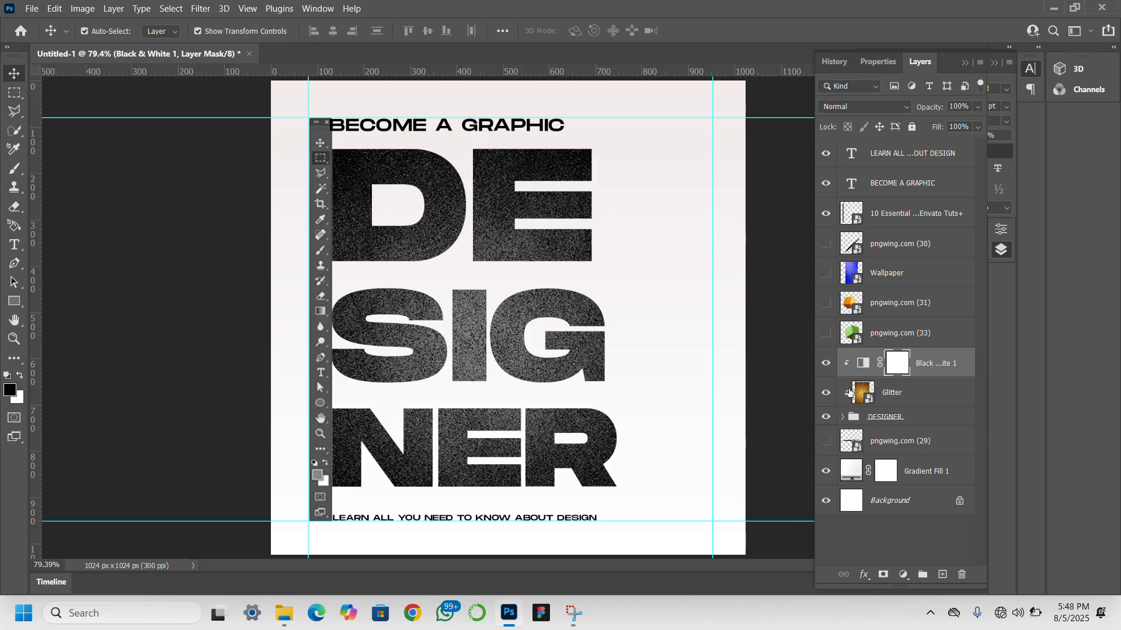
click(780, 374)
- Move the SIG layer out of the DESIGNER group to just beneath the Wallpaper layer and show Wallpaper
click(586, 362)
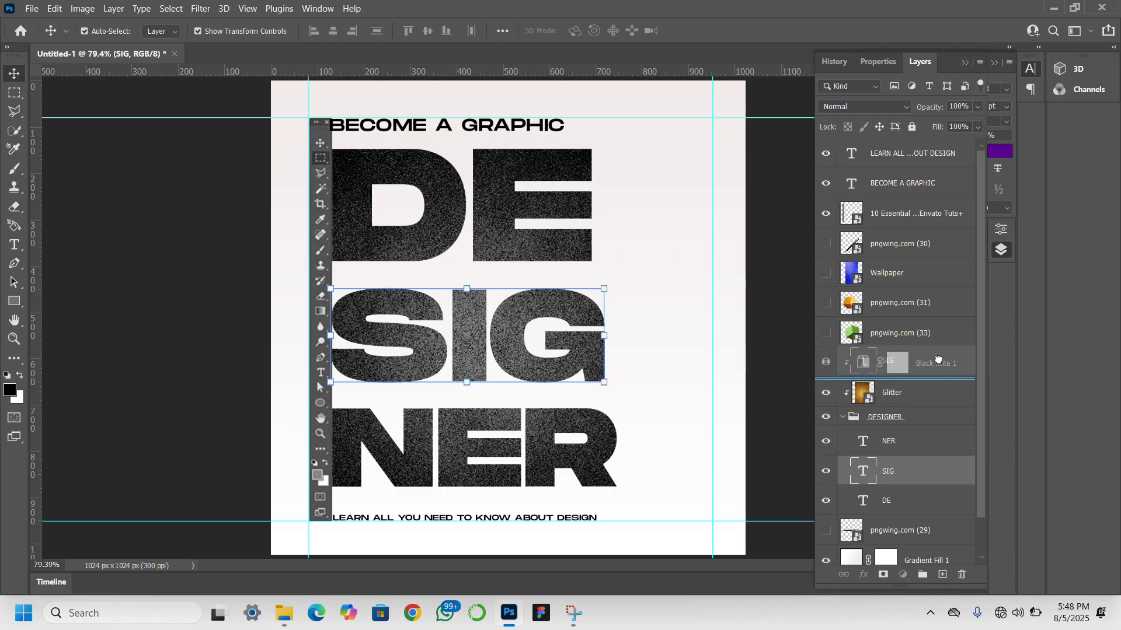
drag(922, 288, 921, 291)
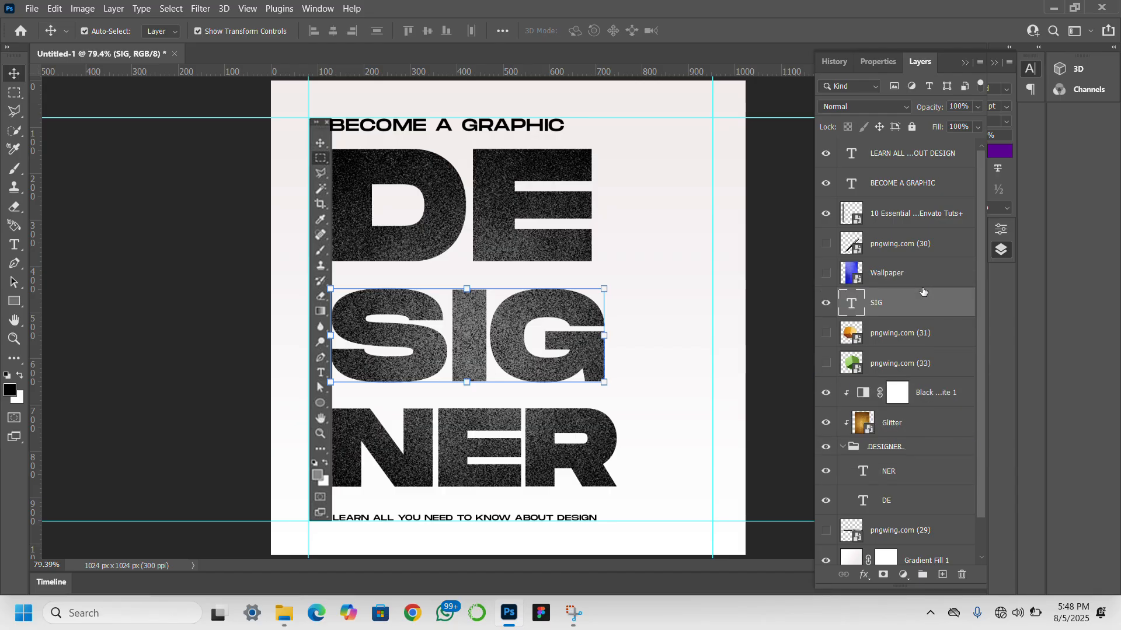
click(824, 274)
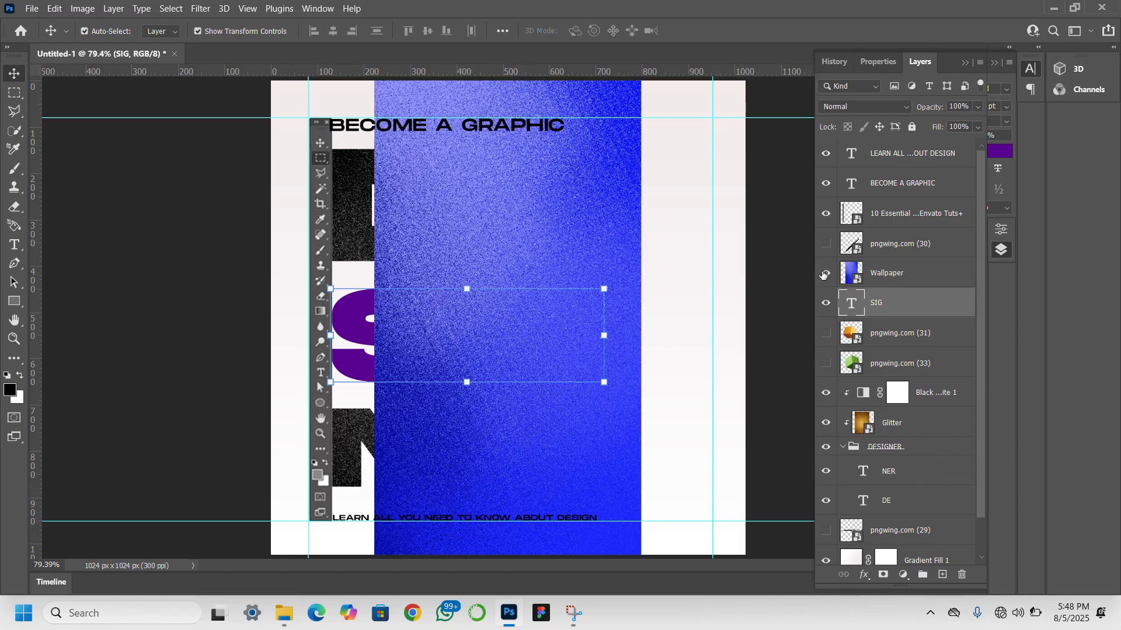
- Rotate the Wallpaper image about 90 degrees, place it over the SIG lettering and clip it to the SIG layer
click(488, 236)
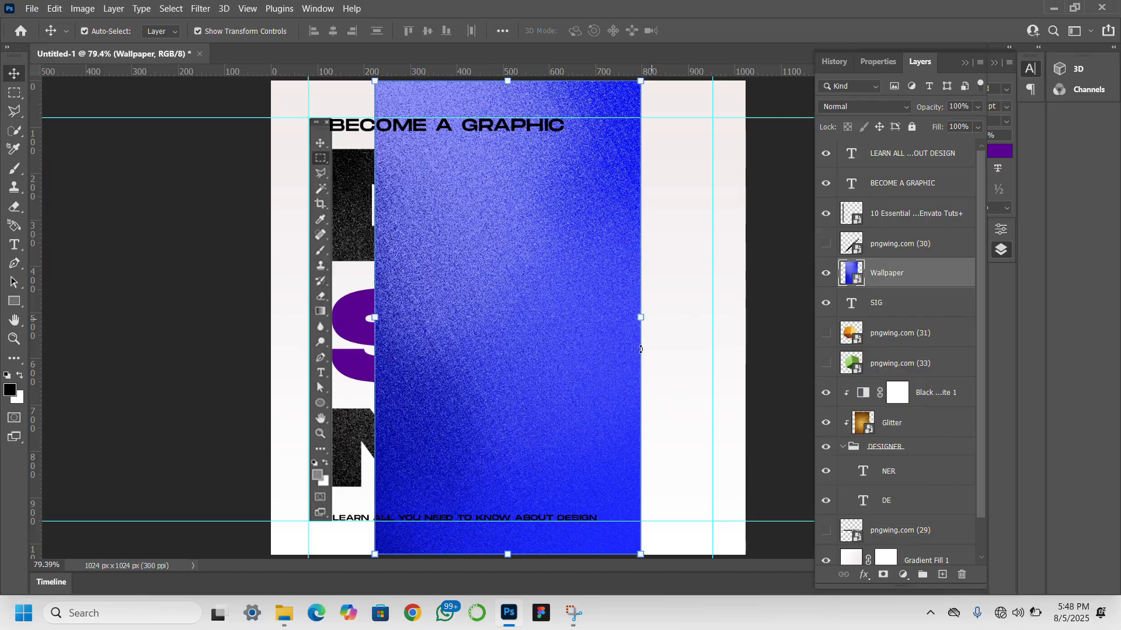
drag(641, 349, 576, 369)
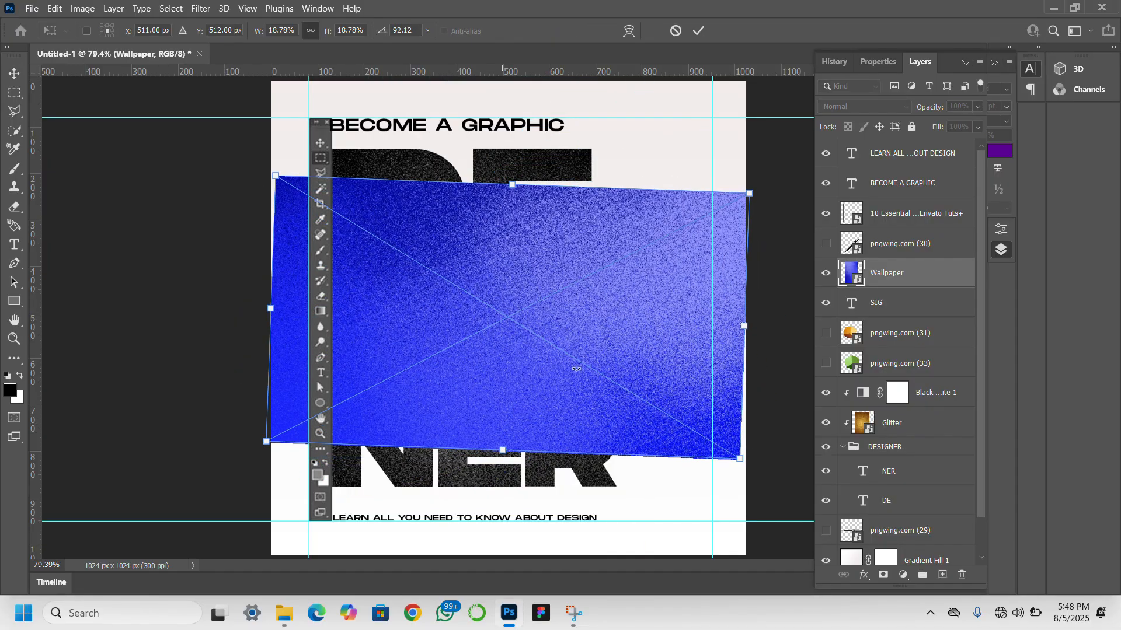
drag(609, 335, 475, 369)
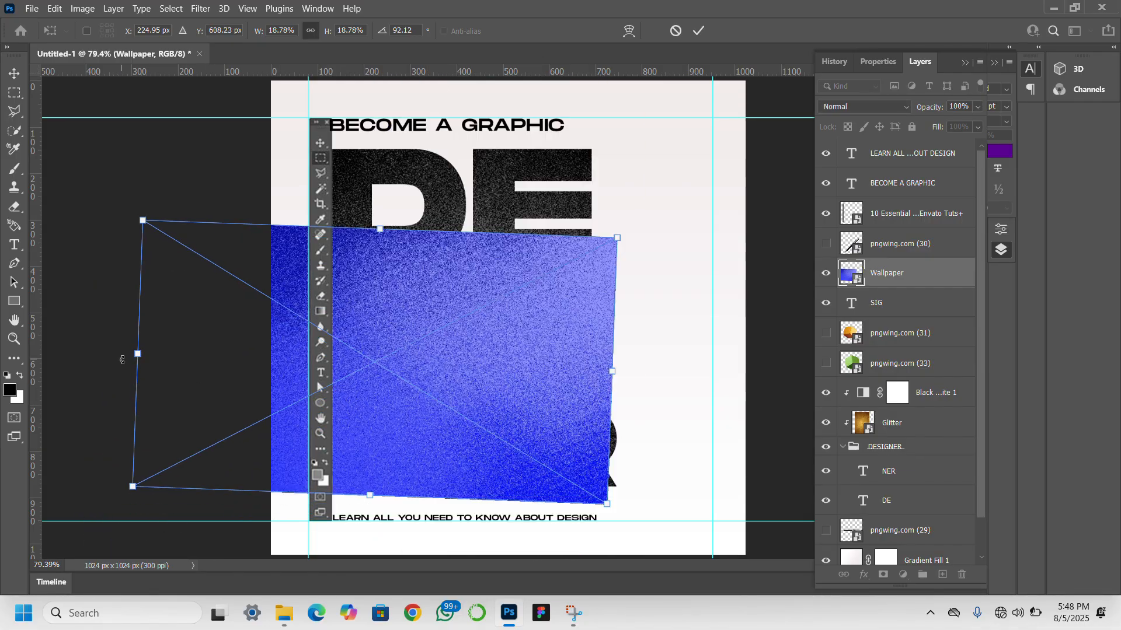
drag(121, 360, 122, 369)
key(Return)
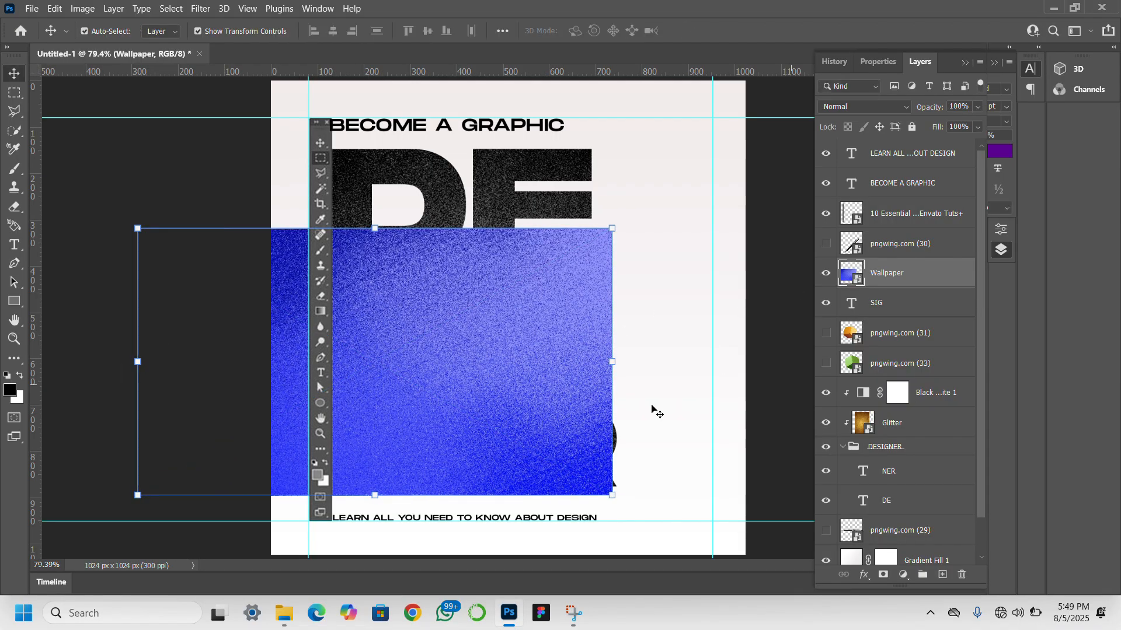
right_click(903, 283)
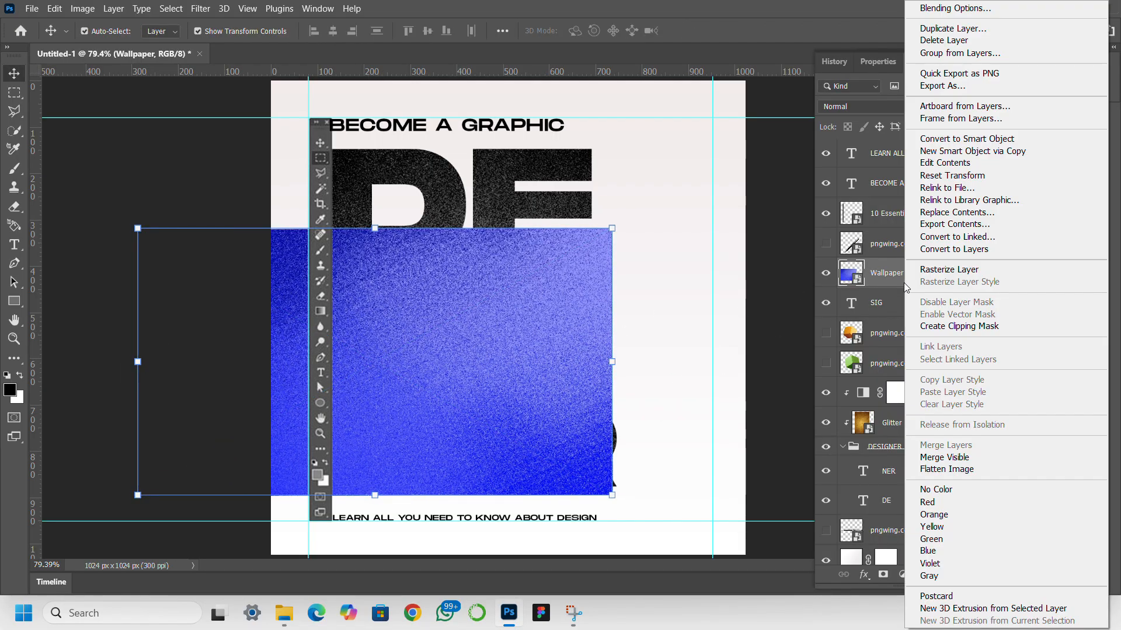
click(954, 327)
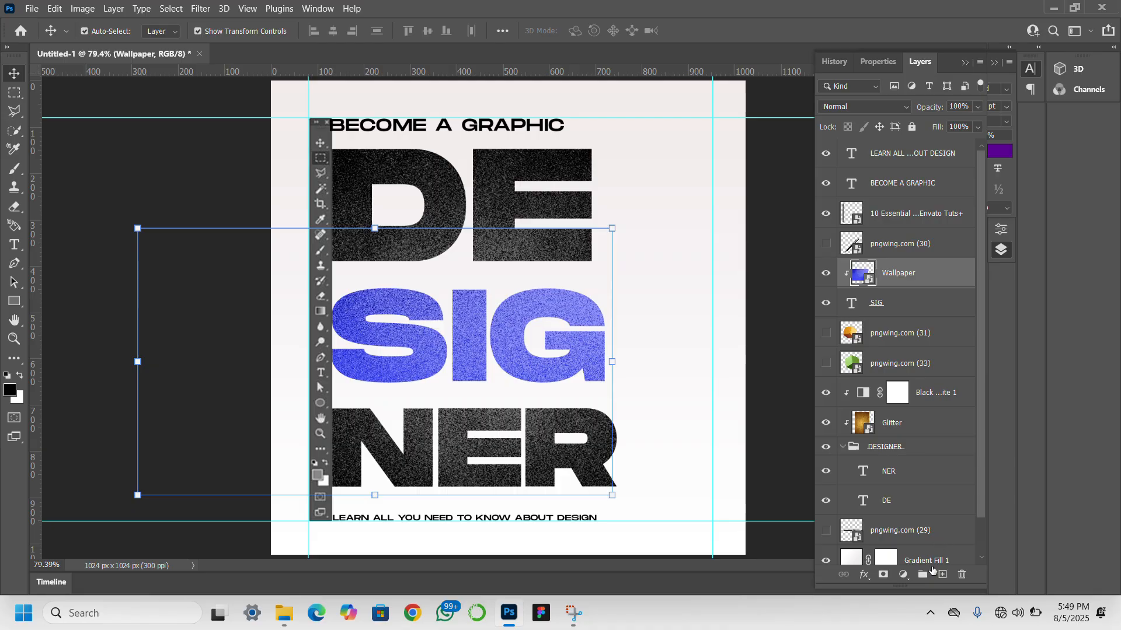
- Add a Hue/Saturation adjustment layer above Wallpaper with Hue +24
click(902, 575)
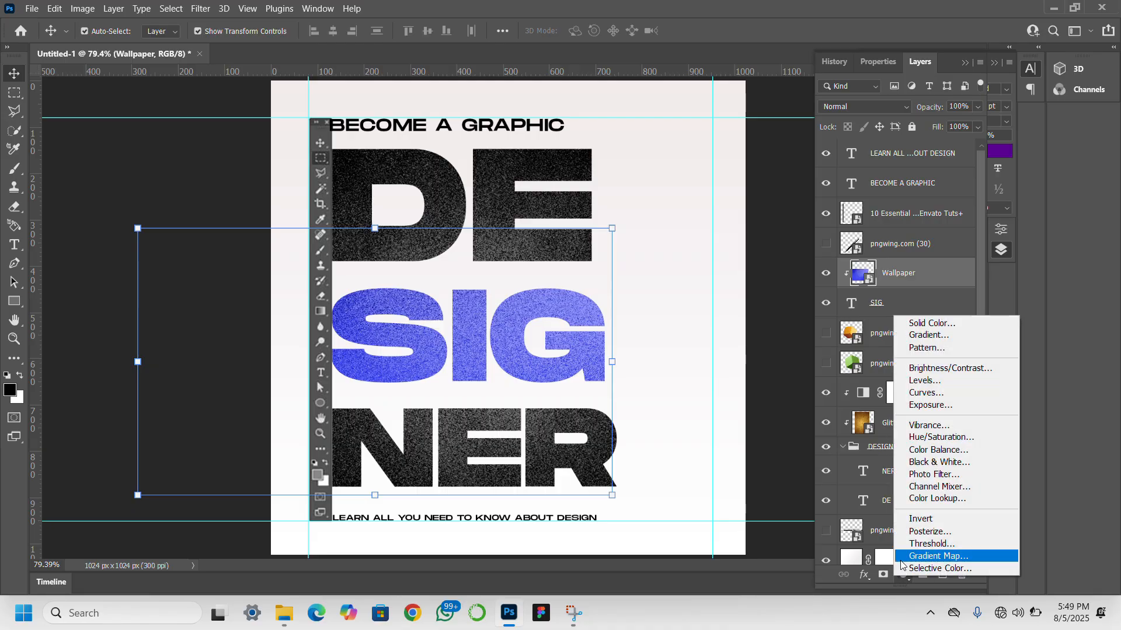
click(936, 441)
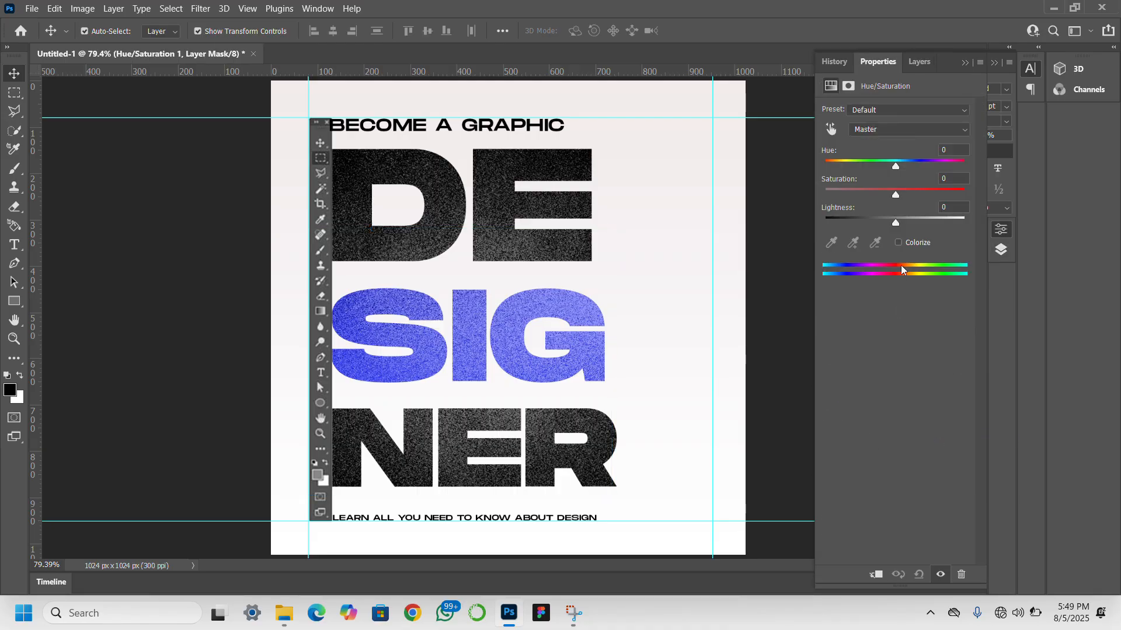
mouse_move(896, 169)
mouse_down()
mouse_move(817, 176)
mouse_move(929, 168)
mouse_move(911, 170)
mouse_up()
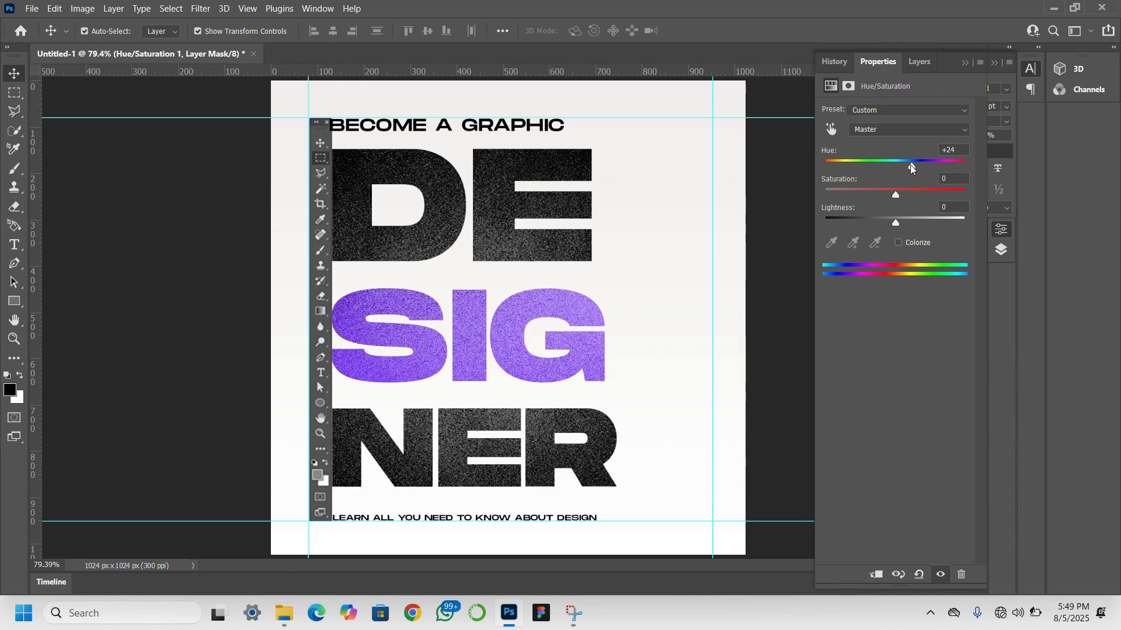
click(920, 63)
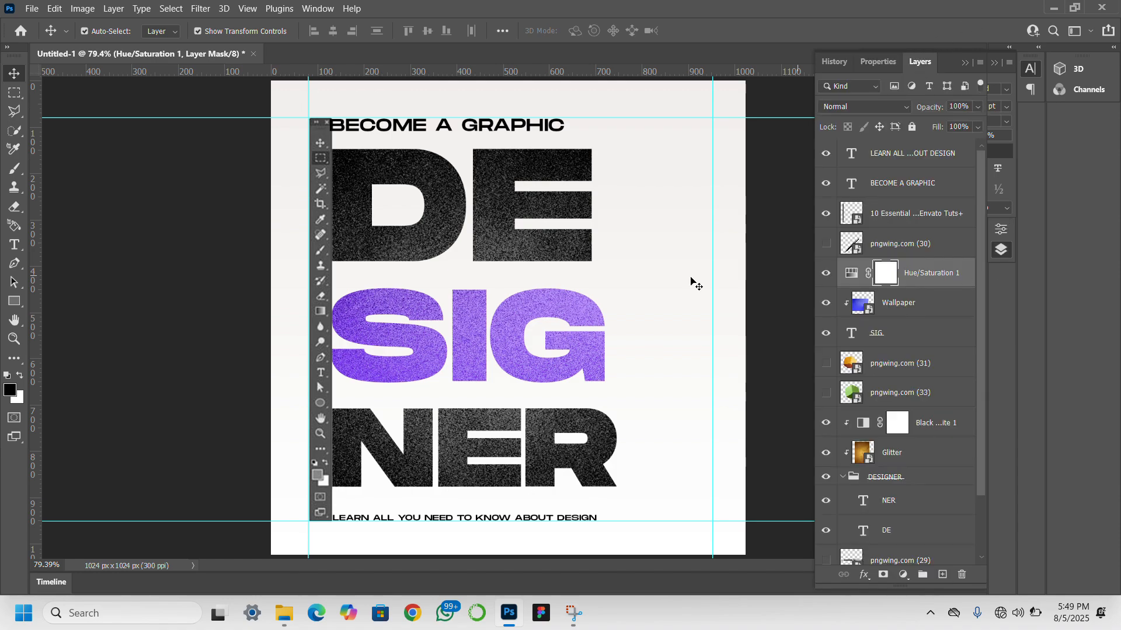
click(757, 295)
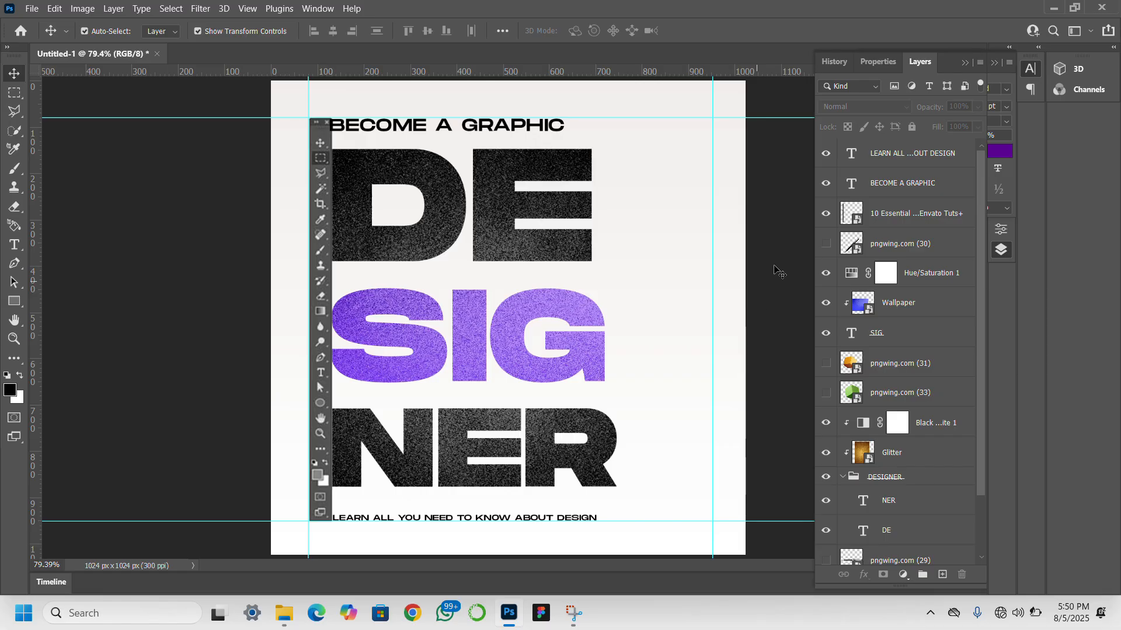
- Move the pngwing.com (29) layer directly beneath the 10 Essential toolbar layer and show it
click(825, 243)
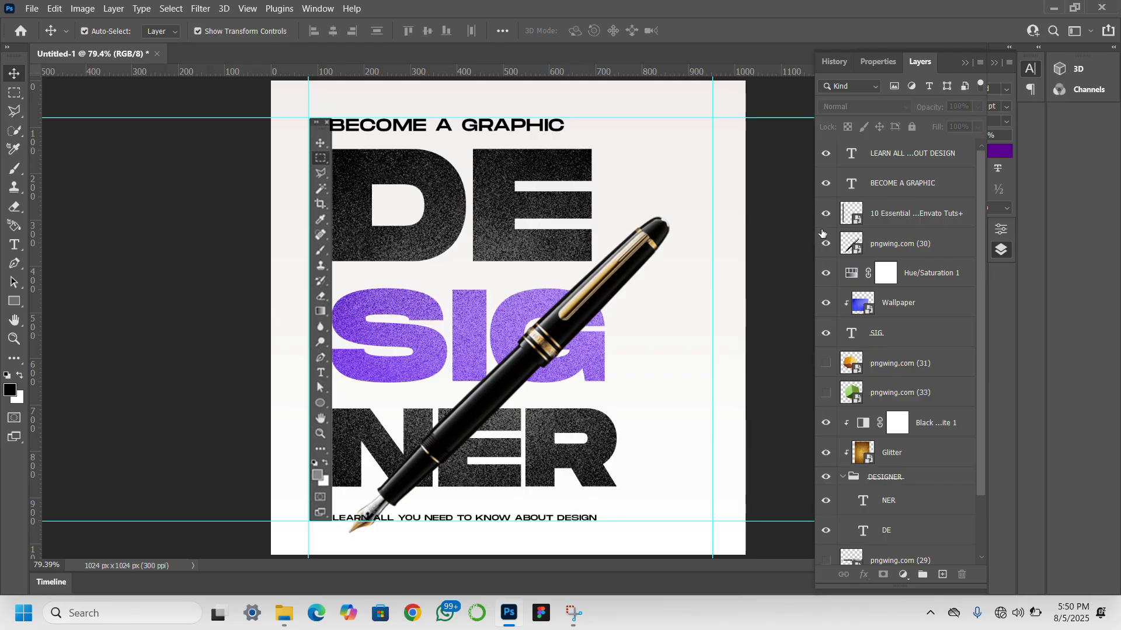
click(826, 241)
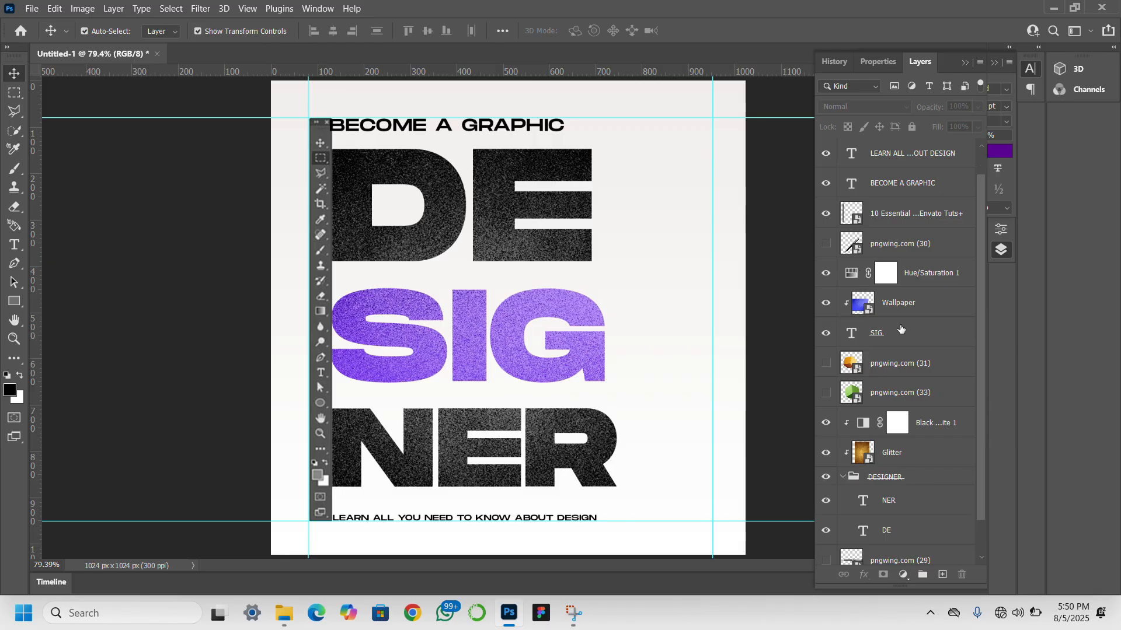
scroll(901, 328, down, 3)
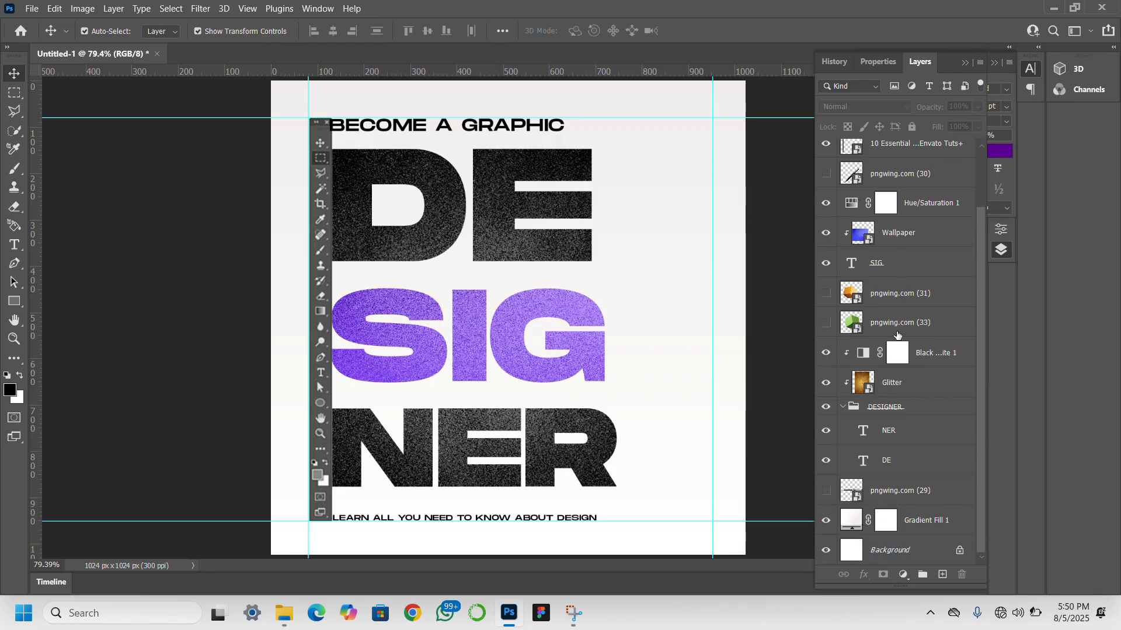
click(947, 488)
drag(947, 488, 944, 229)
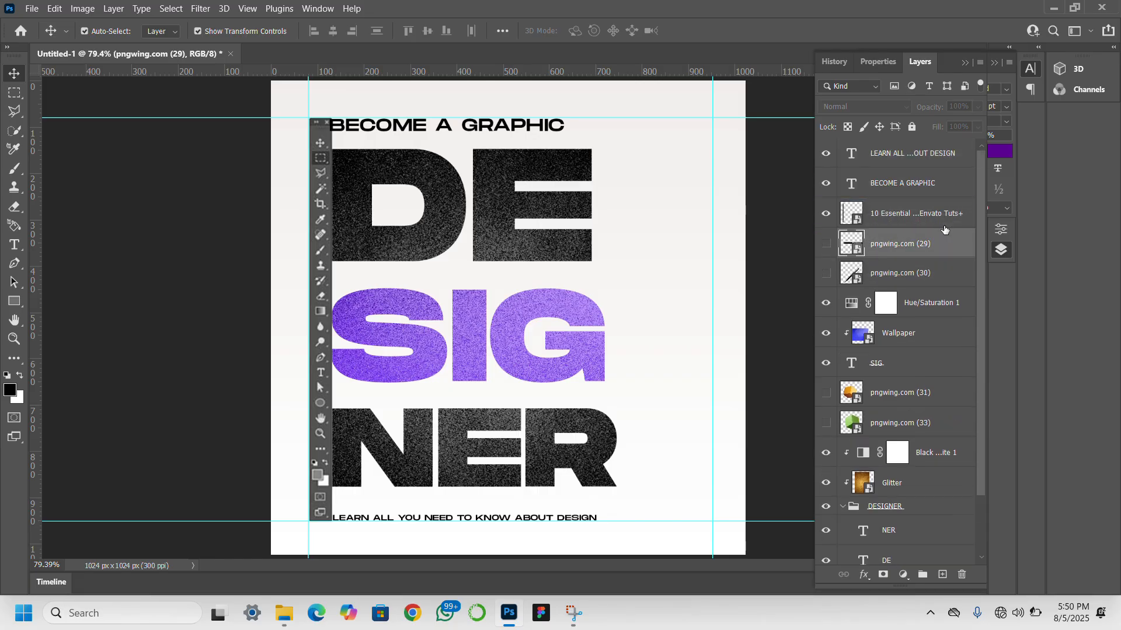
click(826, 246)
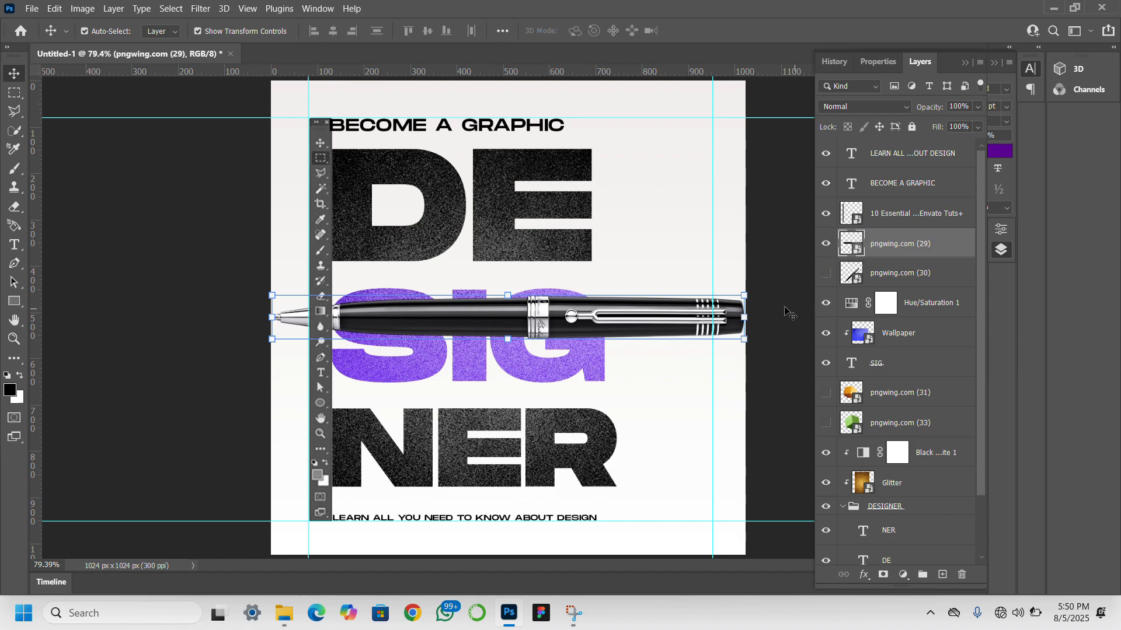
- Rotate the silver-tipped pen to about 160 degrees and position it diagonally across the SIG lettering with its tip over the G
mouse_move(746, 319)
mouse_down()
mouse_move(578, 306)
mouse_move(745, 319)
mouse_up()
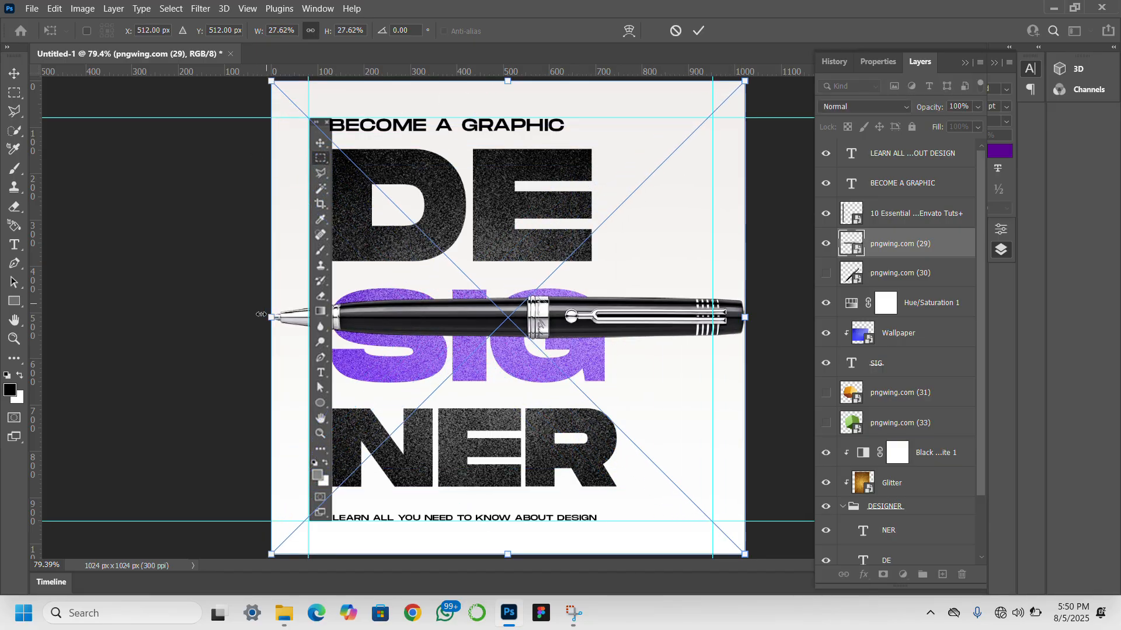
drag(258, 317, 700, 175)
drag(506, 329, 413, 407)
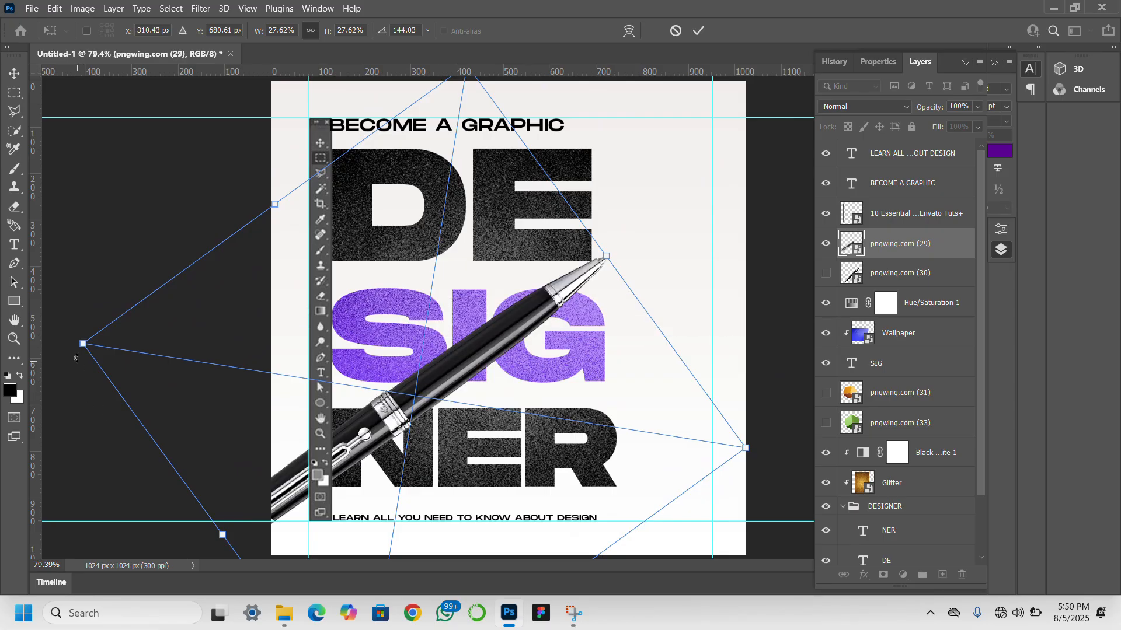
drag(70, 337, 66, 228)
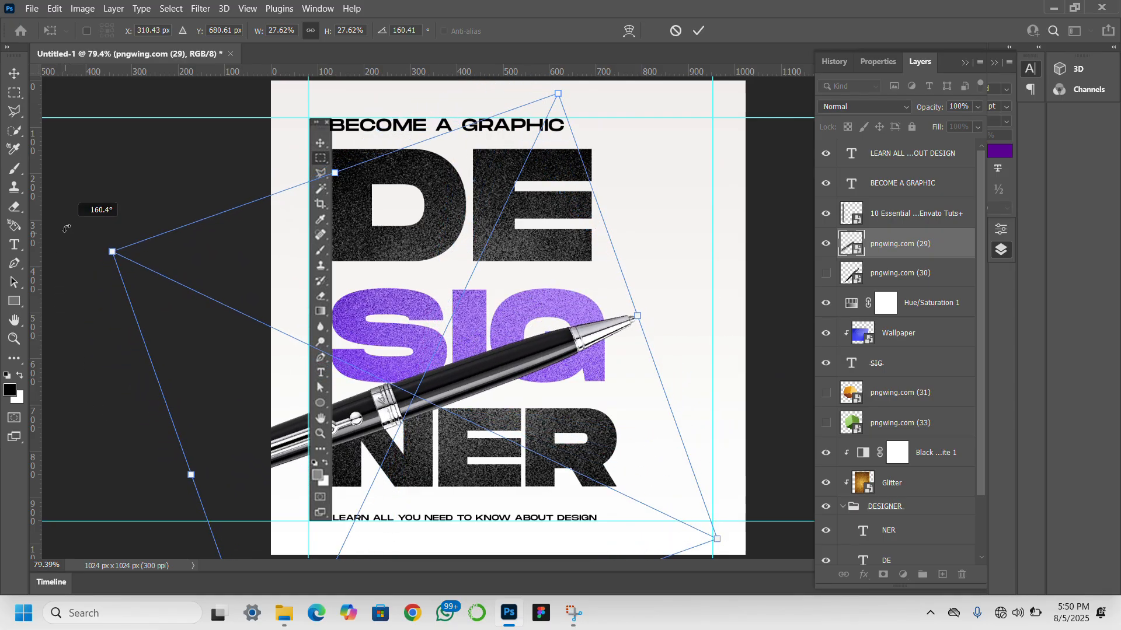
drag(453, 400, 433, 382)
key(Return)
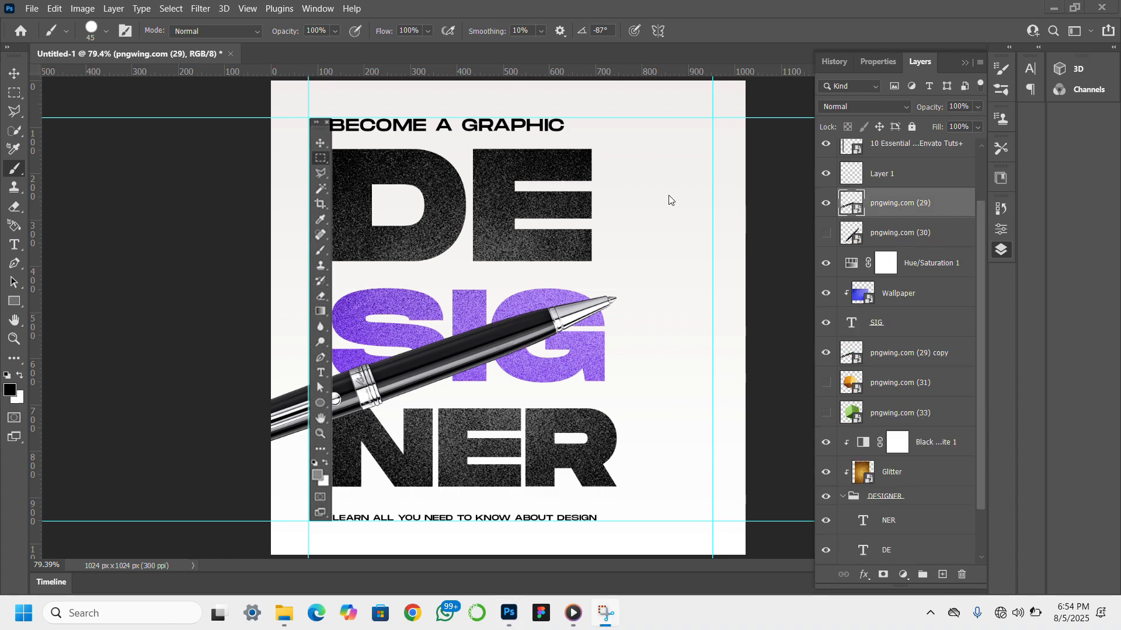
- Add a layer mask to pngwing.com (29) and paint black with the 45 px brush where the pen crosses the G's left curve
click(883, 575)
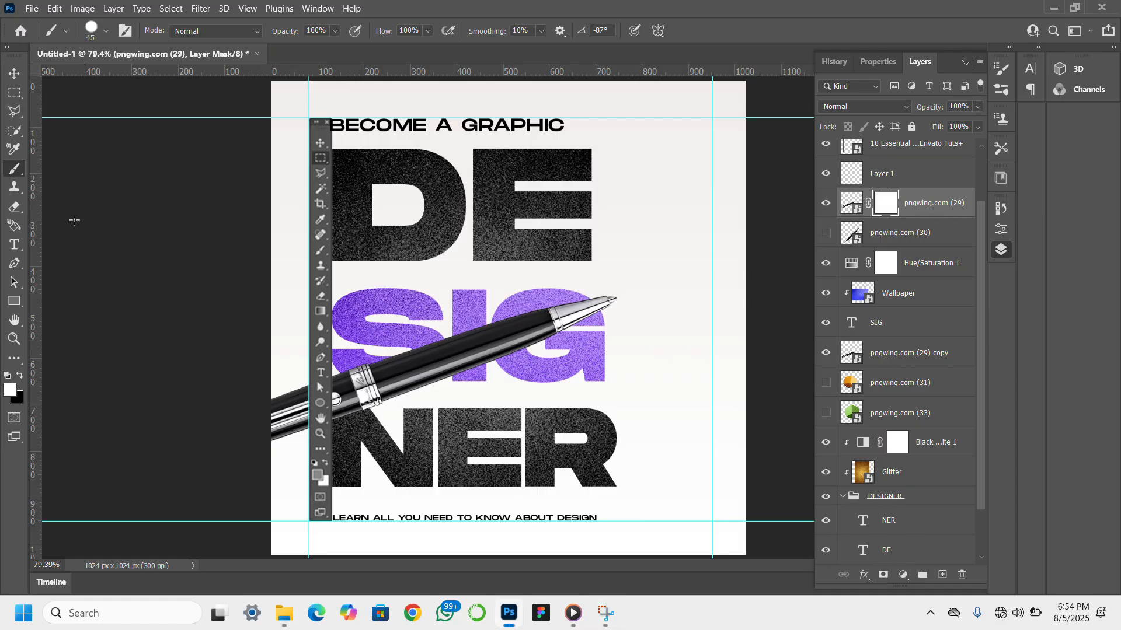
key(x)
mouse_move(513, 330)
mouse_down()
mouse_move(516, 360)
mouse_move(504, 313)
mouse_move(505, 364)
mouse_move(493, 329)
mouse_up()
key(ctrl+z)
key(ctrl+z)
click(511, 345)
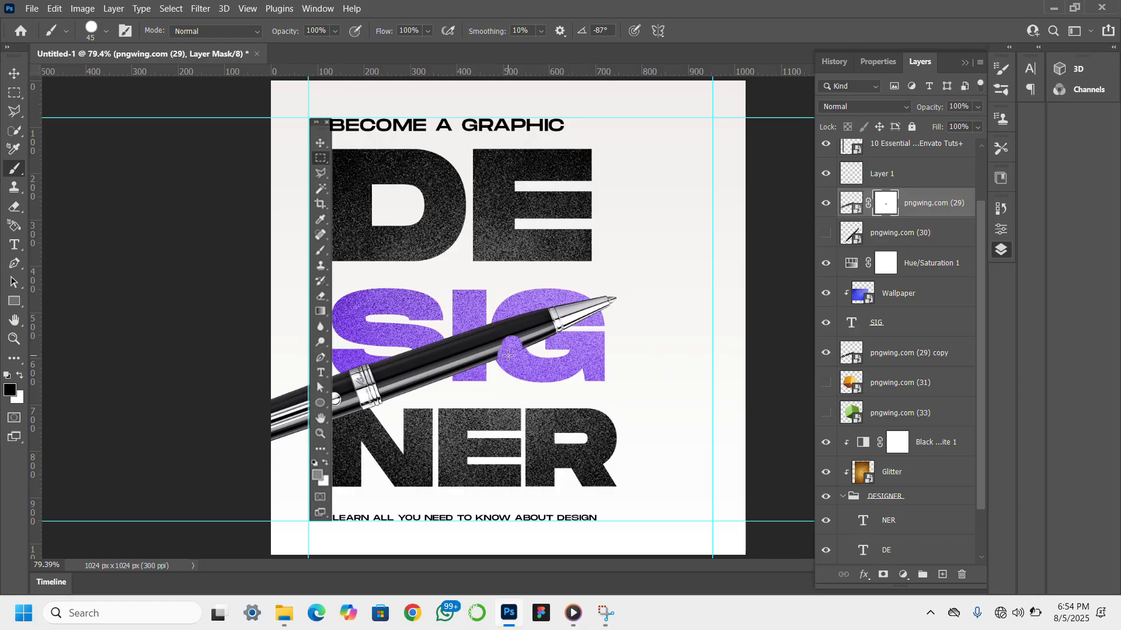
drag(507, 355, 504, 361)
click(504, 345)
click(504, 337)
click(504, 330)
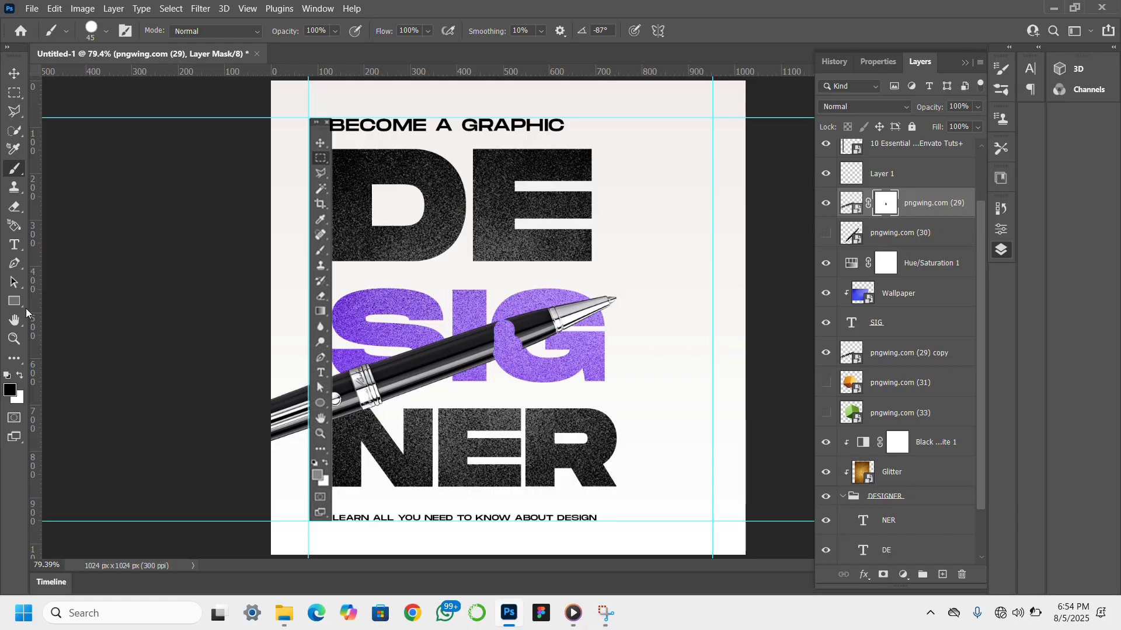
- Refine the pen's mask at 200% zoom by painting black along the G's left curve and upper arc so the letter overlaps the pen
click(14, 338)
click(514, 333)
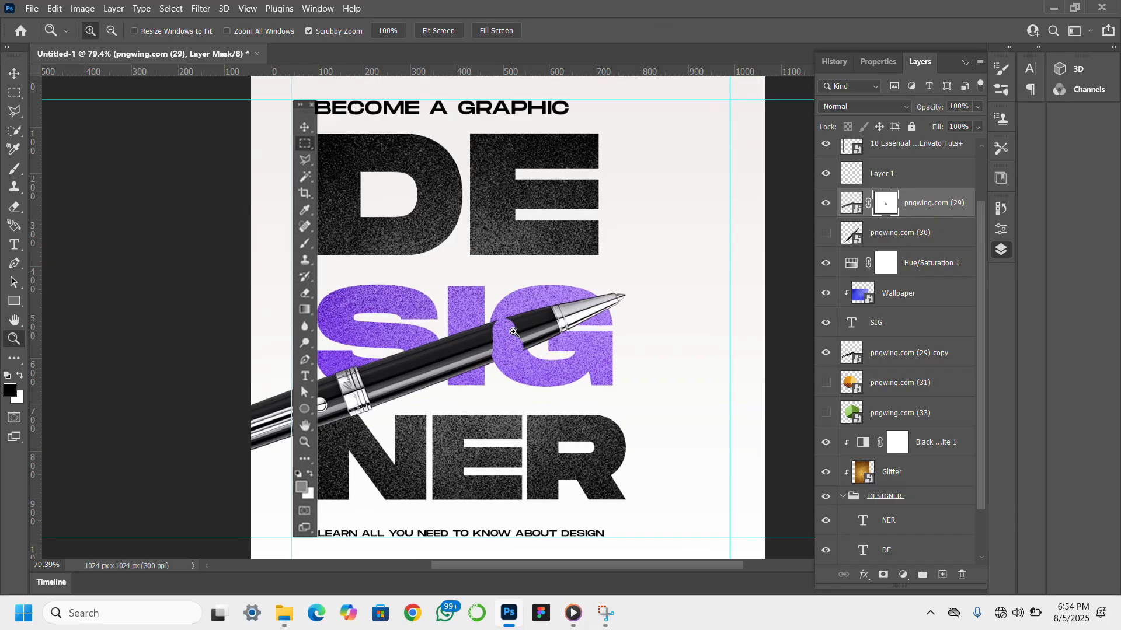
click(513, 333)
click(514, 333)
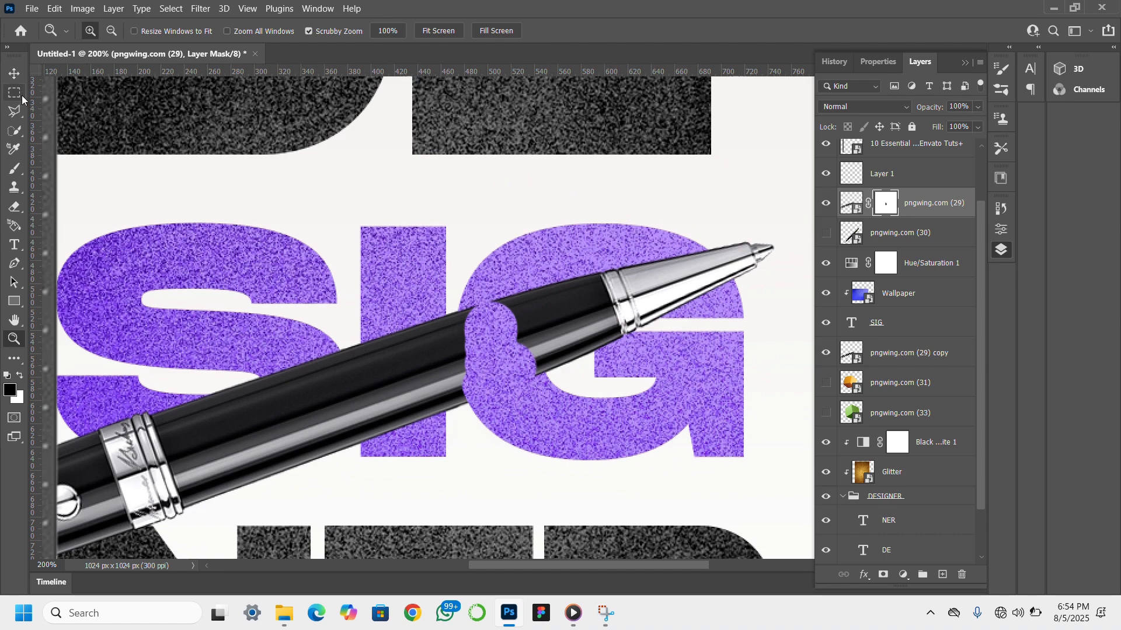
click(15, 74)
click(15, 169)
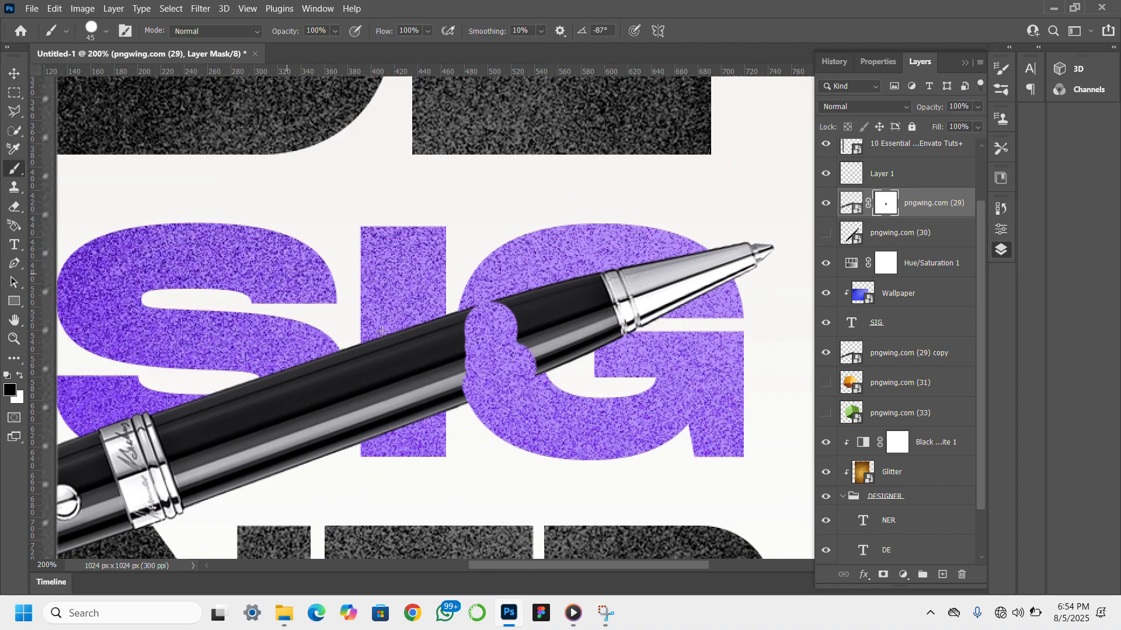
mouse_move(530, 356)
mouse_down()
mouse_move(542, 369)
mouse_move(533, 383)
mouse_move(513, 307)
mouse_up()
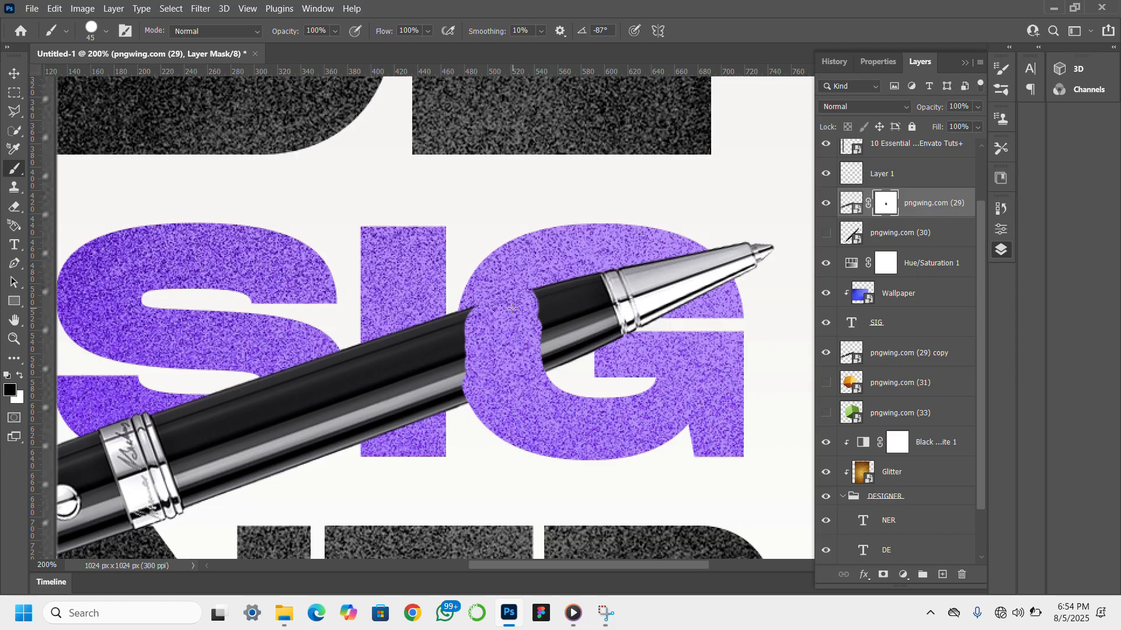
click(518, 284)
click(524, 293)
mouse_move(524, 294)
mouse_down()
mouse_move(527, 312)
mouse_move(538, 261)
mouse_move(547, 316)
mouse_move(552, 270)
mouse_up()
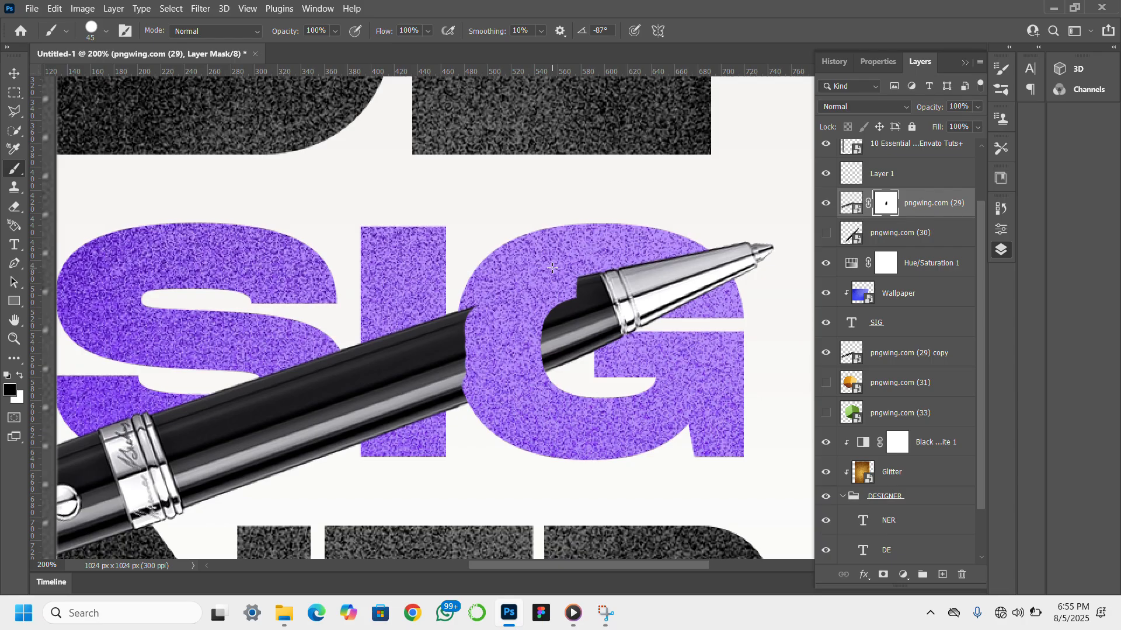
mouse_move(477, 319)
mouse_down()
mouse_move(476, 307)
mouse_move(474, 362)
mouse_up()
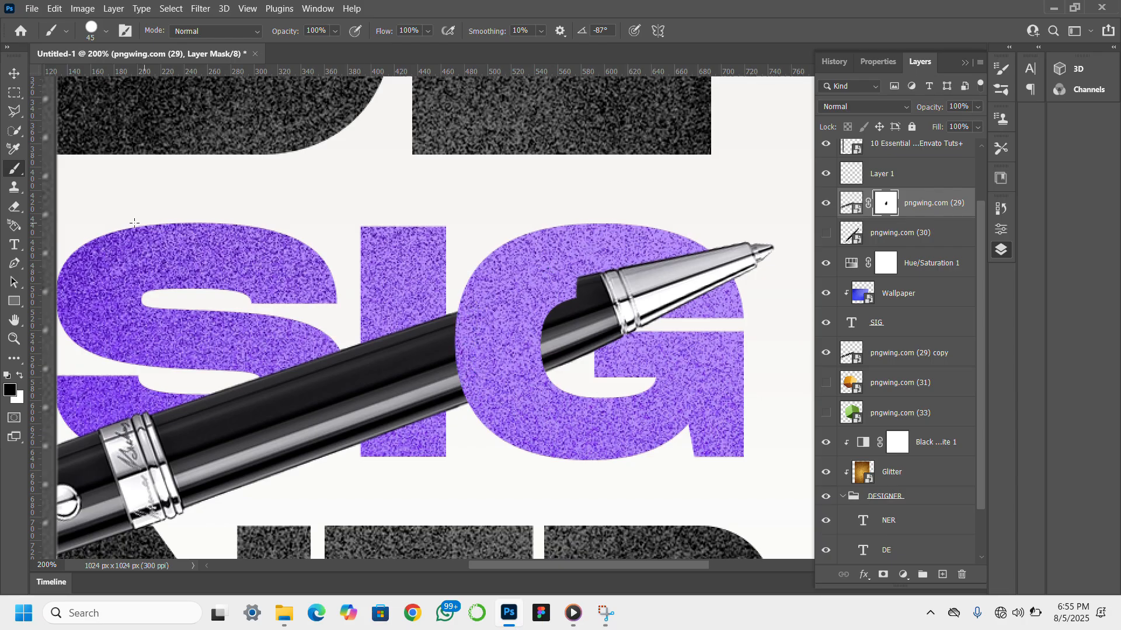
- Select the pngwing.com (29) layer together with its copy and rotate both pens by about 3.3 degrees
click(18, 73)
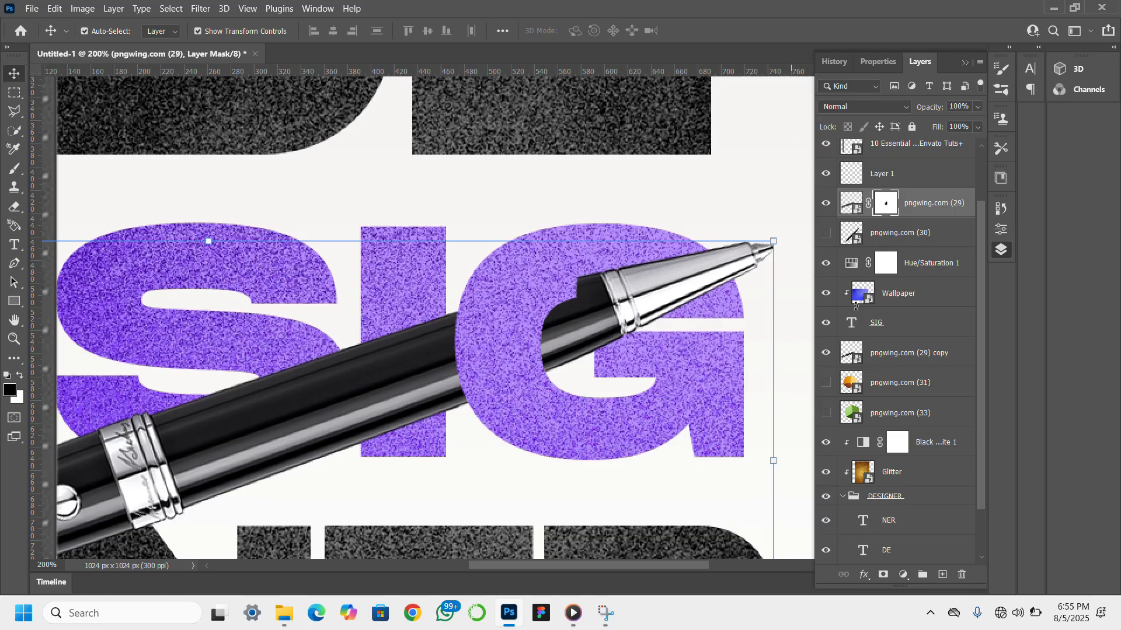
scroll(939, 401, down, 2)
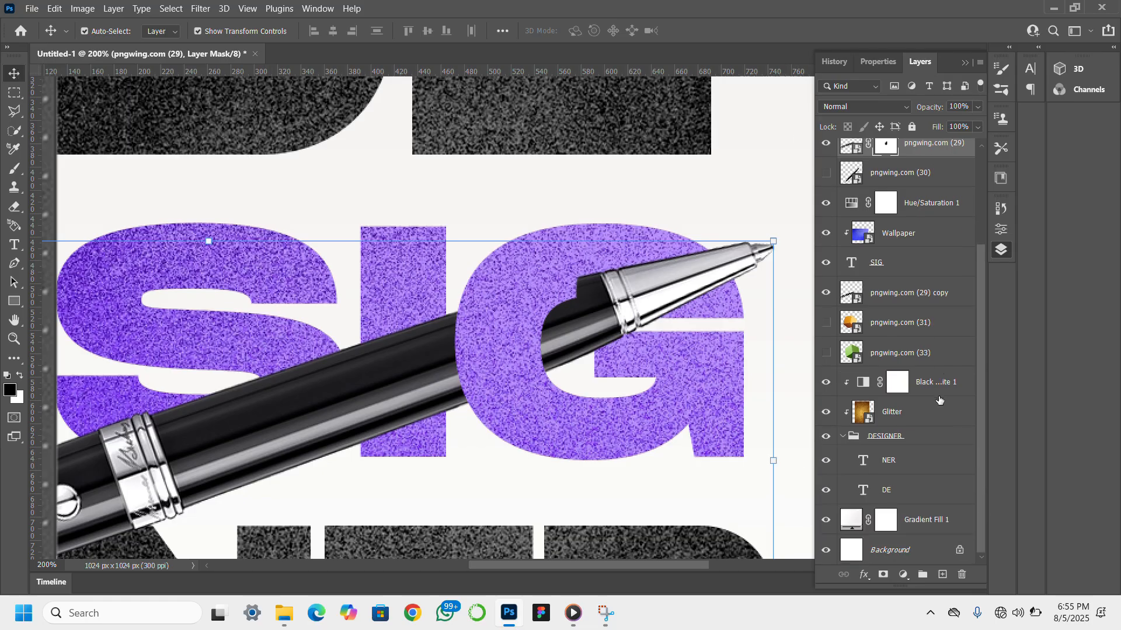
scroll(934, 408, up, 4)
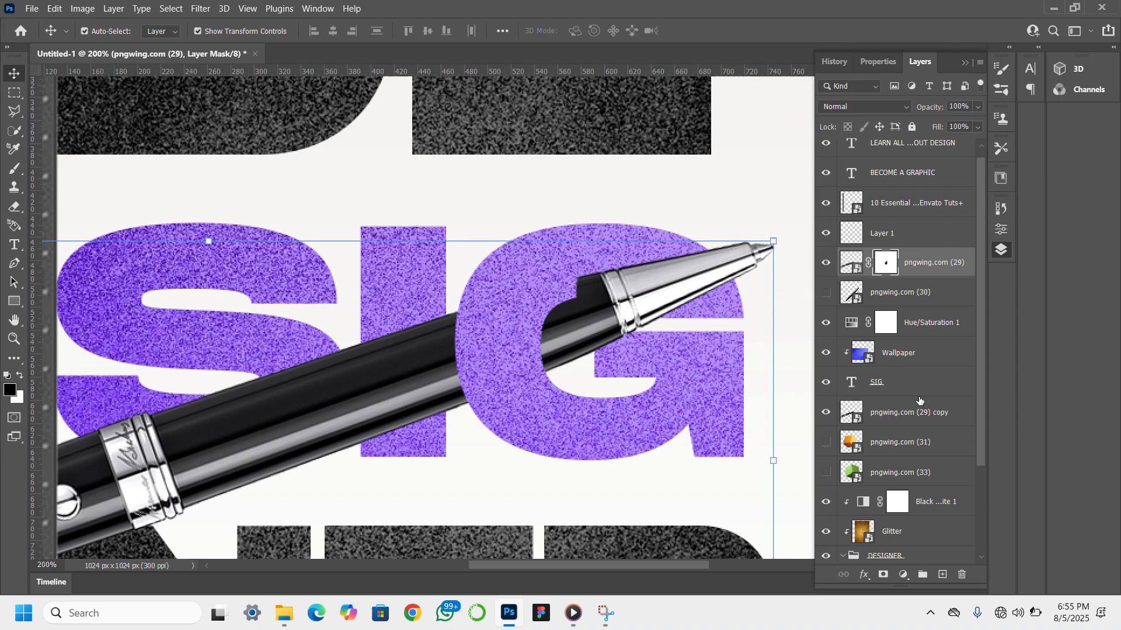
ctrl+click(930, 430)
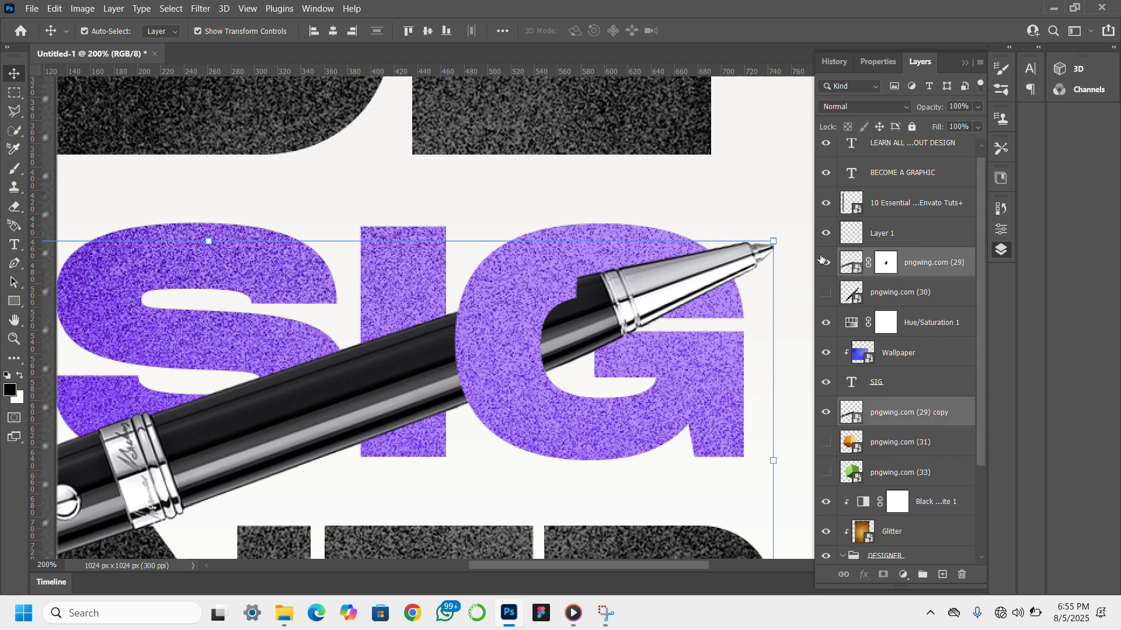
drag(783, 230, 801, 261)
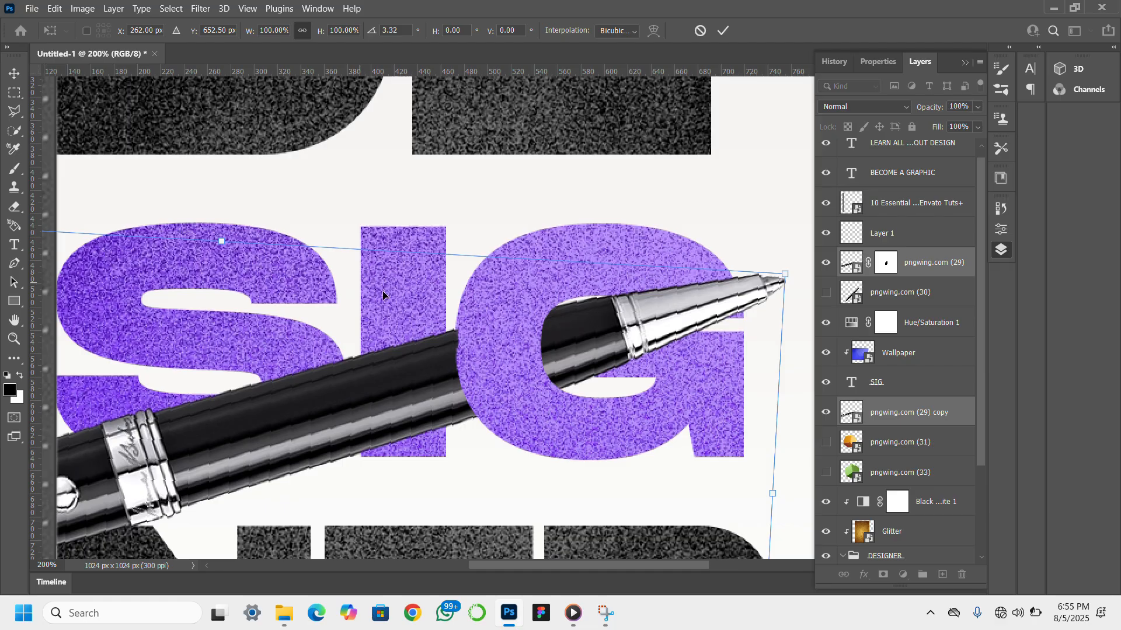
key(Return)
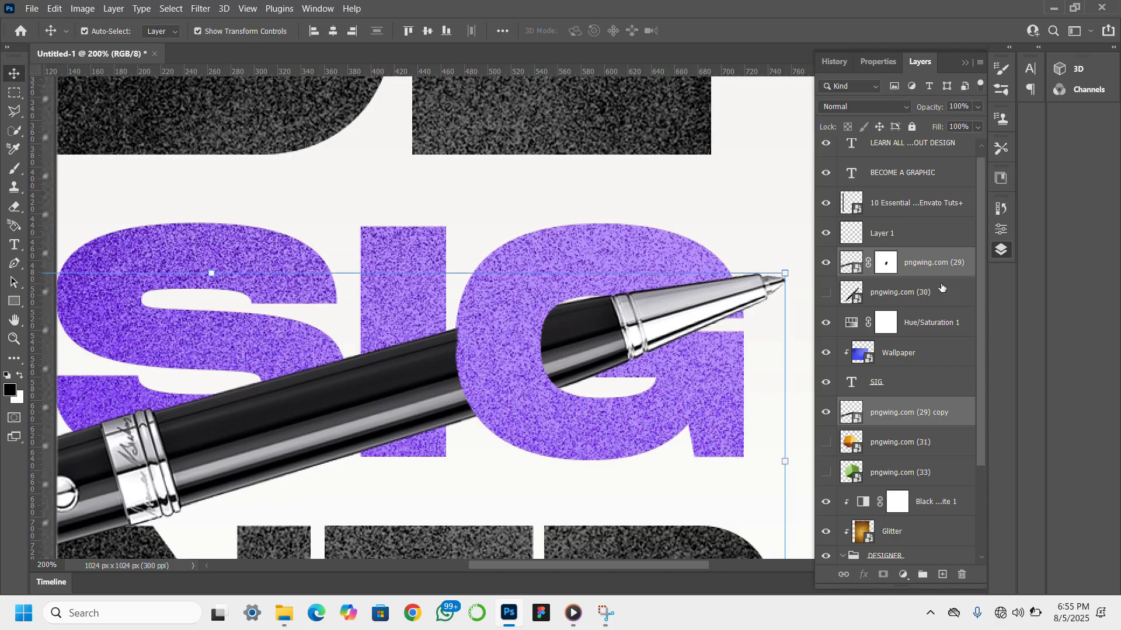
- Touch up the pngwing.com (29) layer mask by painting black where the pen meets the G's left edge
click(887, 265)
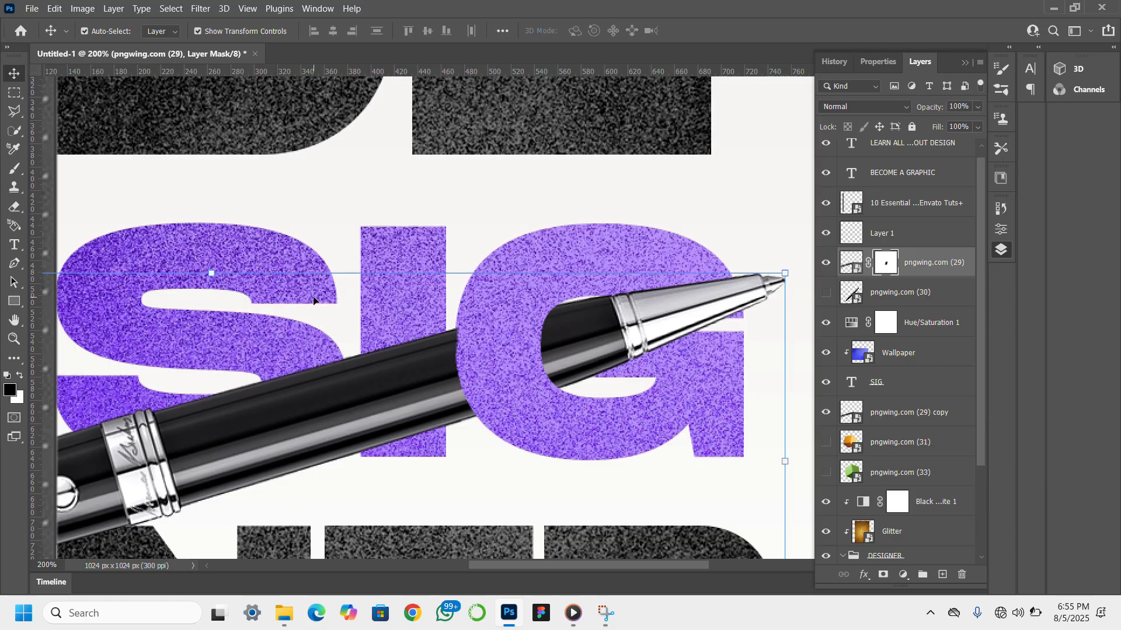
click(15, 169)
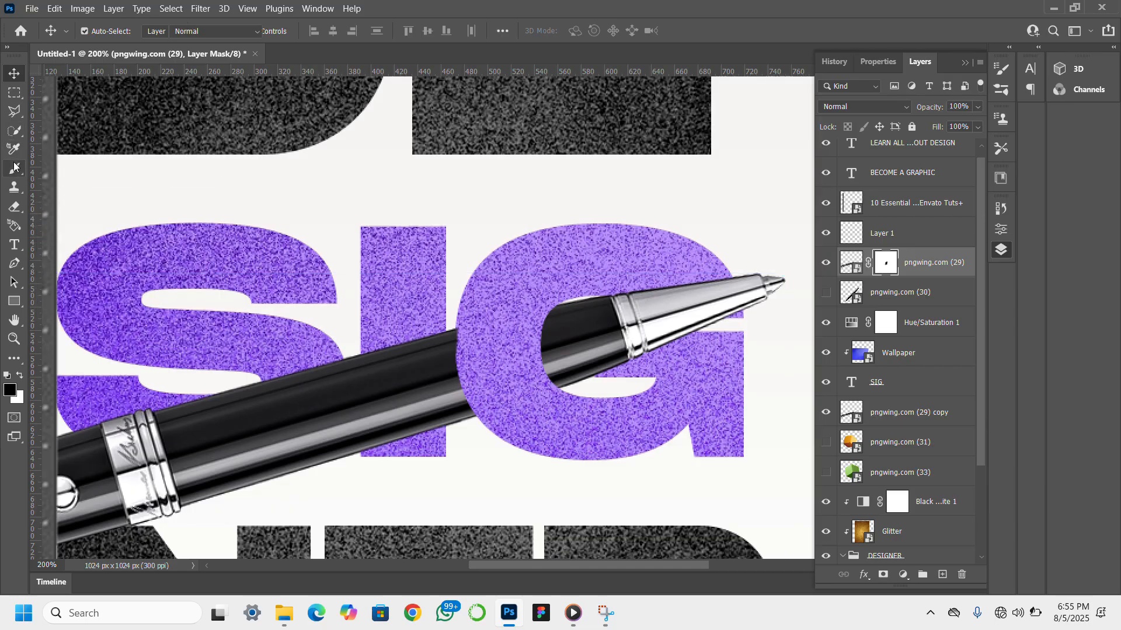
click(473, 337)
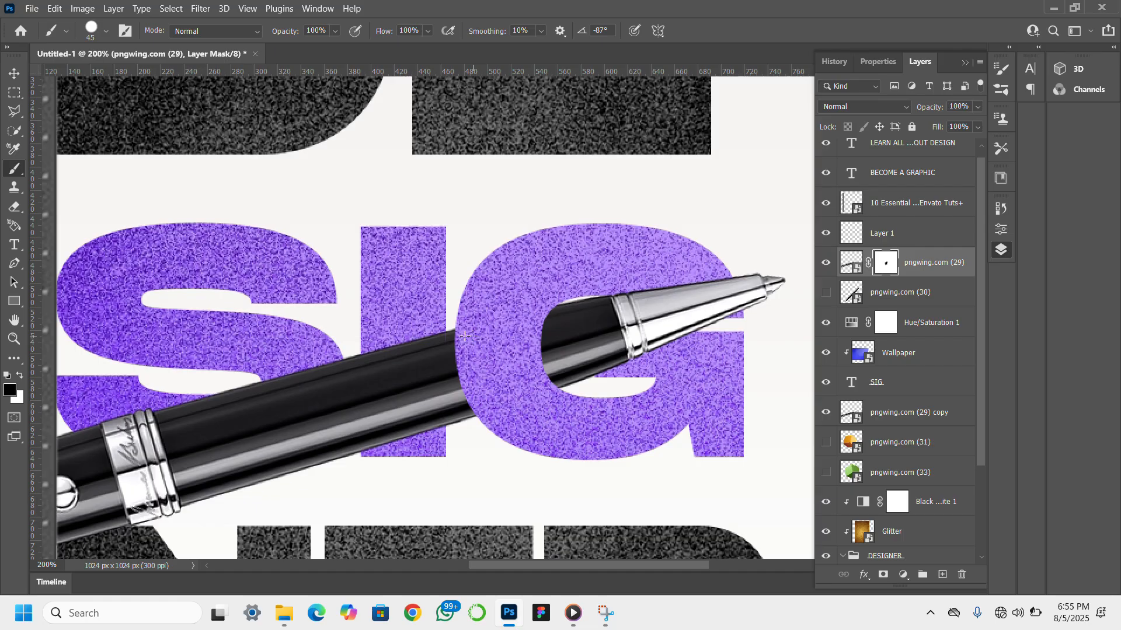
click(13, 73)
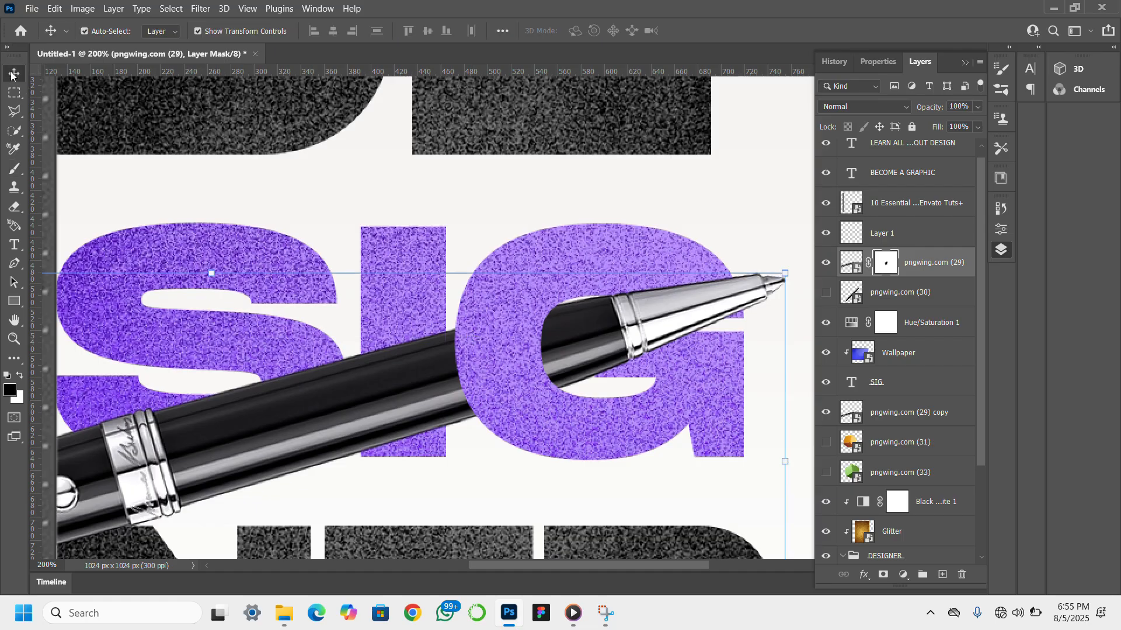
click(14, 340)
click(437, 34)
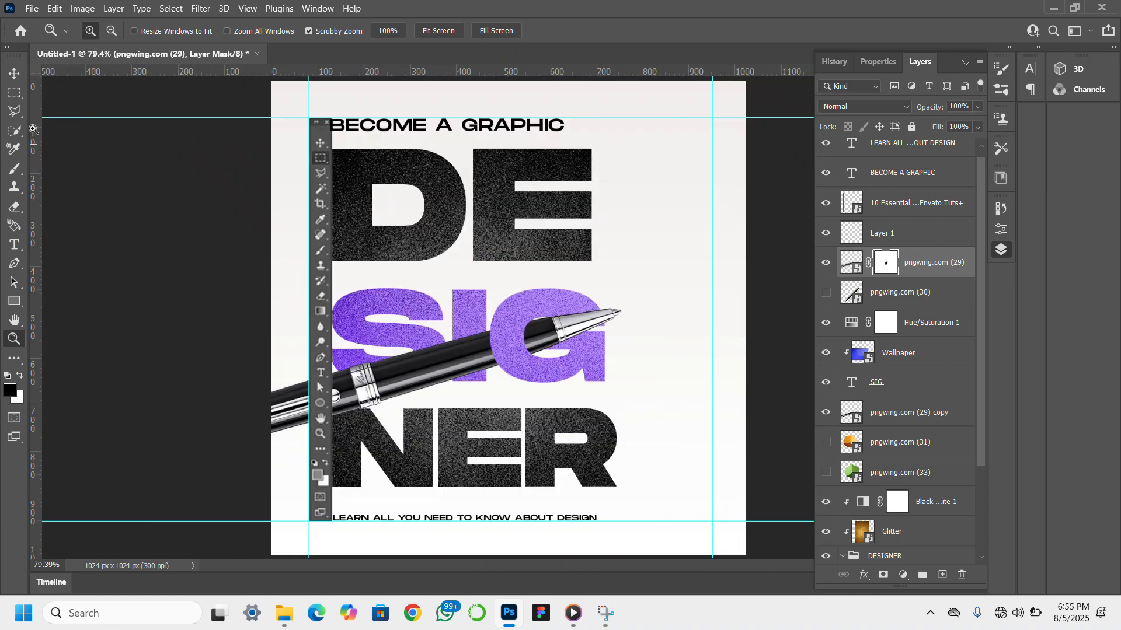
- Select Layer 1 and lower the hardness of the 45 px brush to give it a soft edge
click(14, 73)
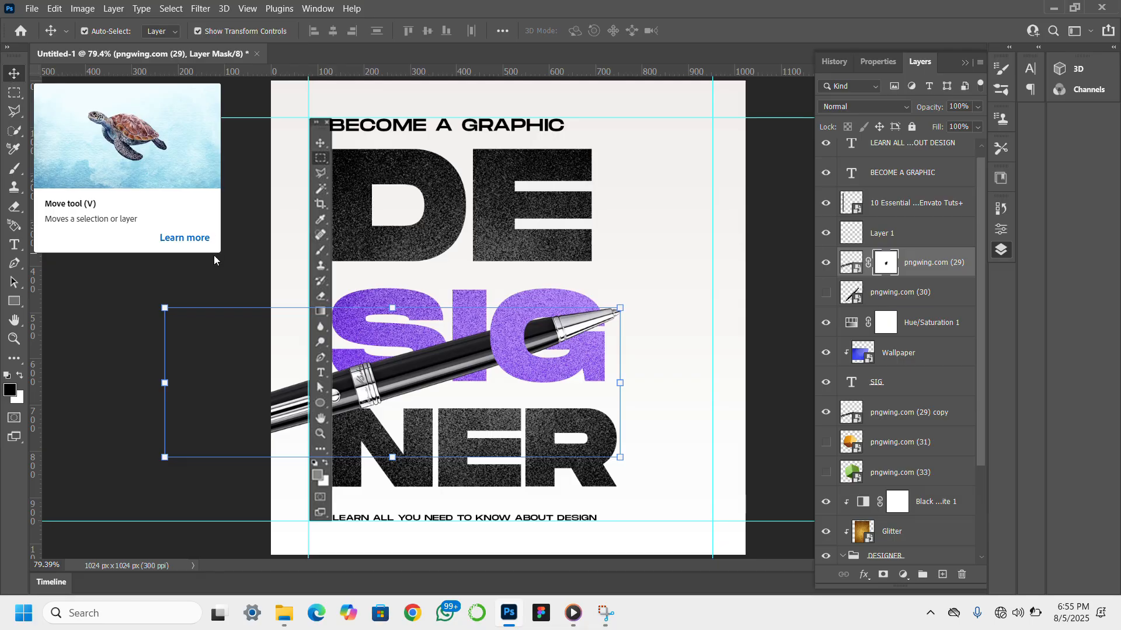
click(917, 241)
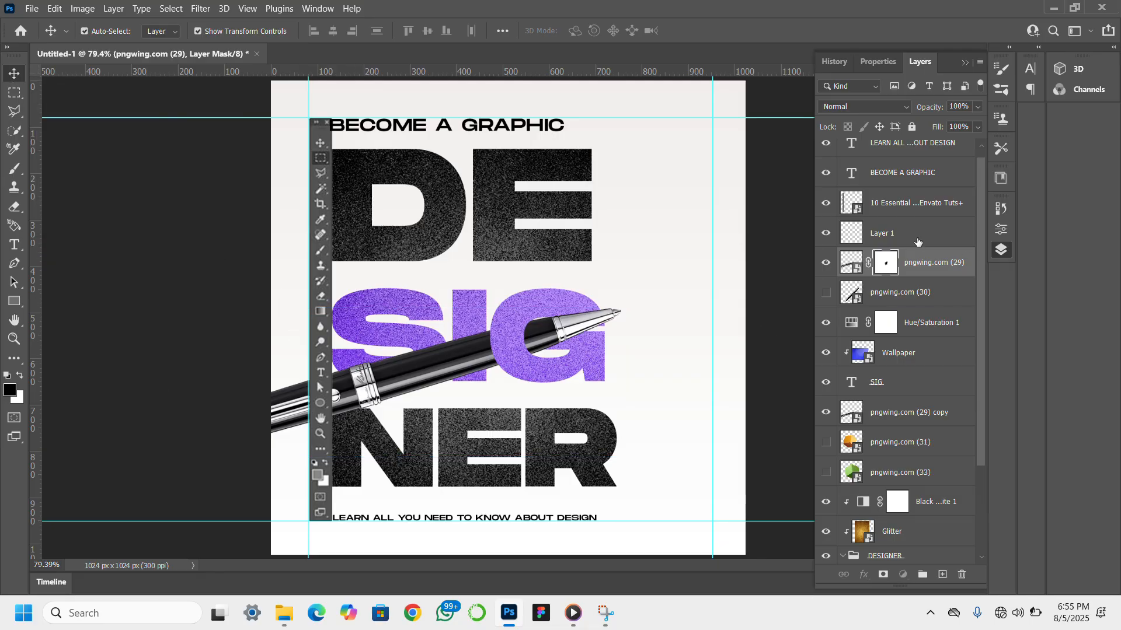
click(942, 576)
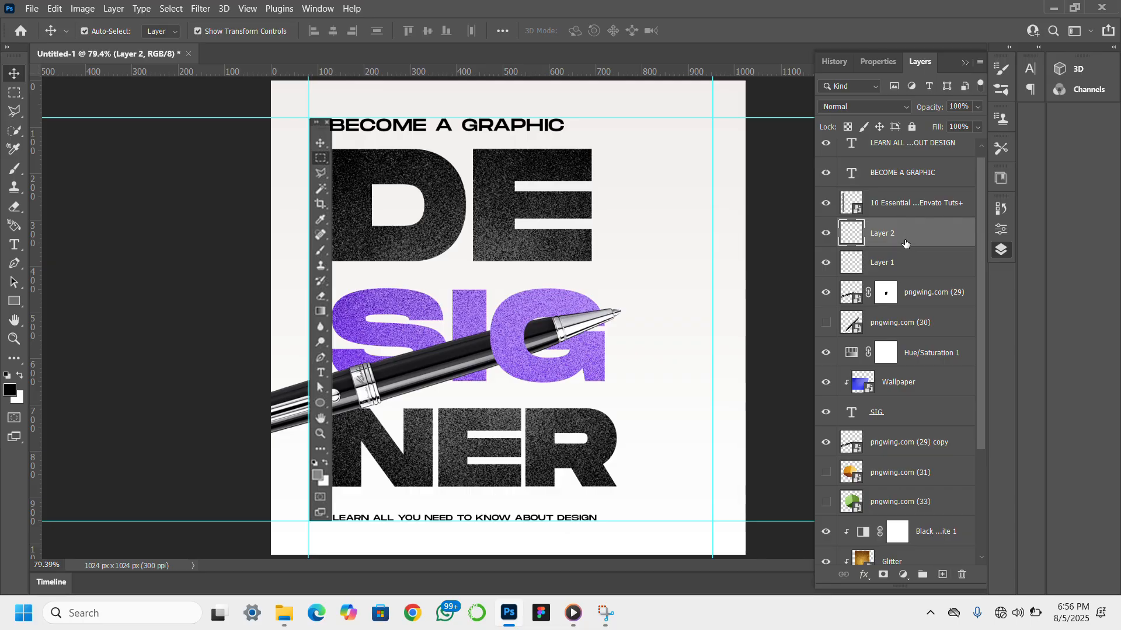
key(ctrl+z)
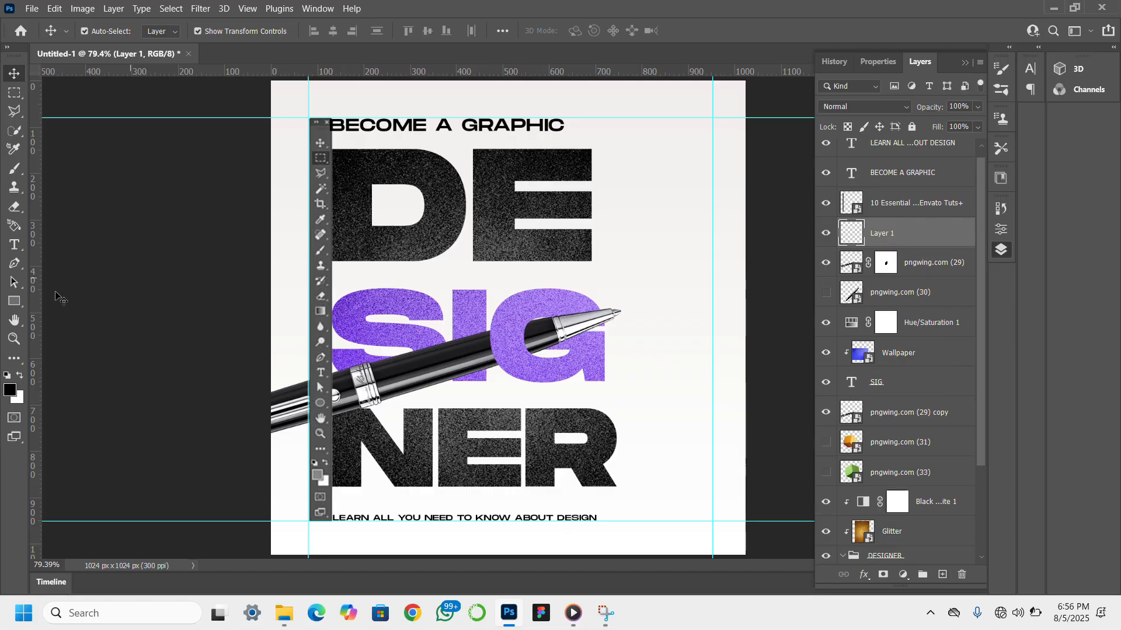
click(15, 169)
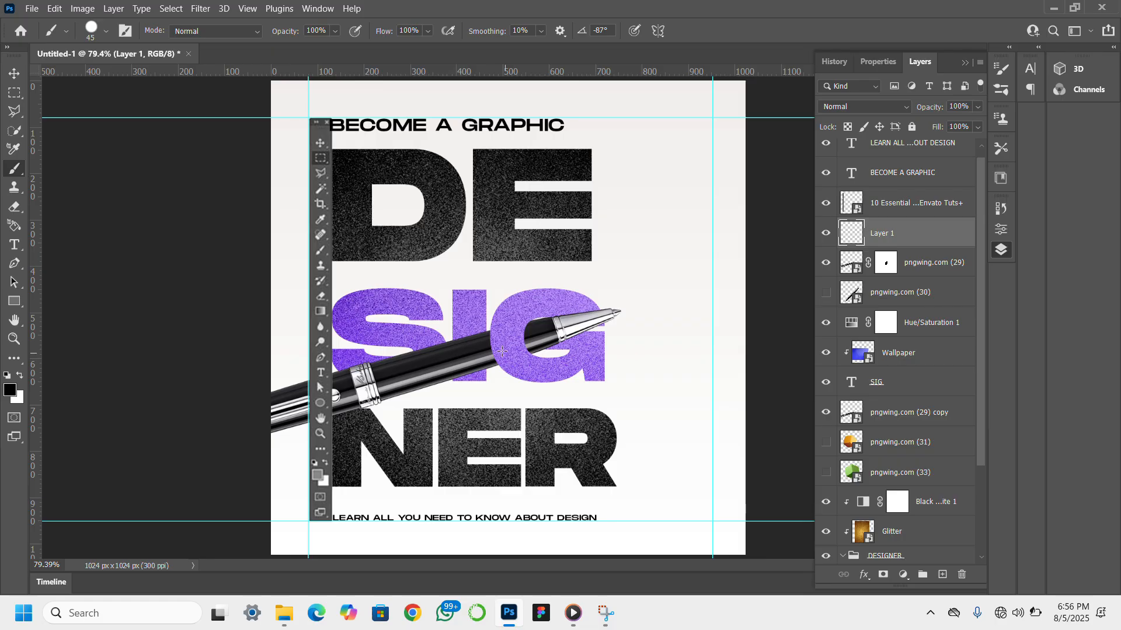
click(107, 32)
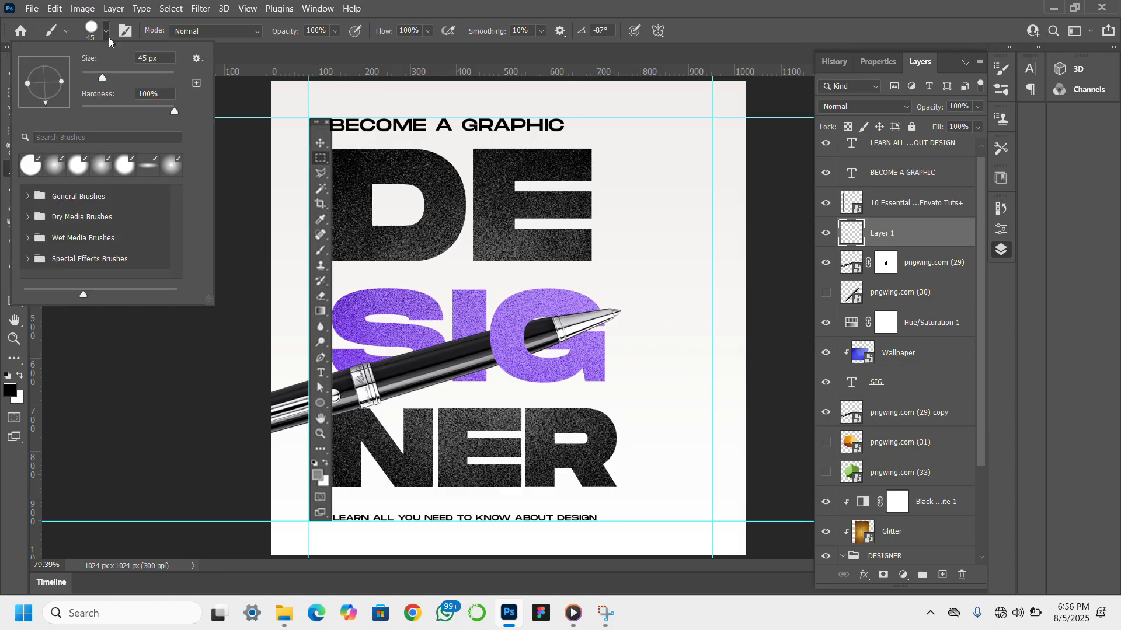
drag(104, 110, 53, 110)
- Move Layer 1 directly below the pngwing.com (29) layer so that its painting falls behind the pen
click(14, 339)
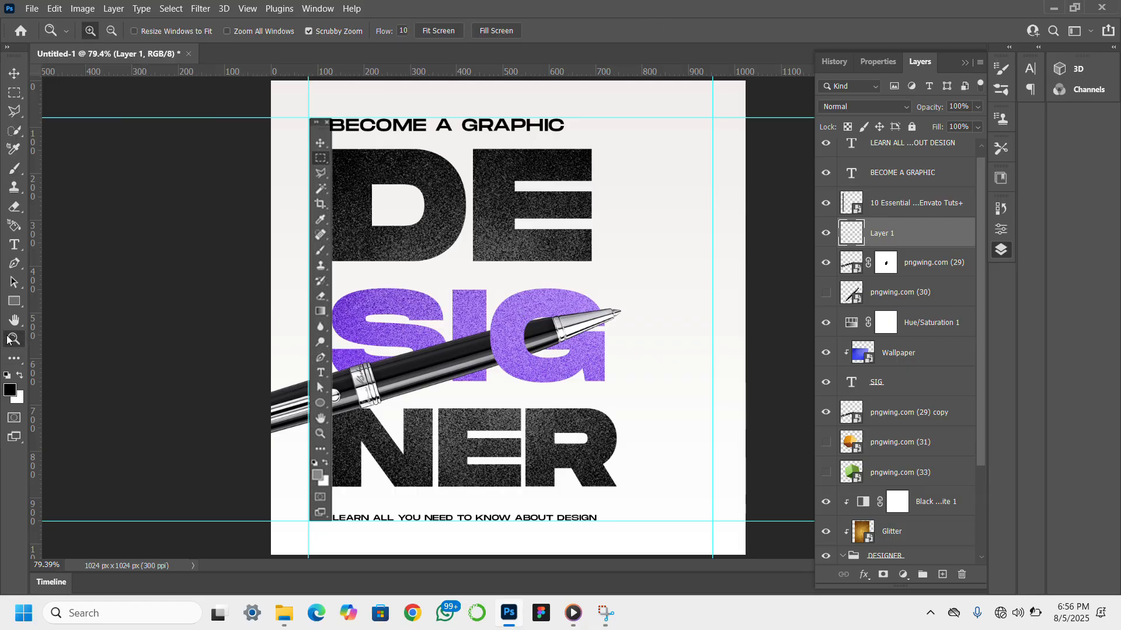
click(507, 335)
click(507, 335)
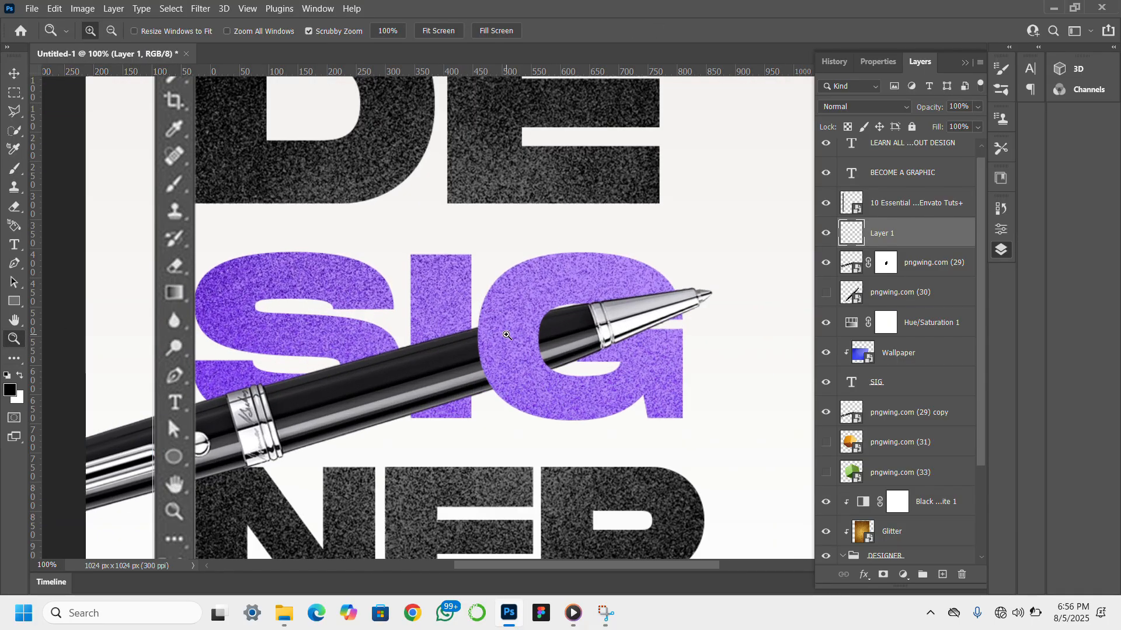
scroll(507, 335, left, 2)
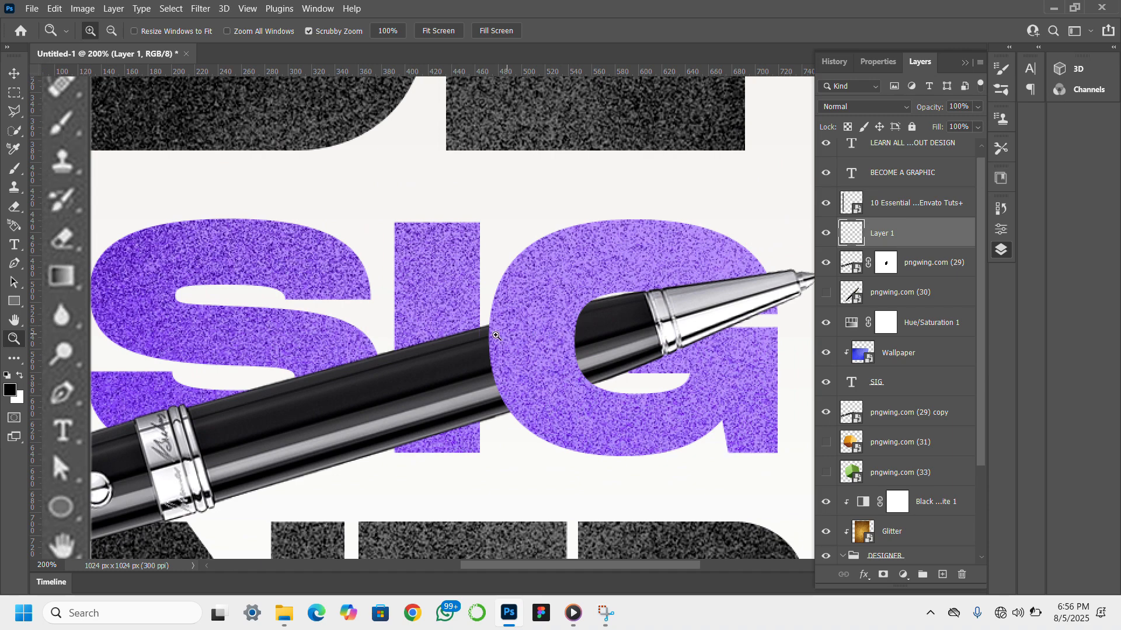
click(14, 74)
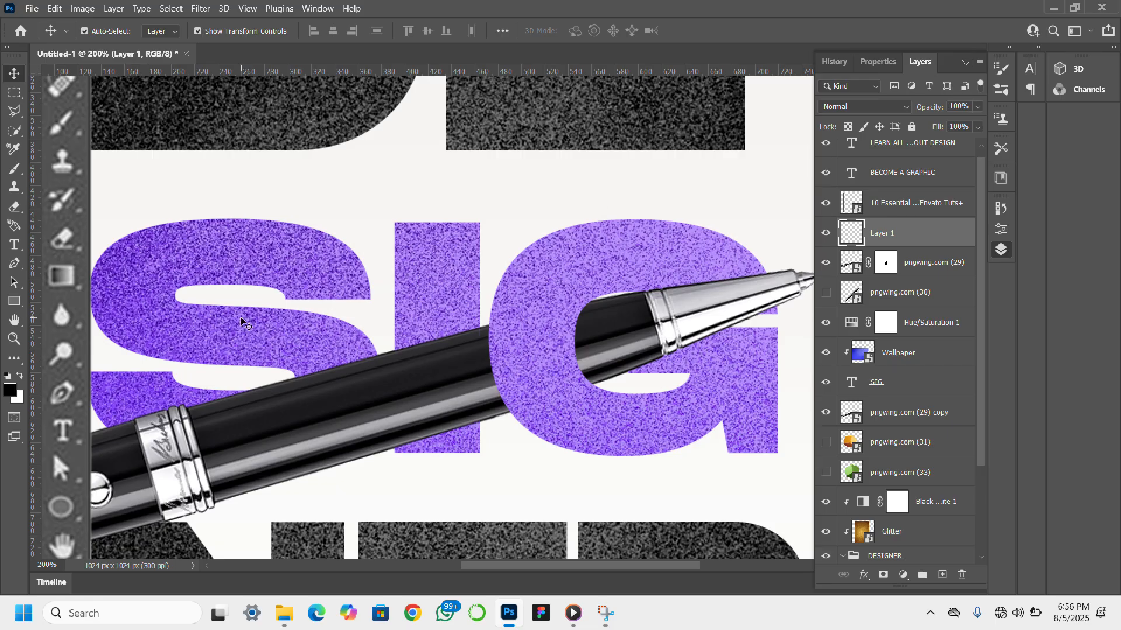
click(15, 169)
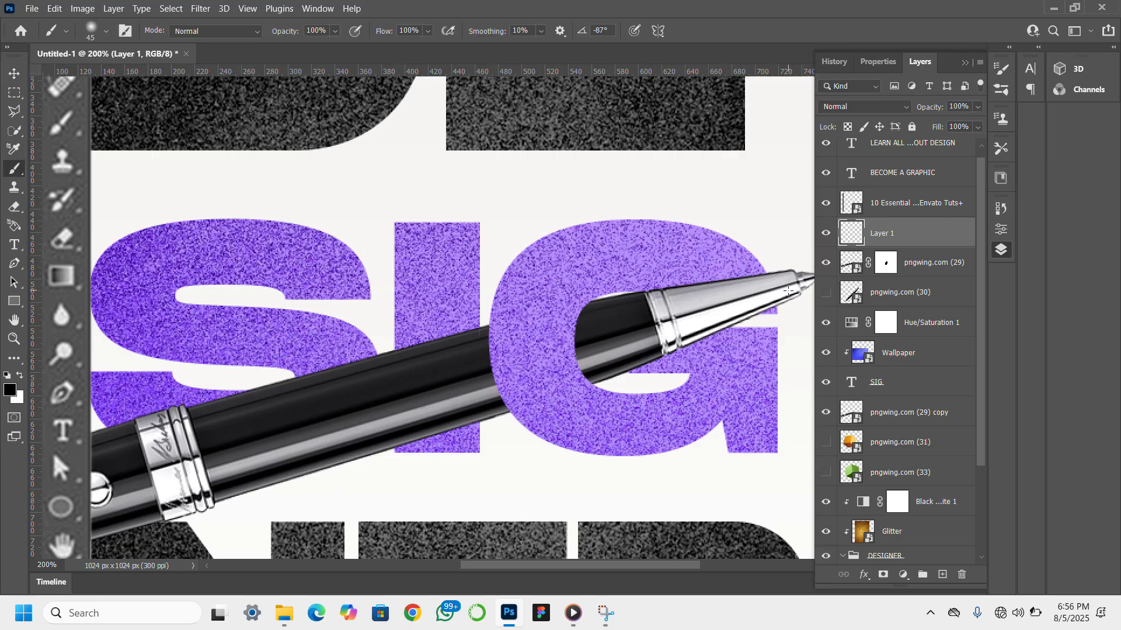
click(732, 296)
key(ctrl+z)
drag(935, 235, 935, 283)
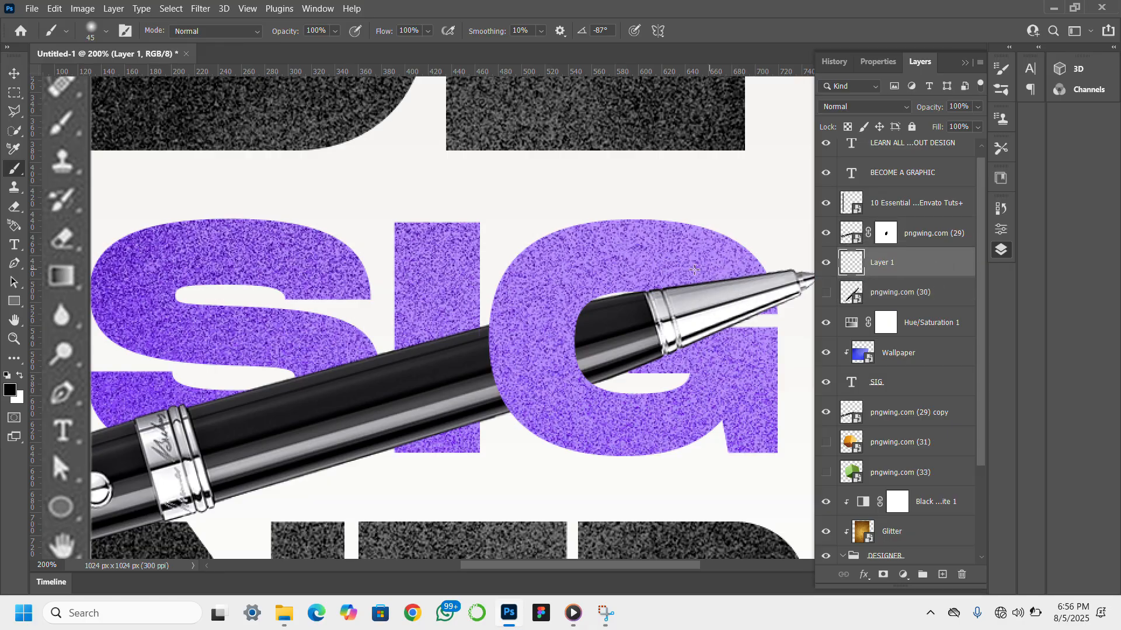
click(738, 276)
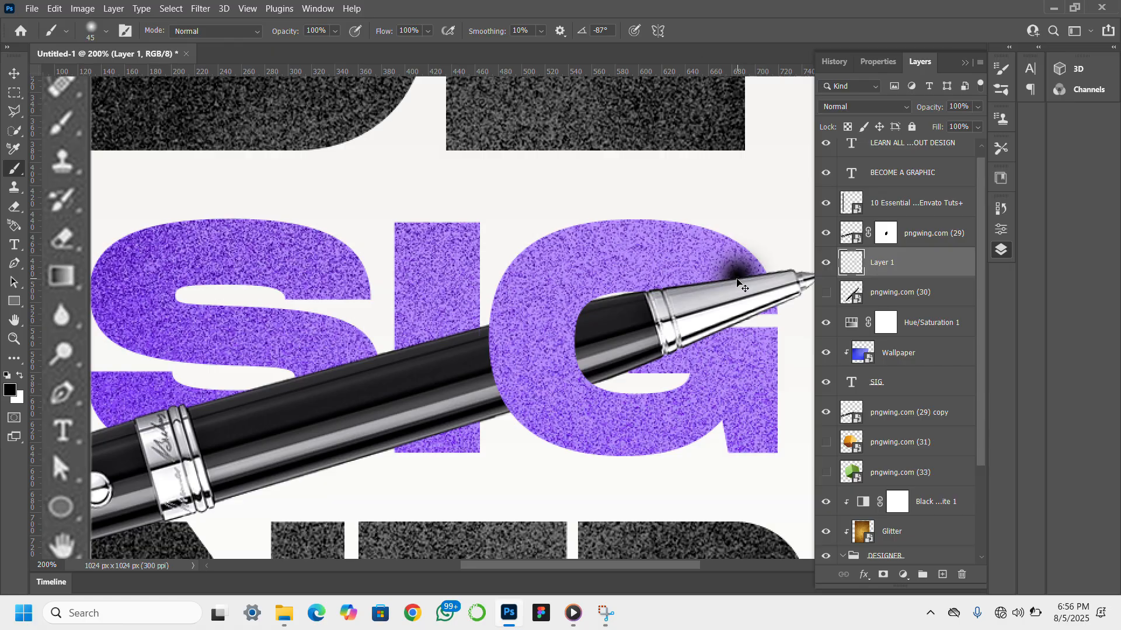
key(ctrl+z)
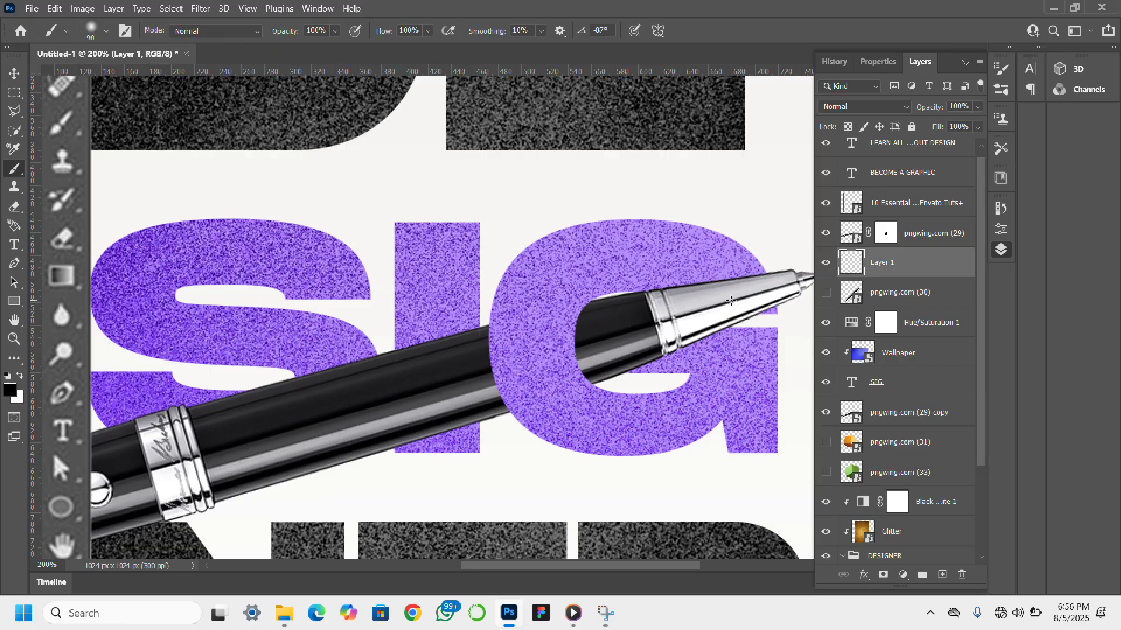
click(732, 300)
key(ctrl+z)
- Paint a soft black shadow on Layer 1 along the silver tip's upper edge with the 50 px brush and set the layer's opacity to 63%
click(737, 292)
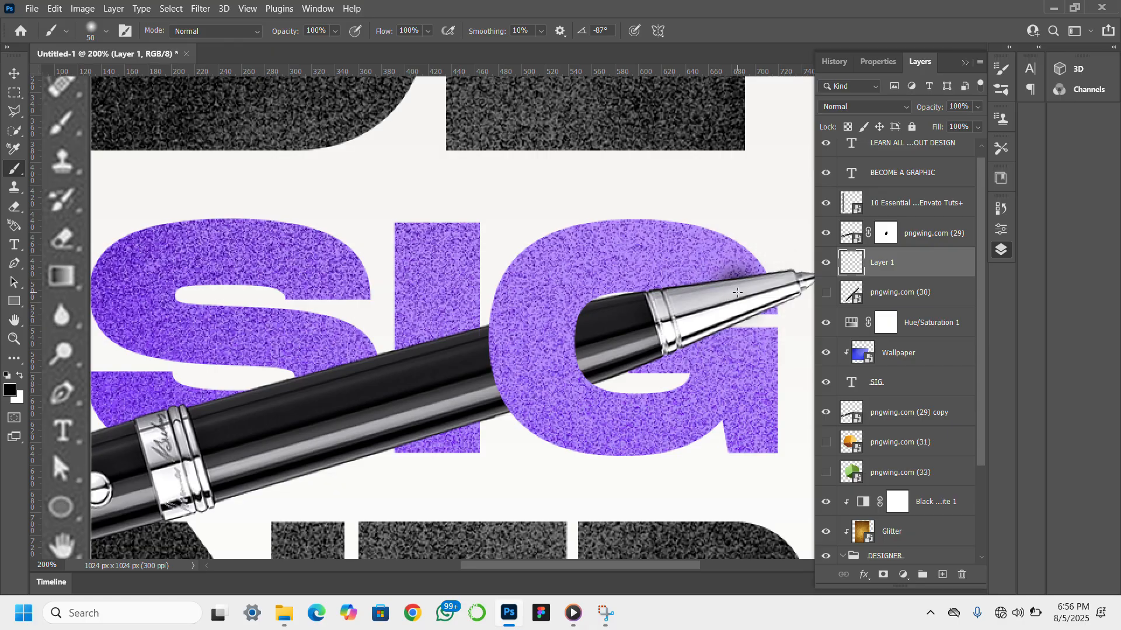
click(706, 298)
click(674, 304)
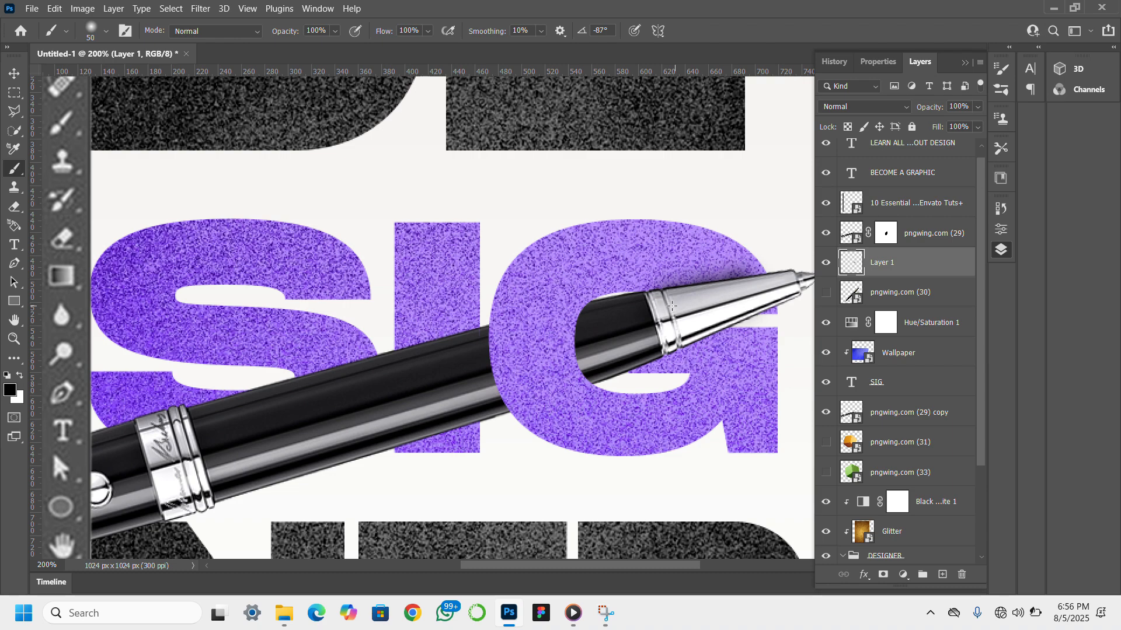
click(657, 305)
click(577, 317)
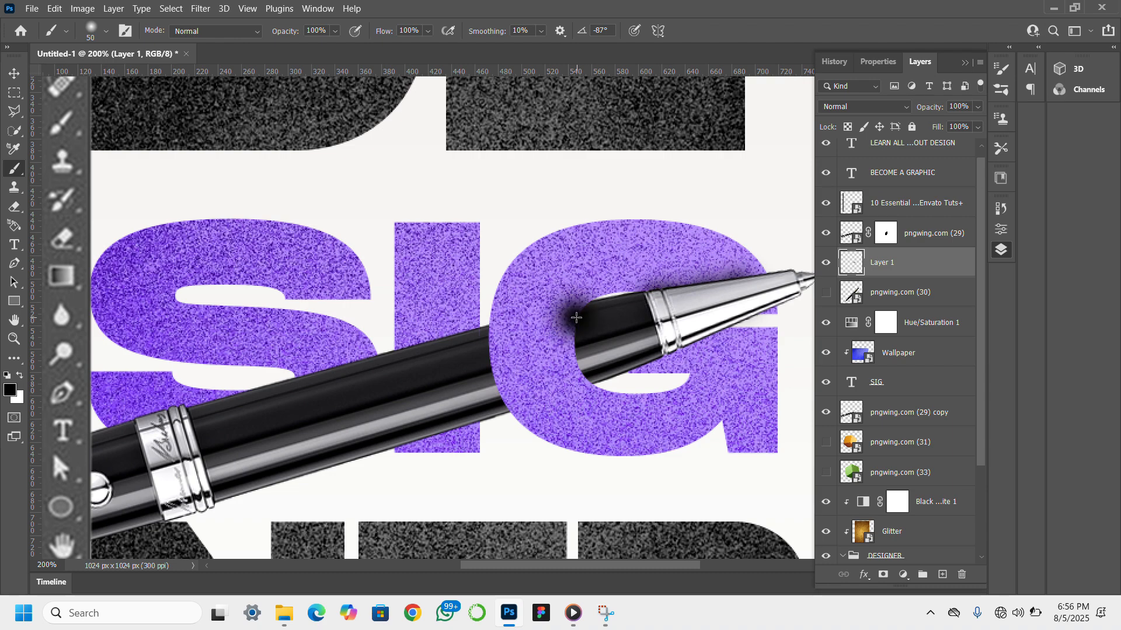
key(ctrl+z)
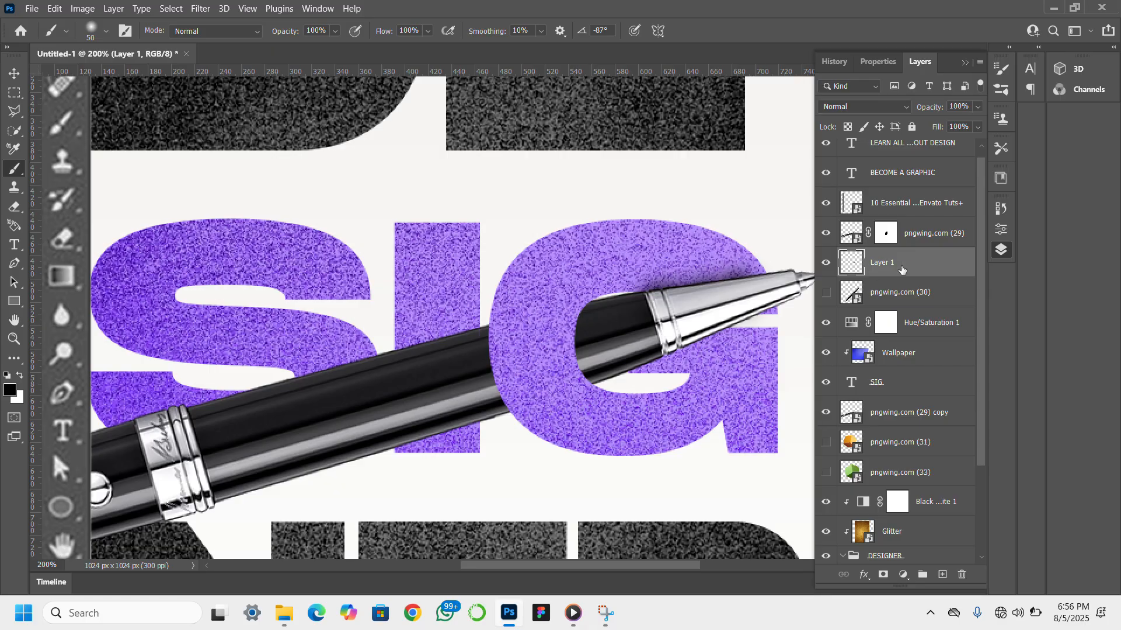
scroll(907, 274, down, 2)
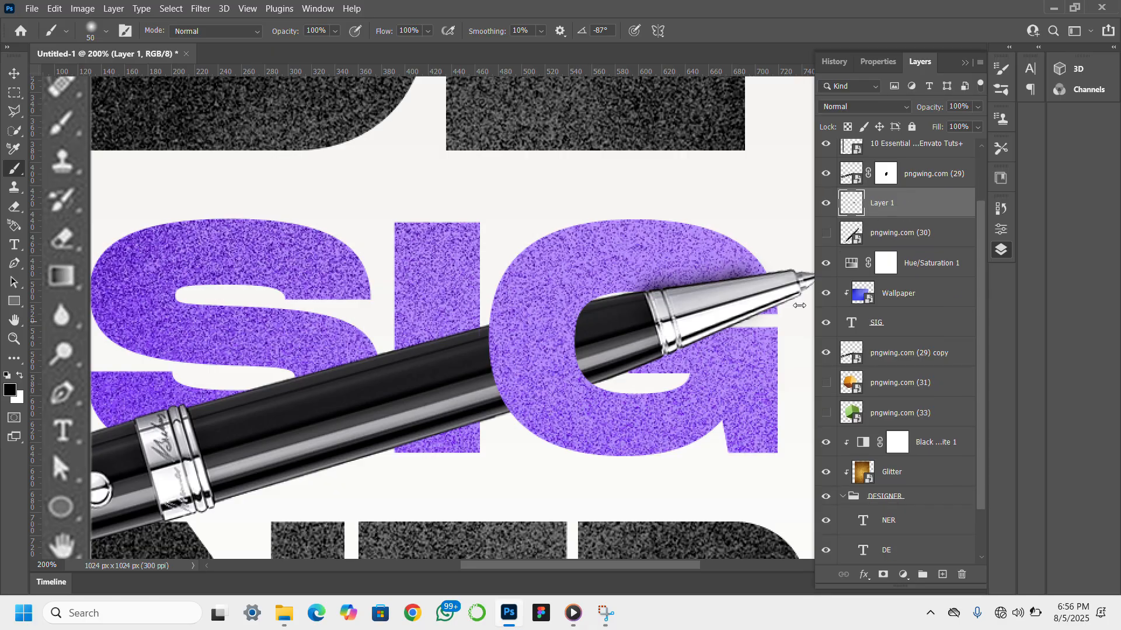
click(757, 285)
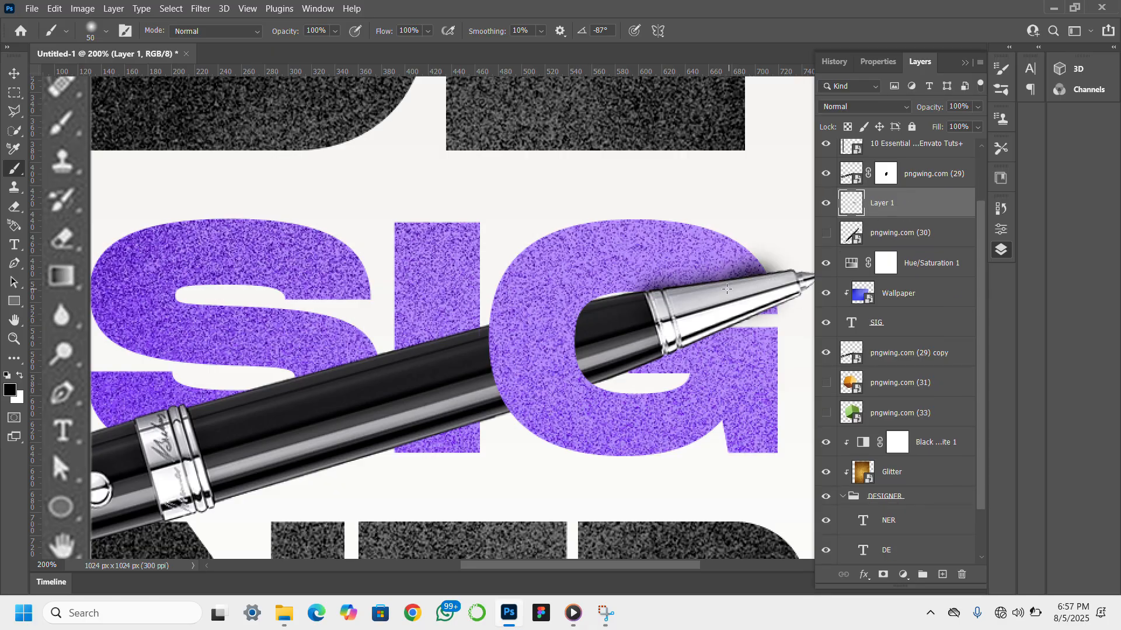
click(718, 297)
click(698, 299)
click(679, 301)
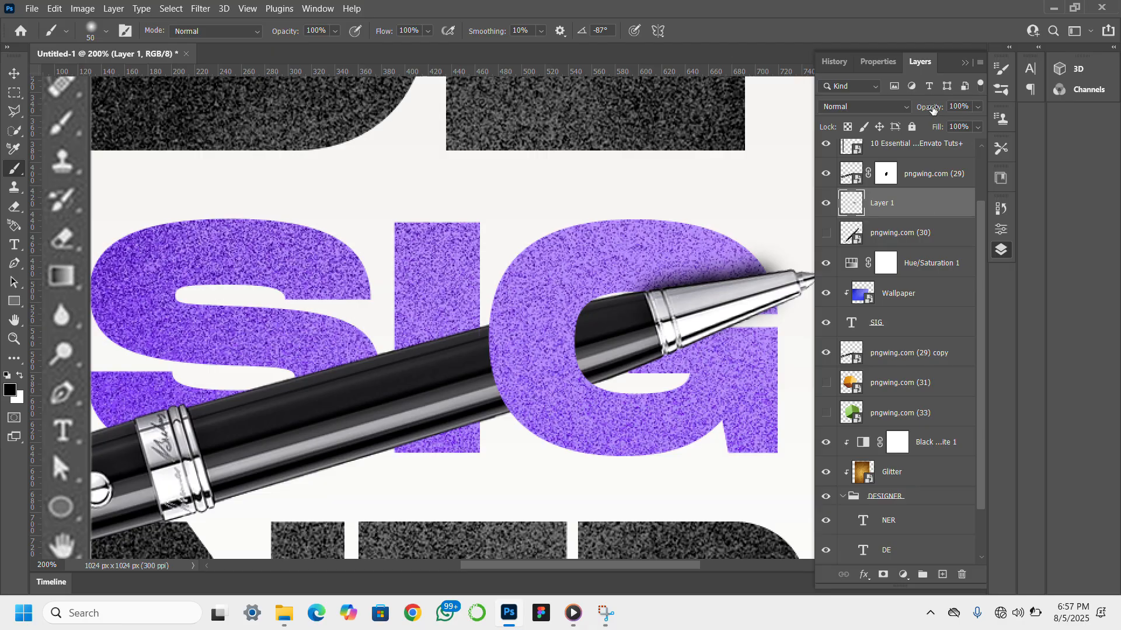
drag(932, 111, 906, 113)
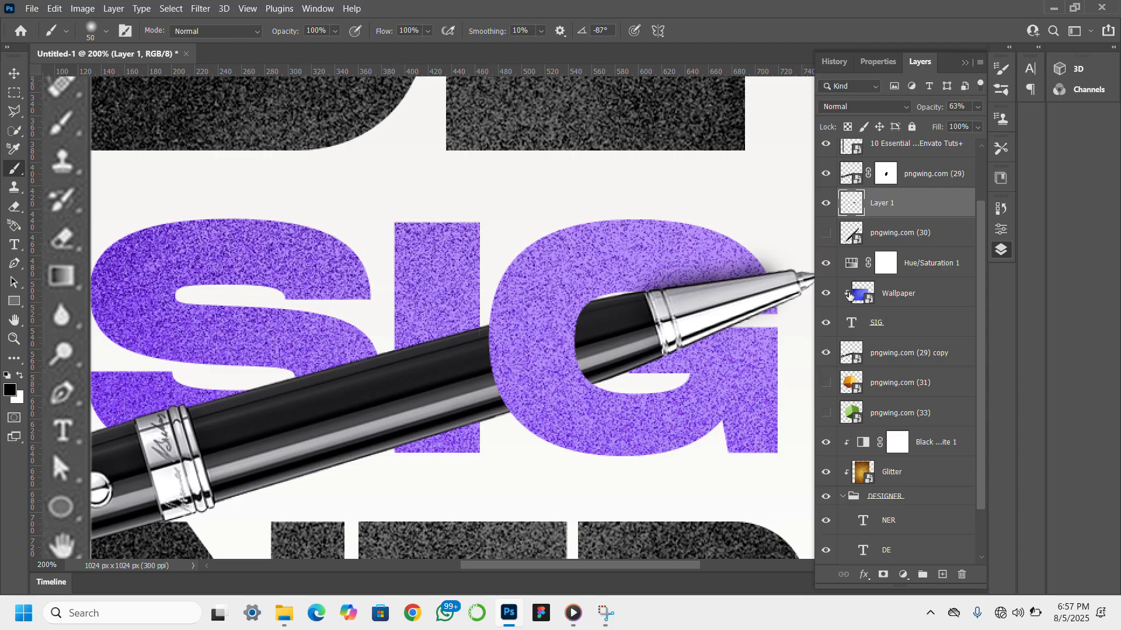
- Add a new empty layer directly above the pngwing.com (29) copy layer
scroll(936, 274, down, 2)
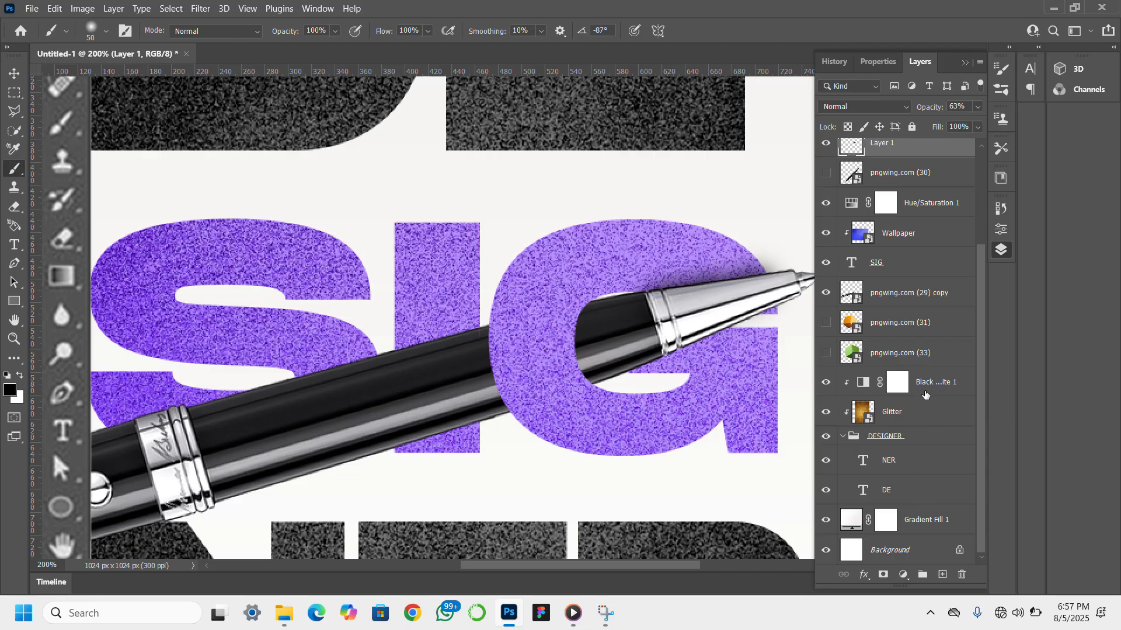
click(932, 325)
click(930, 297)
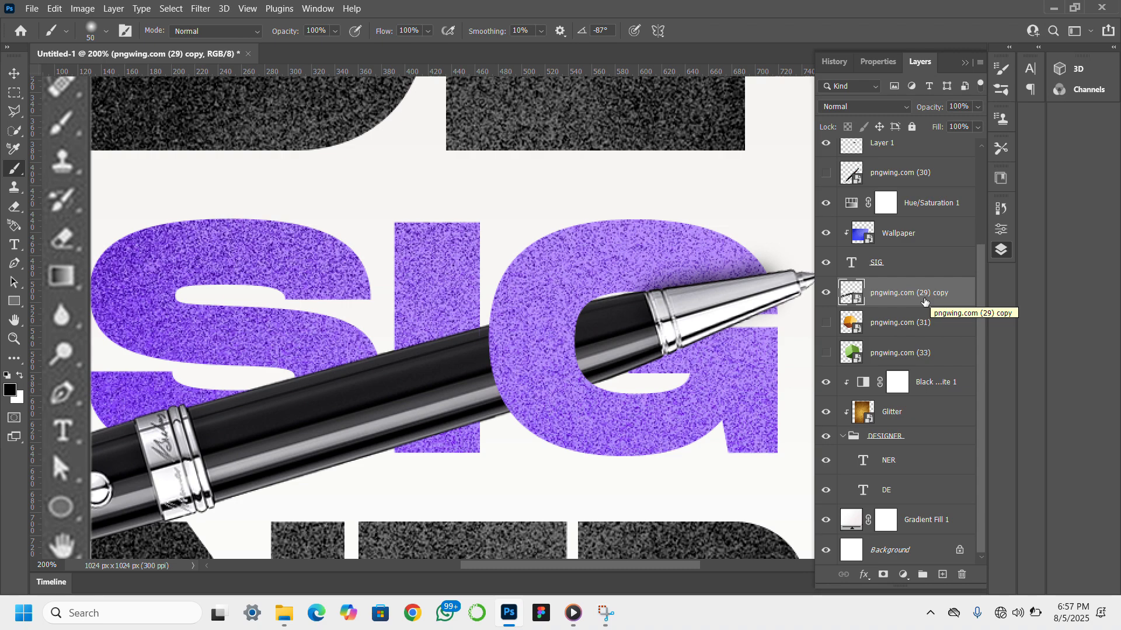
click(826, 294)
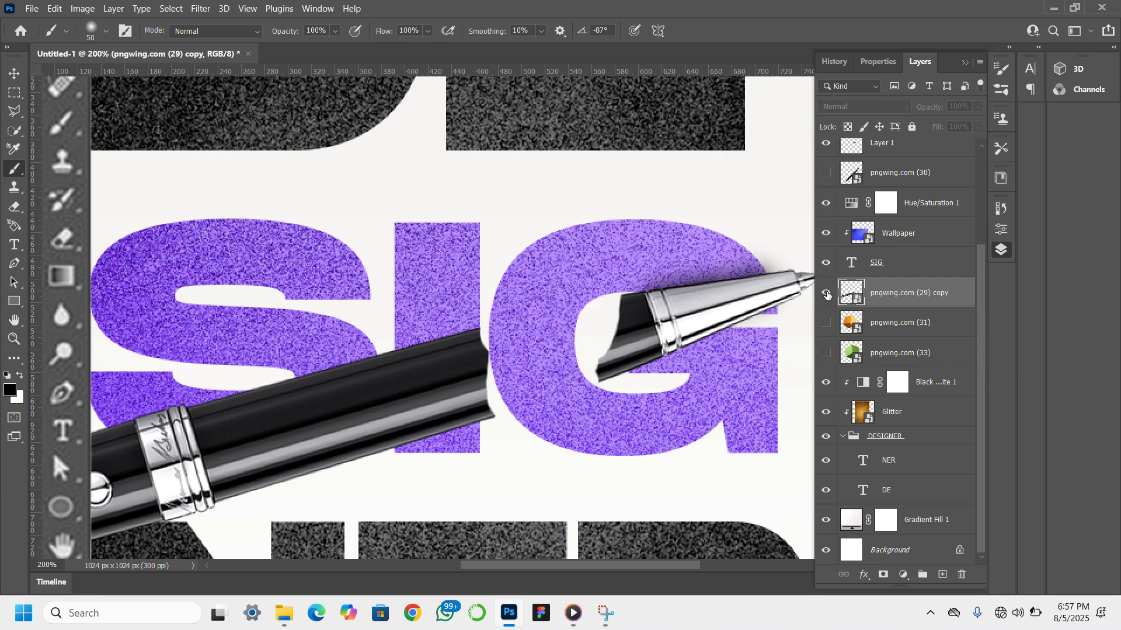
click(826, 293)
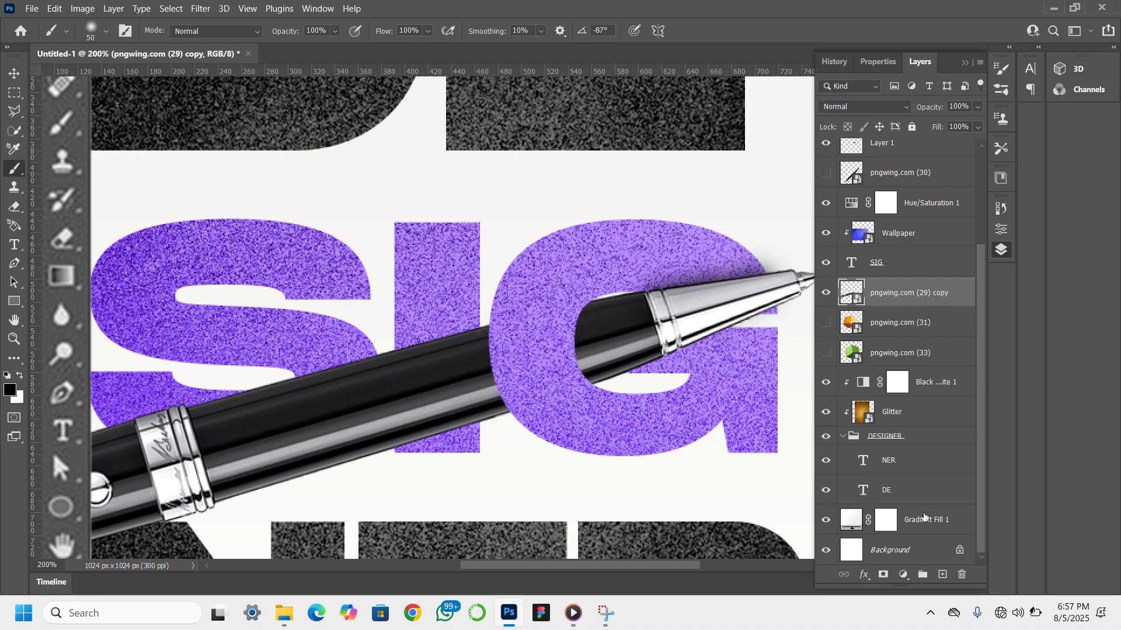
click(942, 575)
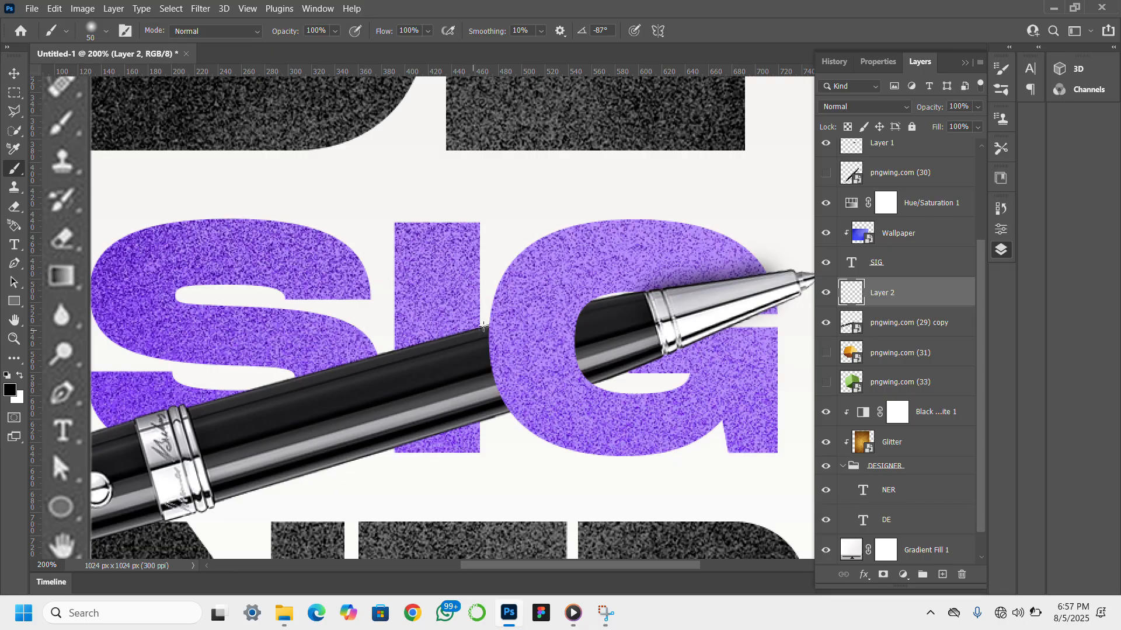
- Paint a soft black shadow on Layer 1 with the 50 px brush along the pen barrel's upper edge, across the I and the lower S
scroll(913, 283, up, 2)
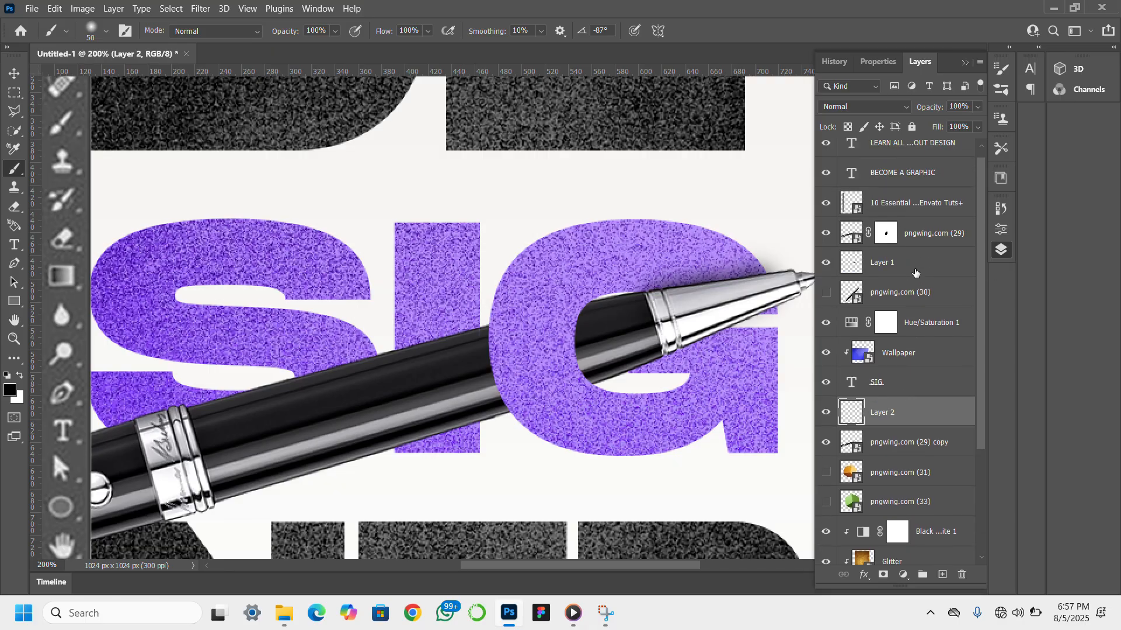
click(914, 270)
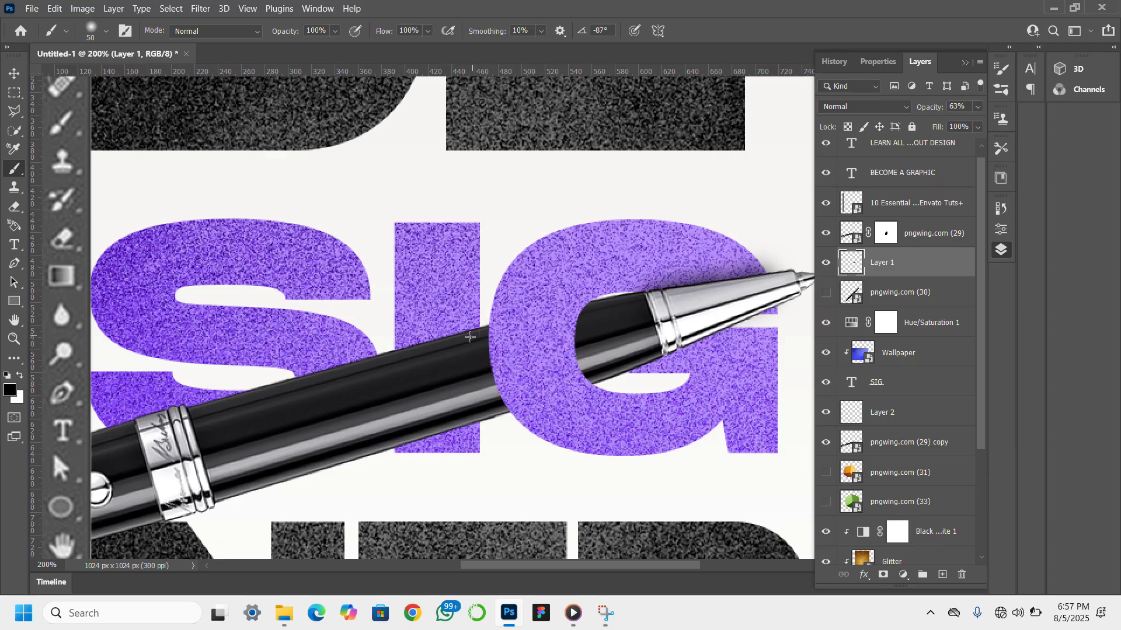
click(470, 336)
click(446, 350)
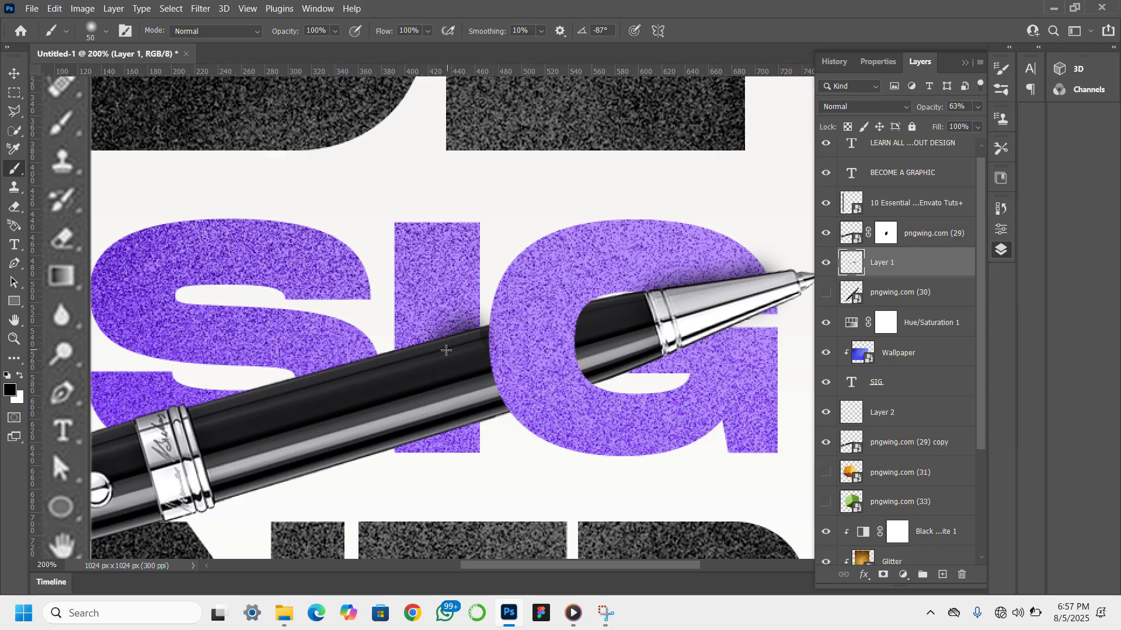
click(425, 362)
click(404, 363)
click(374, 366)
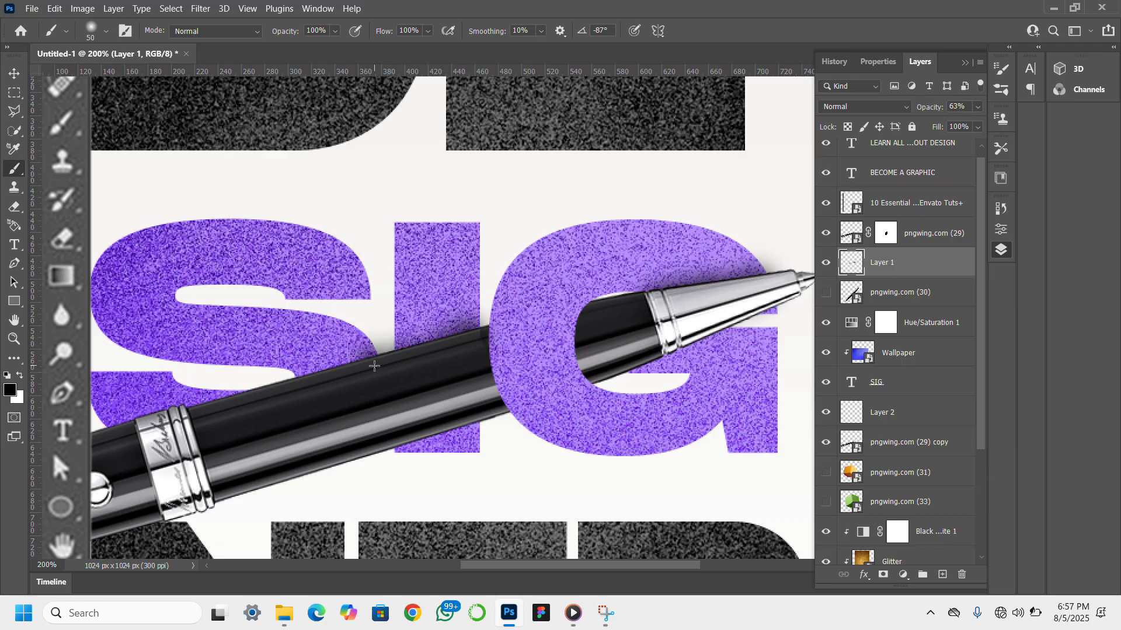
click(349, 376)
click(330, 379)
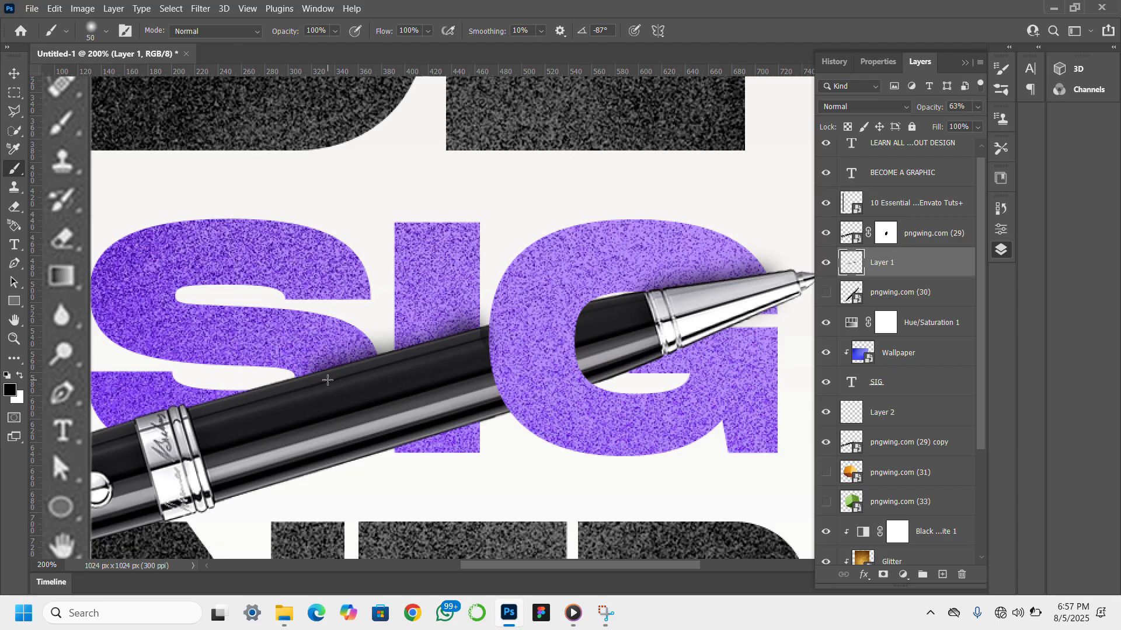
click(306, 384)
click(223, 402)
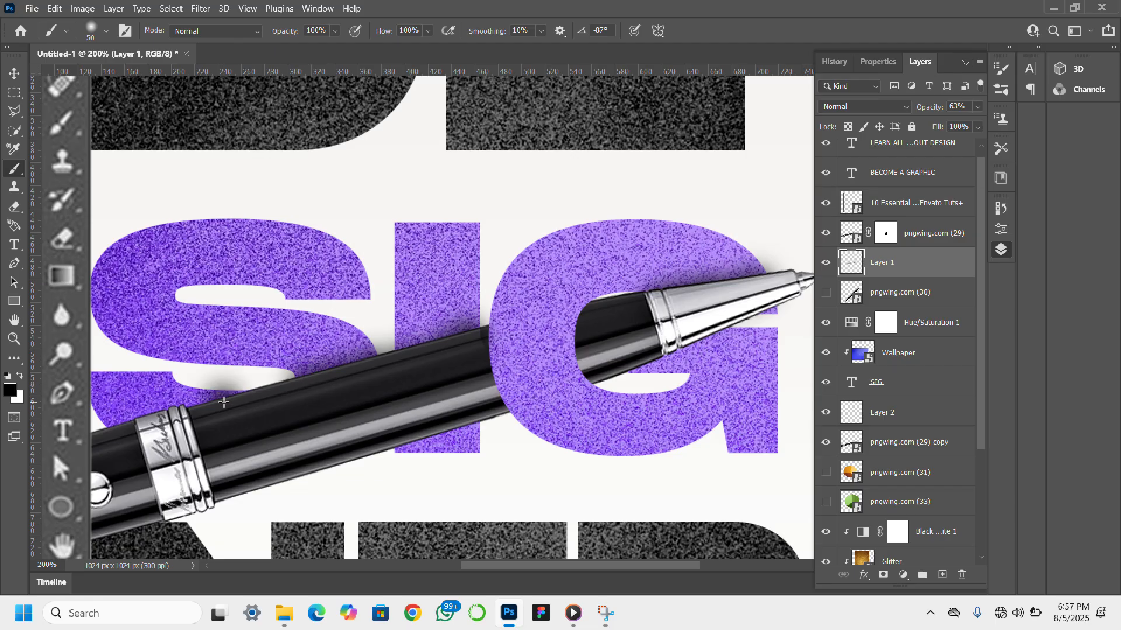
key(ctrl+z)
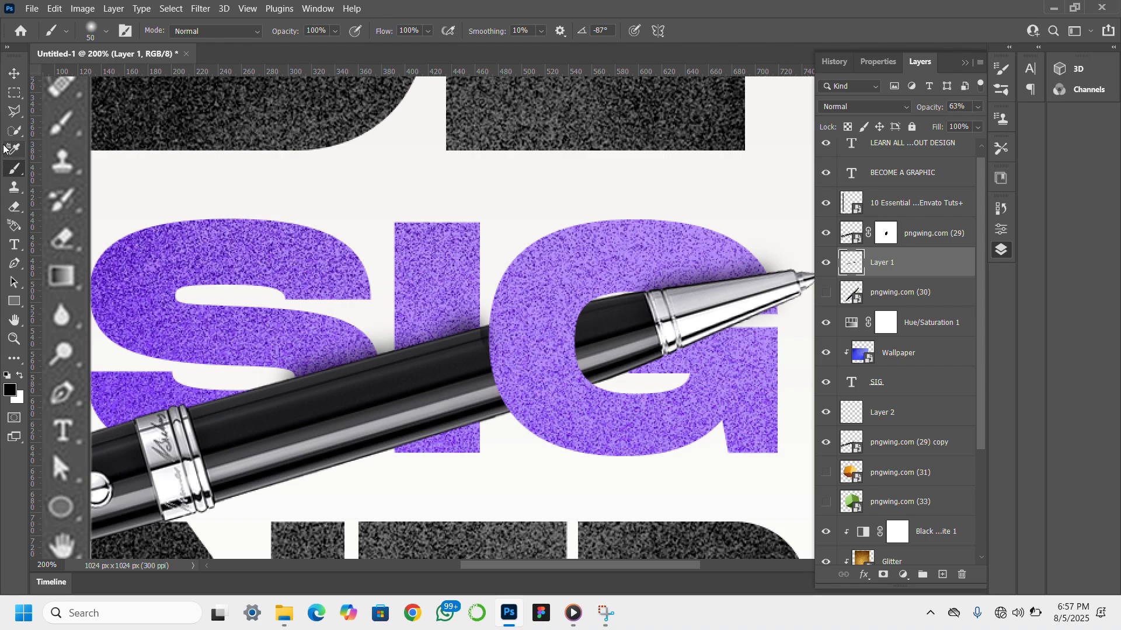
- Move the LEARN ALL YOU NEED TO KNOW ABOUT DESIGN tagline slightly upward so it sits just above the lower horizontal guide
click(7, 73)
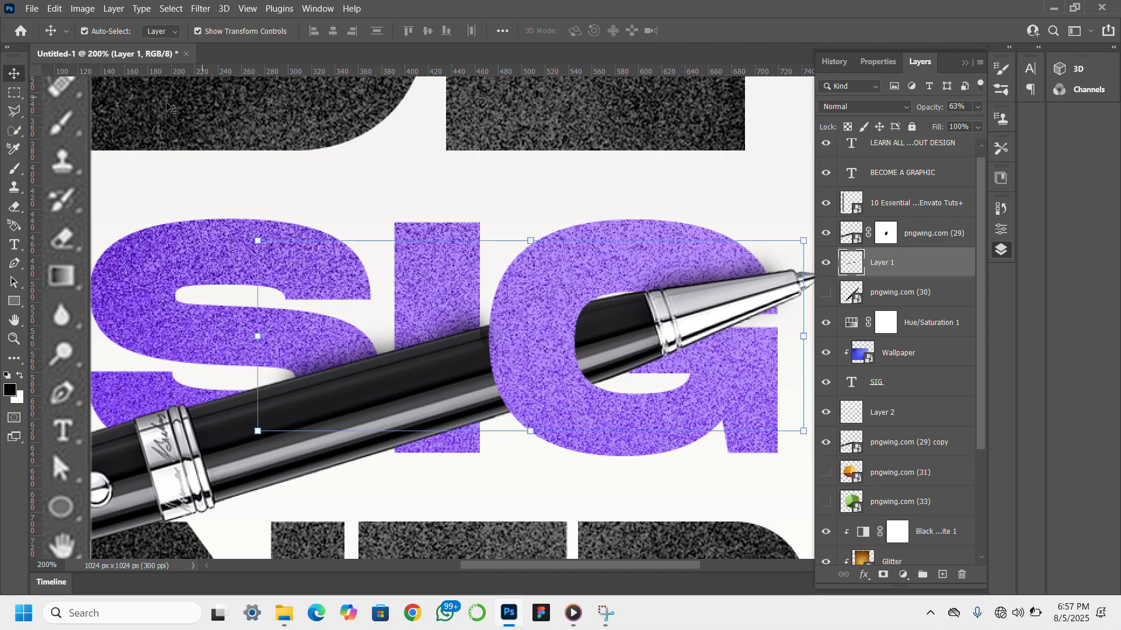
click(12, 339)
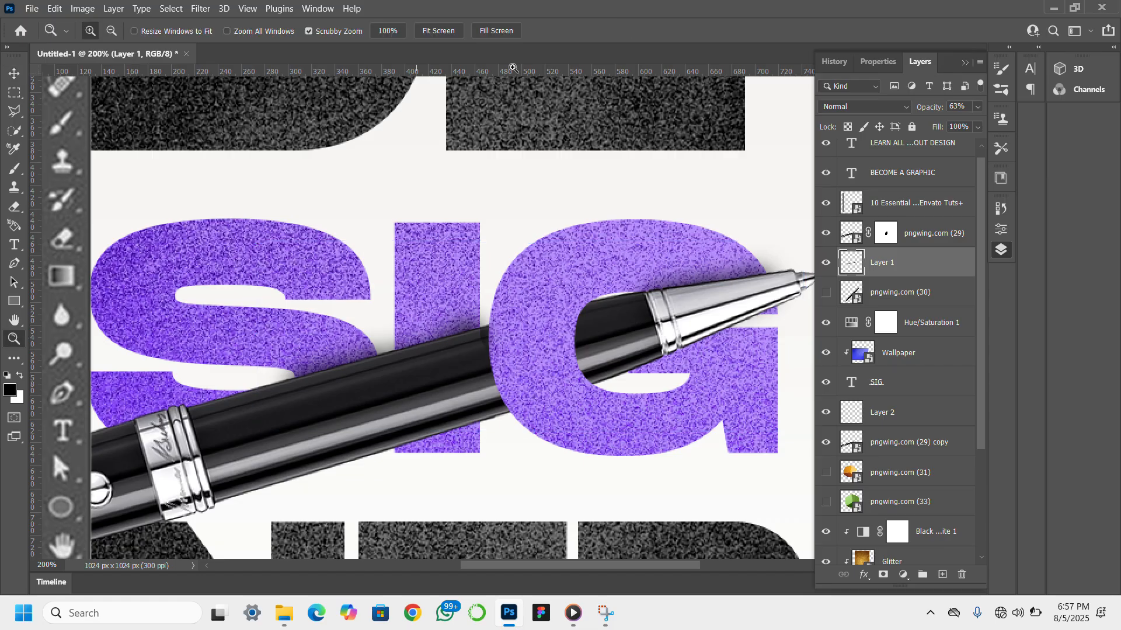
click(436, 33)
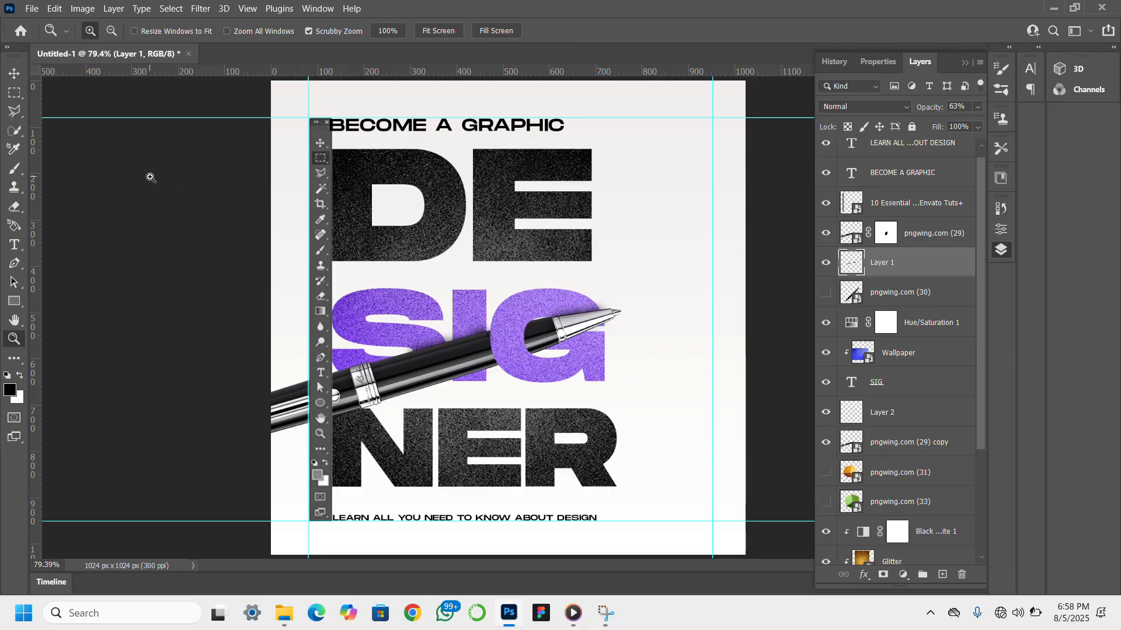
click(14, 73)
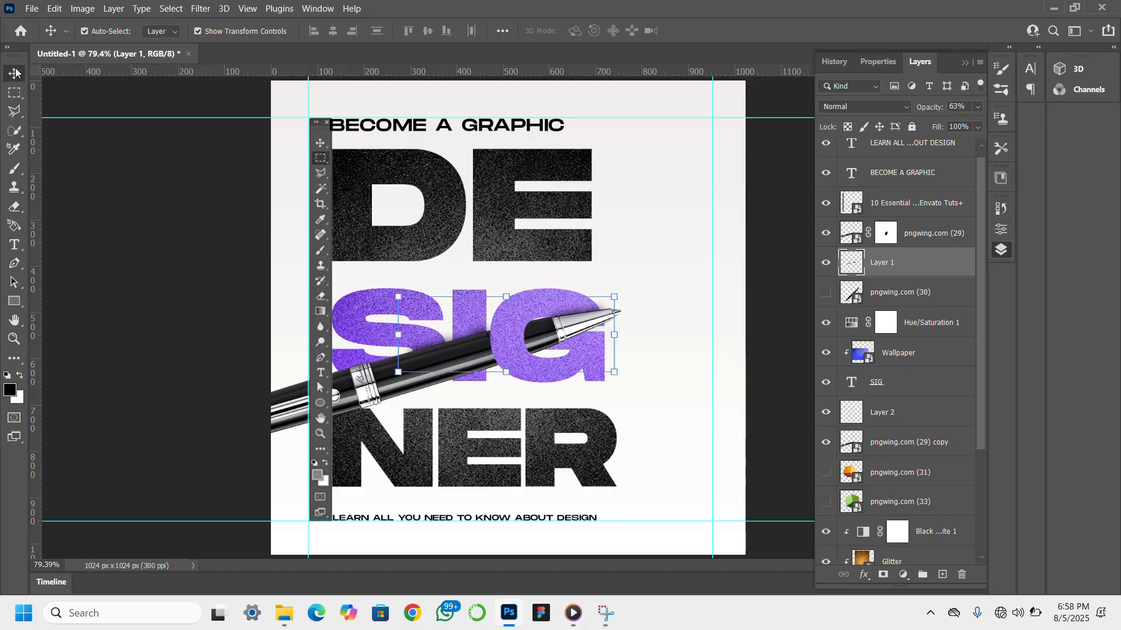
click(235, 344)
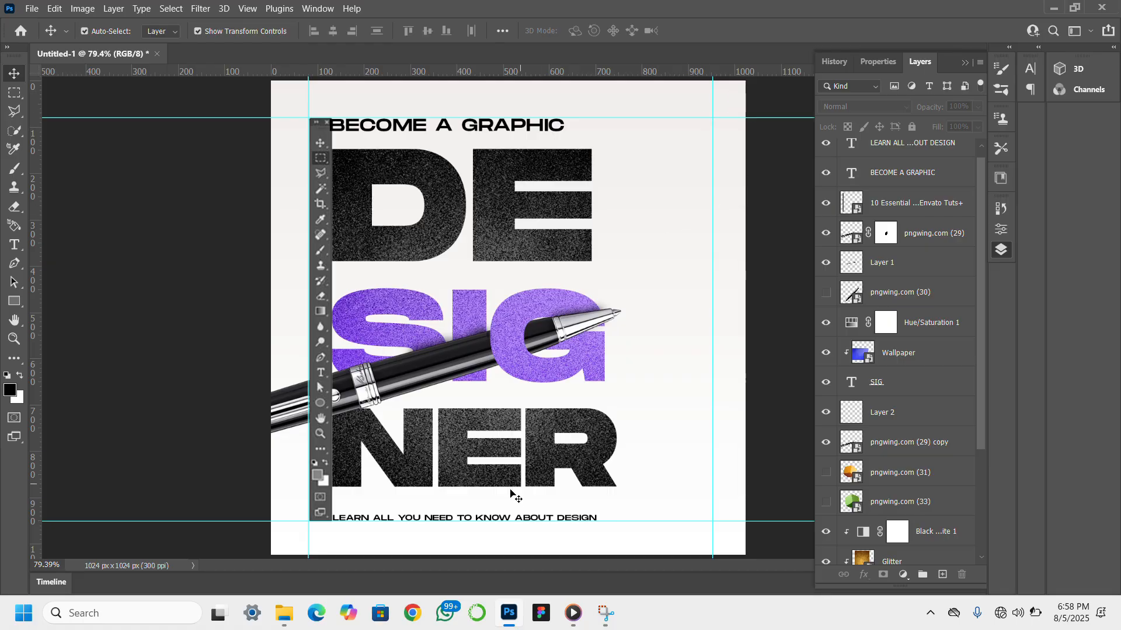
click(490, 517)
drag(489, 519, 488, 516)
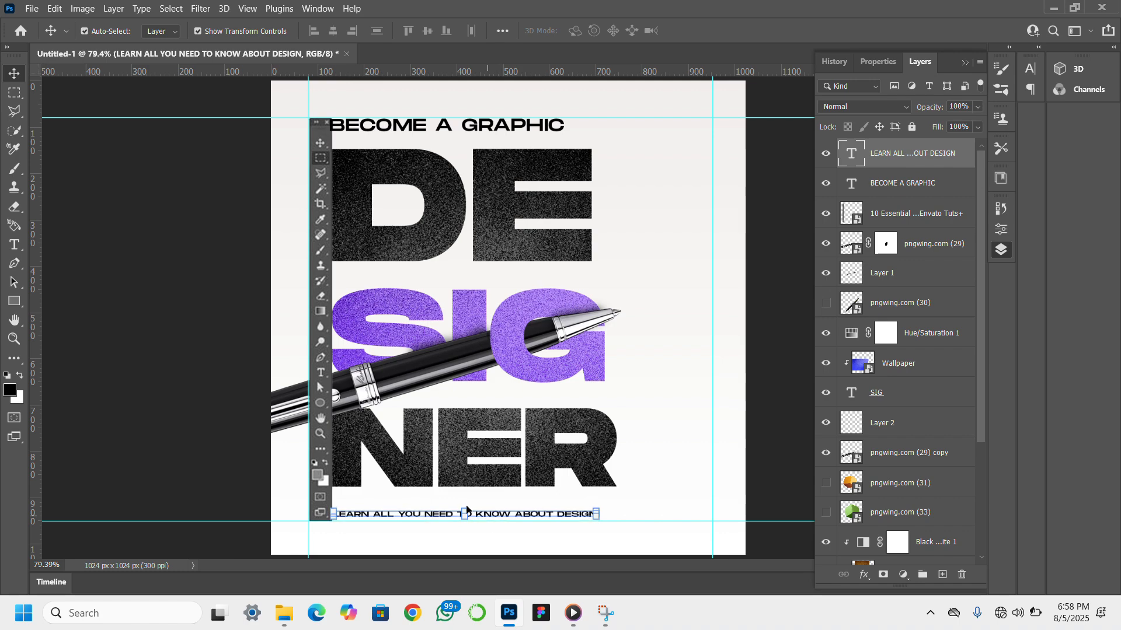
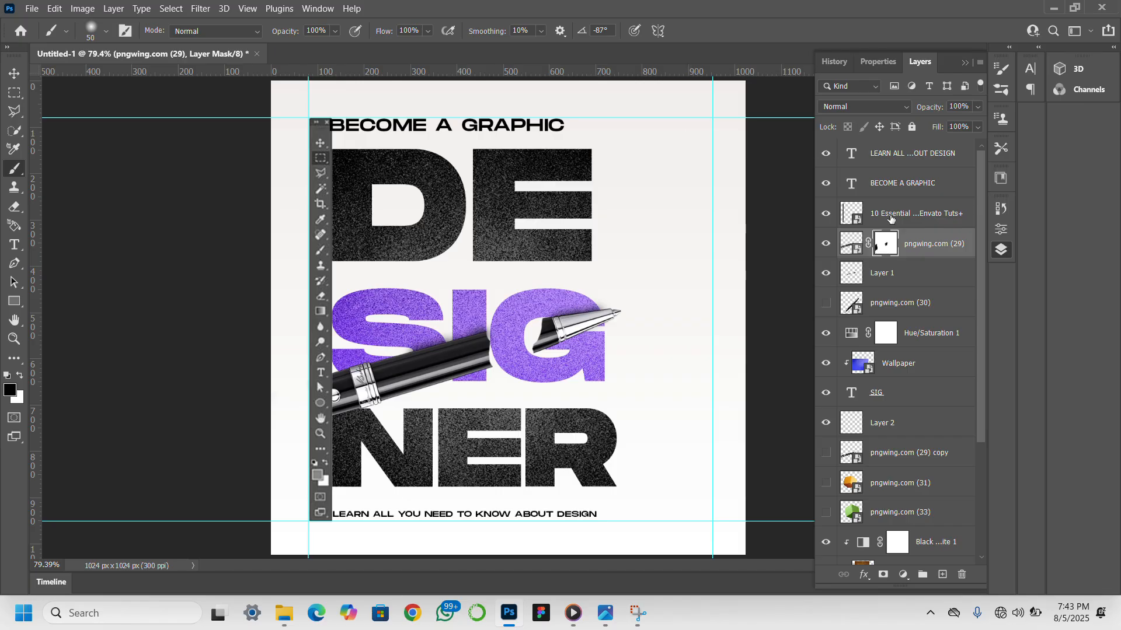
- Show the pngwing.com (29) copy layer, add a layer mask to it and paint away the barrel end sticking out left of the toolbar graphic
click(826, 453)
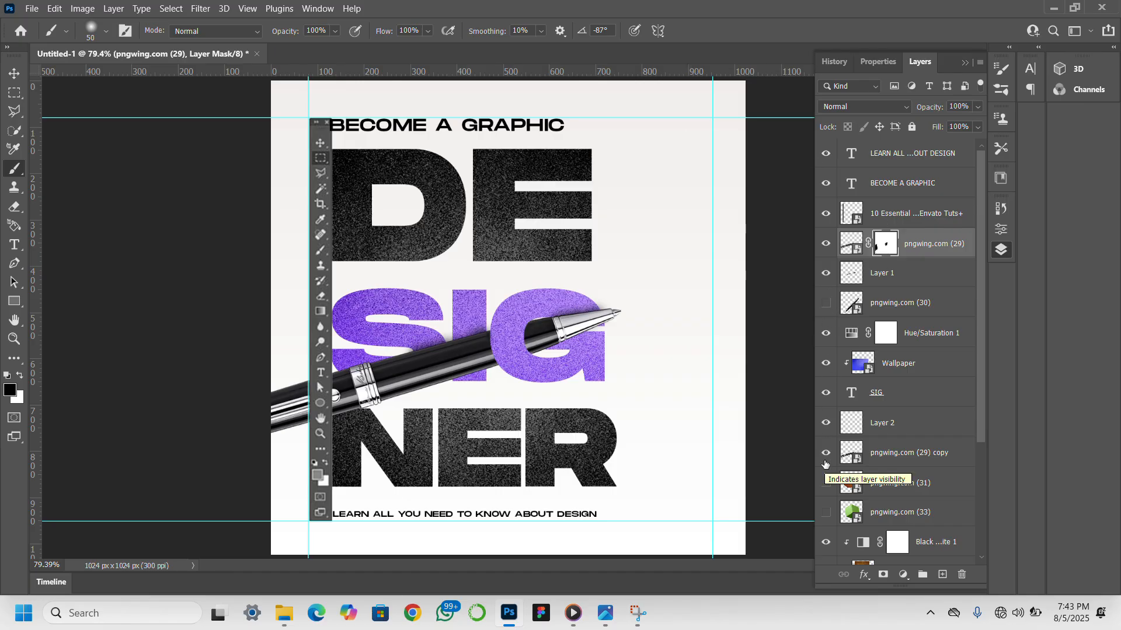
click(883, 575)
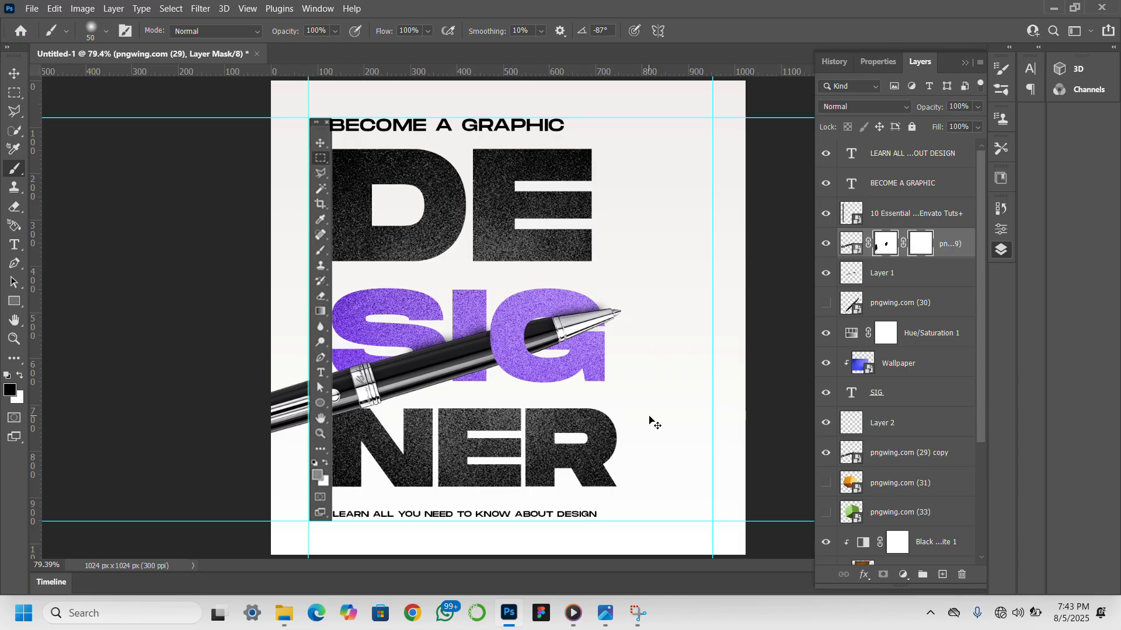
key(ctrl+z)
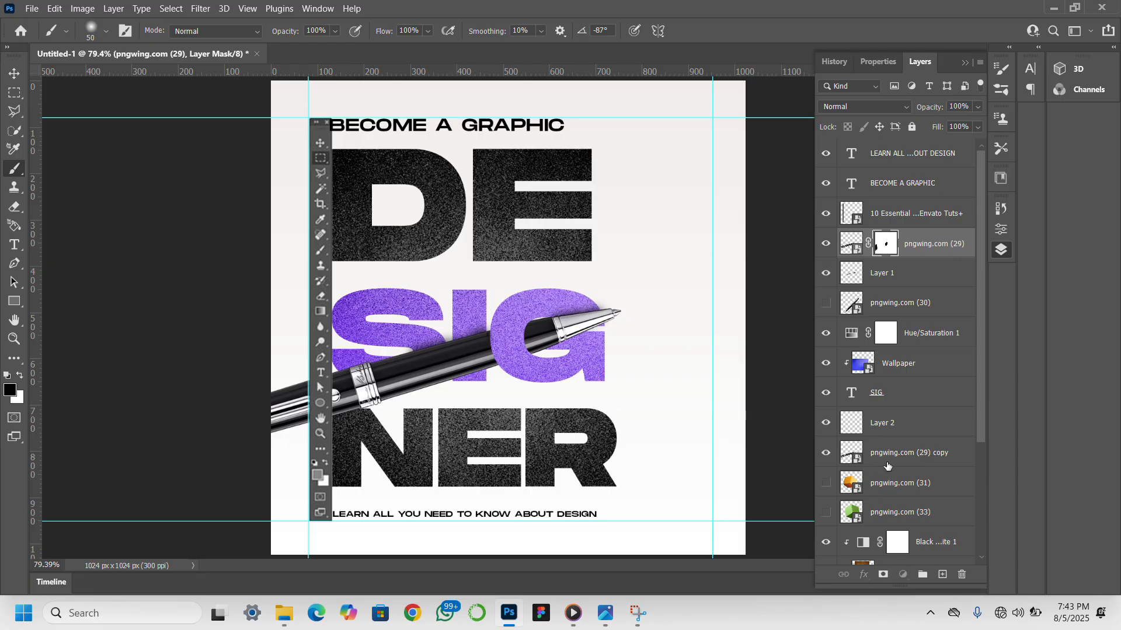
click(888, 465)
click(883, 575)
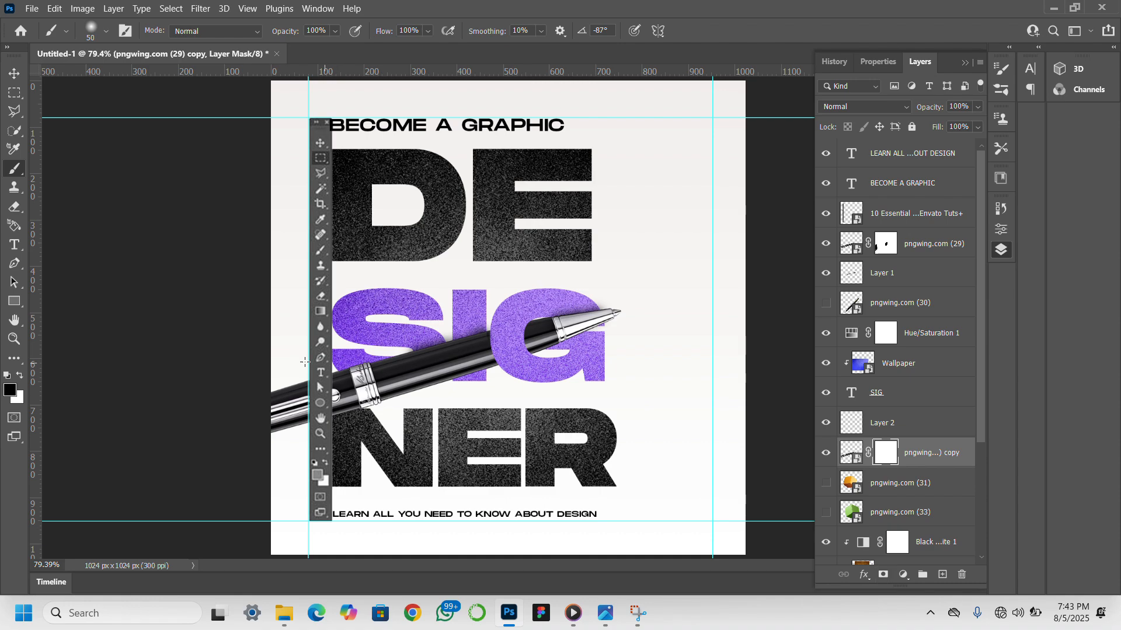
mouse_move(304, 362)
mouse_down()
mouse_move(292, 412)
mouse_move(282, 352)
mouse_move(274, 409)
mouse_up()
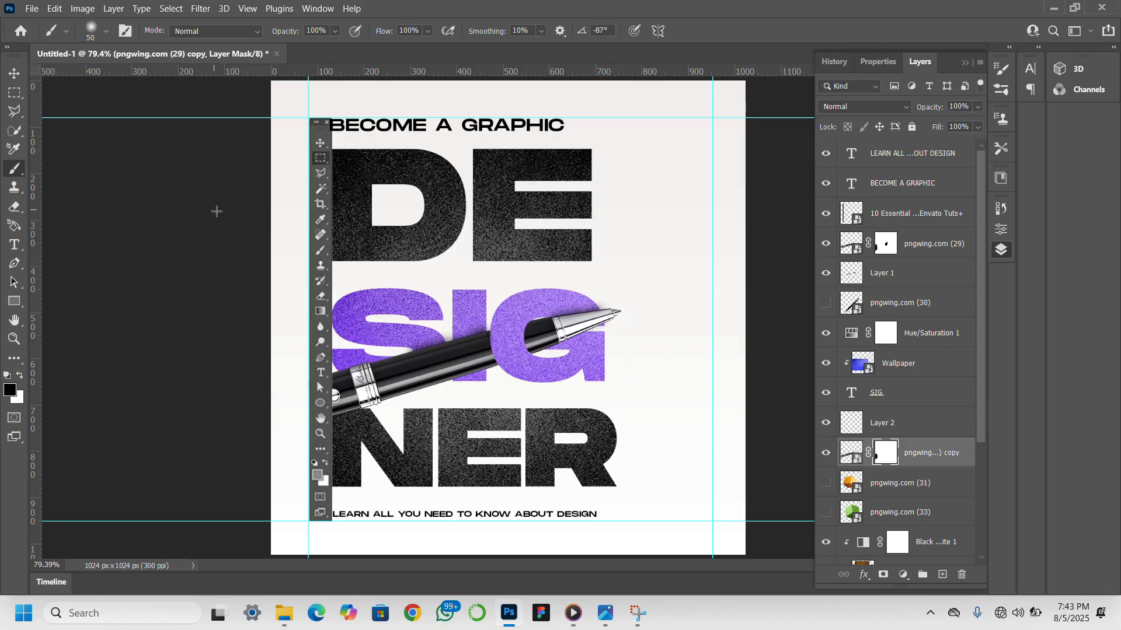
click(15, 93)
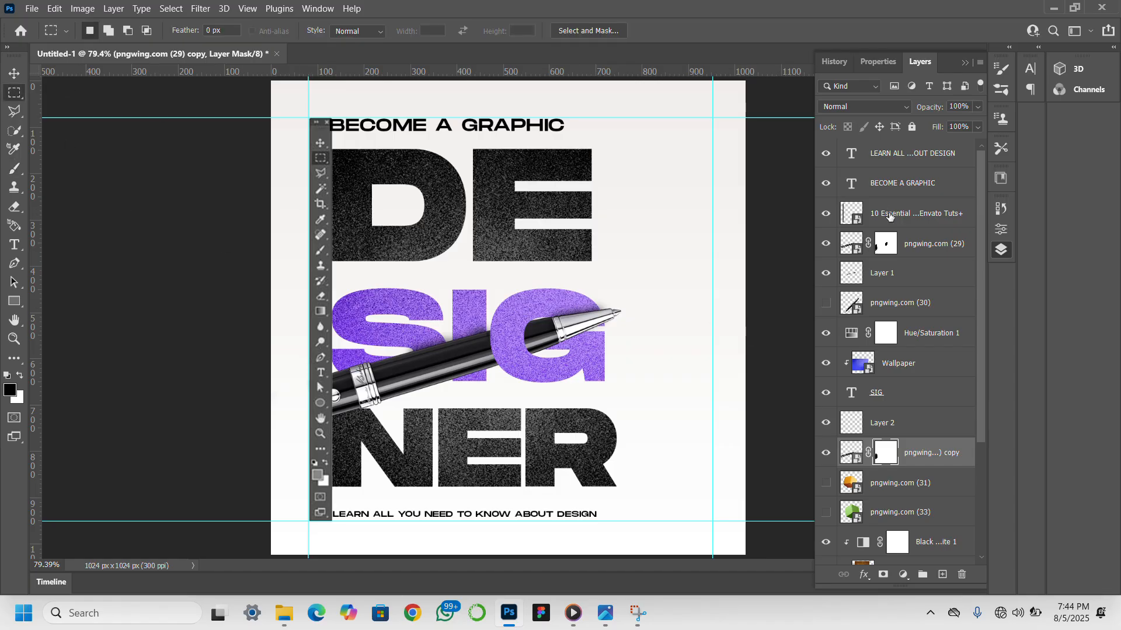
- Compare the design with and without the Layer 1 shadow and the pngwing.com (29) pen
click(825, 272)
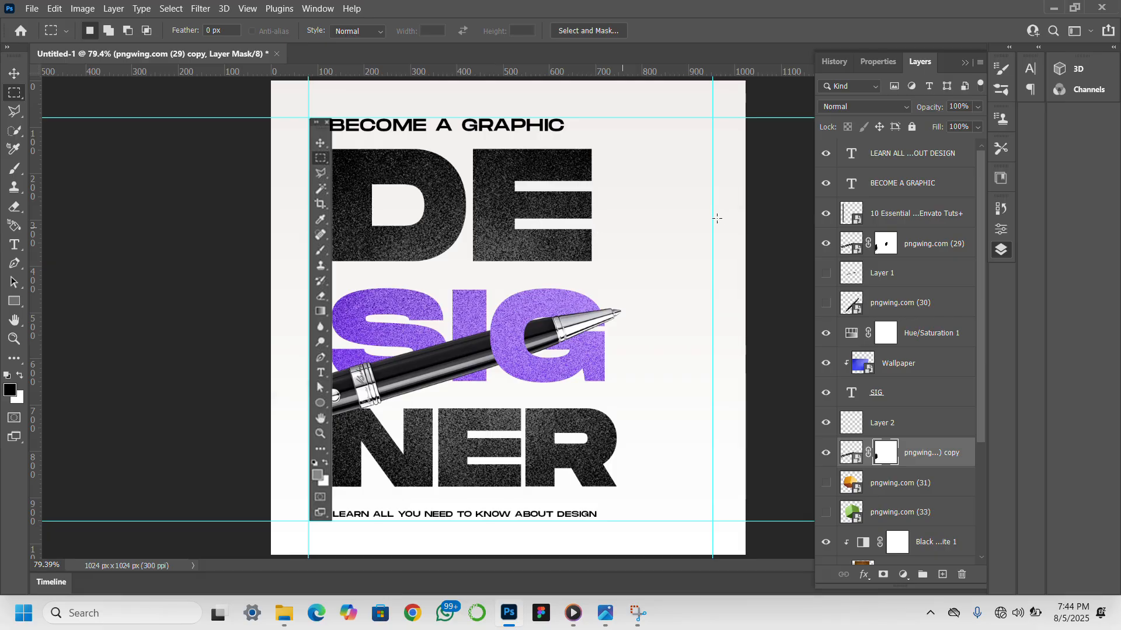
click(825, 245)
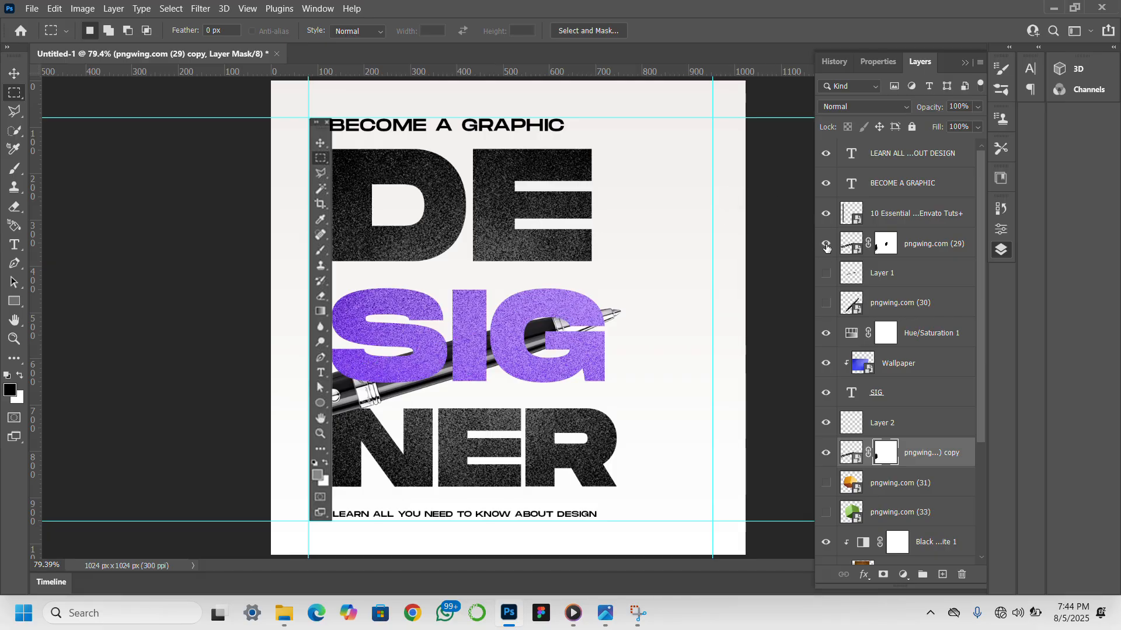
click(825, 247)
click(826, 272)
- Show the pngwing.com (30) fountain pen and place its layer at the top of the layer stack
click(826, 302)
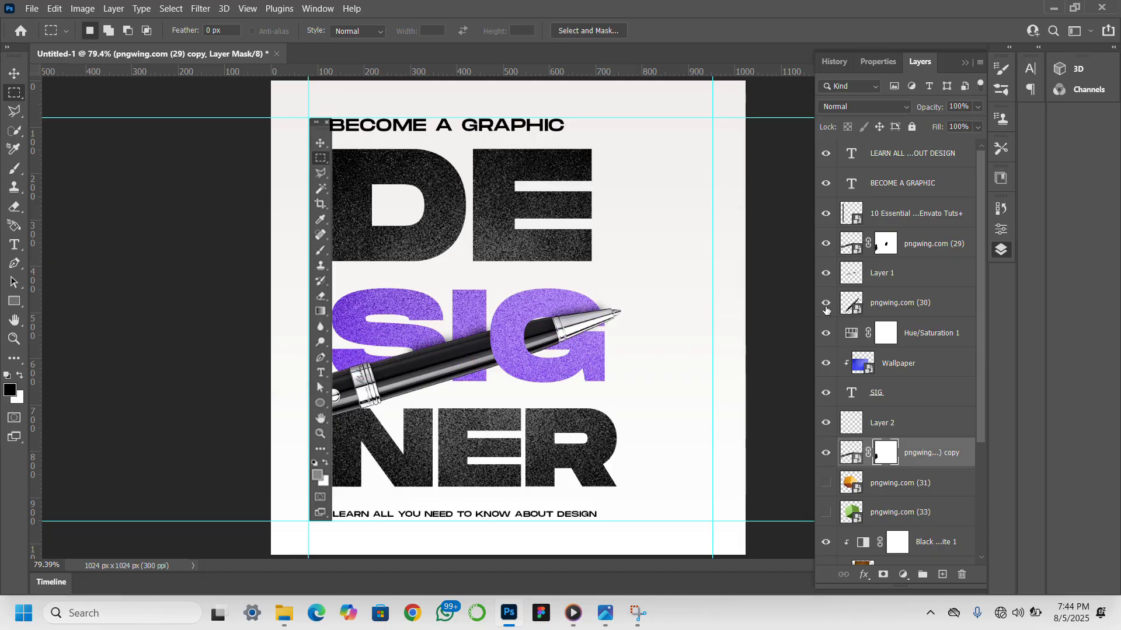
click(14, 73)
click(911, 303)
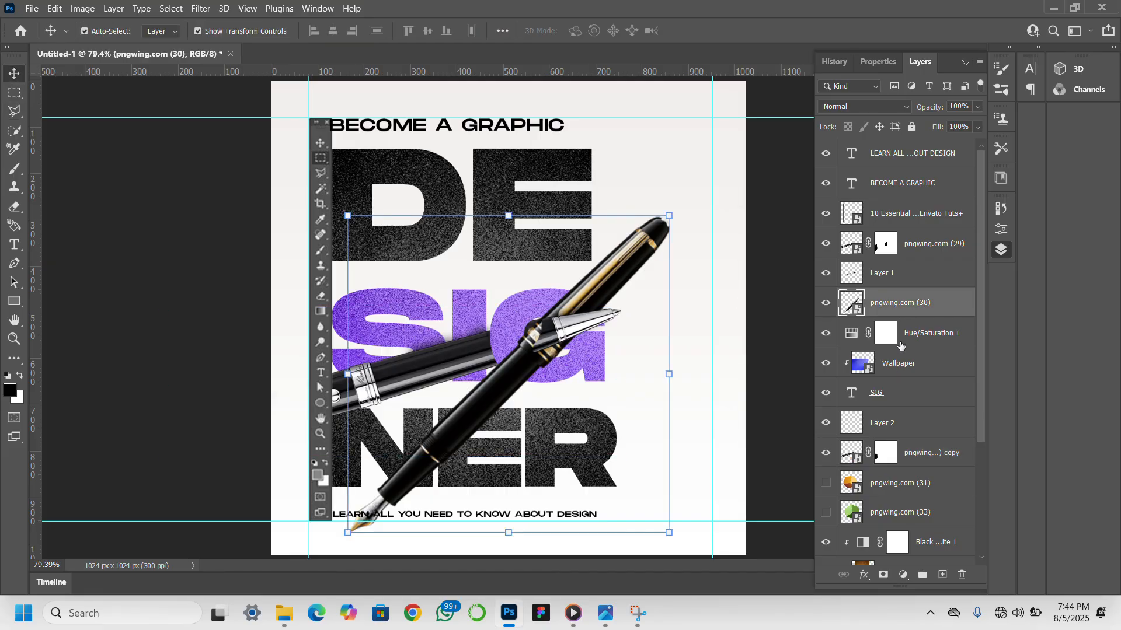
drag(921, 311, 917, 201)
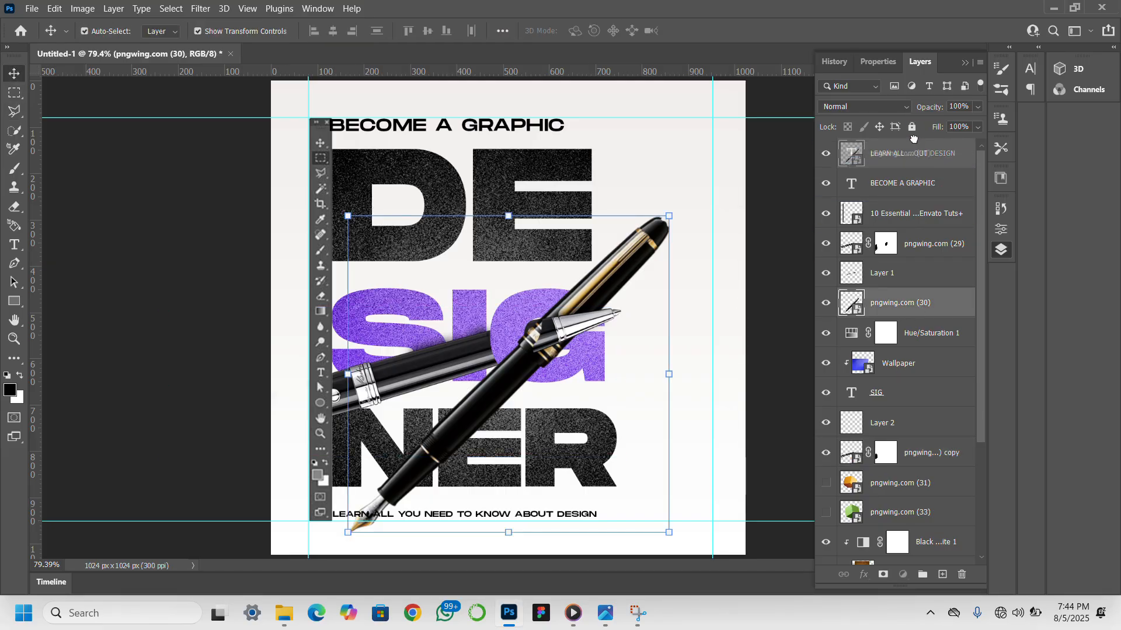
drag(914, 138, 913, 140)
click(663, 241)
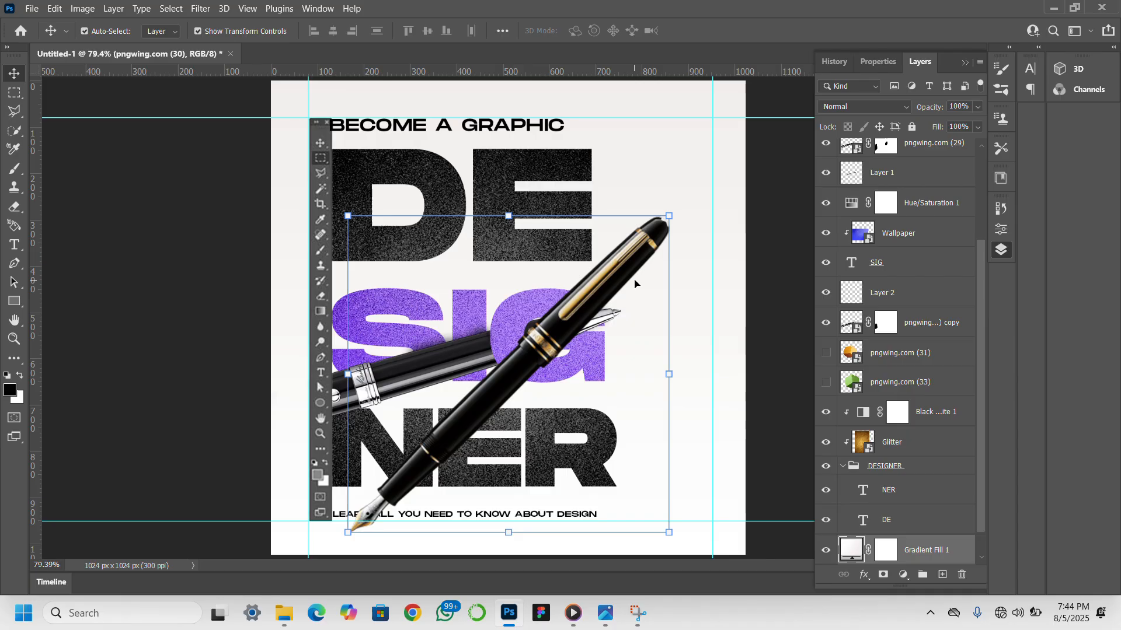
click(663, 241)
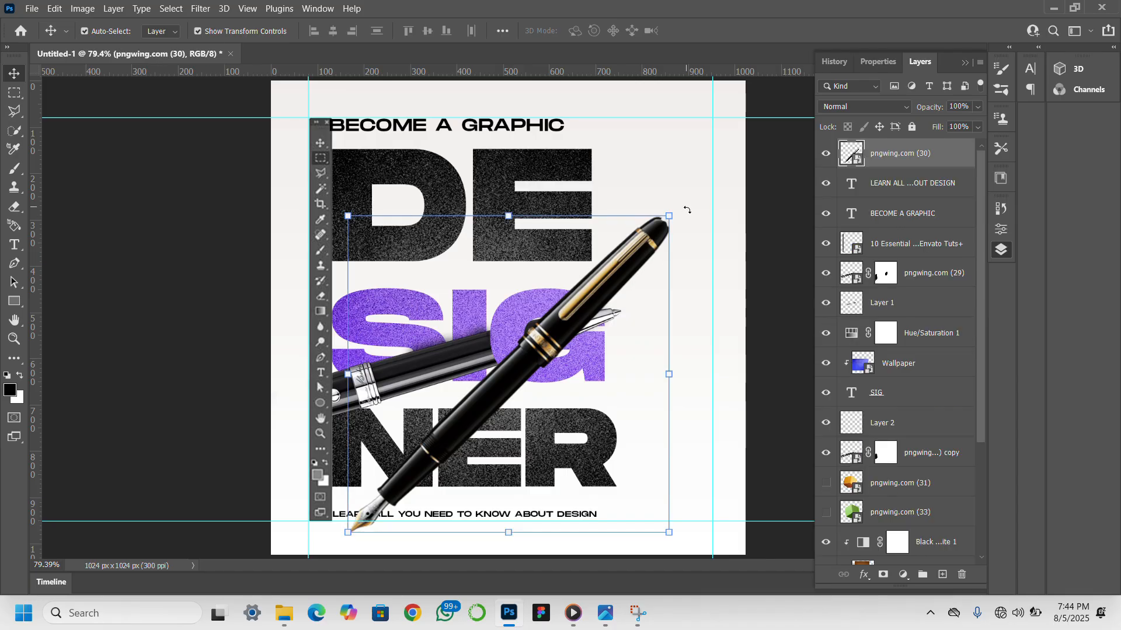
- Rotate the fountain pen to about 55.36°, scale it to about 32.09% and position it diagonally across the NER lettering
drag(702, 280, 622, 249)
key(Escape)
drag(746, 350, 658, 629)
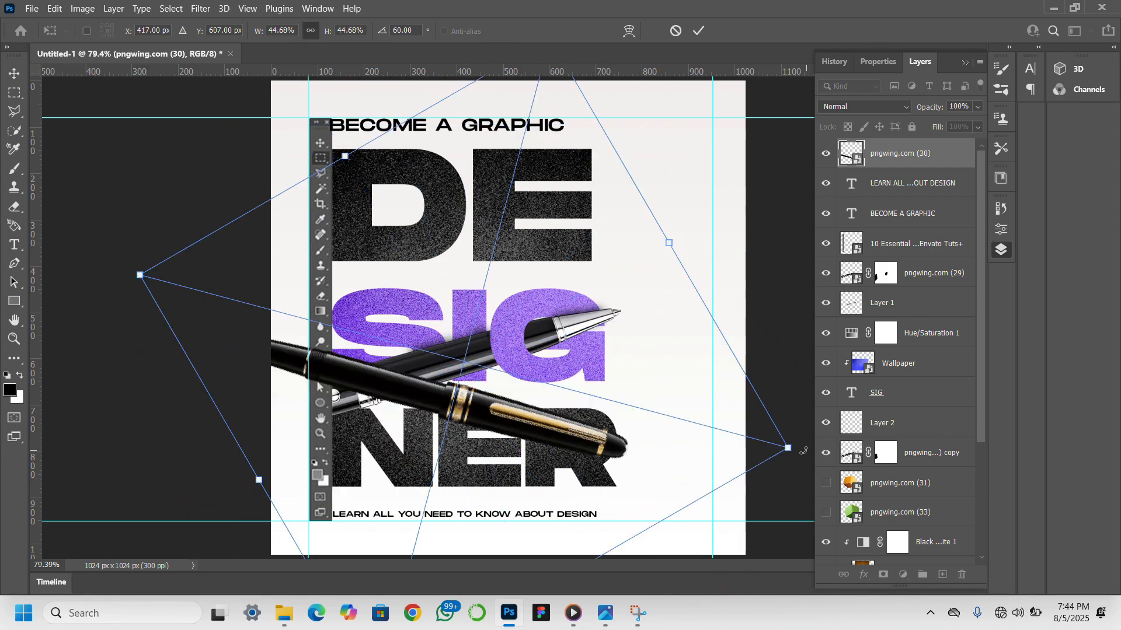
drag(768, 445, 562, 416)
drag(423, 401, 559, 489)
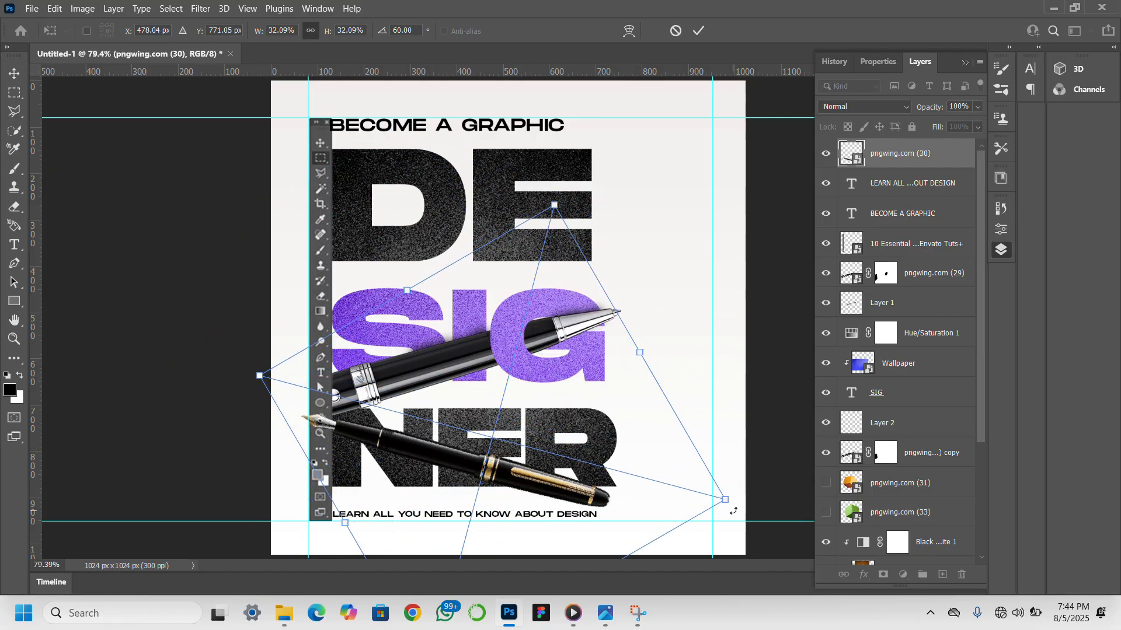
drag(739, 517, 742, 496)
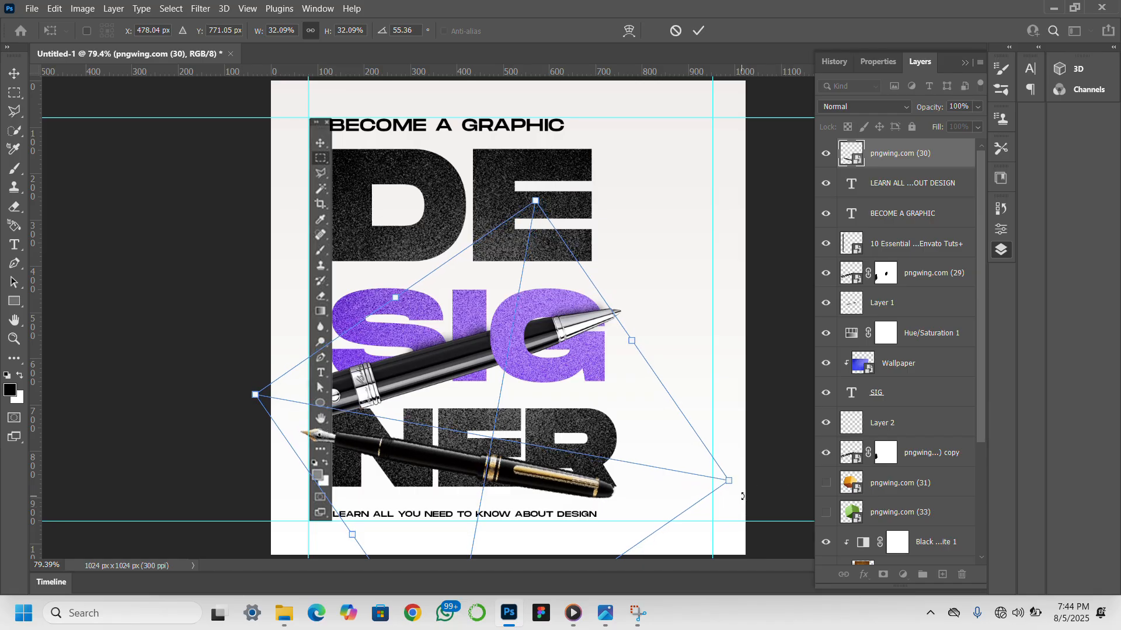
drag(535, 491, 555, 483)
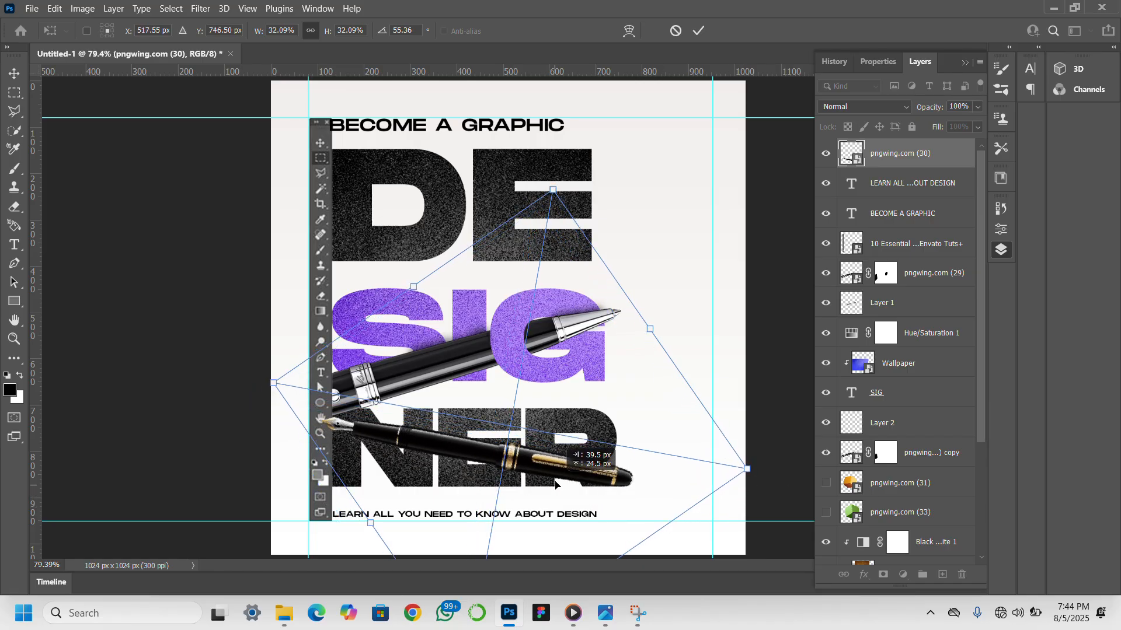
key(Return)
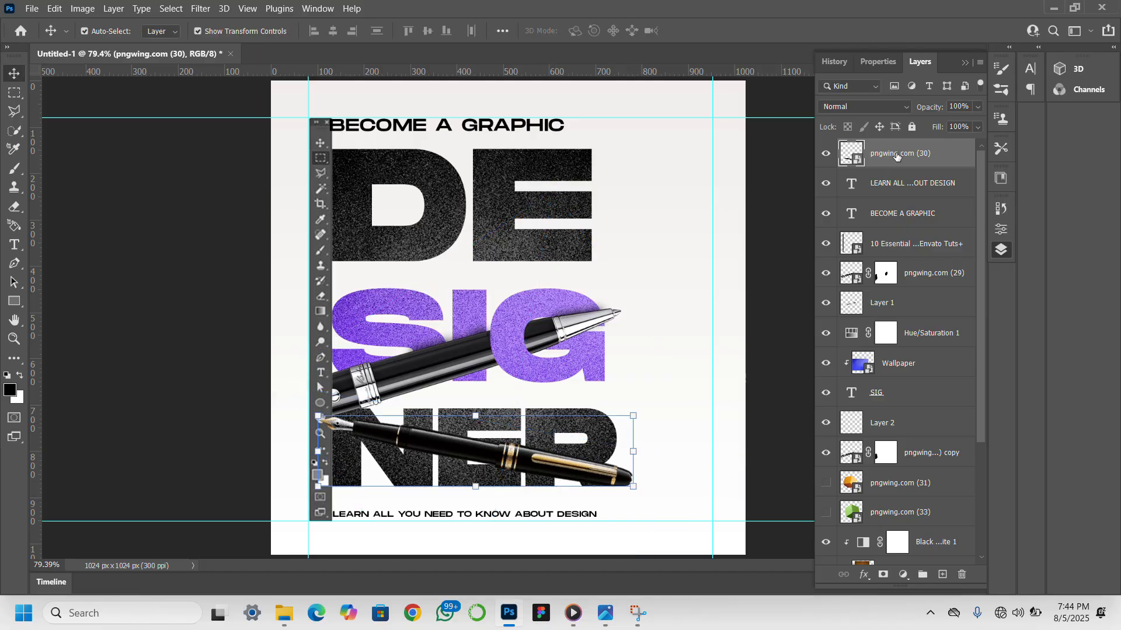
- Duplicate the pngwing.com (30) fountain pen layer and hide the copy inside the DESIGNER group
key(ctrl+j)
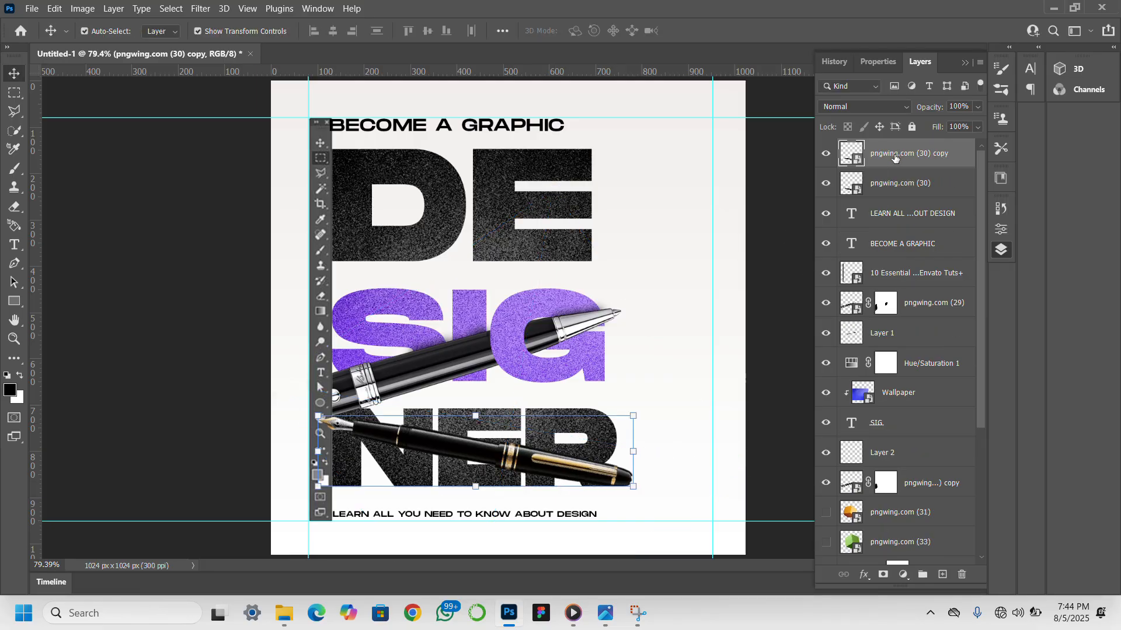
click(894, 186)
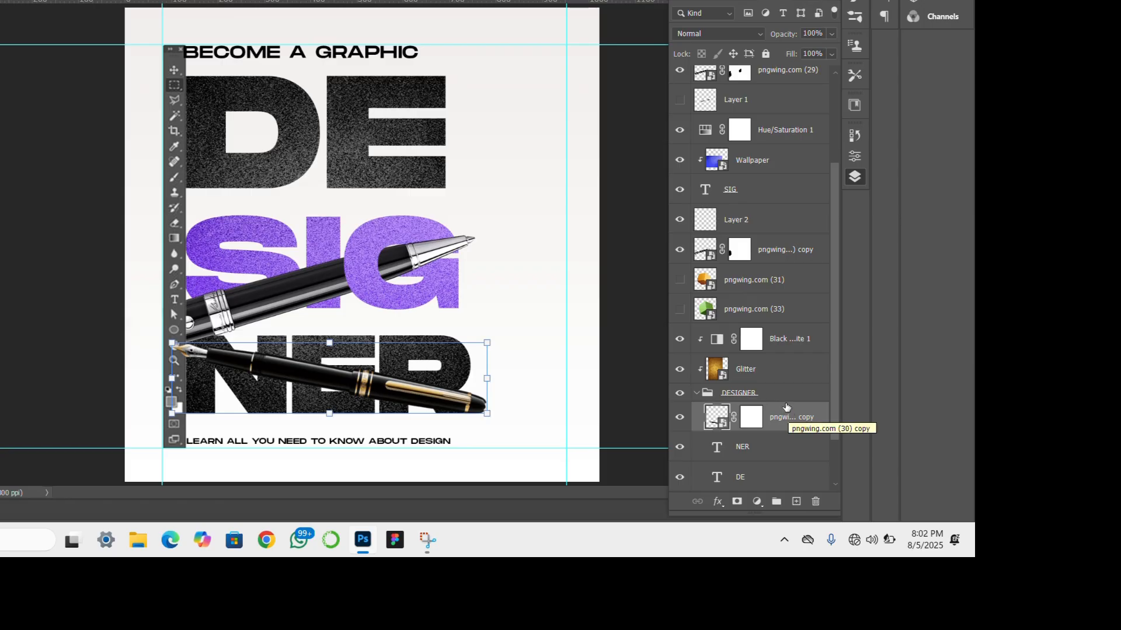
click(679, 417)
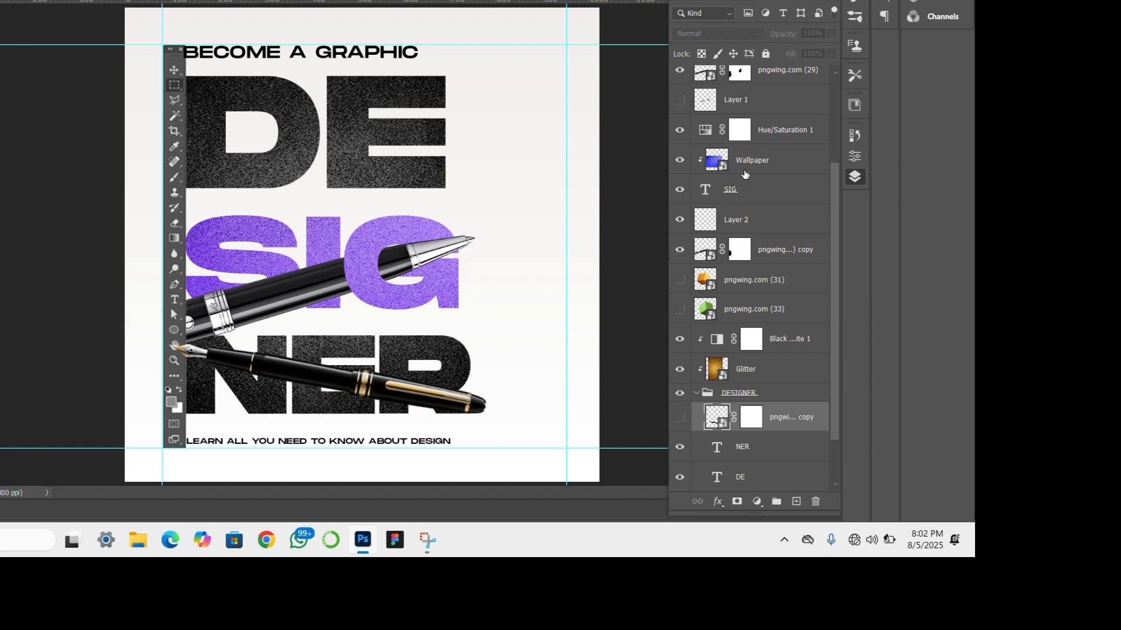
- Make the Layer 1 shadow visible together with the pngwing.com (29) pen over the SIG lettering
scroll(741, 167, up, 1)
click(680, 100)
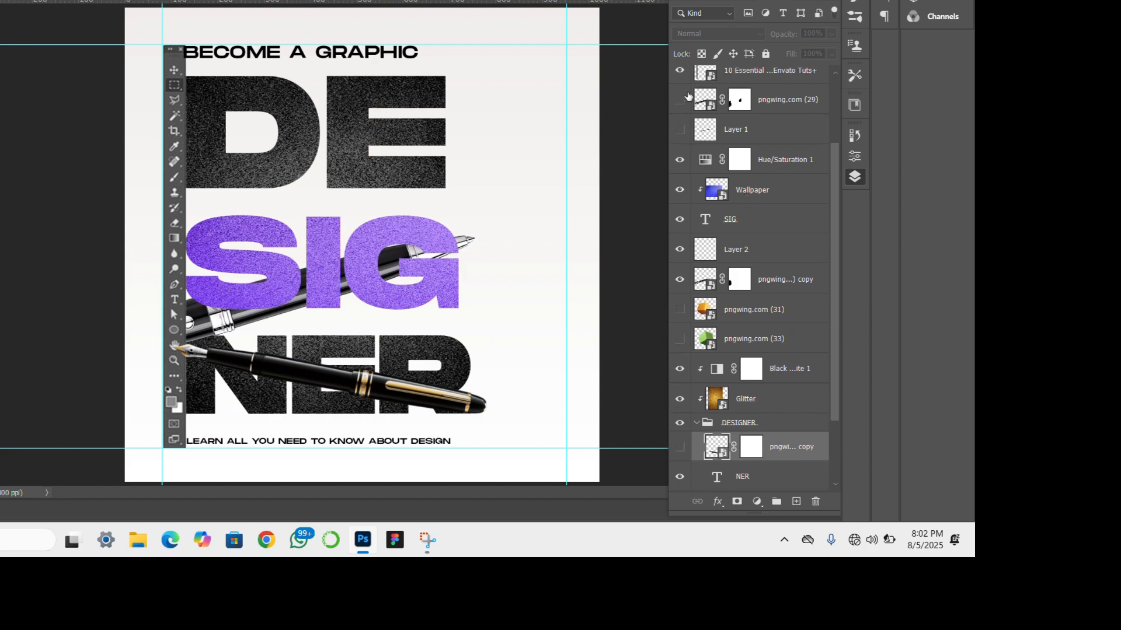
click(688, 97)
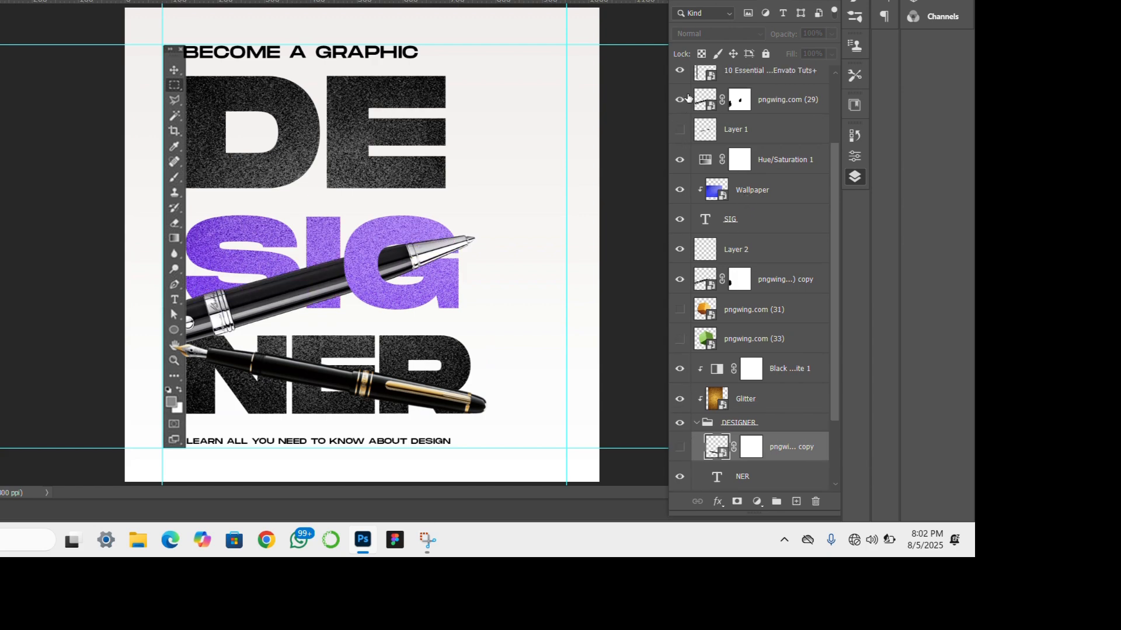
click(680, 131)
click(680, 133)
click(680, 133)
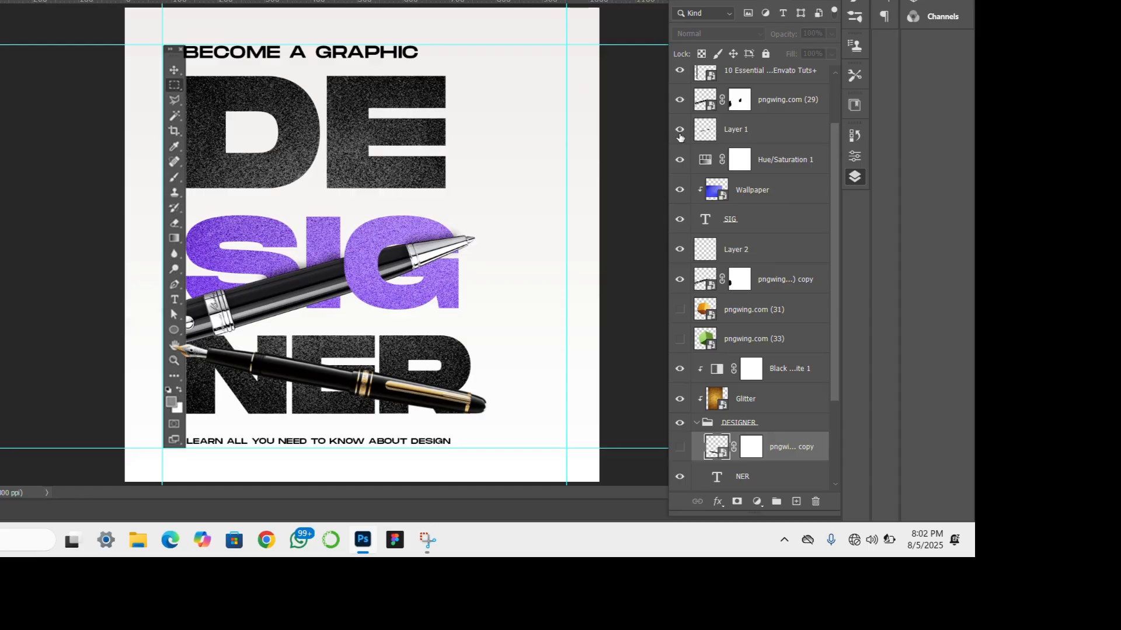
- Paint black on the mask of the pngwing.com copy 2 layer to erase the fountain pen's cap where it crosses the R
scroll(682, 136, up, 3)
click(682, 138)
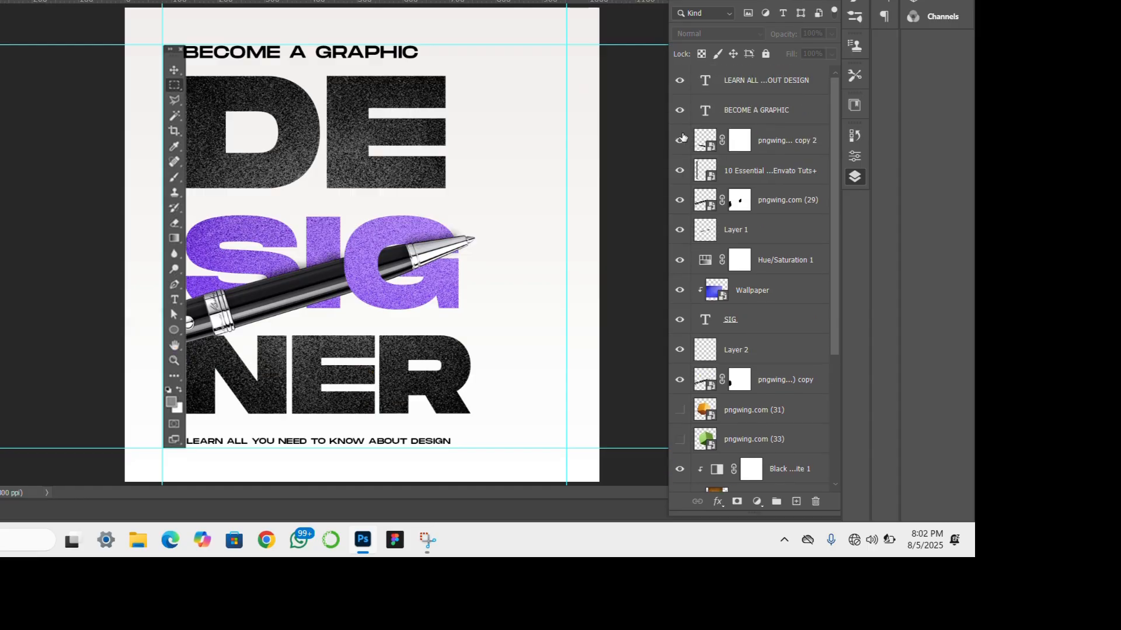
click(681, 139)
click(738, 148)
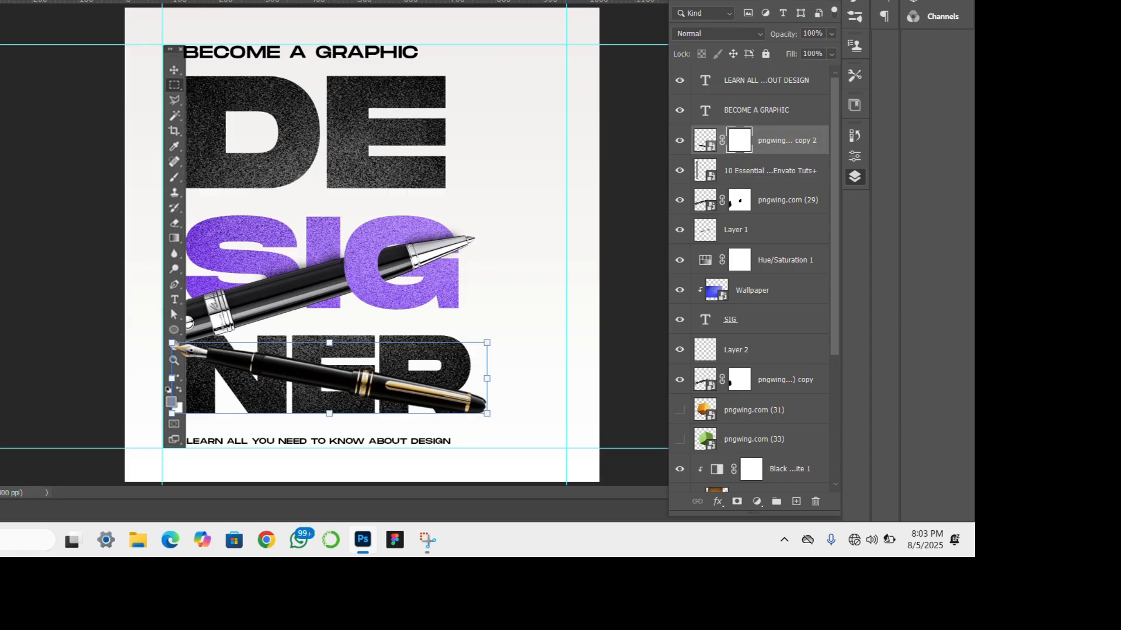
key(b)
mouse_move(470, 400)
mouse_down()
mouse_move(471, 386)
mouse_move(484, 403)
mouse_move(398, 386)
mouse_move(396, 403)
mouse_move(392, 378)
mouse_move(394, 410)
mouse_move(392, 375)
mouse_up()
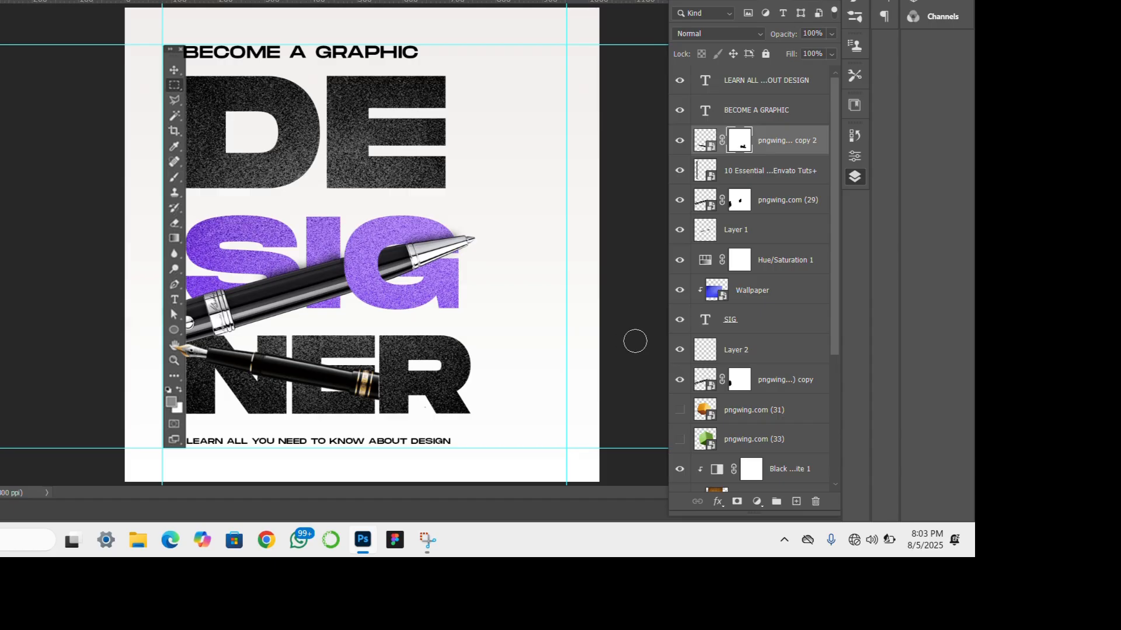
- Show the masked fountain pen copy in the DESIGNER group and move it below the NER text layer
scroll(769, 350, down, 5)
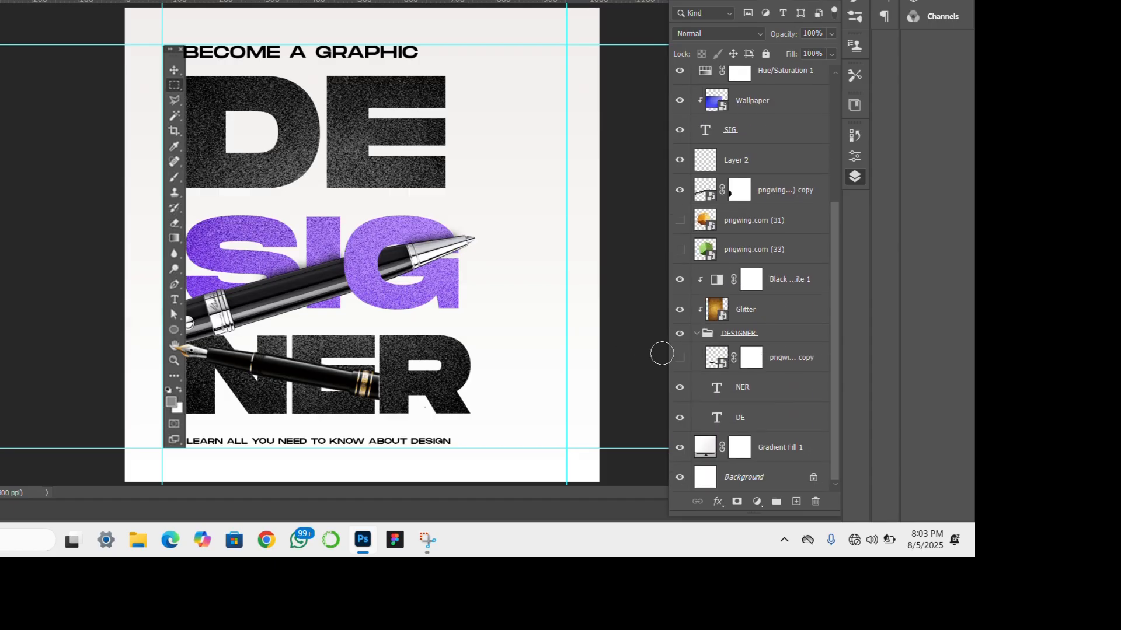
click(680, 363)
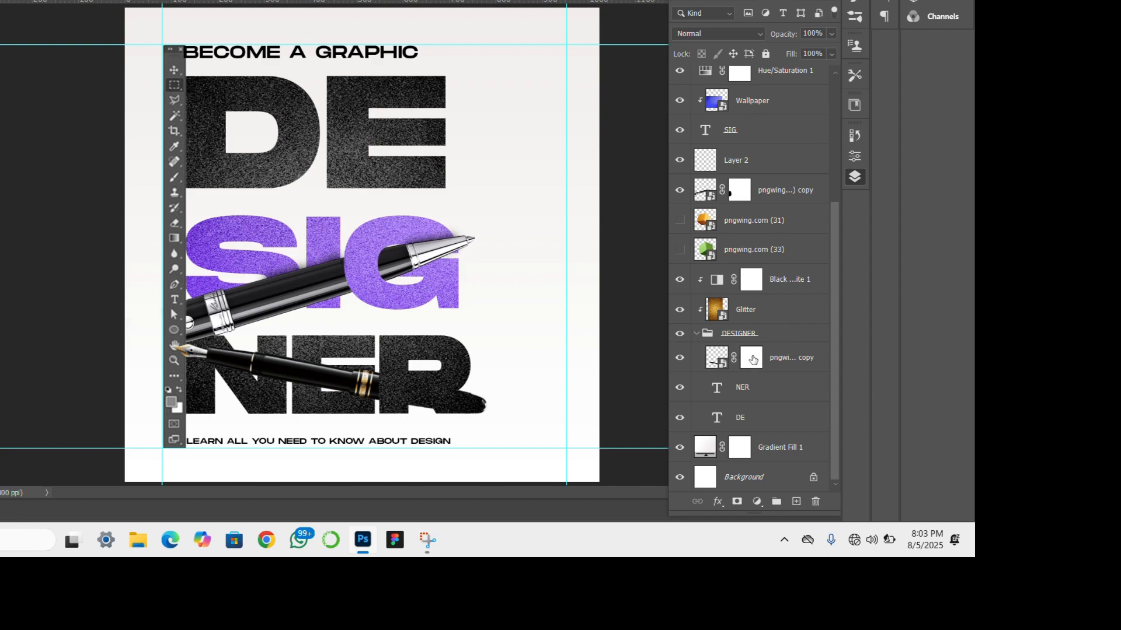
drag(753, 360, 761, 393)
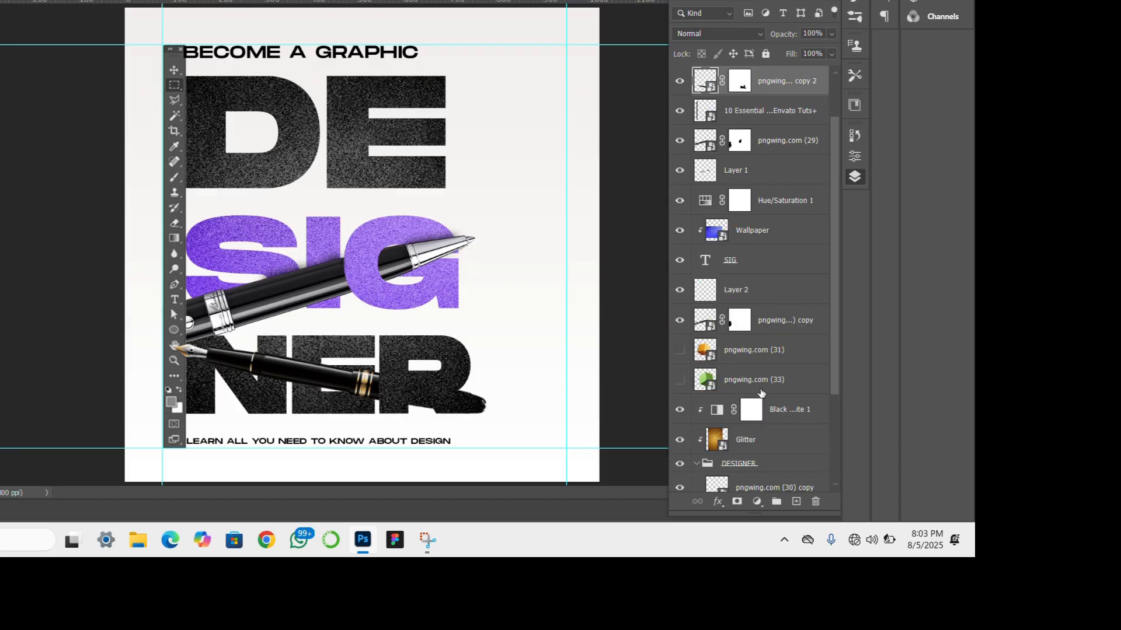
scroll(761, 392, down, 3)
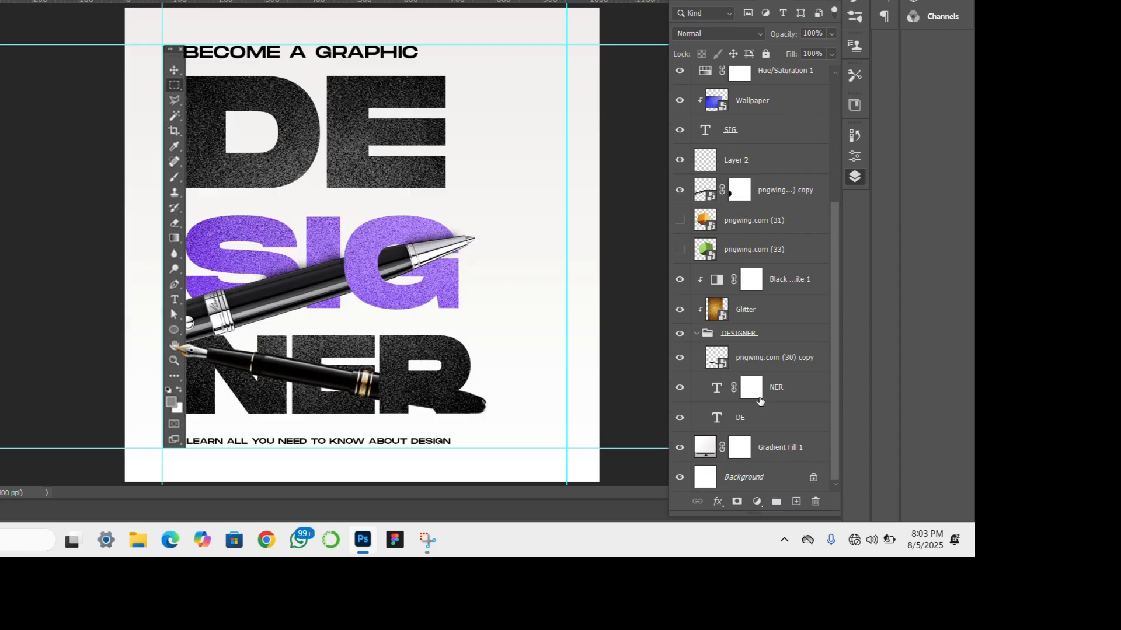
click(761, 357)
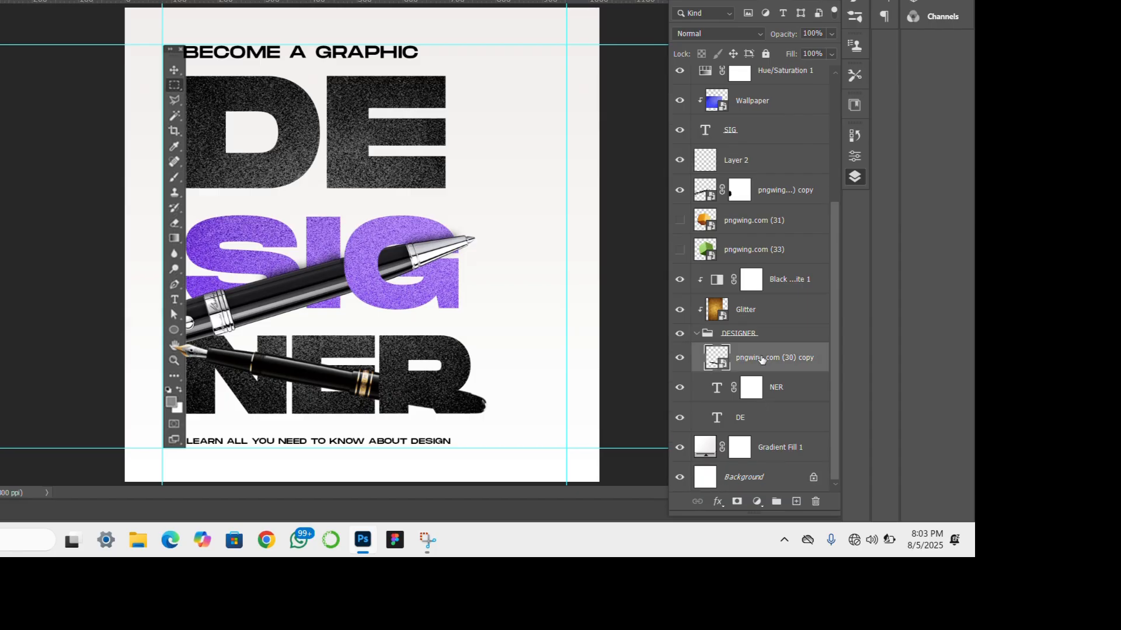
drag(751, 387, 781, 402)
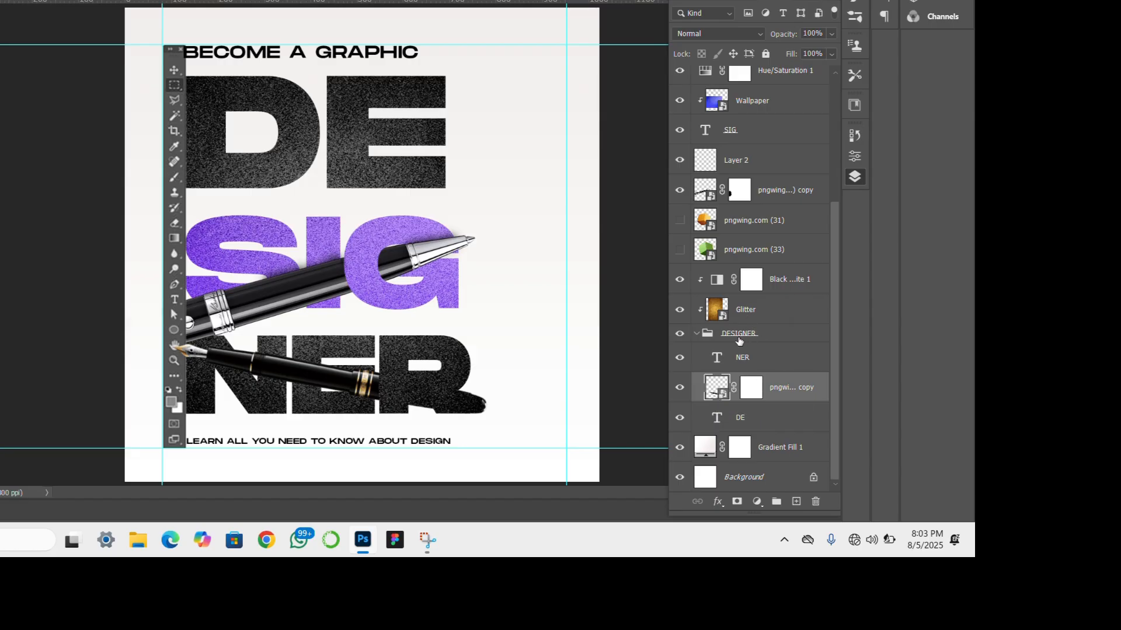
- Take the NER text layer and the fountain pen copy out of the DESIGNER group, stacking the pen beneath NER and above Gradient Fill 1
drag(770, 361, 772, 437)
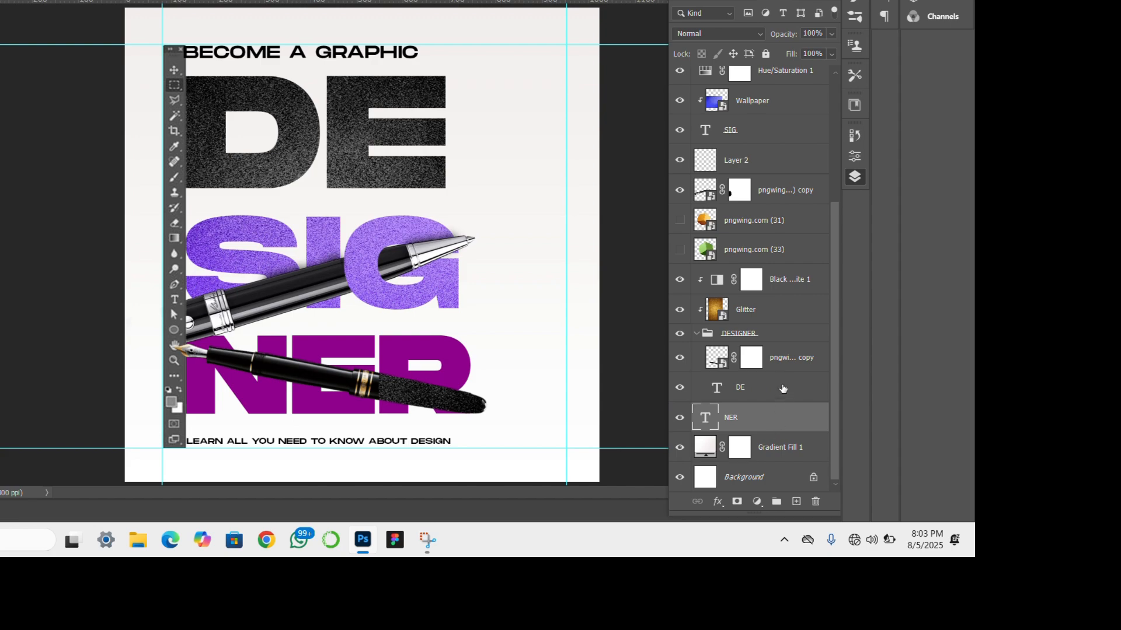
drag(784, 363, 782, 440)
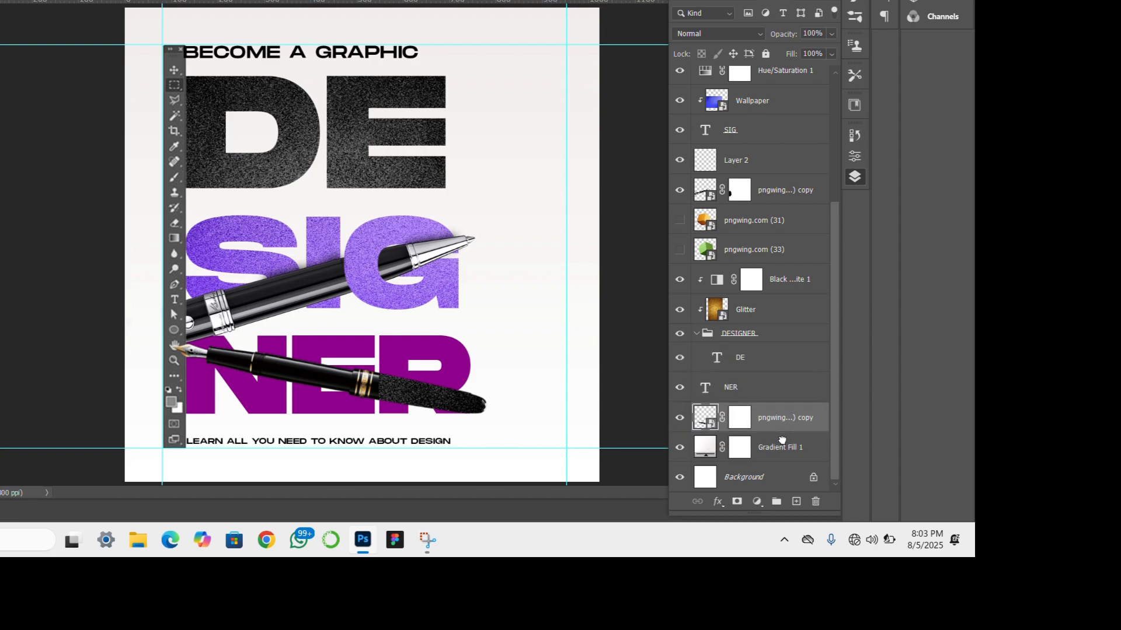
- Duplicate the Glitter and Black & White 1 layers above the NER text layer and clip the copies to it
click(780, 306)
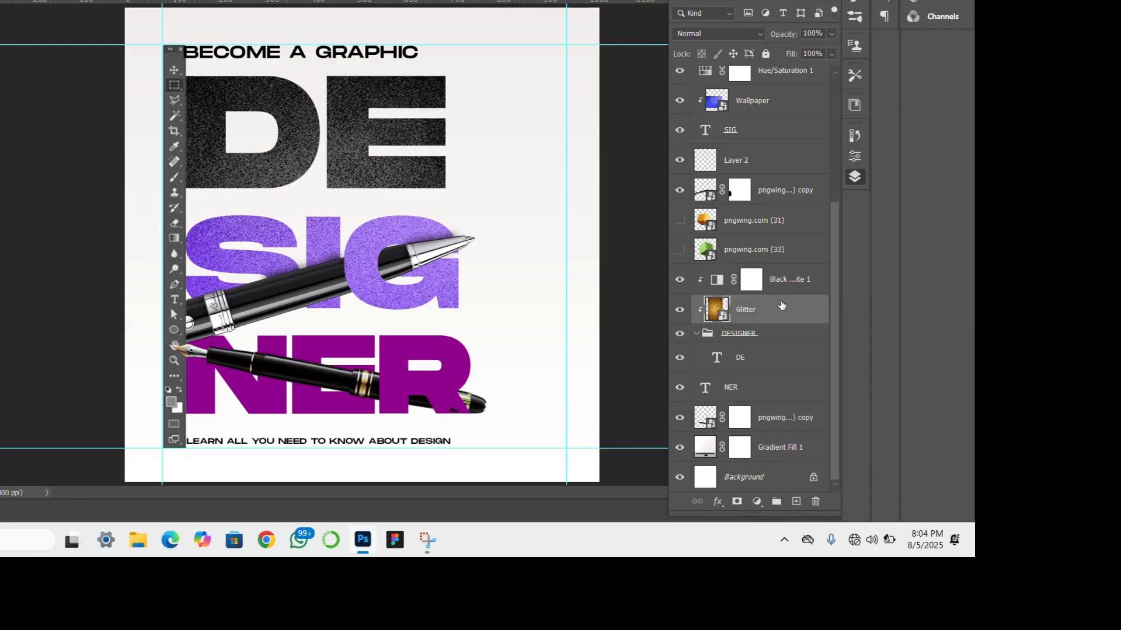
shift+click(794, 286)
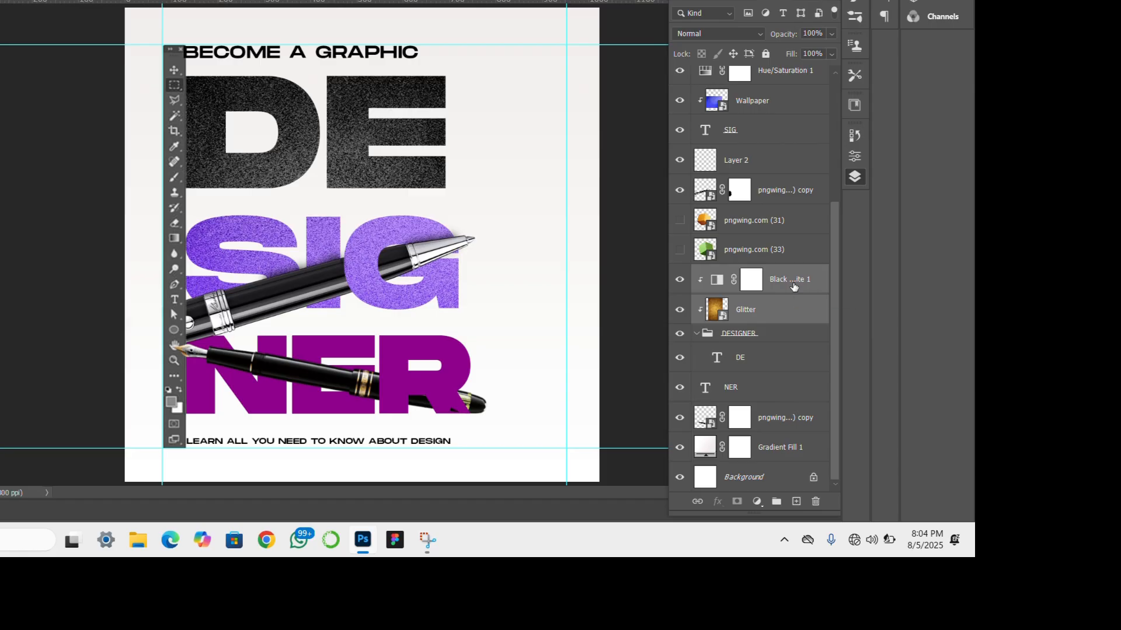
drag(794, 286, 787, 383)
right_click(780, 394)
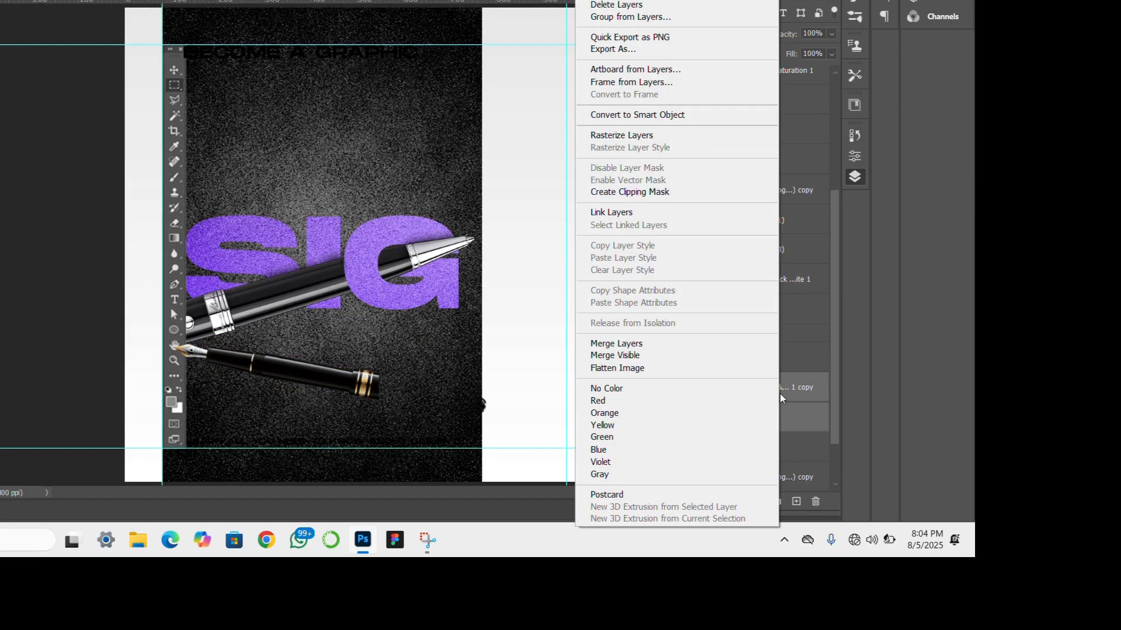
click(647, 192)
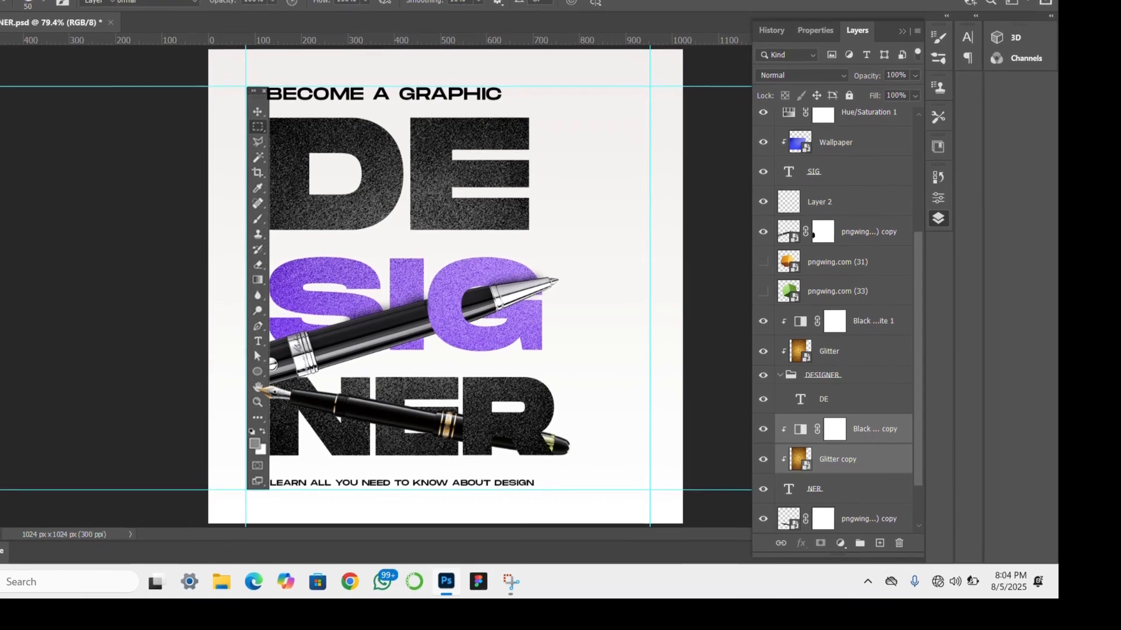
click(83, 105)
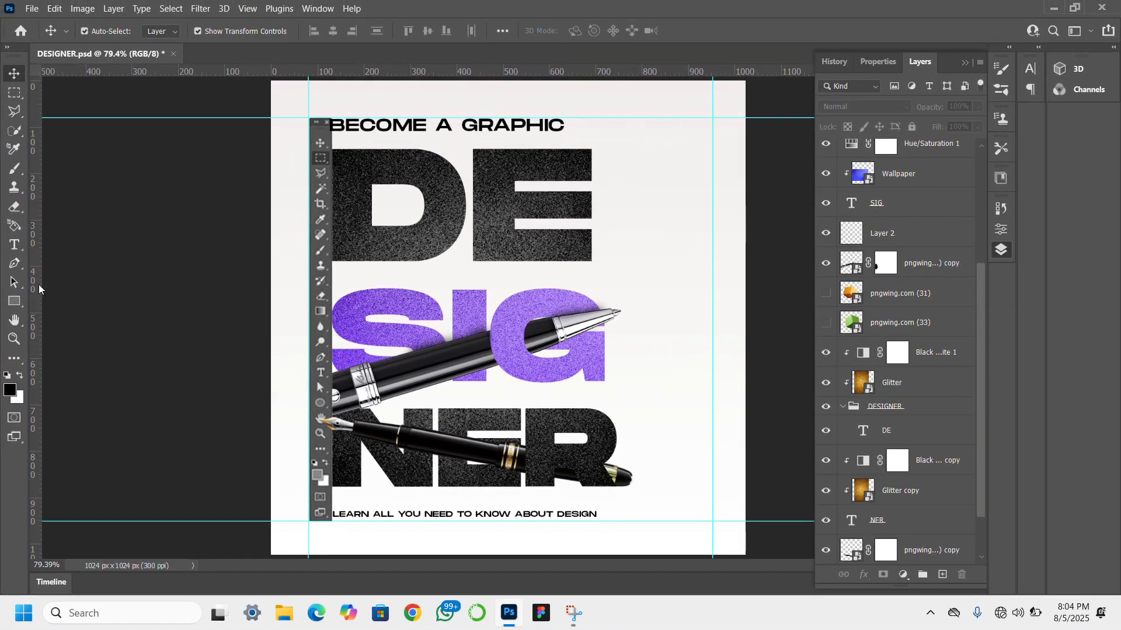
- Draw a square about 136 x 136 px over the lower part of the E in DE
click(14, 301)
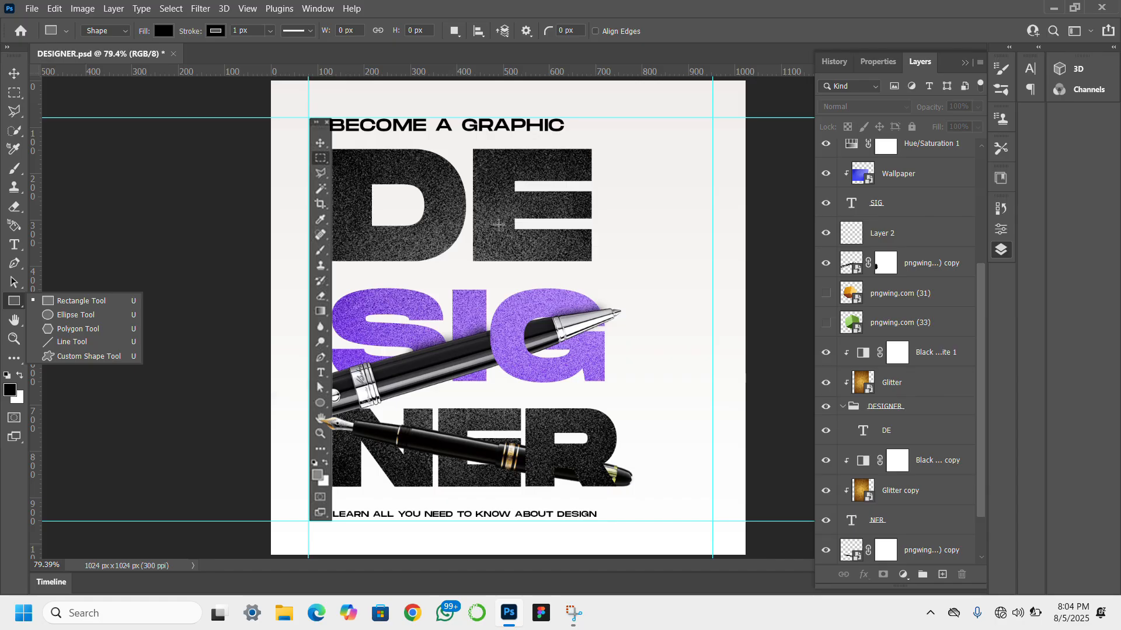
click(479, 223)
drag(477, 223, 541, 302)
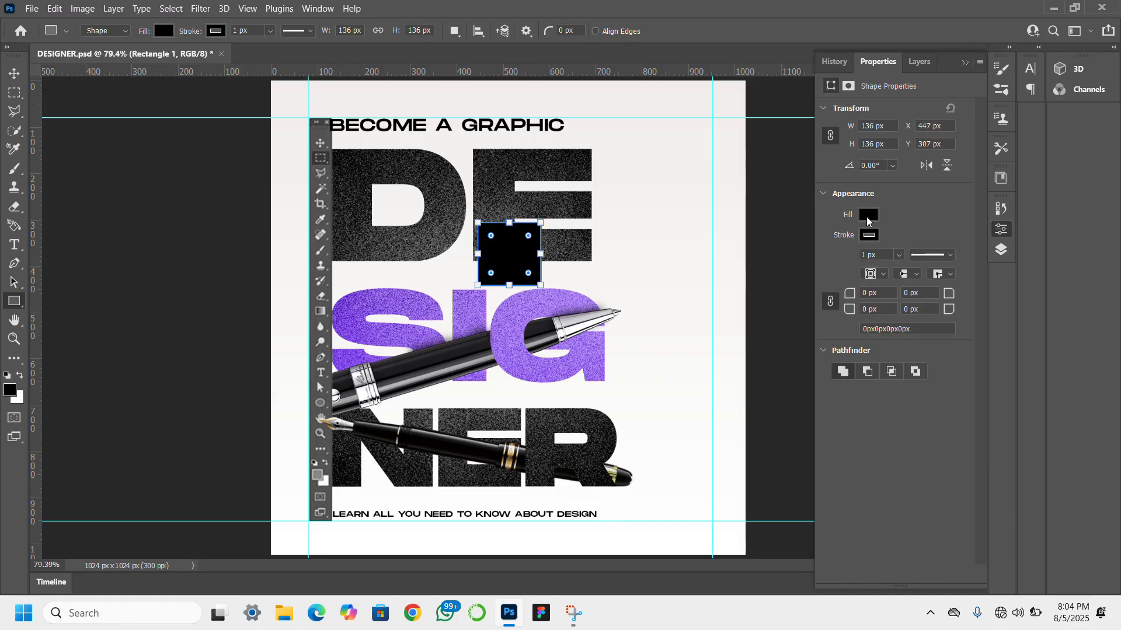
- Set the square's fill to the solid yellow d8d608
click(868, 216)
click(1016, 292)
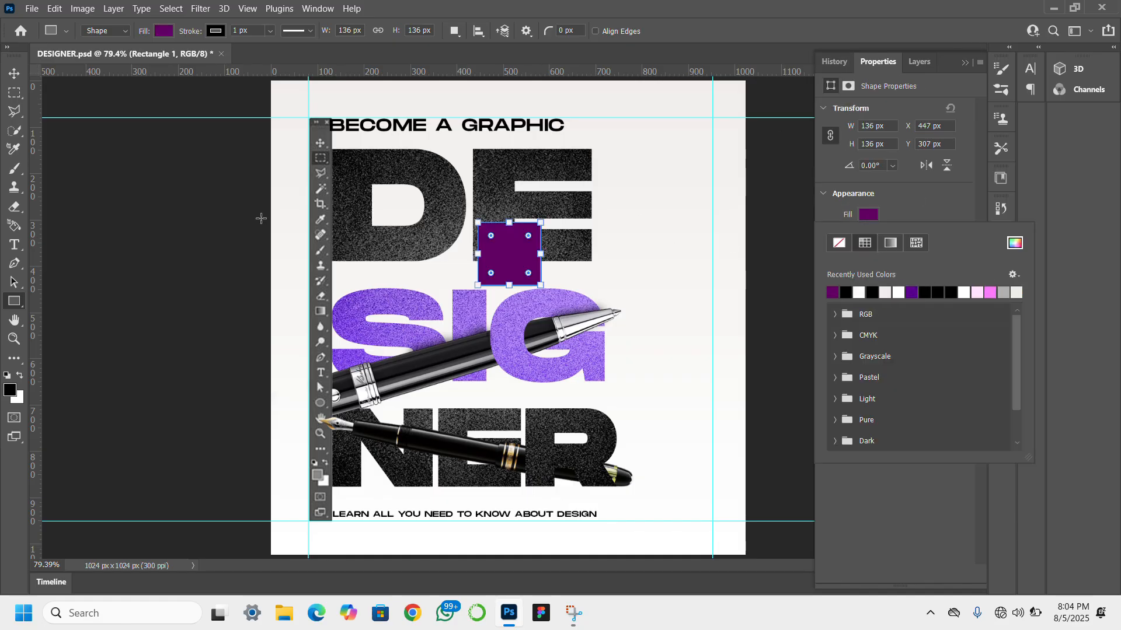
click(1015, 243)
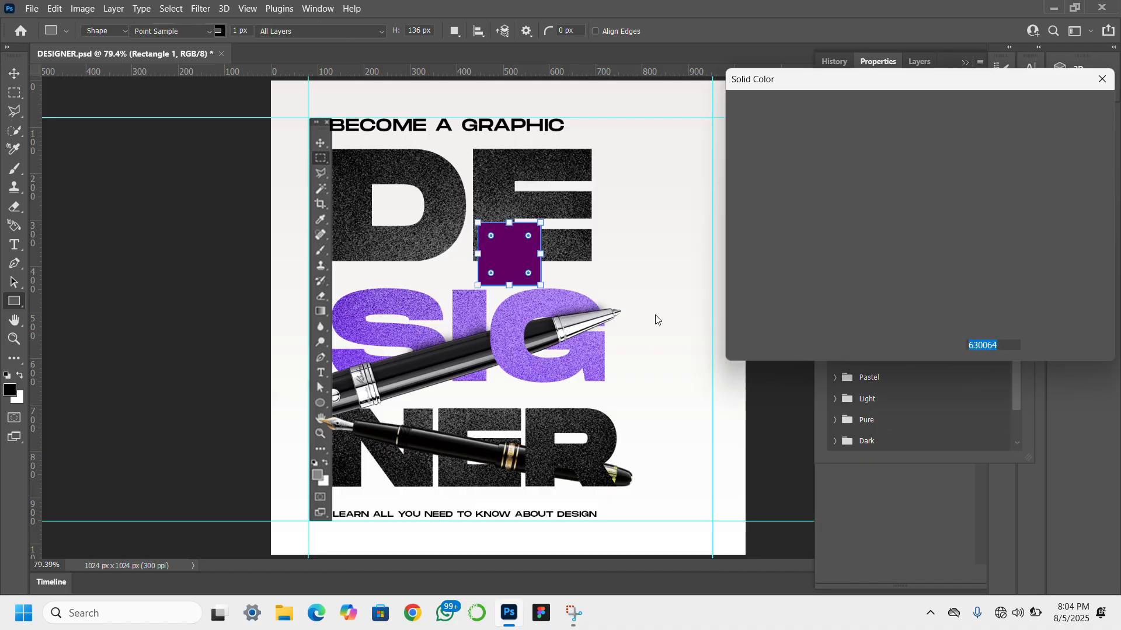
click(912, 199)
drag(935, 257, 936, 268)
click(909, 134)
click(912, 142)
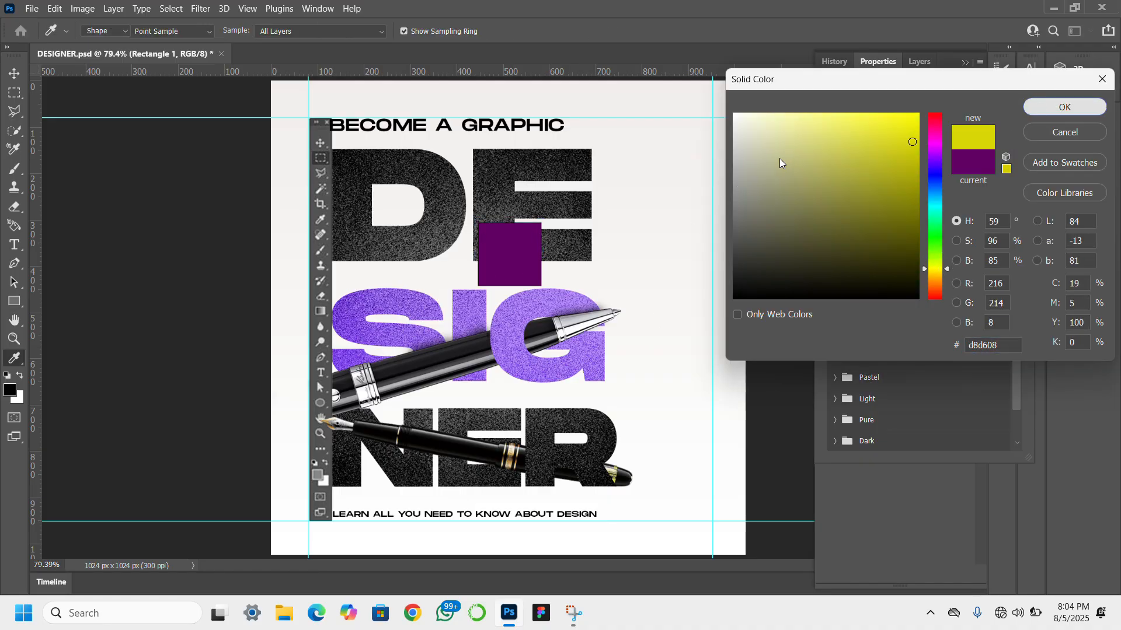
click(1065, 106)
click(952, 209)
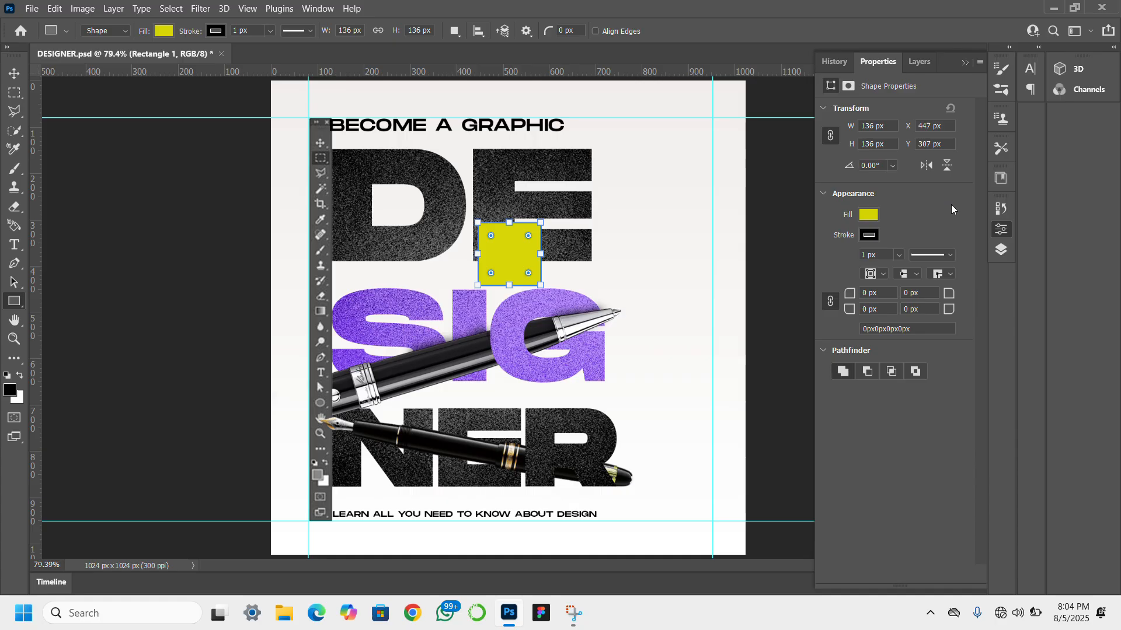
- Remove the stroke from the yellow square
click(868, 235)
click(836, 261)
click(908, 226)
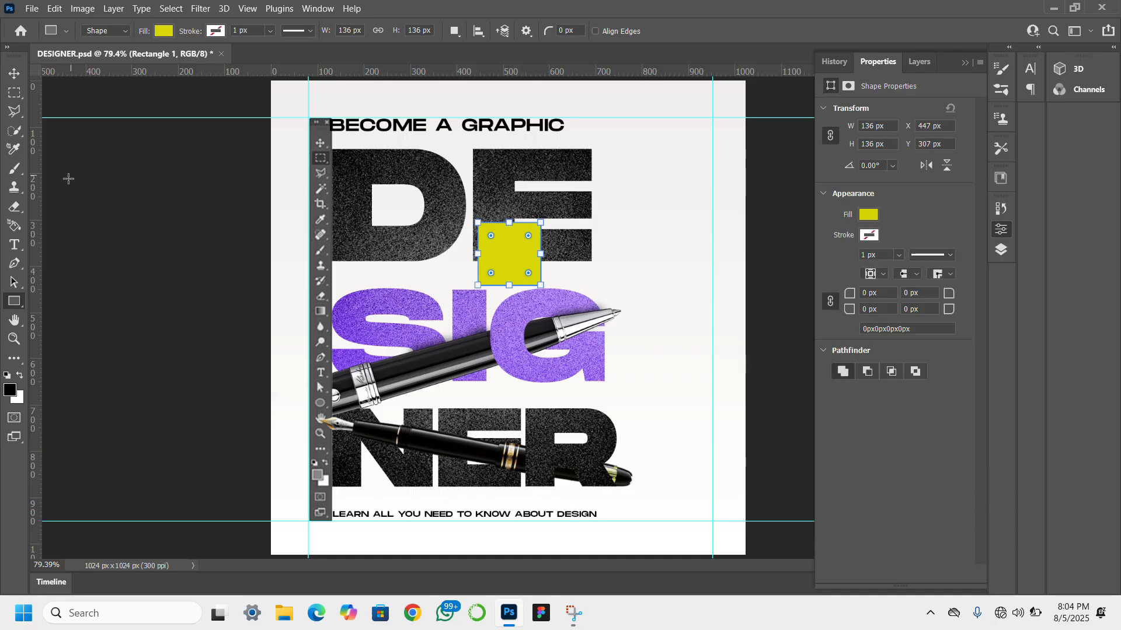
click(179, 288)
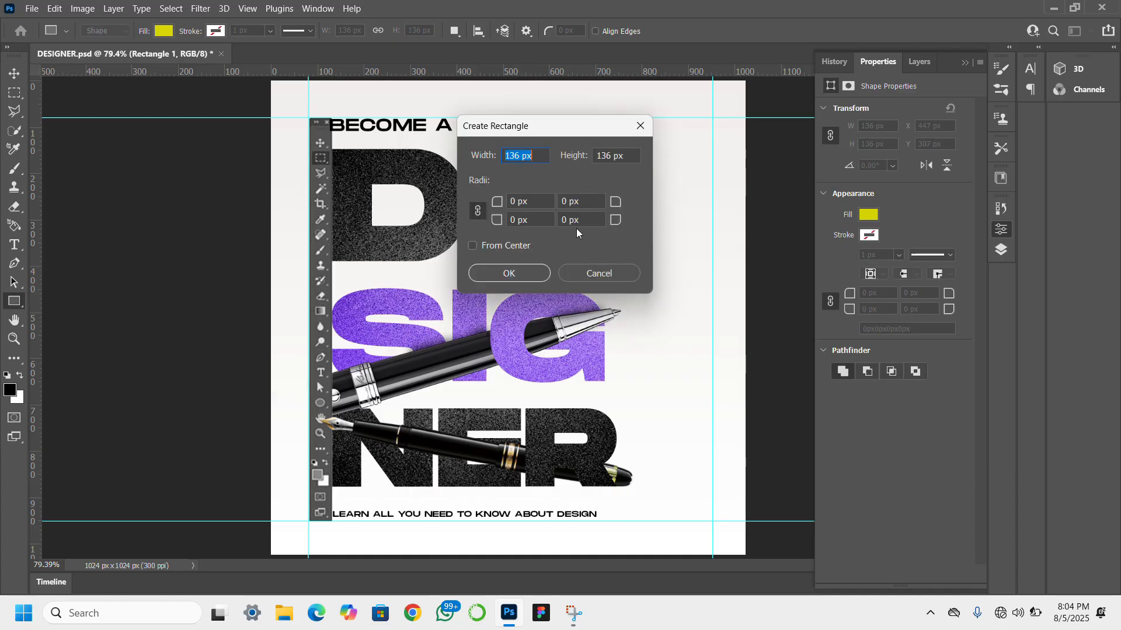
click(588, 280)
click(15, 77)
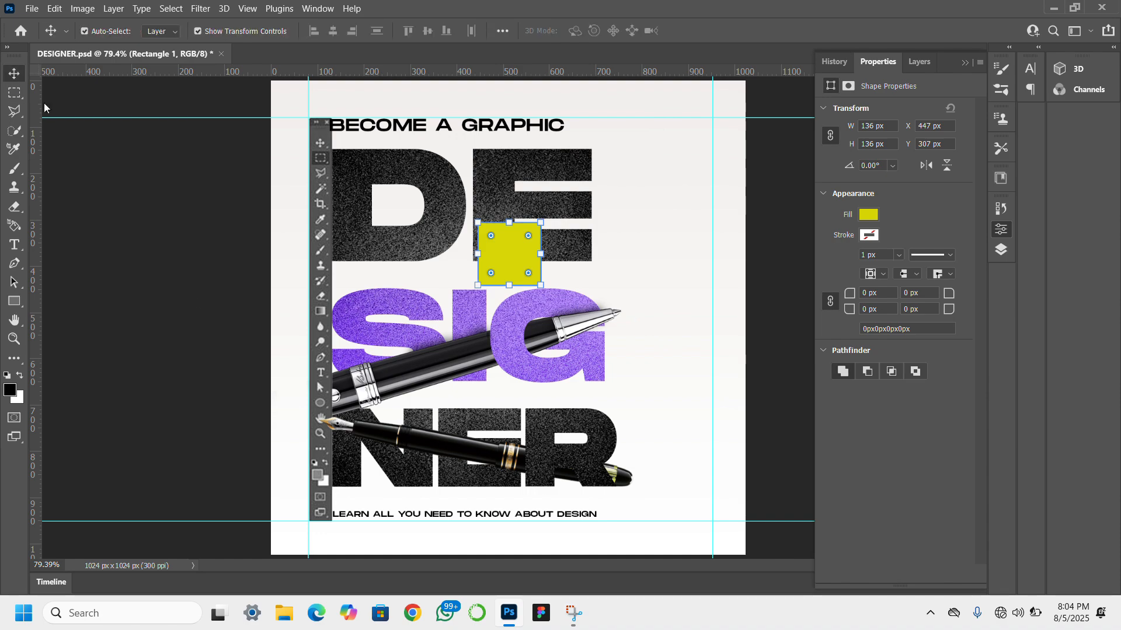
click(192, 303)
click(17, 302)
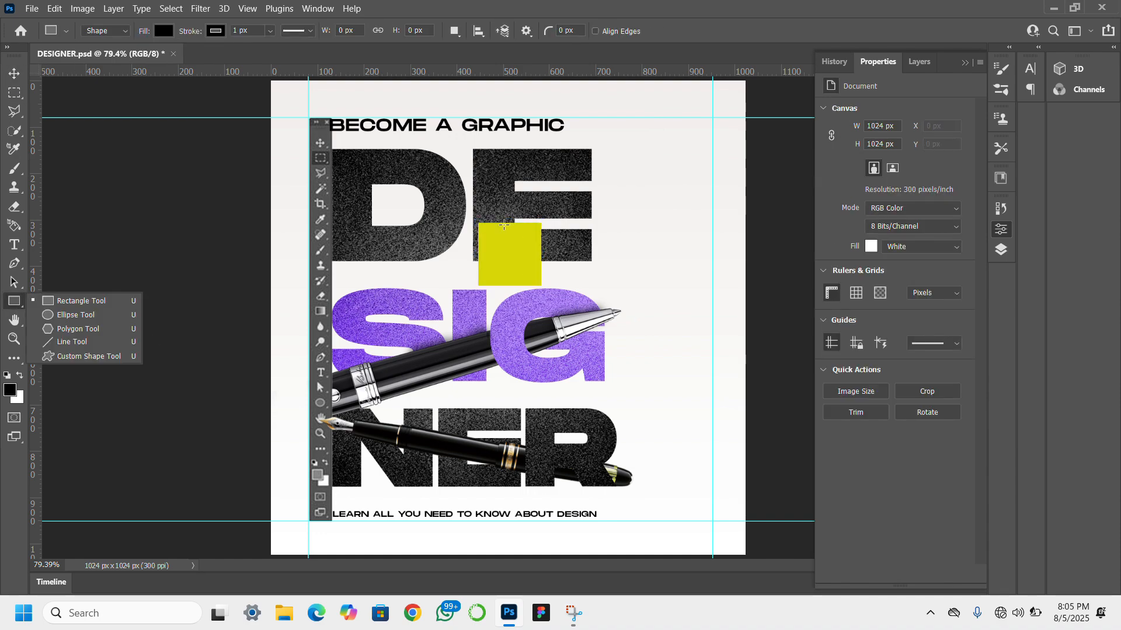
right_click(488, 228)
click(589, 197)
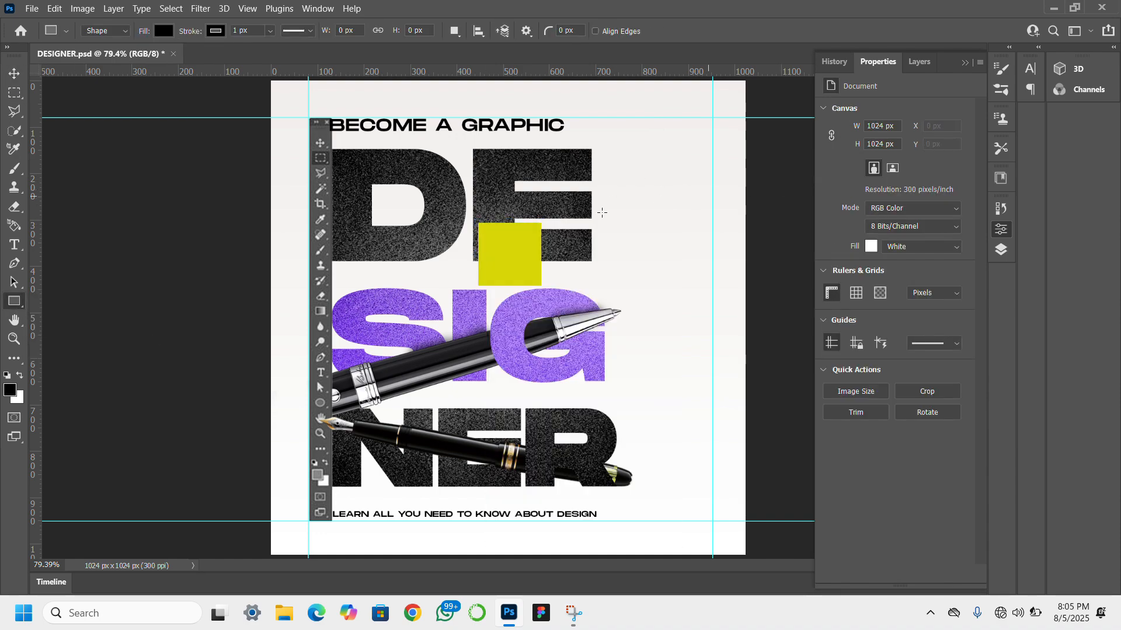
click(12, 72)
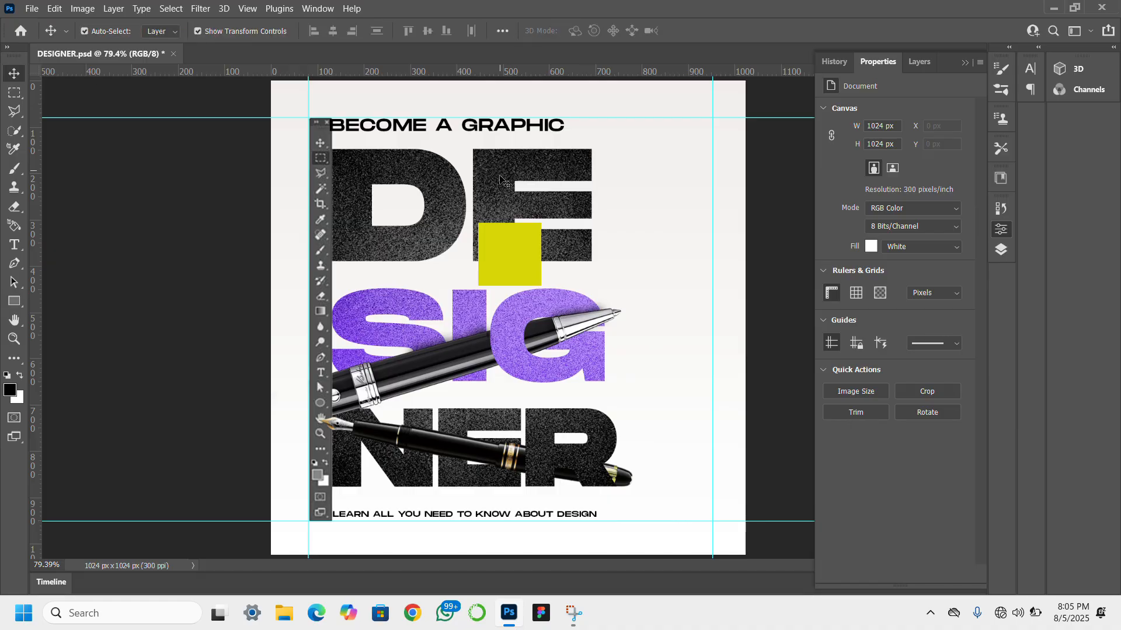
click(509, 257)
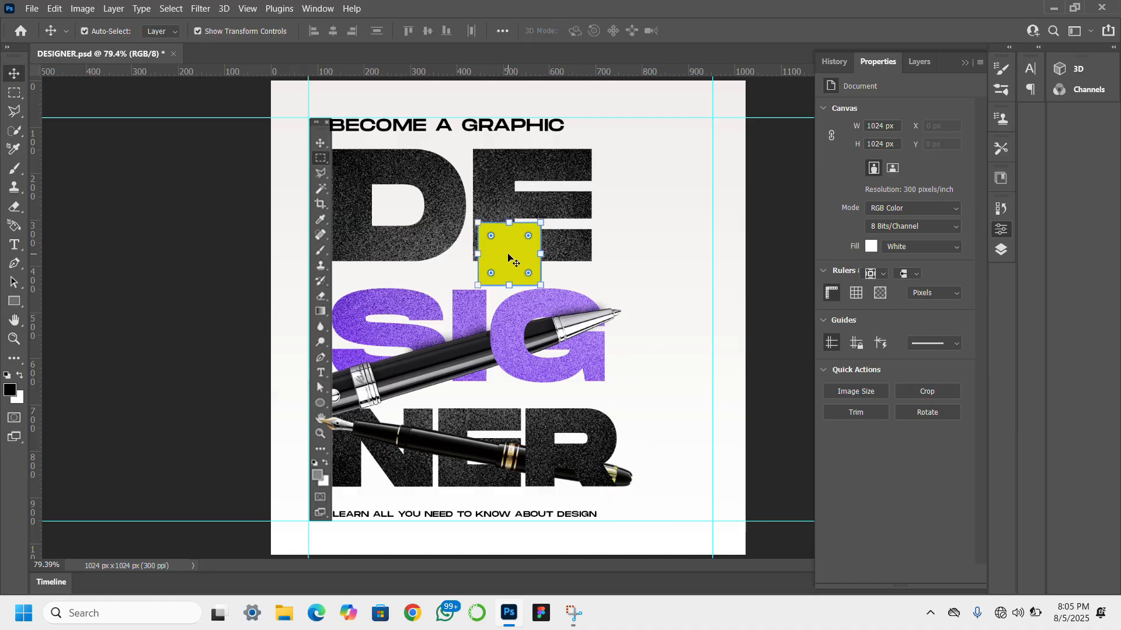
click(918, 62)
key(super+d)
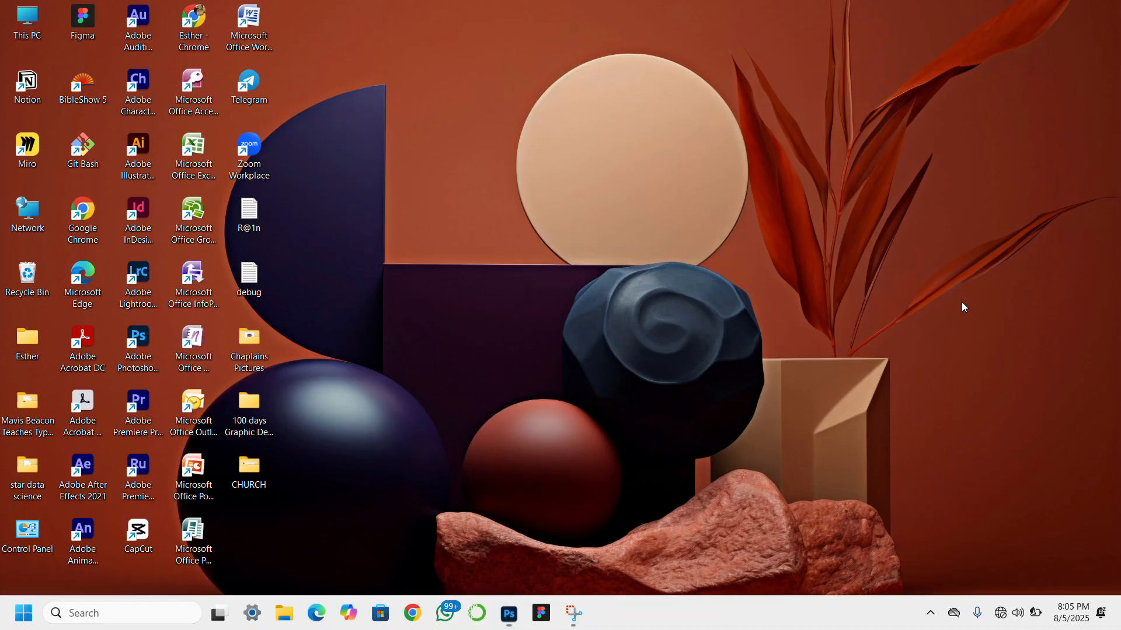
click(508, 612)
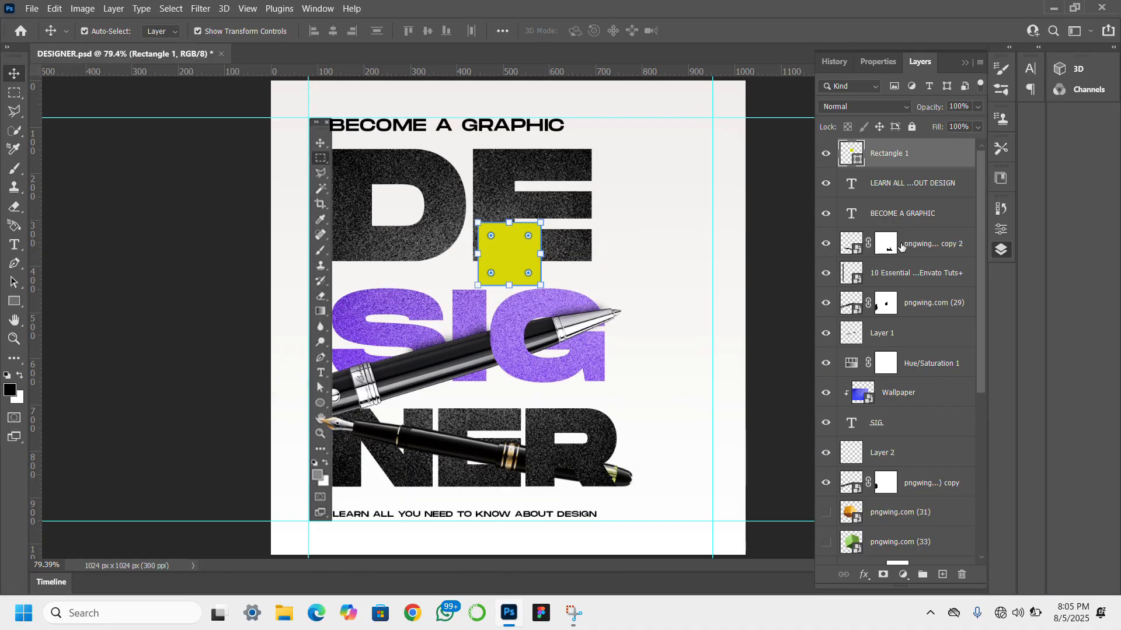
- Draw a yellow rectangle about 137 x 17 px directly on top of the square's upper edge, matching its width
alt+click(923, 163)
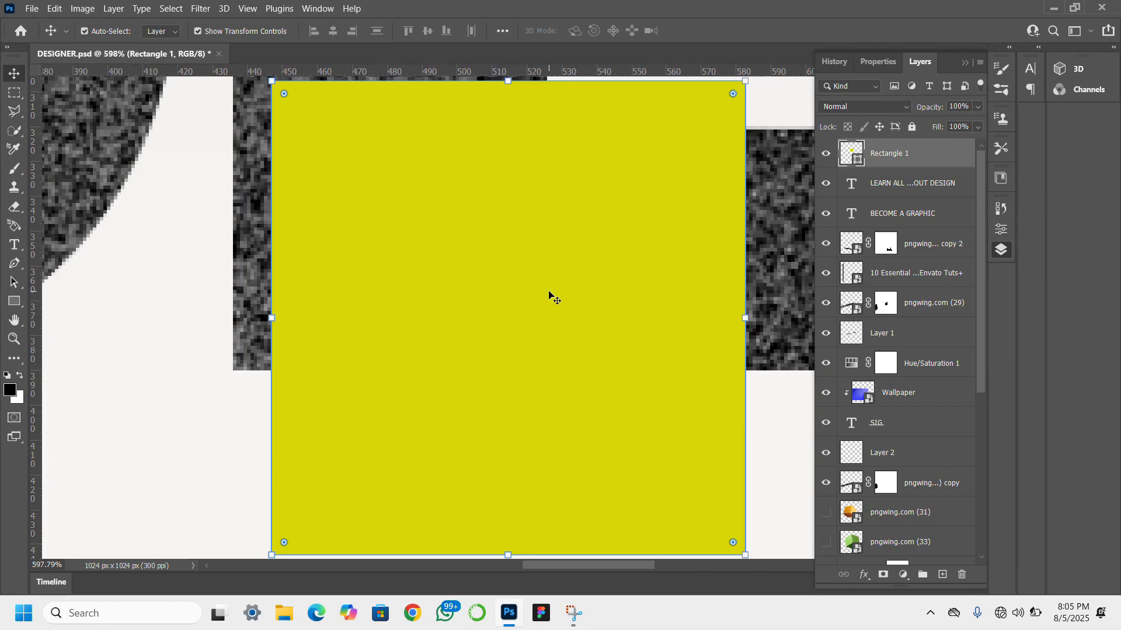
scroll(548, 294, right, 1)
click(14, 339)
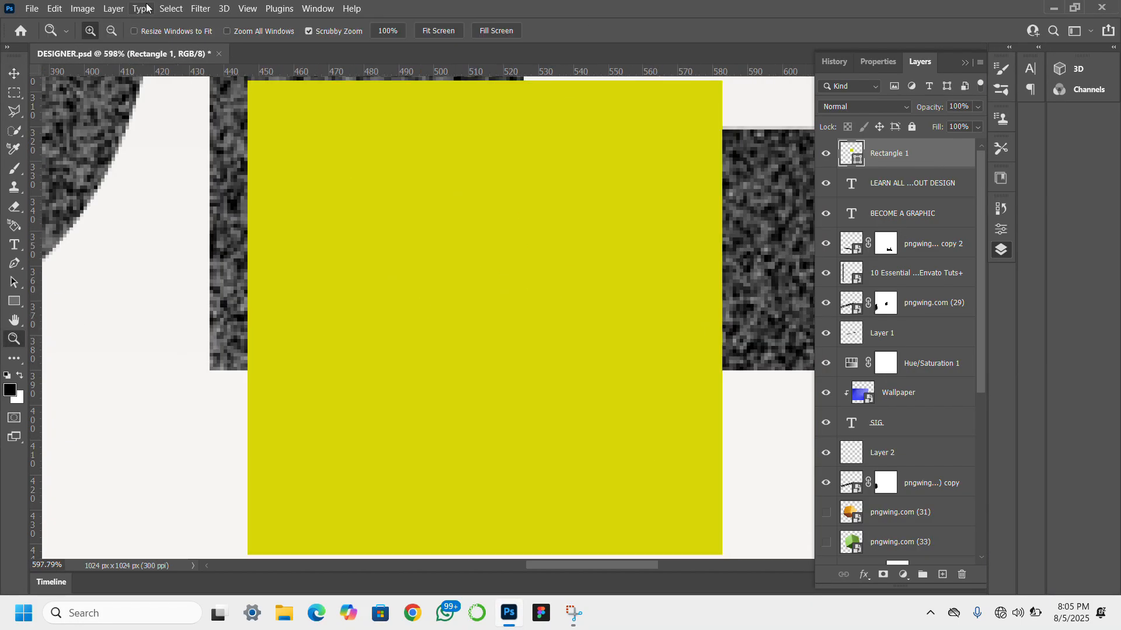
click(111, 33)
drag(425, 250, 438, 251)
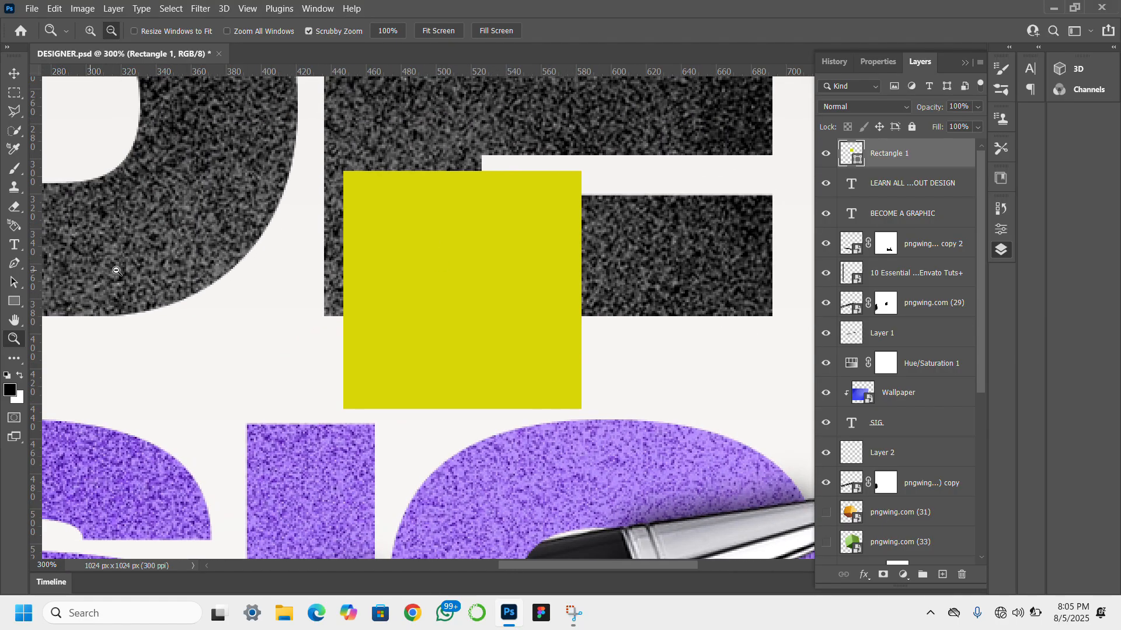
click(14, 73)
click(16, 303)
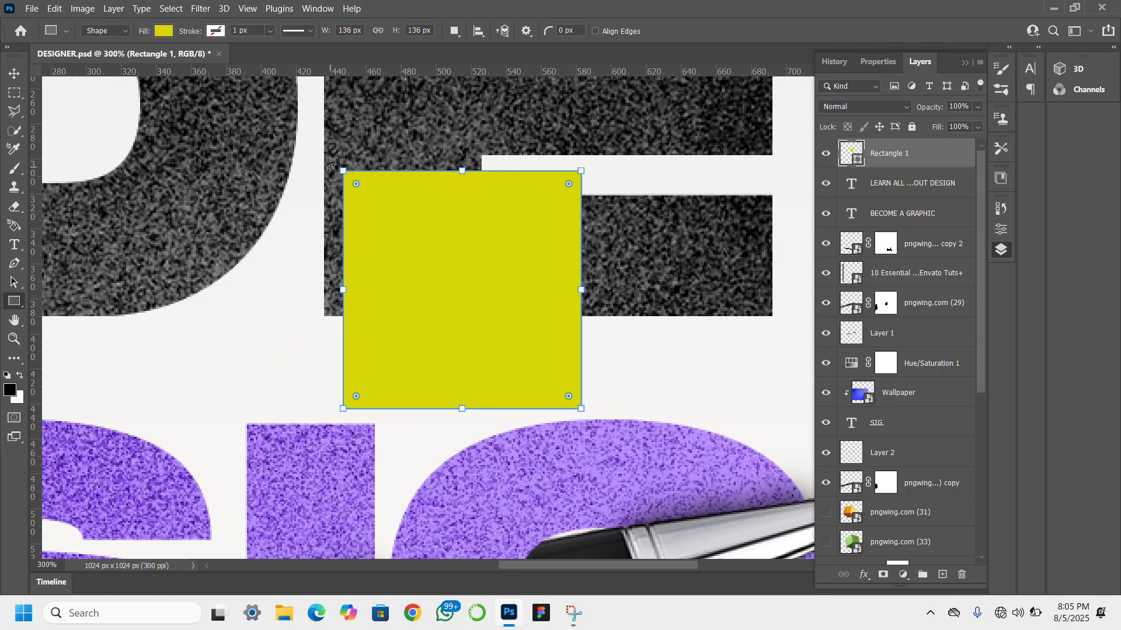
drag(344, 141, 581, 170)
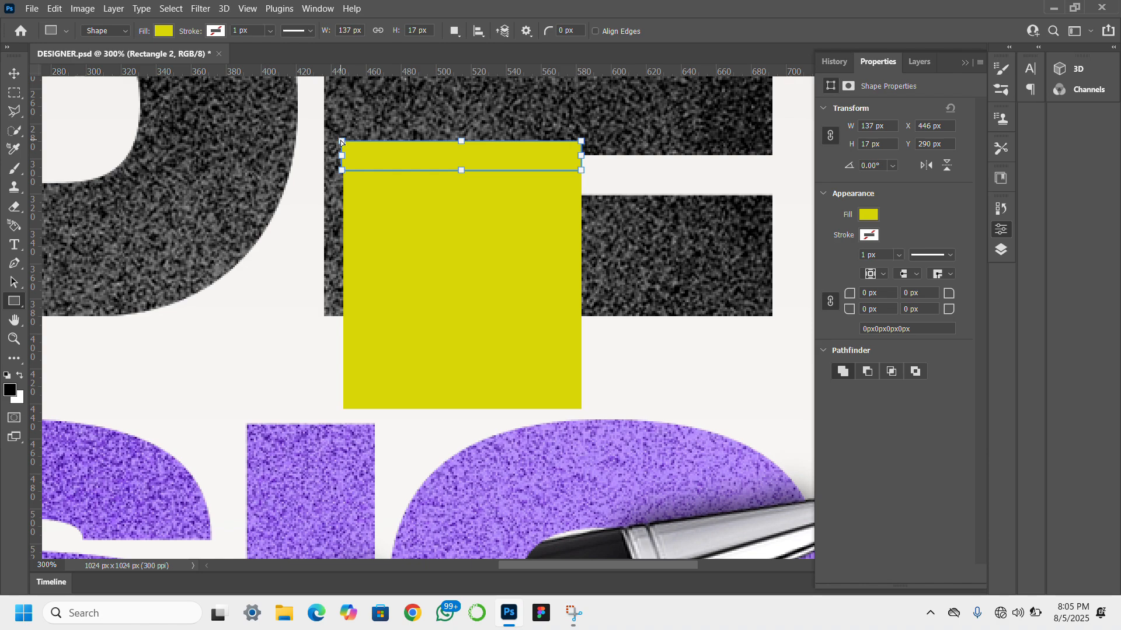
- Convert the thin rectangle to a regular path and slant its upper corners to the right to form the cube's top face
drag(341, 142, 375, 144)
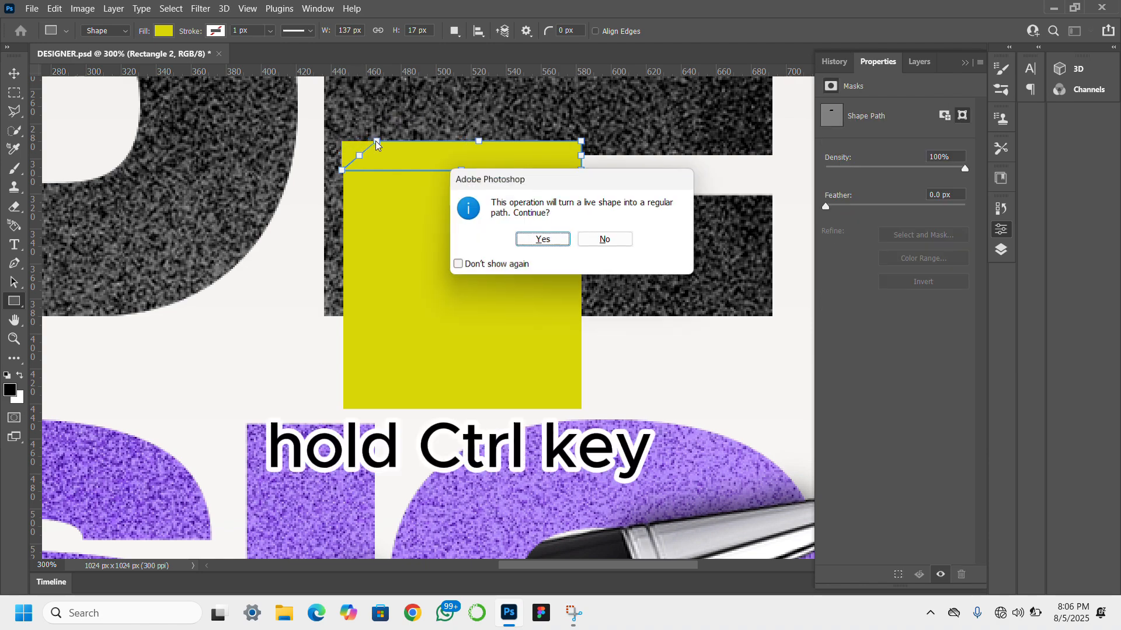
click(500, 229)
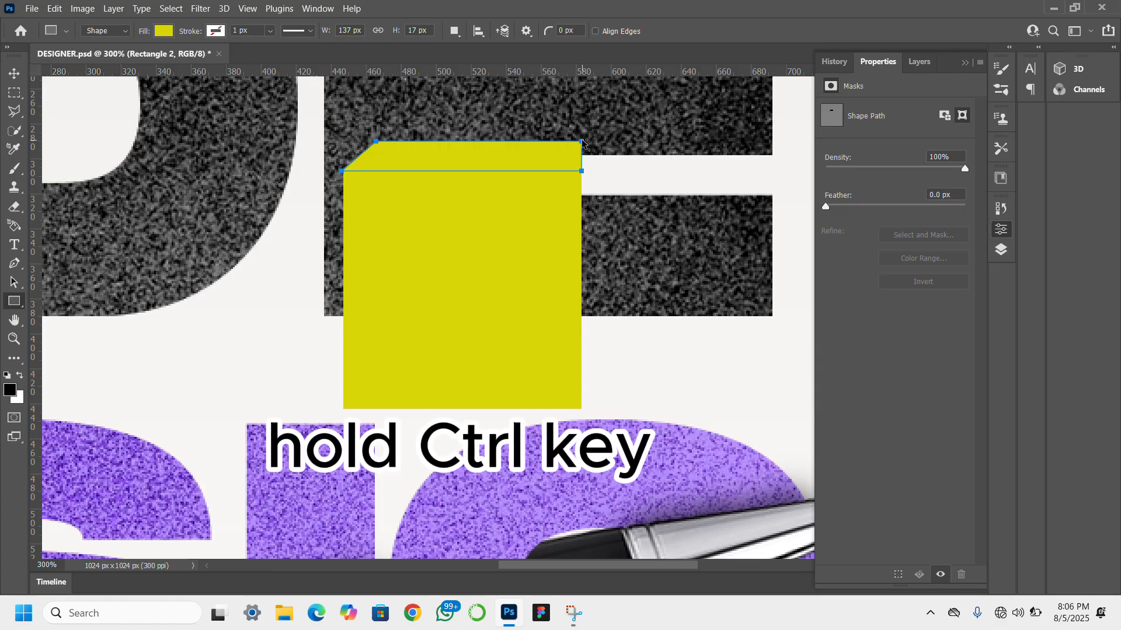
drag(581, 141, 553, 134)
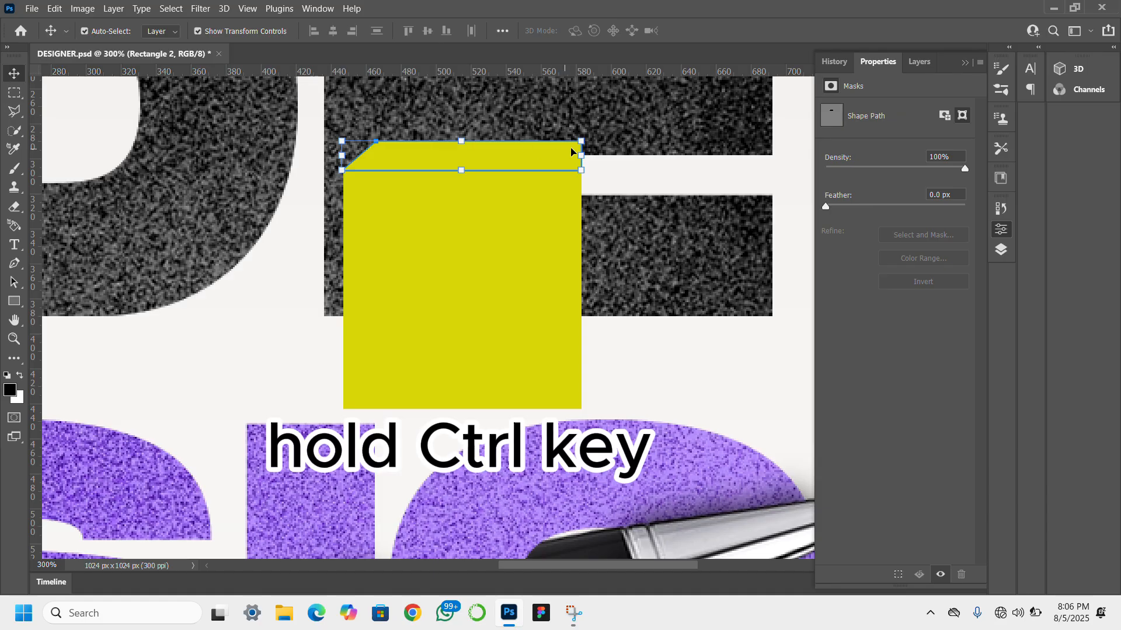
drag(596, 169, 626, 142)
key(ctrl+z)
key(Return)
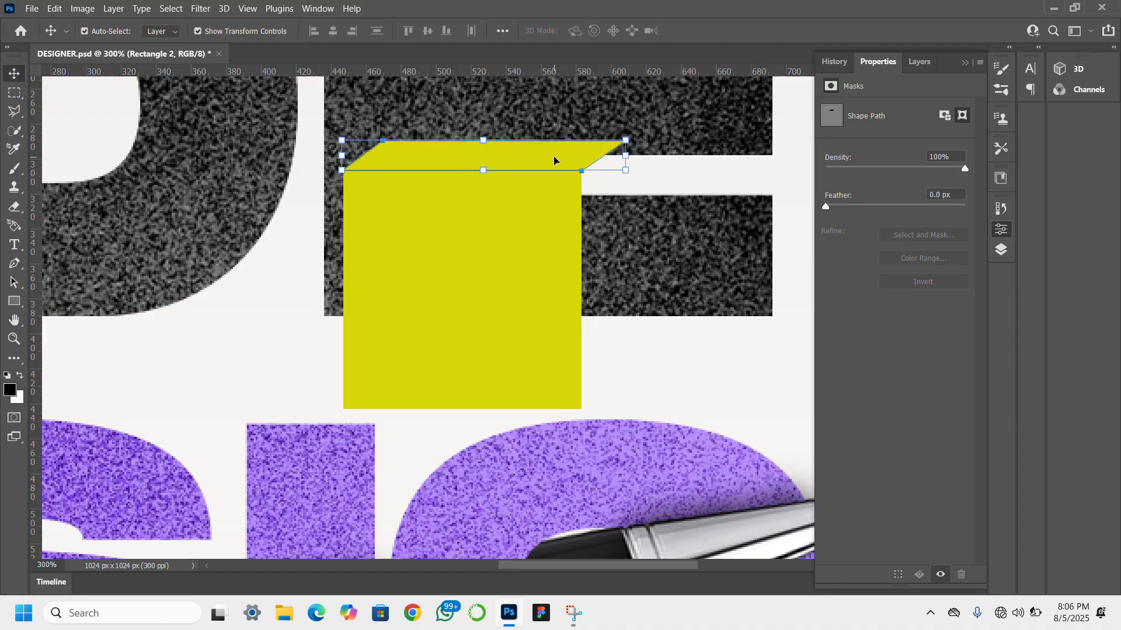
- Duplicate the slanted top face and place the copy, rotated 90°, against the square's right edge
drag(554, 161, 642, 239)
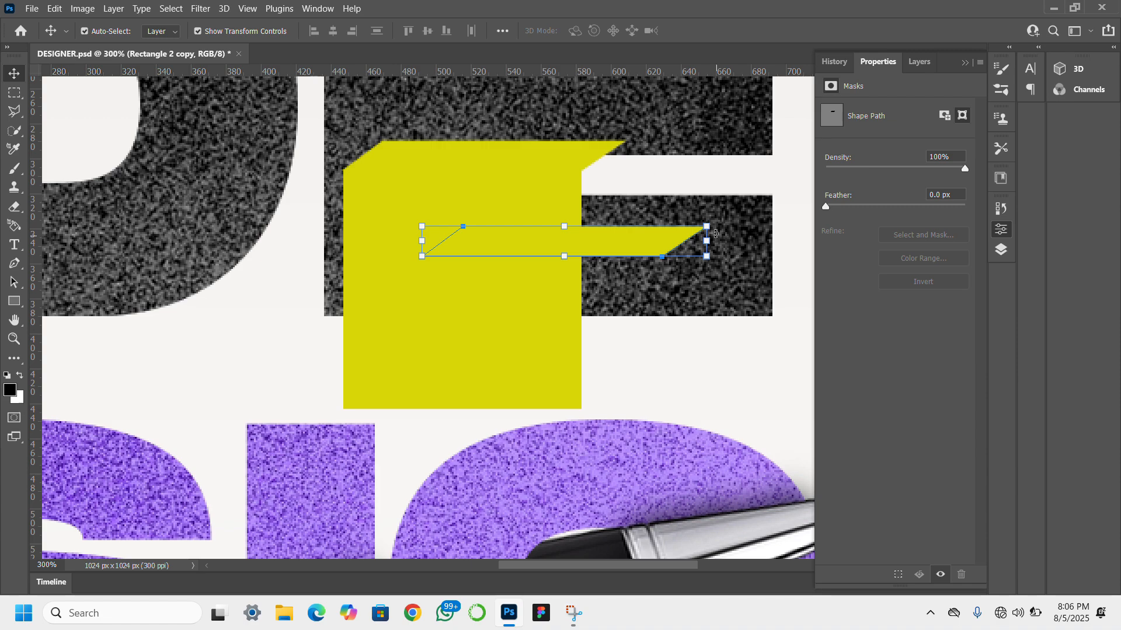
drag(716, 233, 571, 361)
drag(557, 316, 589, 362)
- Stretch the rotated copy to about 150% so its outer edge lines up with the top face's right corner
drag(613, 290, 625, 292)
key(ctrl+z)
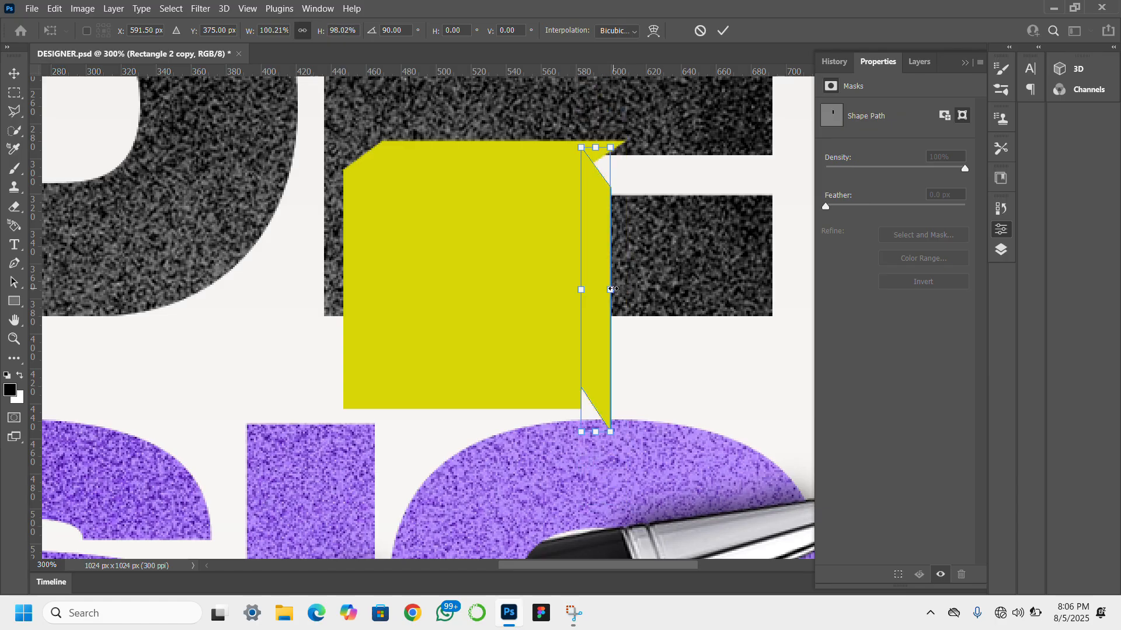
drag(612, 289, 626, 290)
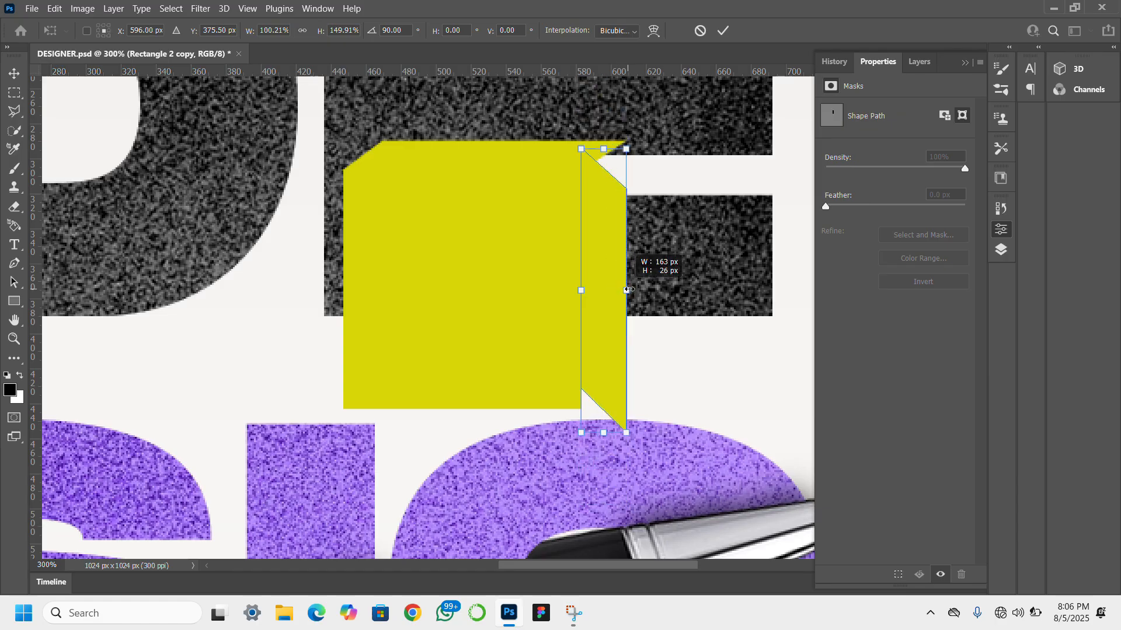
key(Return)
right_click(614, 255)
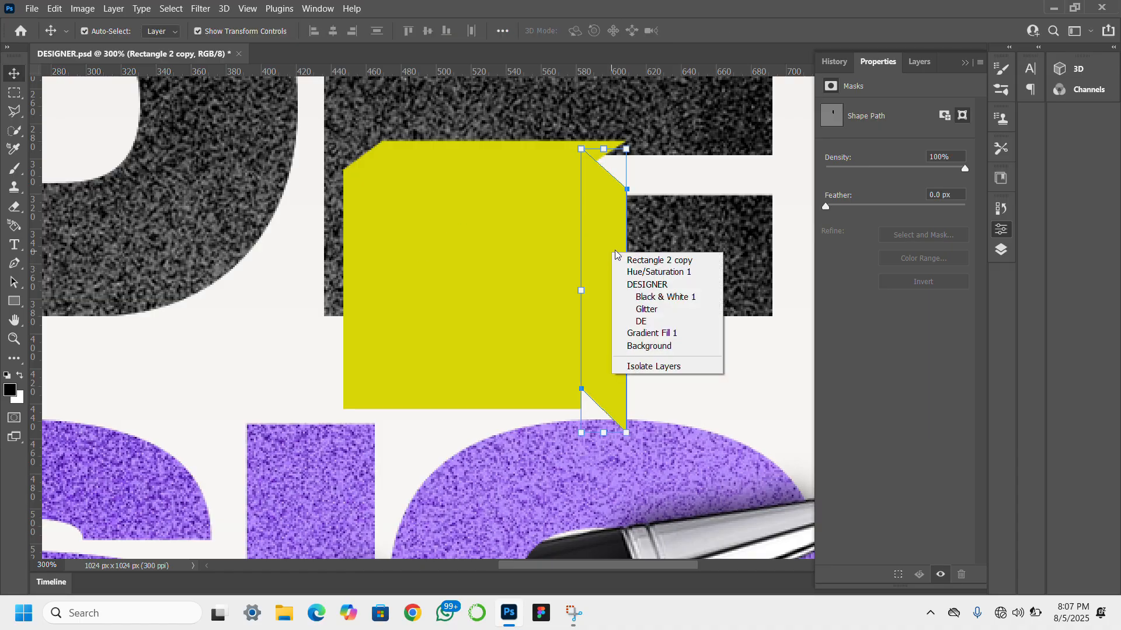
click(792, 237)
key(ctrl+t)
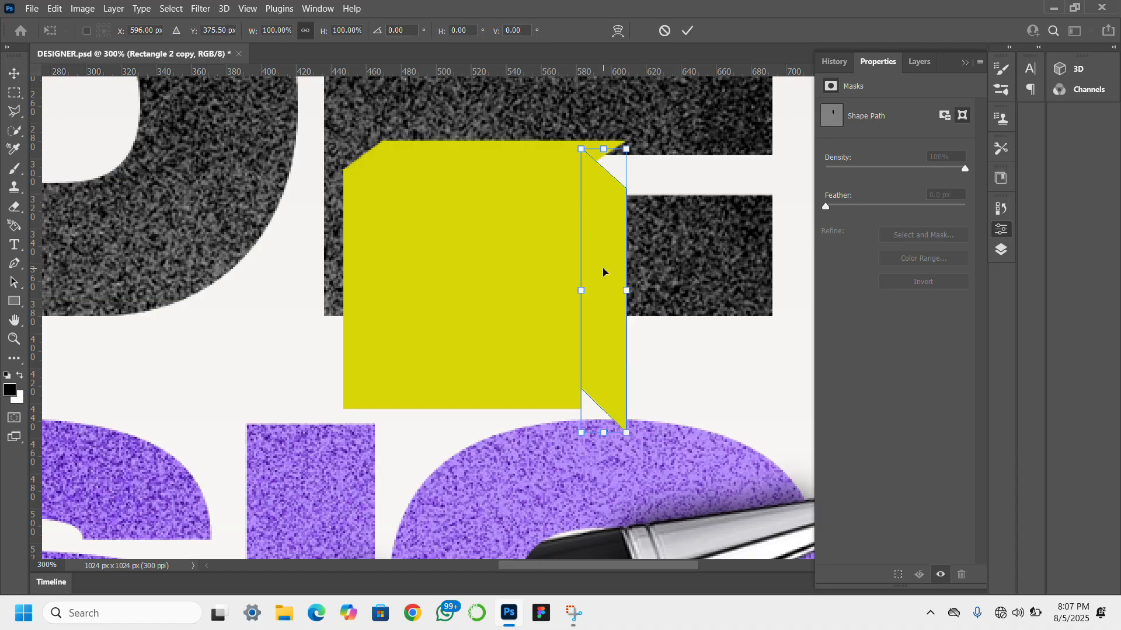
key(Return)
right_click(614, 386)
click(671, 361)
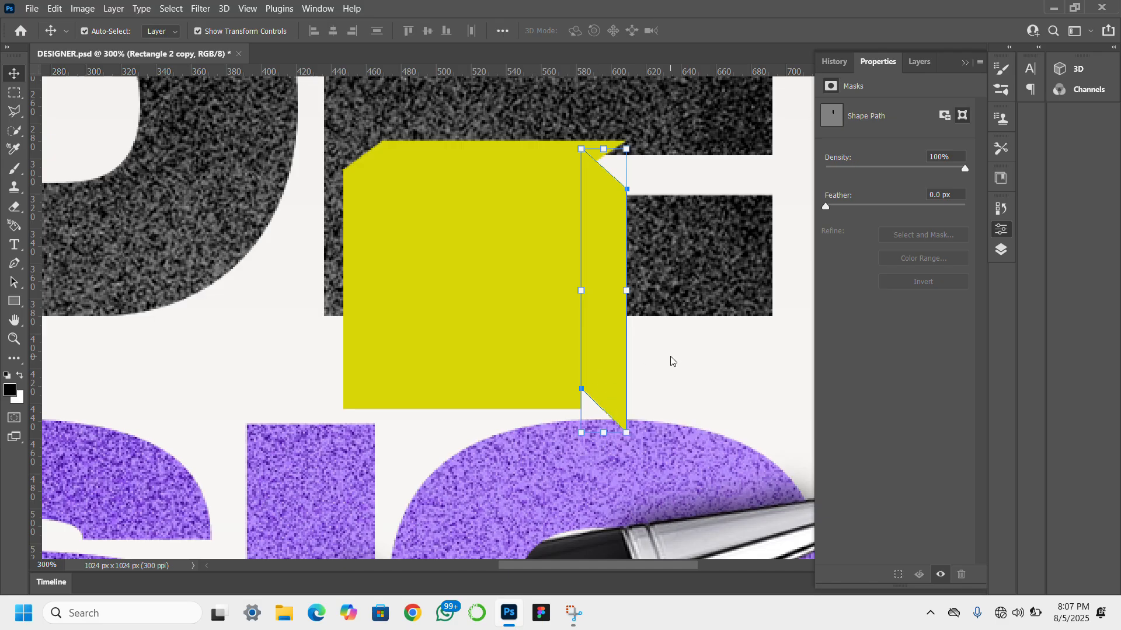
- Flip the cube's side face horizontally and move it up against the front square's right edge
key(ctrl+t)
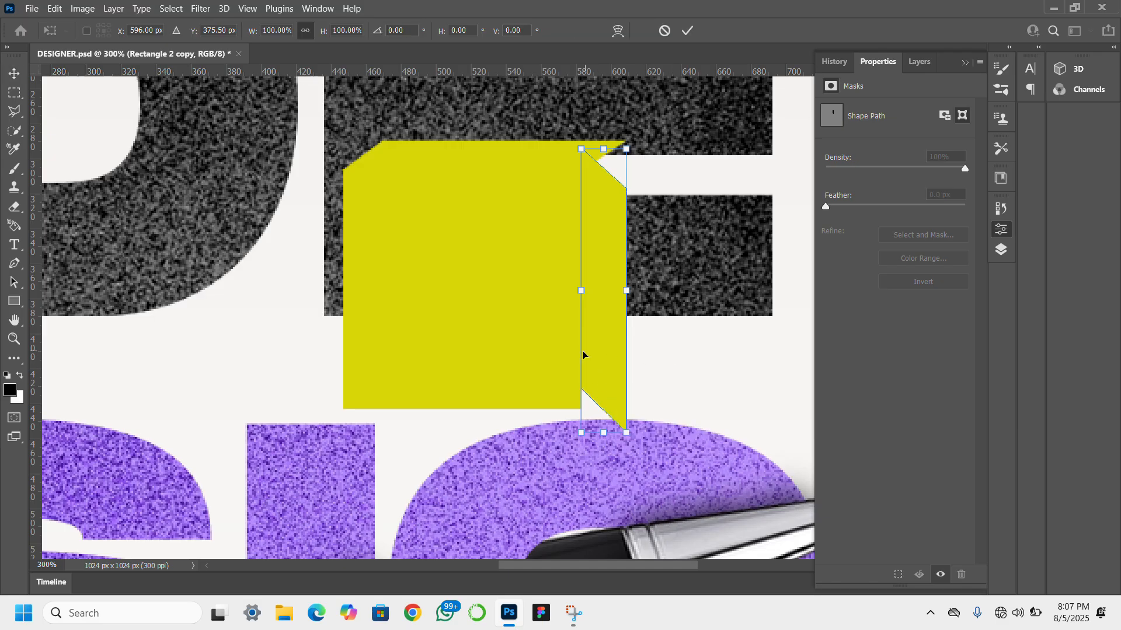
right_click(606, 357)
click(619, 331)
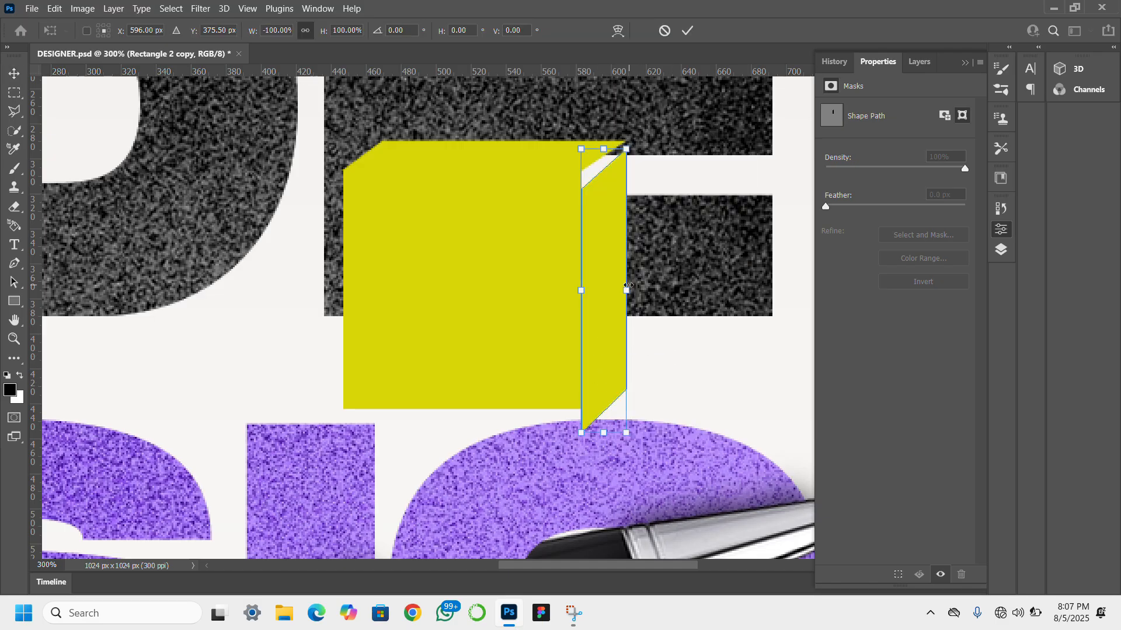
drag(614, 279, 616, 257)
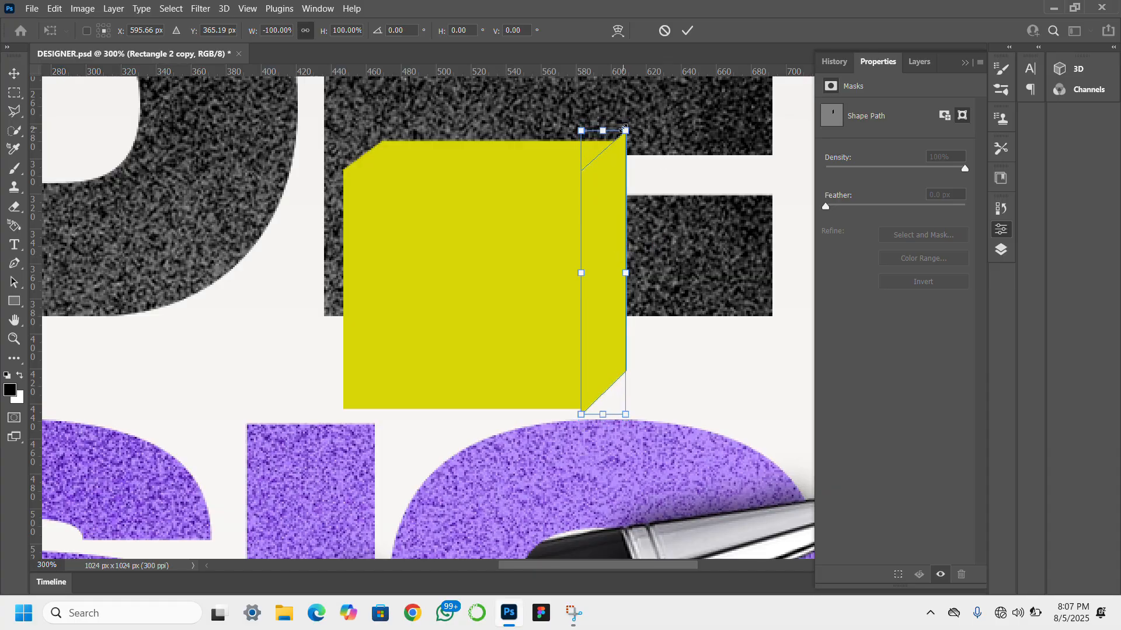
- Resize and skew the side face so its corners meet the top face and the front square's lower right corner
drag(624, 130, 619, 169)
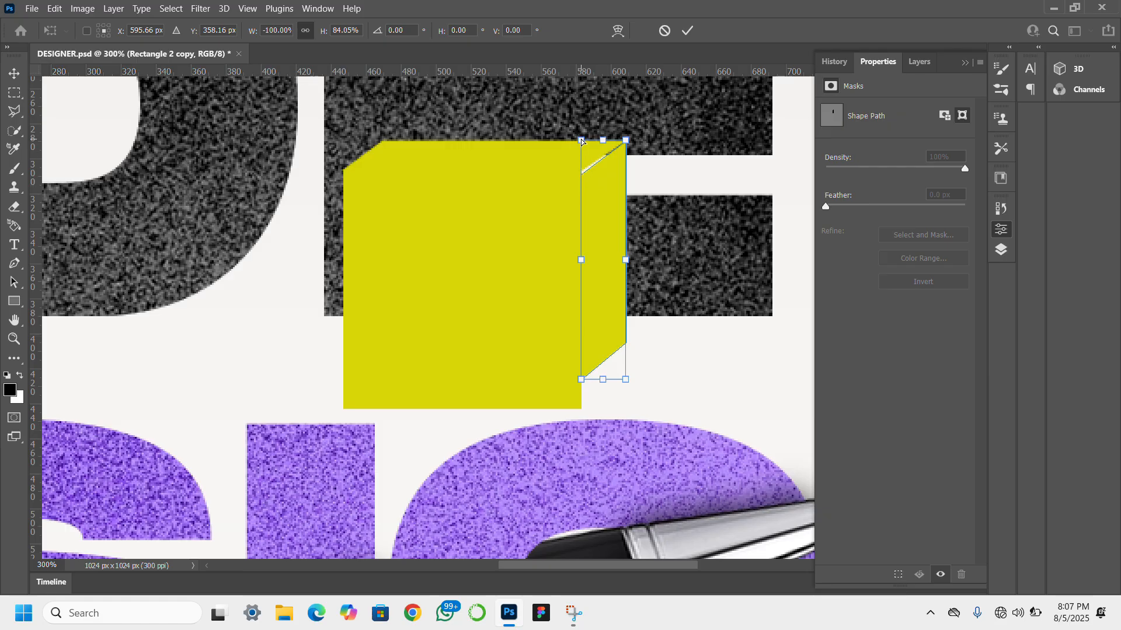
drag(582, 141, 582, 138)
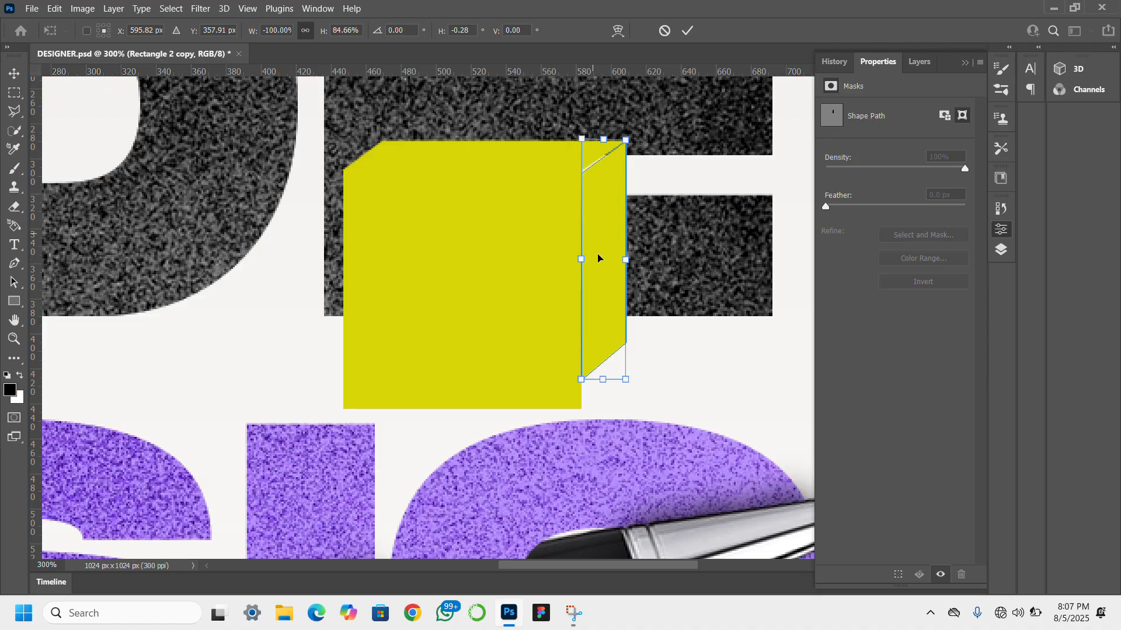
drag(604, 381, 602, 401)
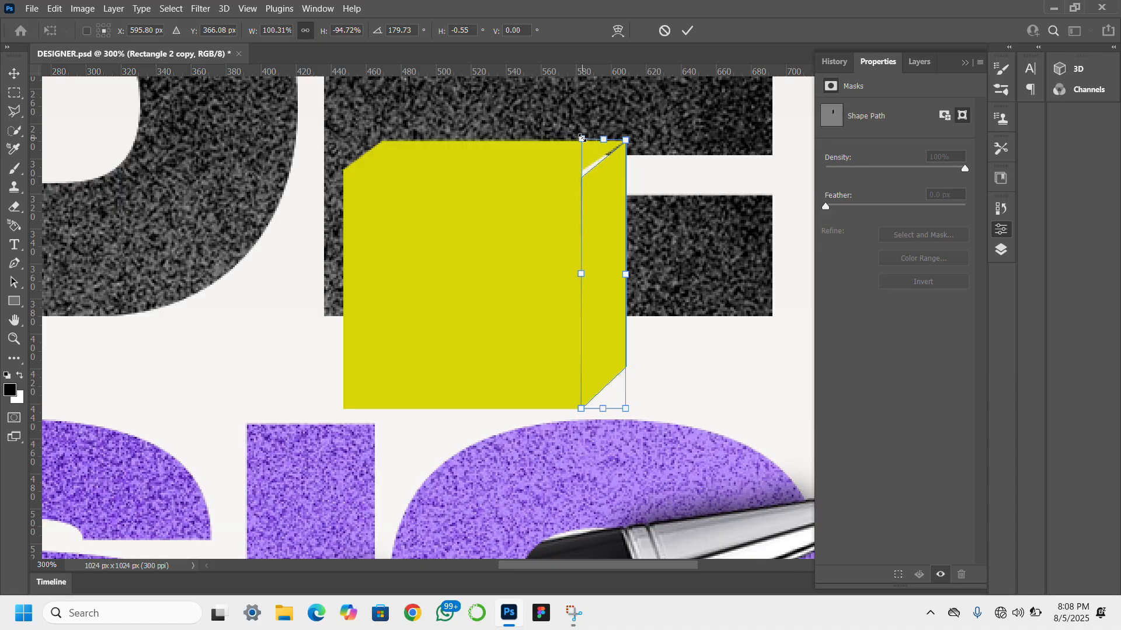
drag(581, 137, 579, 127)
key(Up)
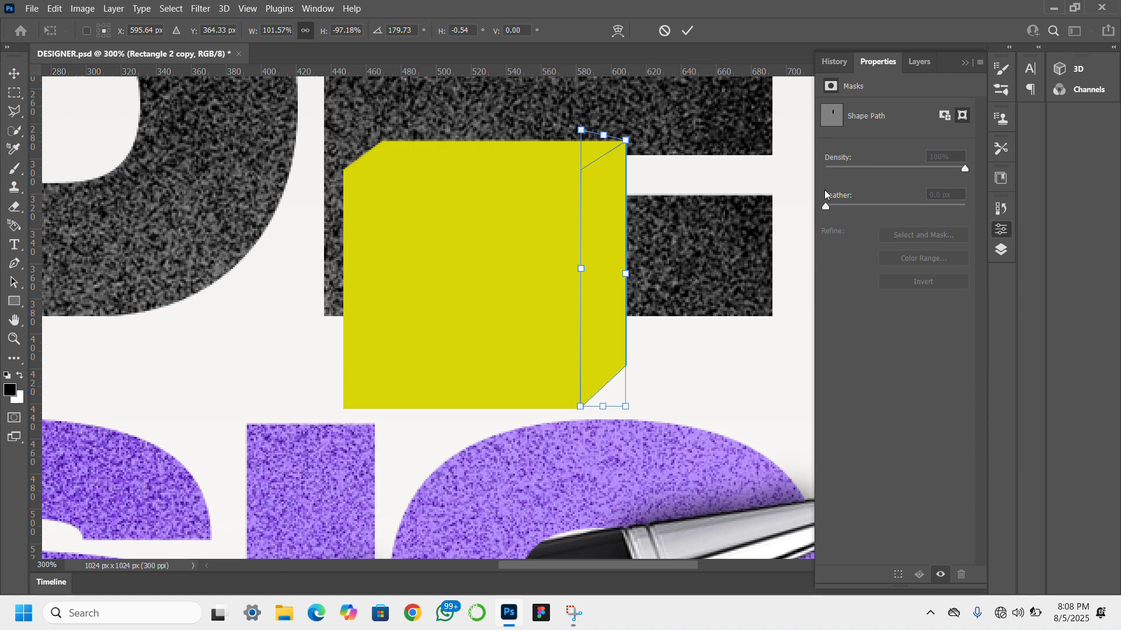
key(Return)
- Change the fill of the cube's front square to the recently used deep purple 59008f
click(549, 297)
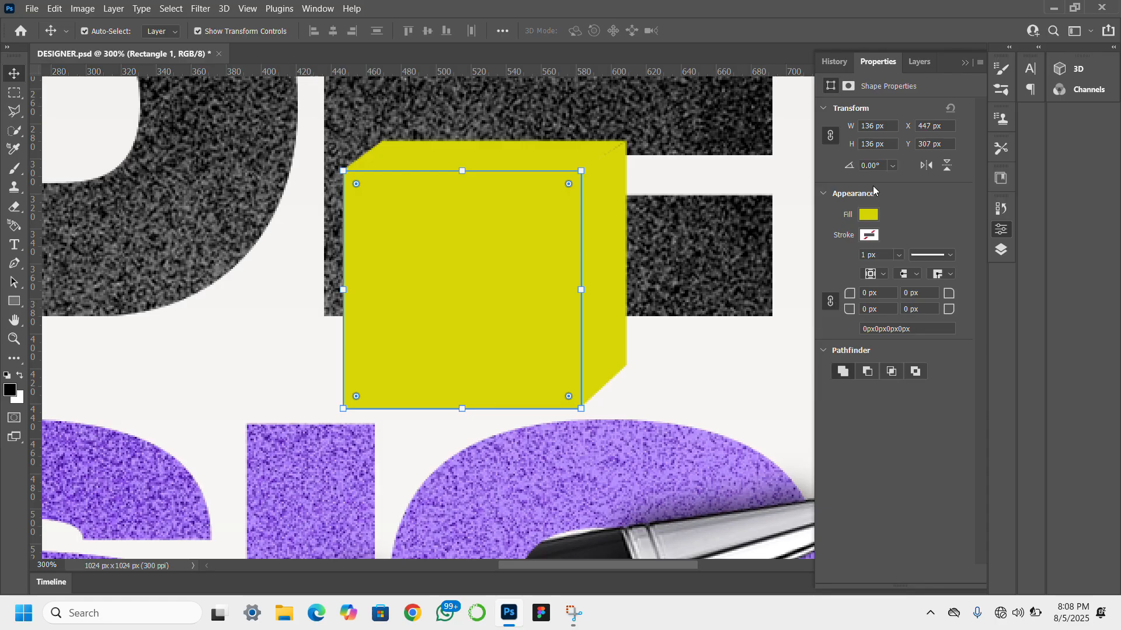
click(868, 215)
click(846, 292)
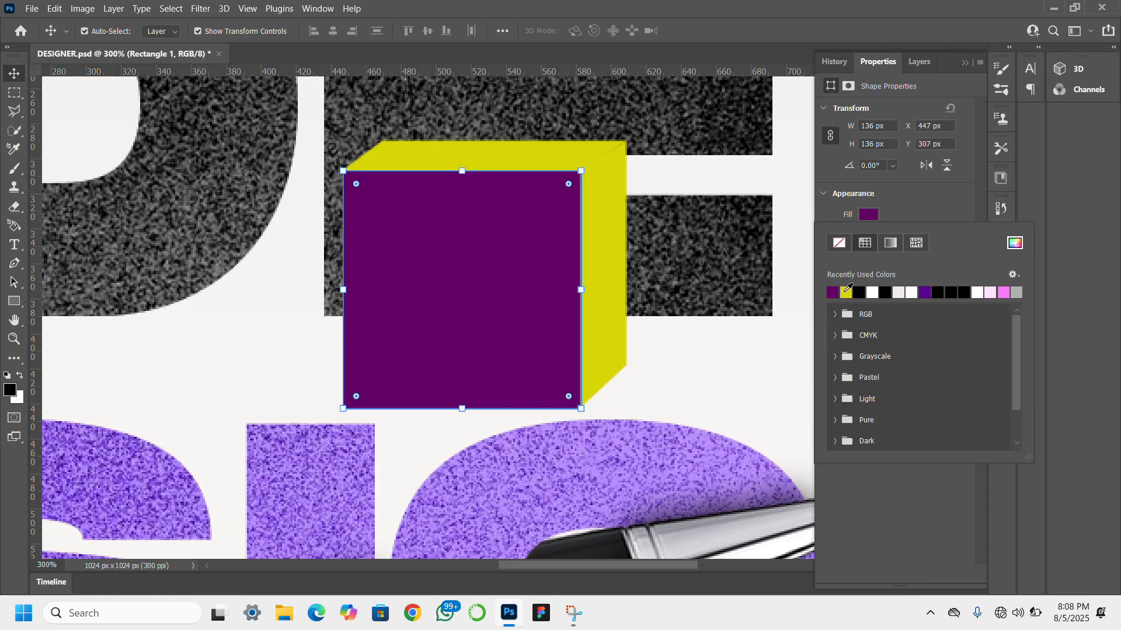
click(925, 292)
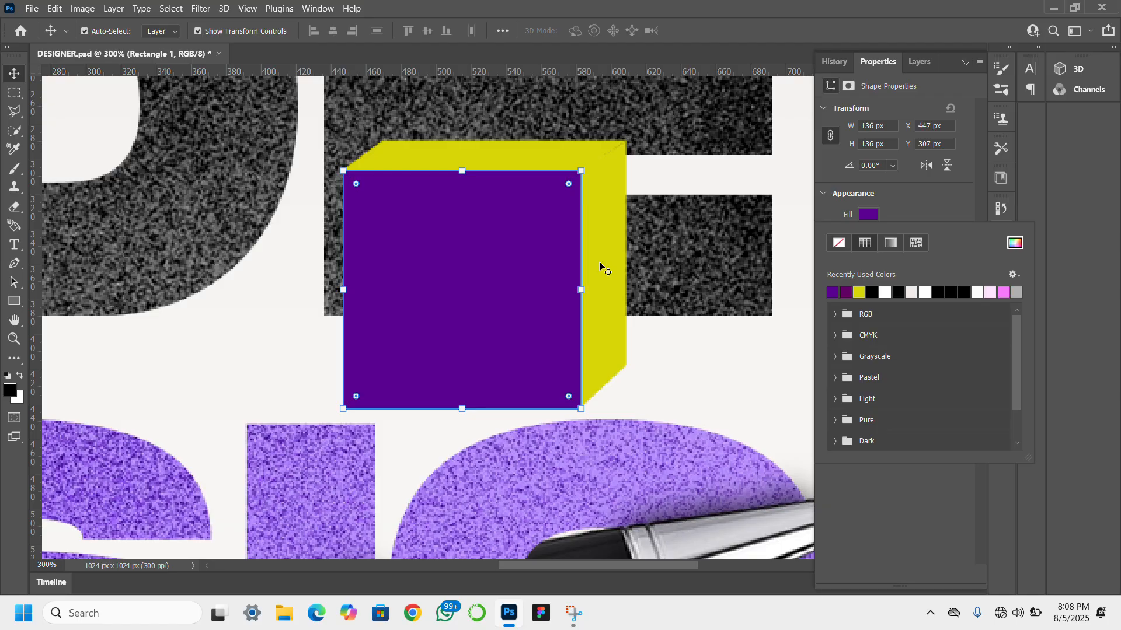
- Recolor the cube's side face by sampling the front's purple and darkening it to 30004d
click(638, 231)
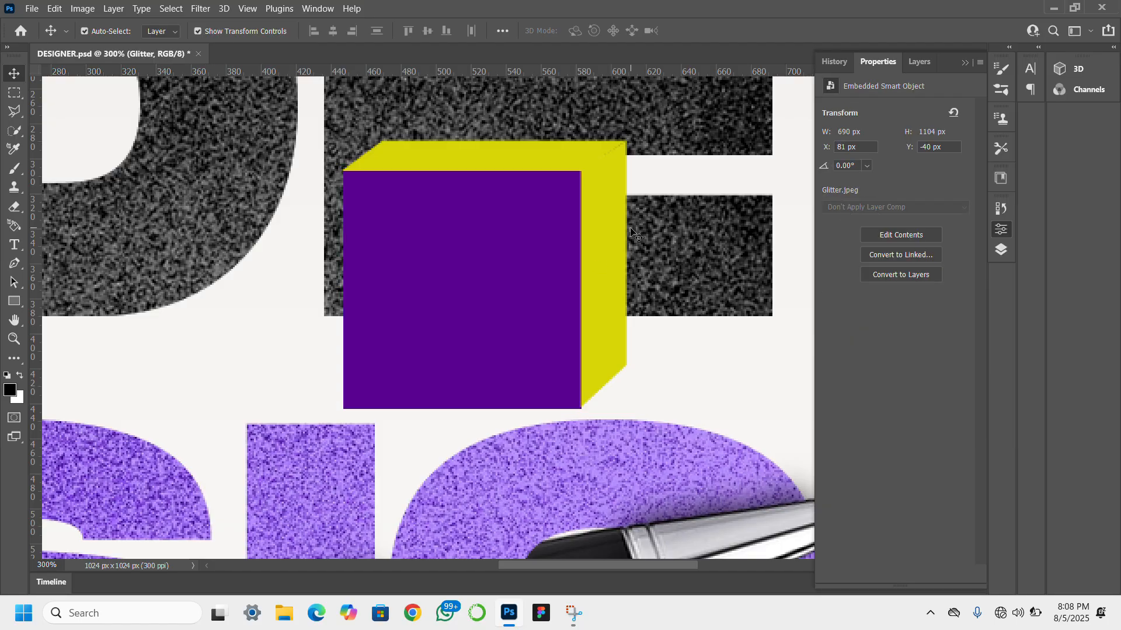
click(610, 228)
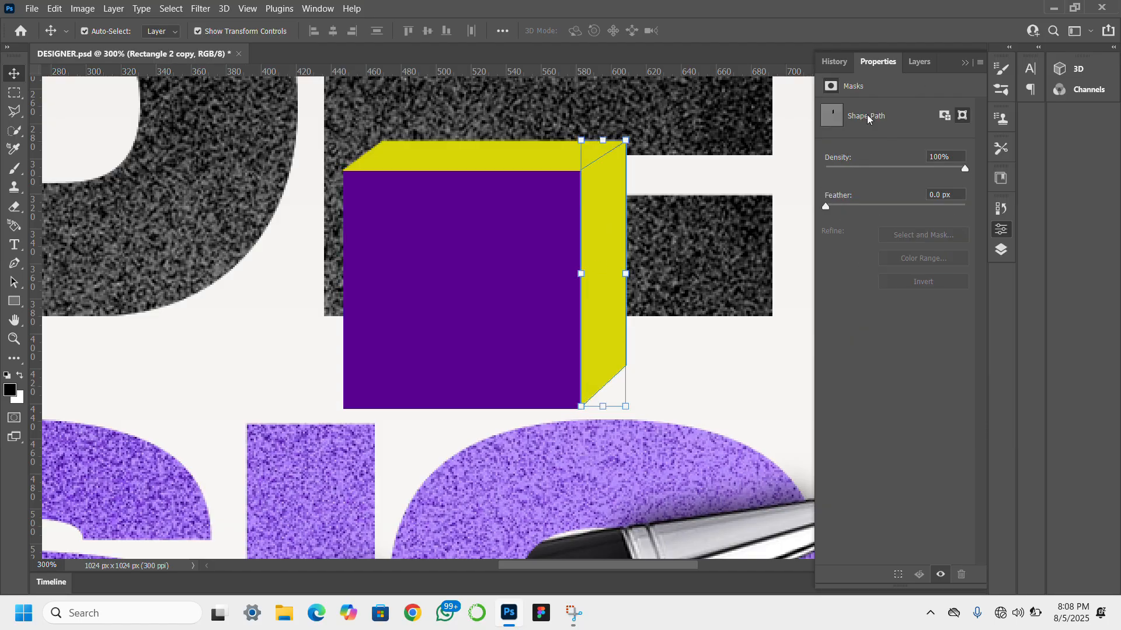
click(910, 69)
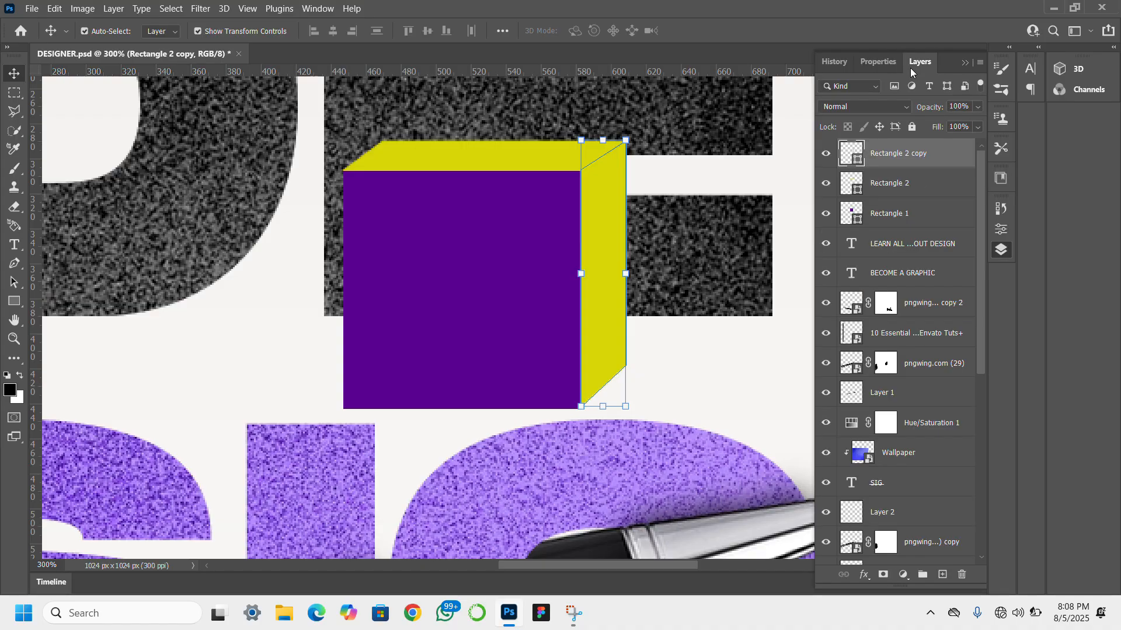
double_click(860, 164)
click(490, 232)
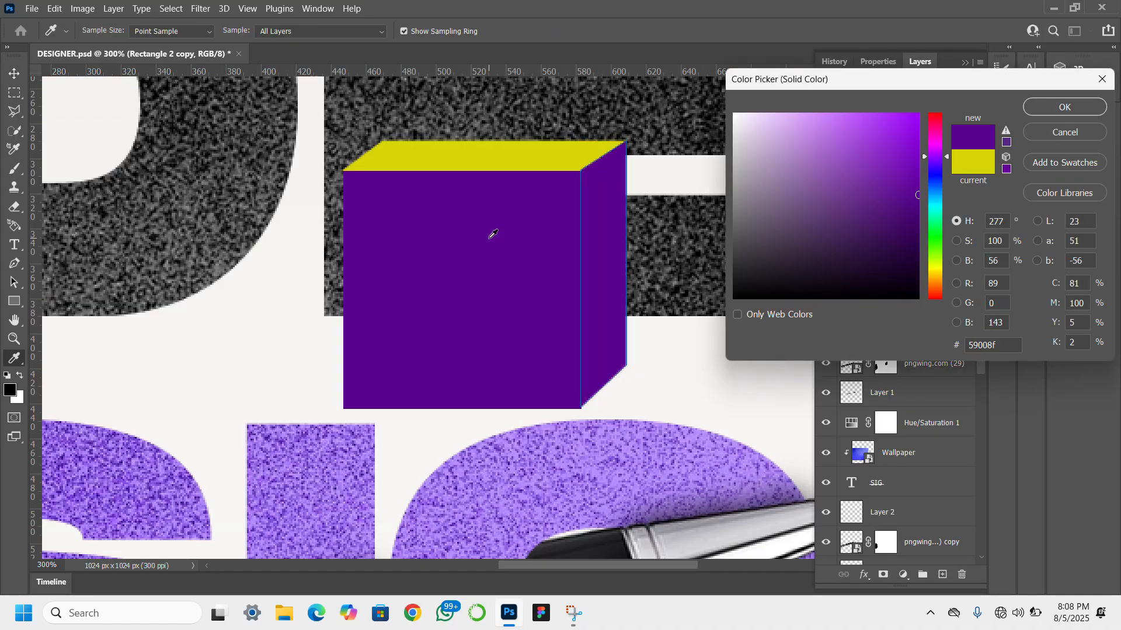
drag(876, 196, 924, 242)
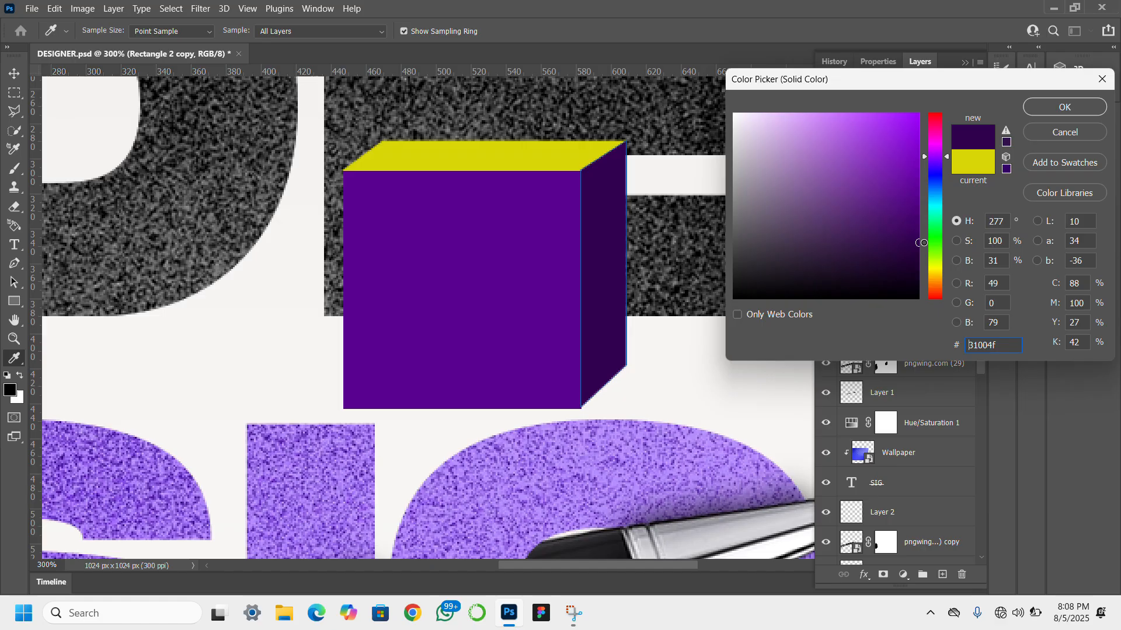
click(1060, 109)
- Recolor the cube's top face by sampling the front's purple and brightening it to 8906d8
click(555, 167)
scroll(553, 169, left, 1)
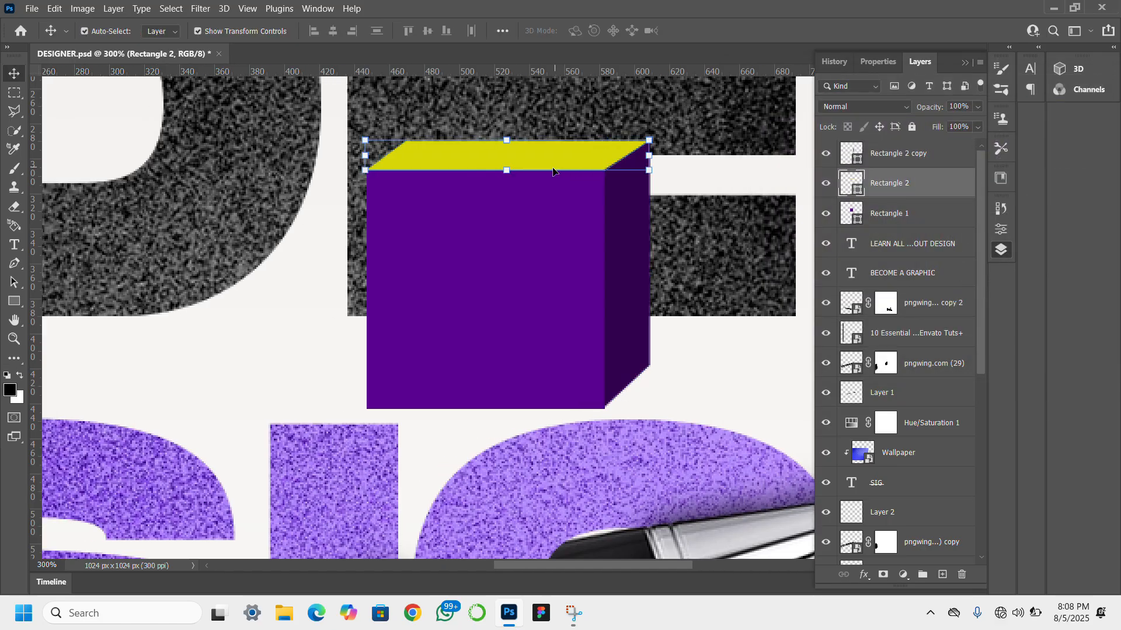
double_click(866, 194)
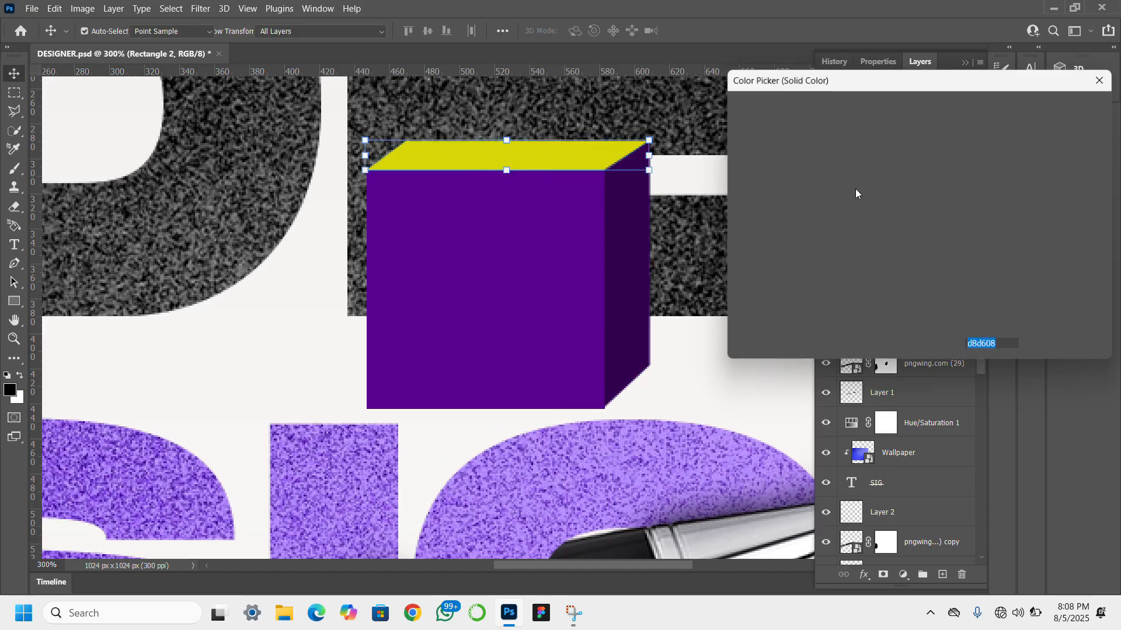
click(613, 282)
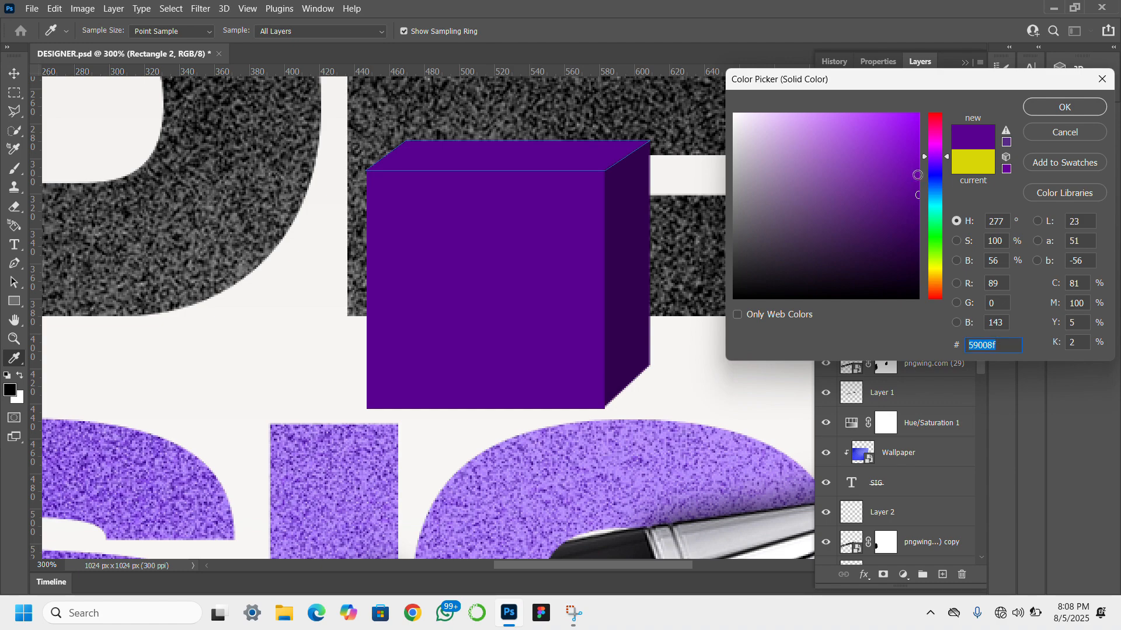
drag(917, 175, 915, 141)
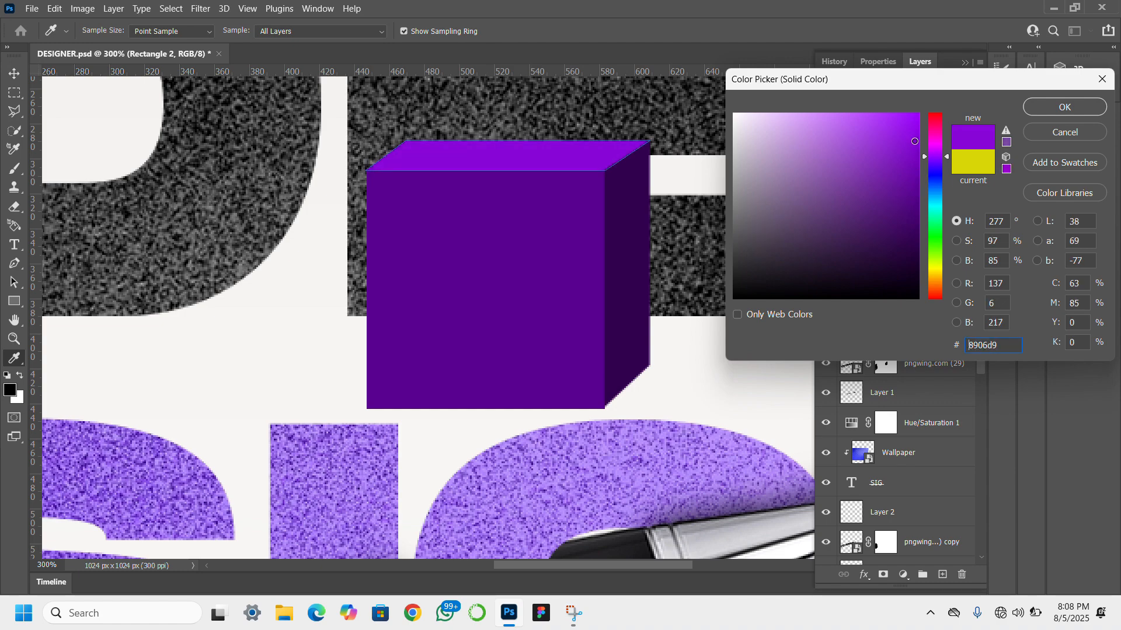
click(1063, 107)
scroll(805, 223, right, 2)
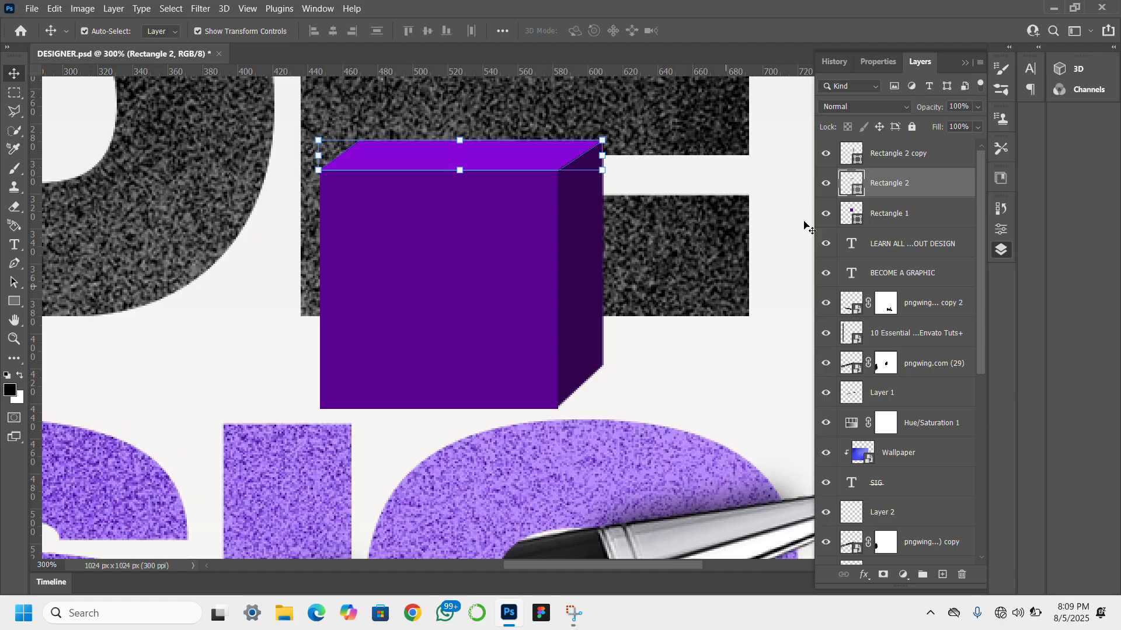
scroll(950, 218, down, 2)
scroll(950, 217, up, 2)
click(910, 221)
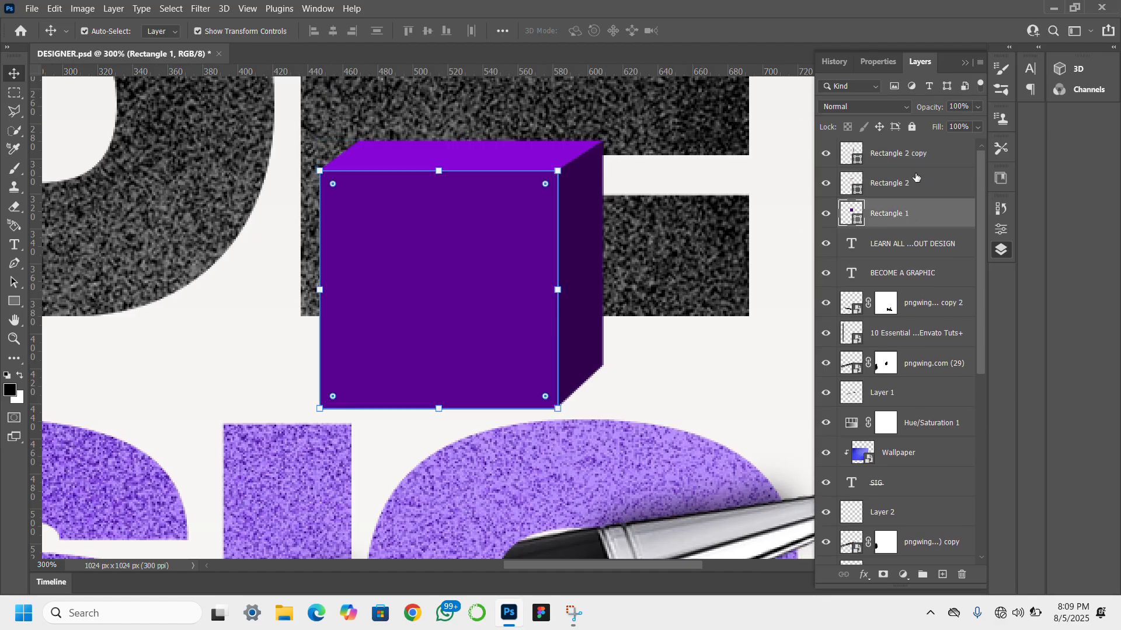
right_click(916, 151)
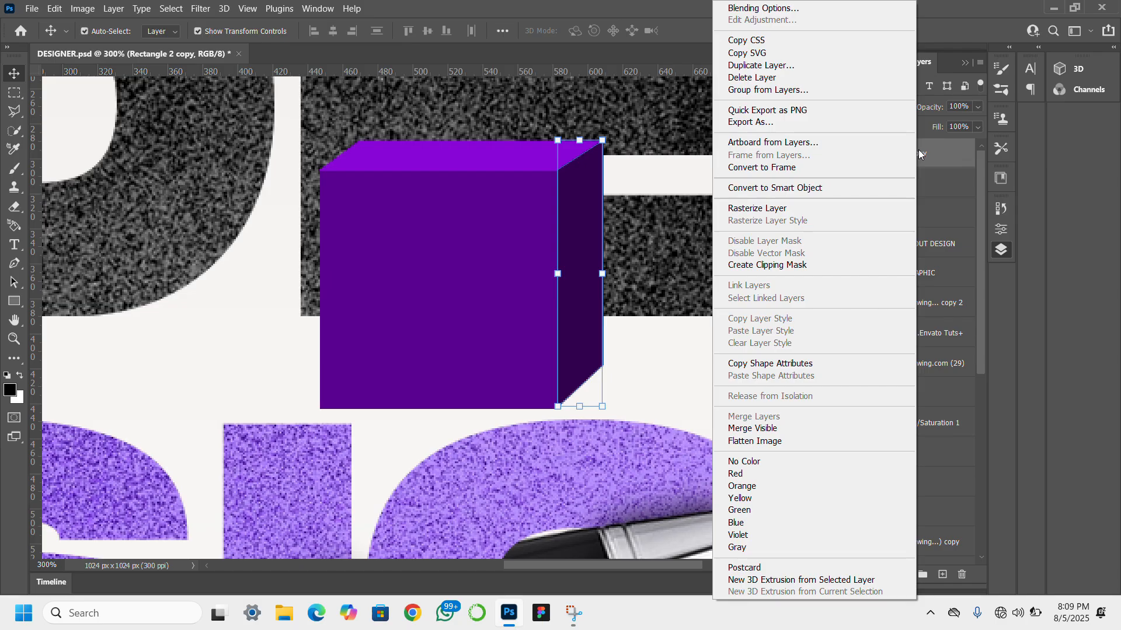
click(964, 206)
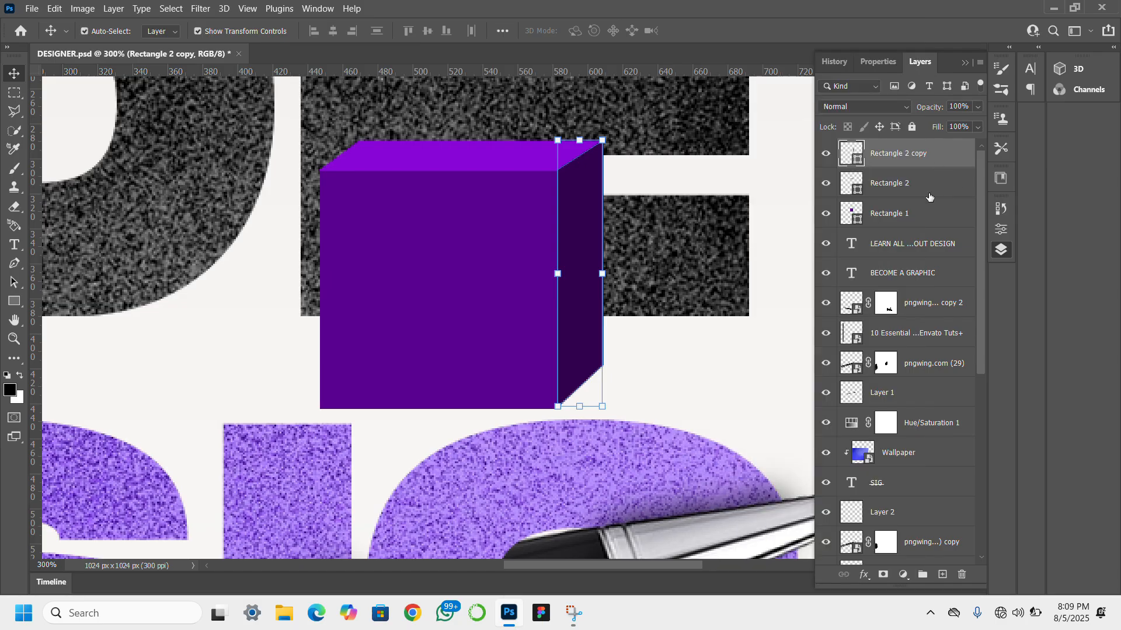
click(917, 207)
click(905, 154)
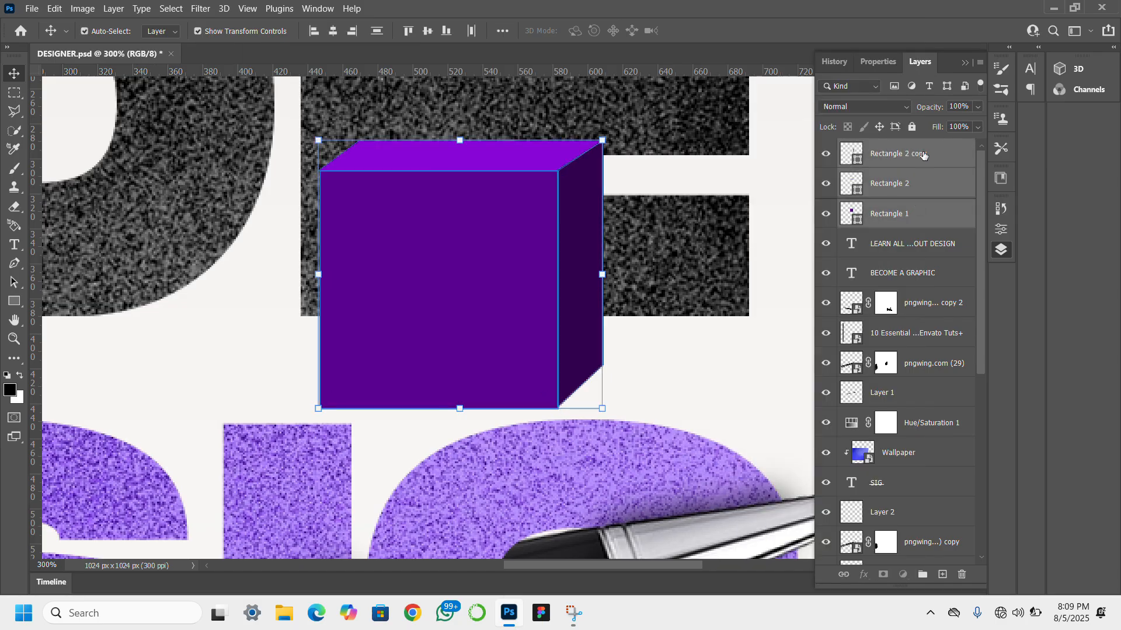
scroll(928, 153, down, 3)
scroll(928, 152, up, 3)
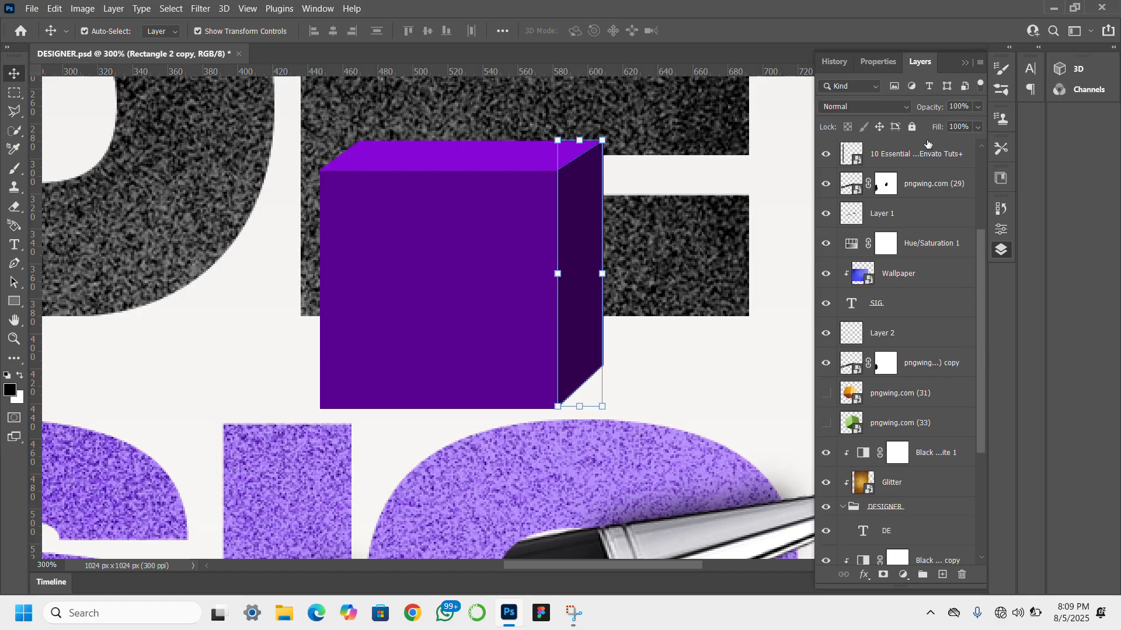
- Select the Rectangle 1, Rectangle 2 and Rectangle 2 copy layers and convert them into one Smart Object
click(914, 225)
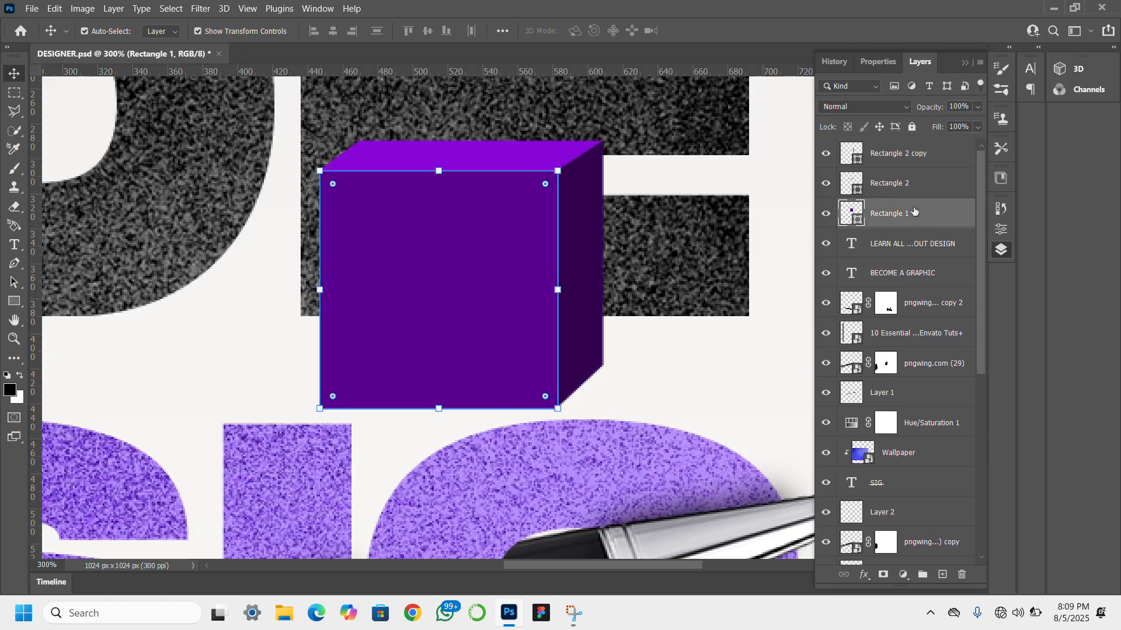
shift+click(915, 154)
right_click(915, 155)
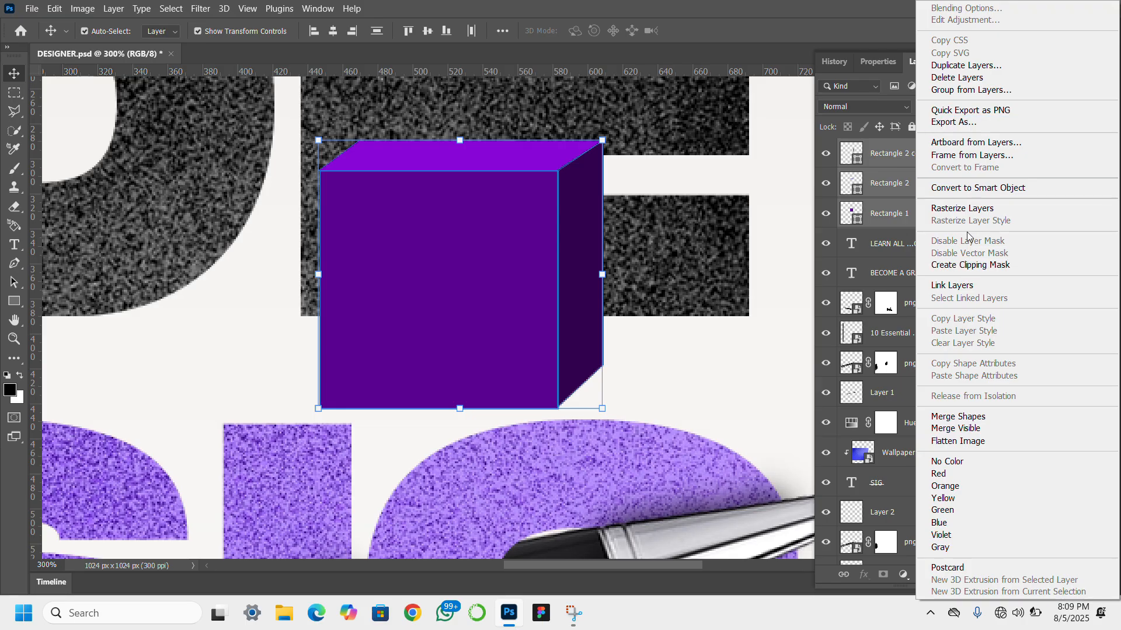
click(964, 187)
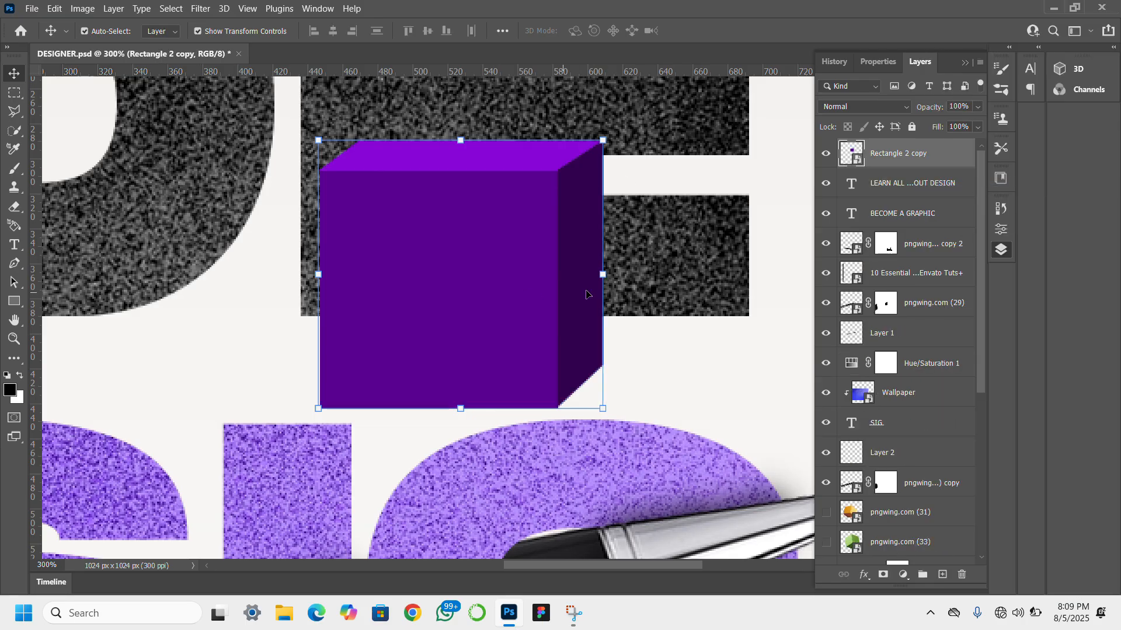
- Scale the purple cube proportionally about its center down to roughly half its size
drag(609, 274, 475, 264)
key(Return)
scroll(473, 263, right, 3)
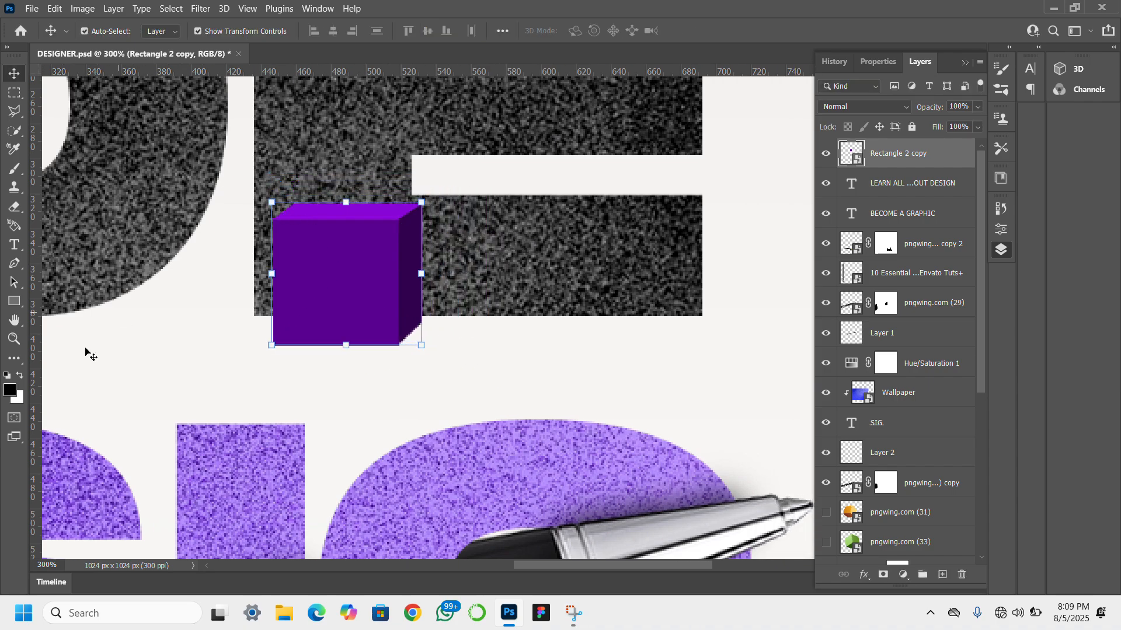
- Zoom out to examine the cube's size and placement within the whole composition
click(13, 339)
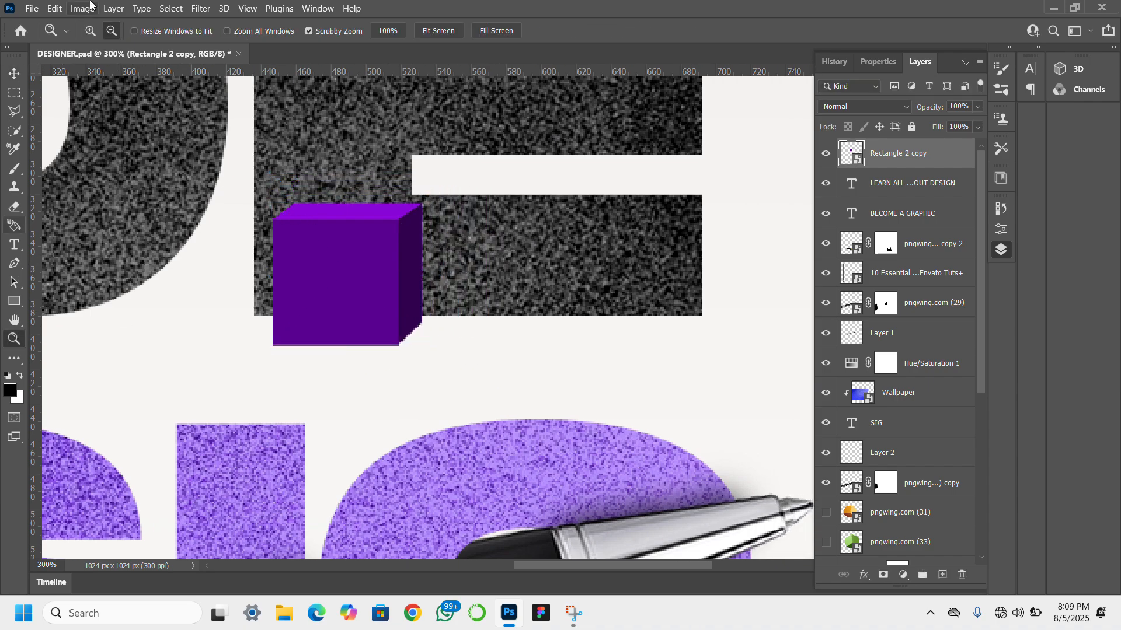
click(377, 320)
click(393, 328)
alt+click(298, 268)
alt+click(299, 273)
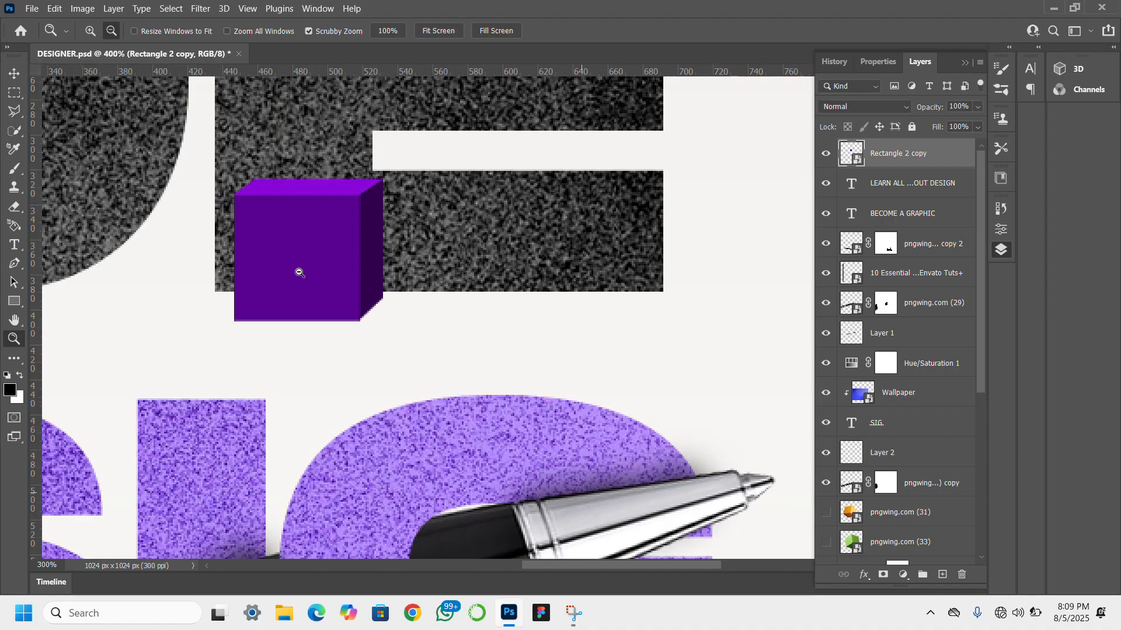
alt+click(299, 272)
alt+click(299, 272)
alt+click(300, 273)
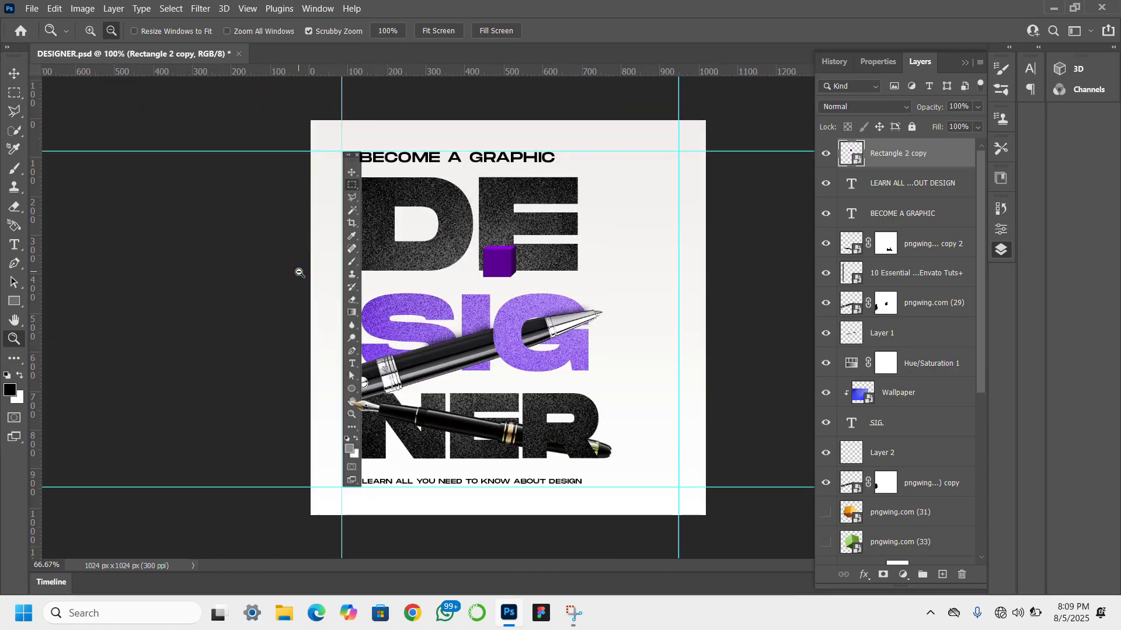
alt+click(297, 270)
alt+click(298, 270)
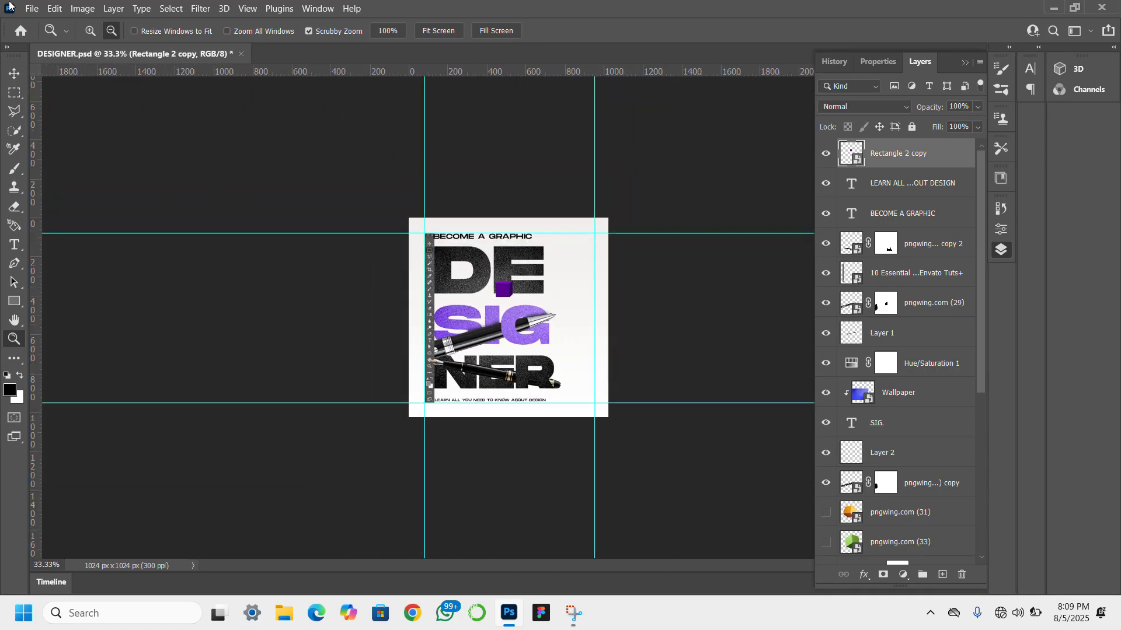
click(13, 75)
- Place the purple cube to the right of the letters DE at about 28% scale, rotated about 17.5°
scroll(843, 397, down, 5)
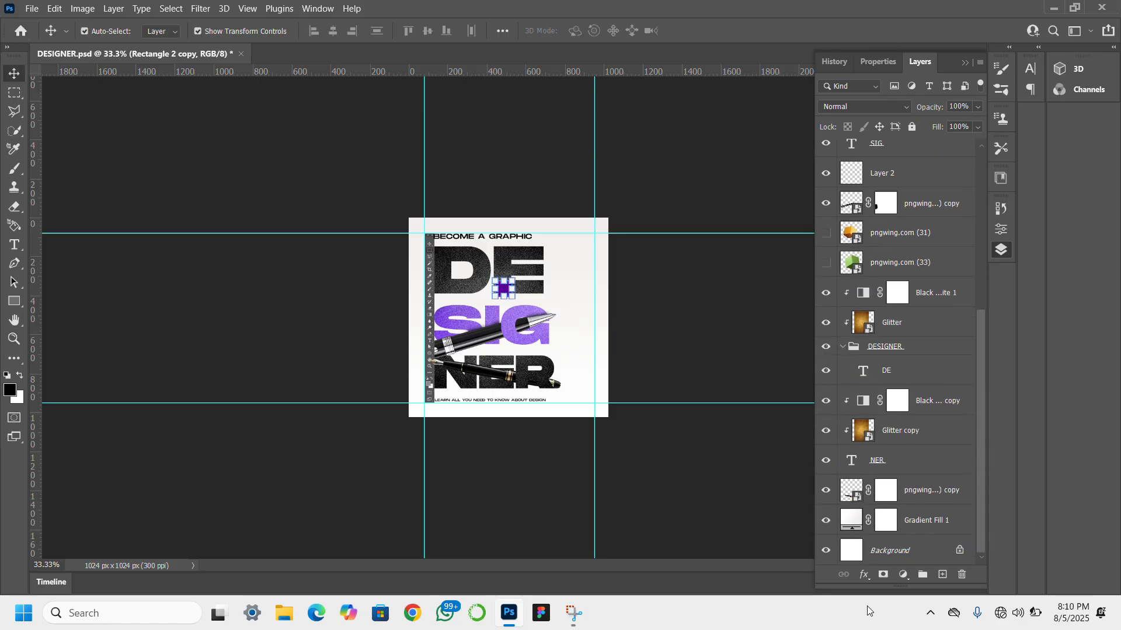
key(ctrl+0)
click(850, 555)
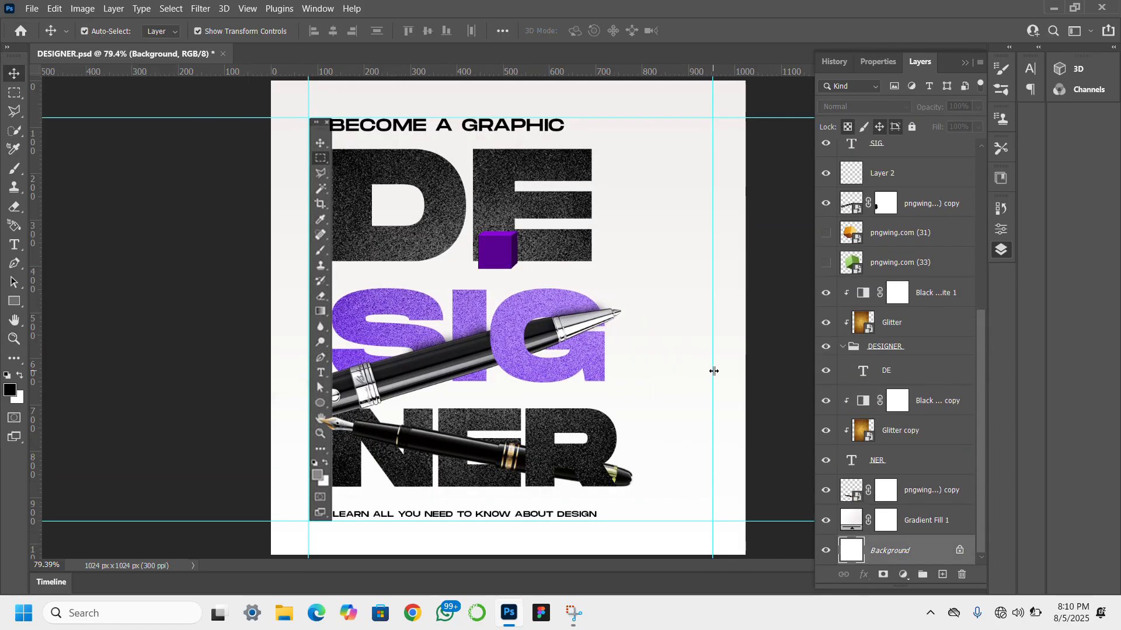
drag(497, 250, 638, 197)
key(Return)
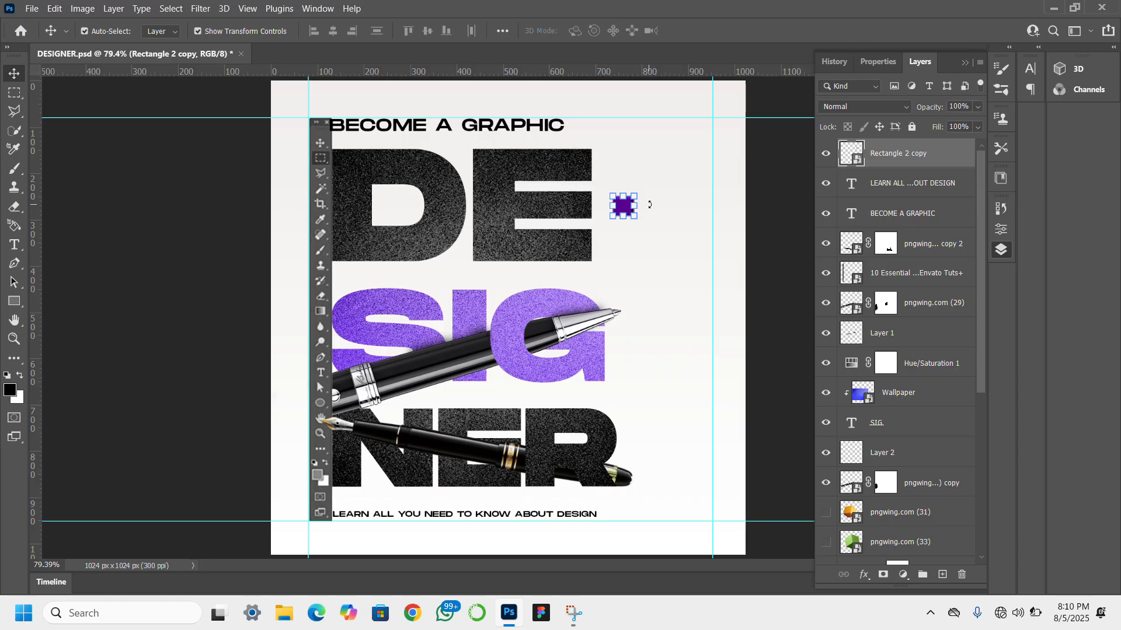
drag(649, 204, 651, 213)
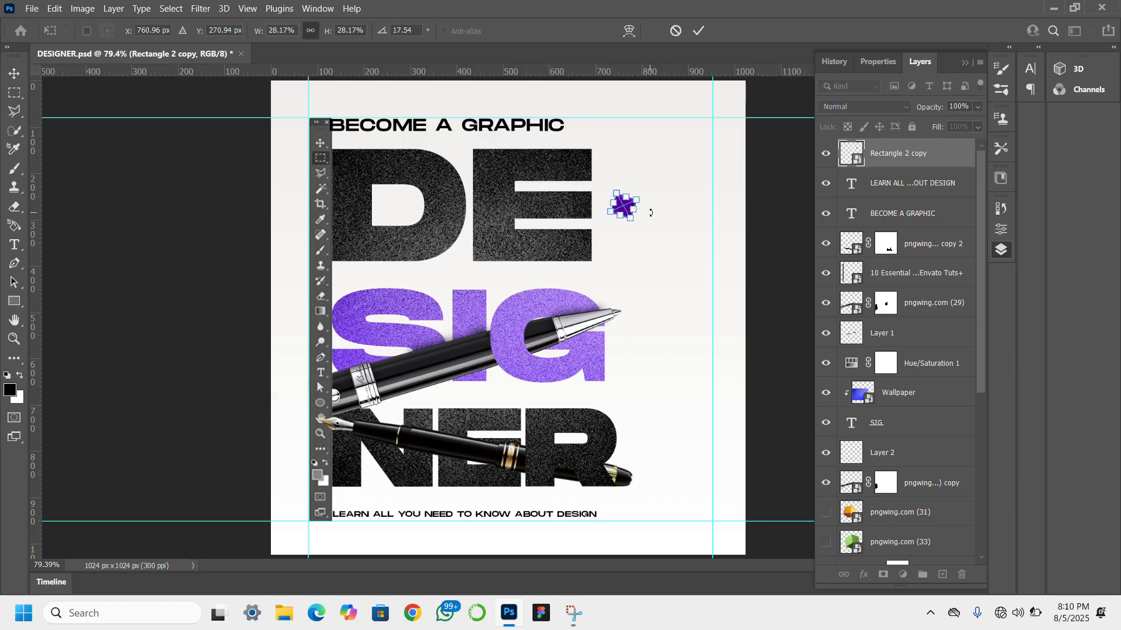
key(Return)
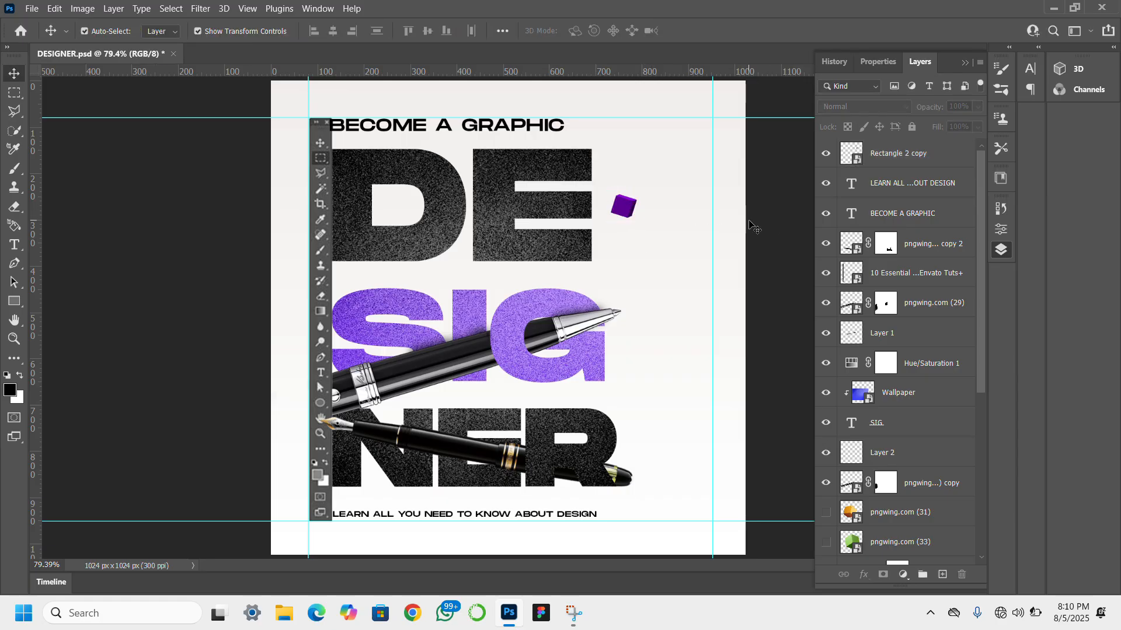
- Duplicate the small cube three times and arrange the four as corners of a tilted rectangle
mouse_move(628, 211)
mouse_down()
mouse_move(702, 229)
mouse_move(701, 108)
mouse_move(695, 159)
mouse_move(710, 157)
mouse_move(635, 140)
mouse_move(706, 173)
mouse_up()
alt+click(635, 140)
- Draw a 177 x 7 px bar between the two upper cubes and fill it with a purple matching them
click(14, 301)
click(845, 292)
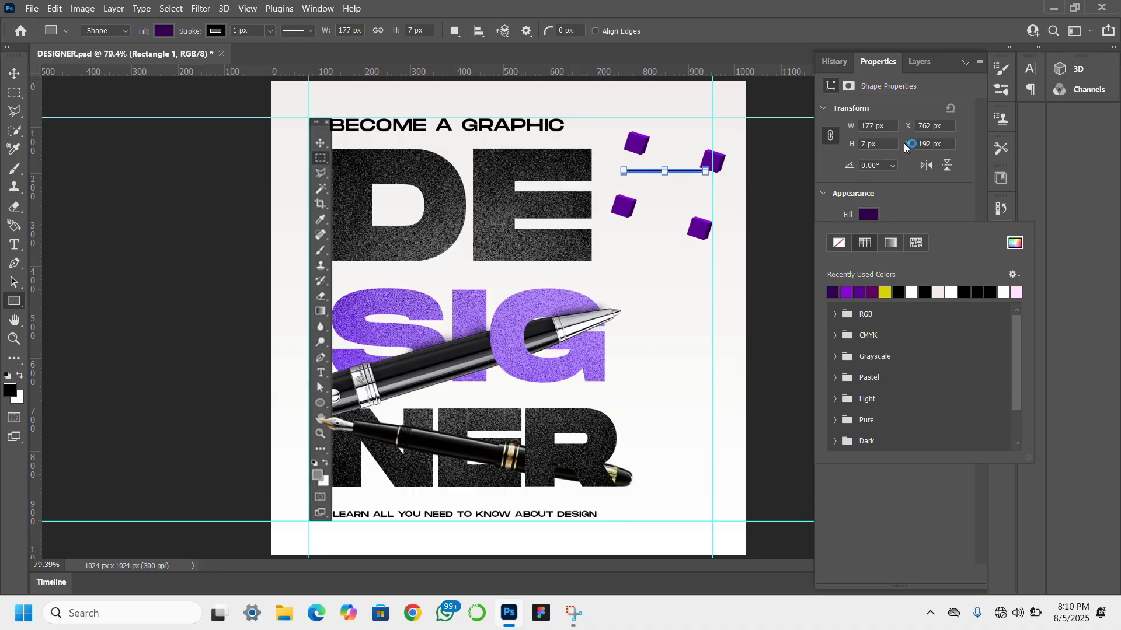
click(846, 292)
click(1014, 243)
drag(904, 165, 919, 182)
click(1063, 107)
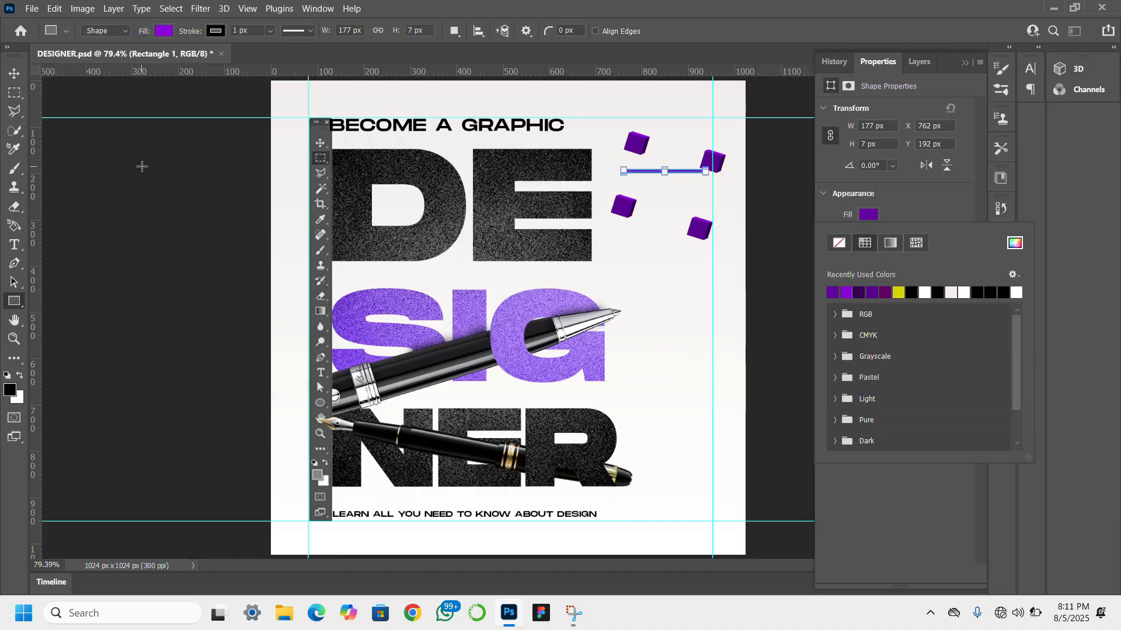
- Scale the bar to about 74% and rotate it 15° so it connects the two upper cubes
click(14, 73)
click(14, 339)
click(705, 167)
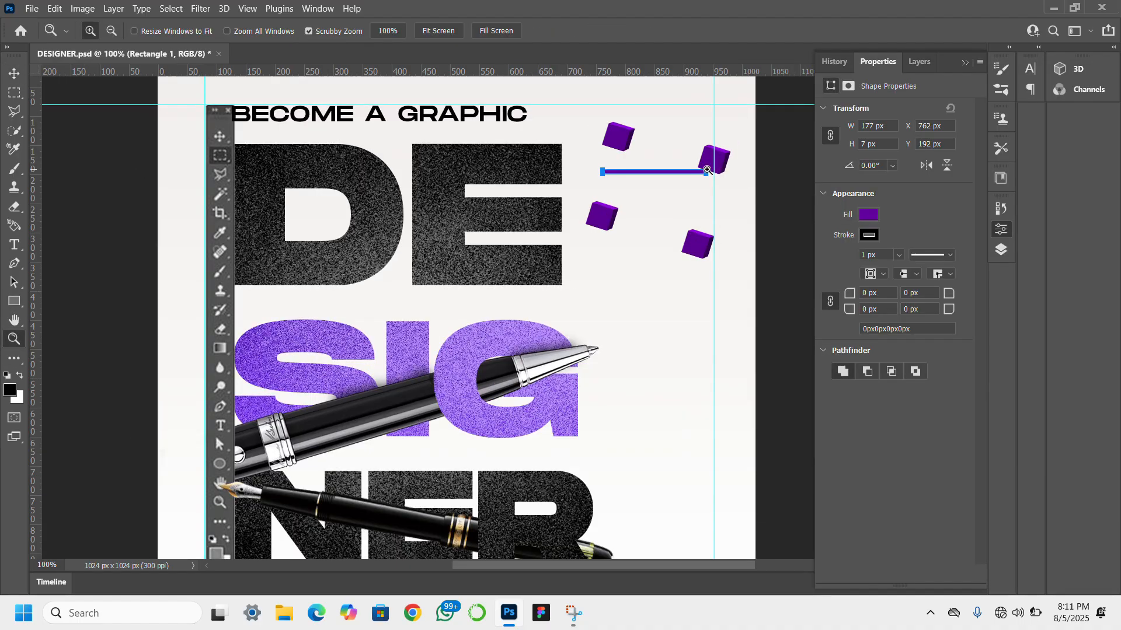
click(705, 164)
click(705, 165)
click(705, 164)
alt+click(408, 156)
alt+click(493, 216)
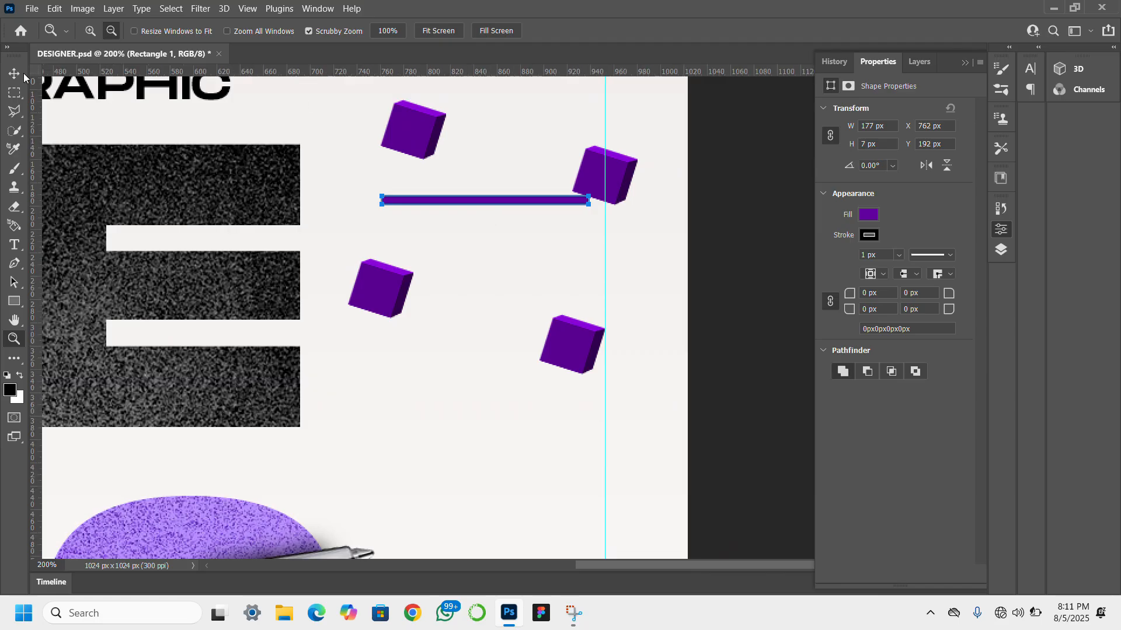
key(v)
drag(601, 198, 583, 174)
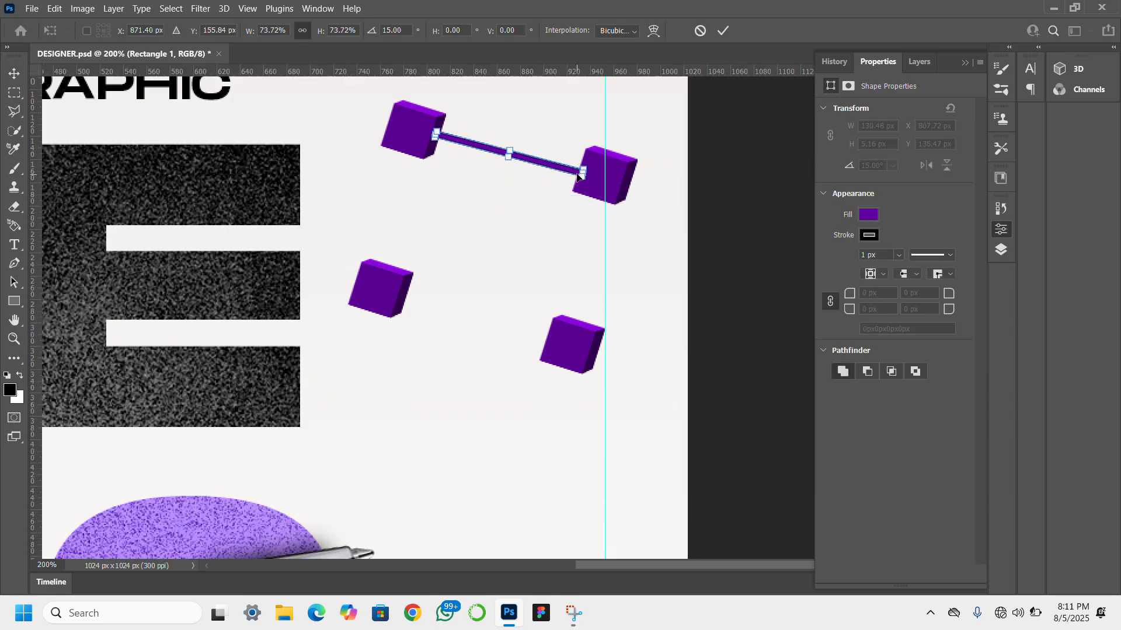
key(Return)
- Remove the connector bar's stroke and reorder the layers to stack the bar behind the adjoining cubes
click(749, 322)
scroll(748, 323, left, 1)
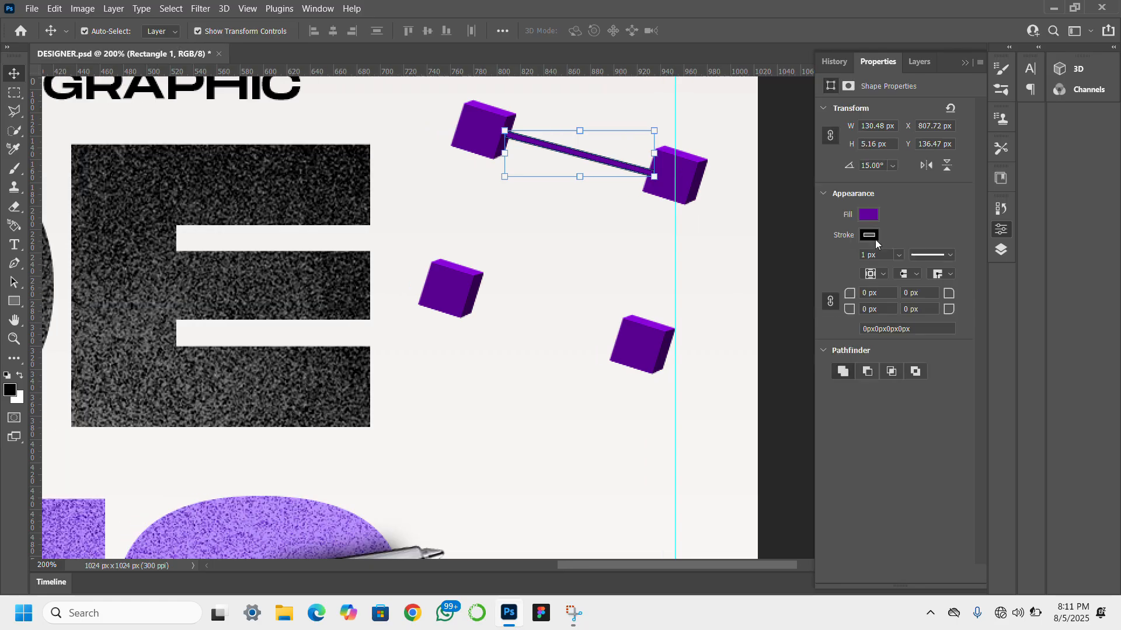
click(869, 234)
click(919, 64)
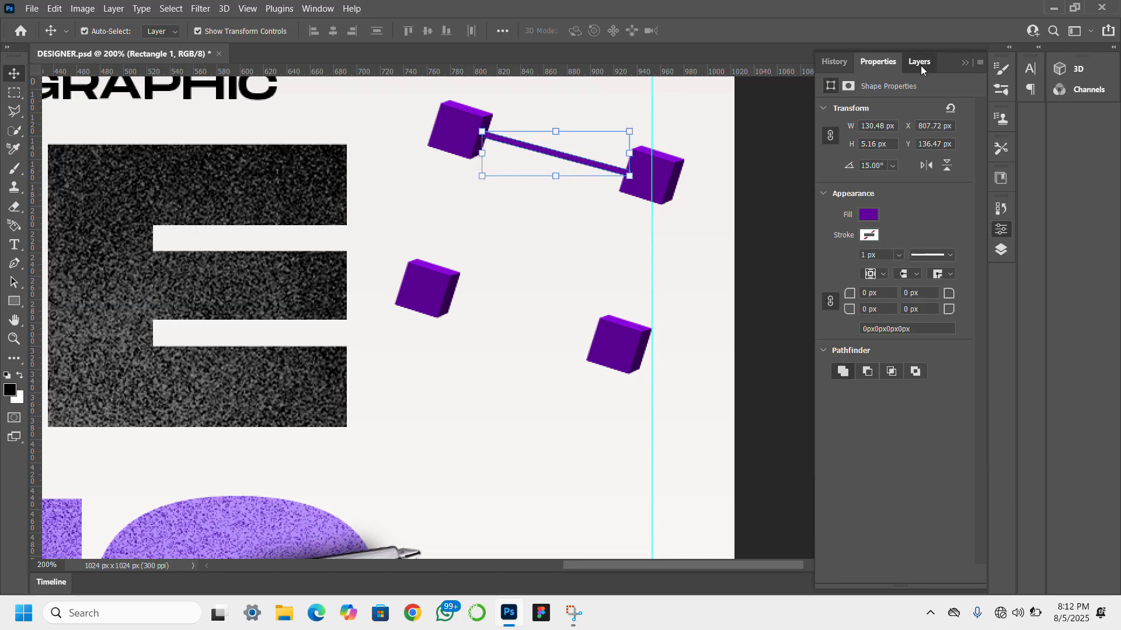
click(920, 64)
click(896, 188)
drag(895, 214, 893, 141)
- Duplicate the connector bar and place the copy between the two lower cubes
click(579, 160)
drag(578, 160, 545, 324)
scroll(902, 181, down, 3)
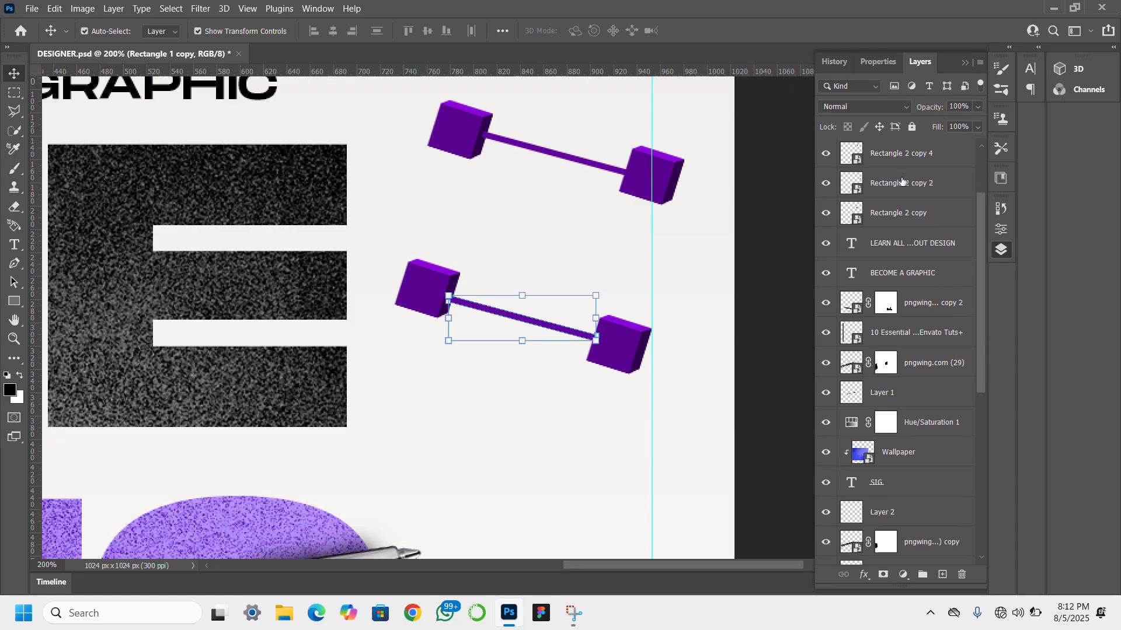
- Reorder the layers so the Rectangle 2 copy 3 and Rectangle 2 copy 2 cubes sit above both connector bars
scroll(902, 181, up, 3)
right_click(909, 224)
click(900, 250)
drag(895, 274, 907, 202)
click(905, 252)
click(908, 193)
right_click(746, 382)
right_click(769, 312)
click(777, 263)
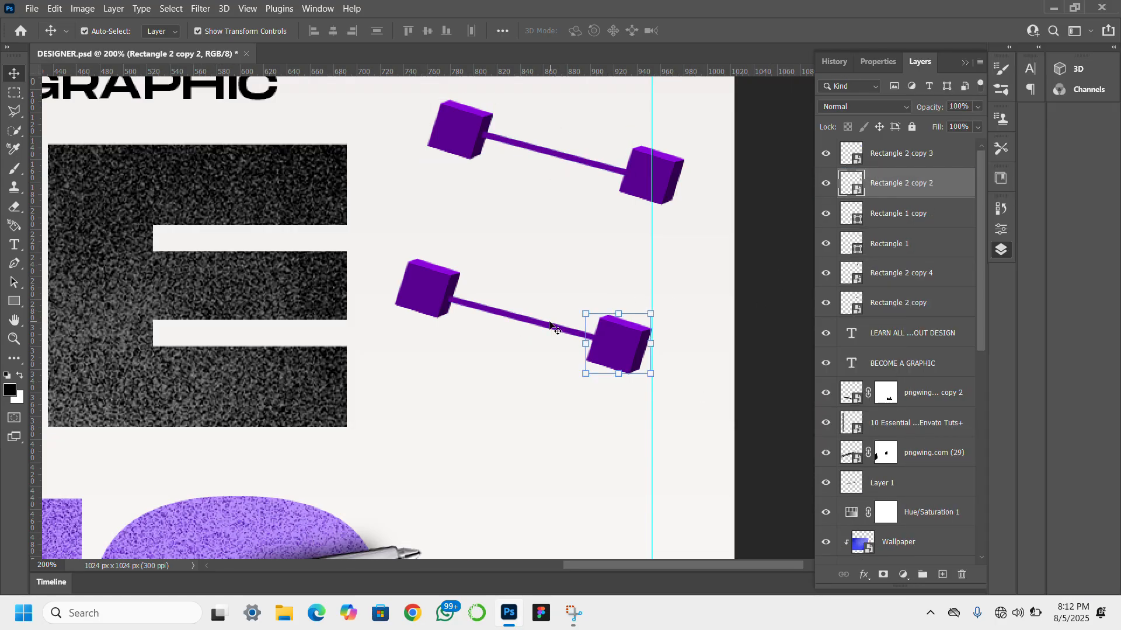
- Duplicate a connector bar and rotate the copy to join the two left-hand cubes
scroll(554, 325, right, 1)
drag(548, 327, 558, 192)
drag(613, 223, 460, 298)
drag(488, 234, 409, 261)
mouse_move(445, 206)
mouse_down()
mouse_move(431, 208)
mouse_move(438, 186)
mouse_up()
key(Return)
click(770, 185)
- Try to raise the Rectangle 2 copy 4 cube layer above the connector bars, and undo the reordering
click(447, 121)
drag(908, 301, 904, 180)
drag(904, 180, 899, 215)
click(896, 191)
click(890, 245)
click(893, 183)
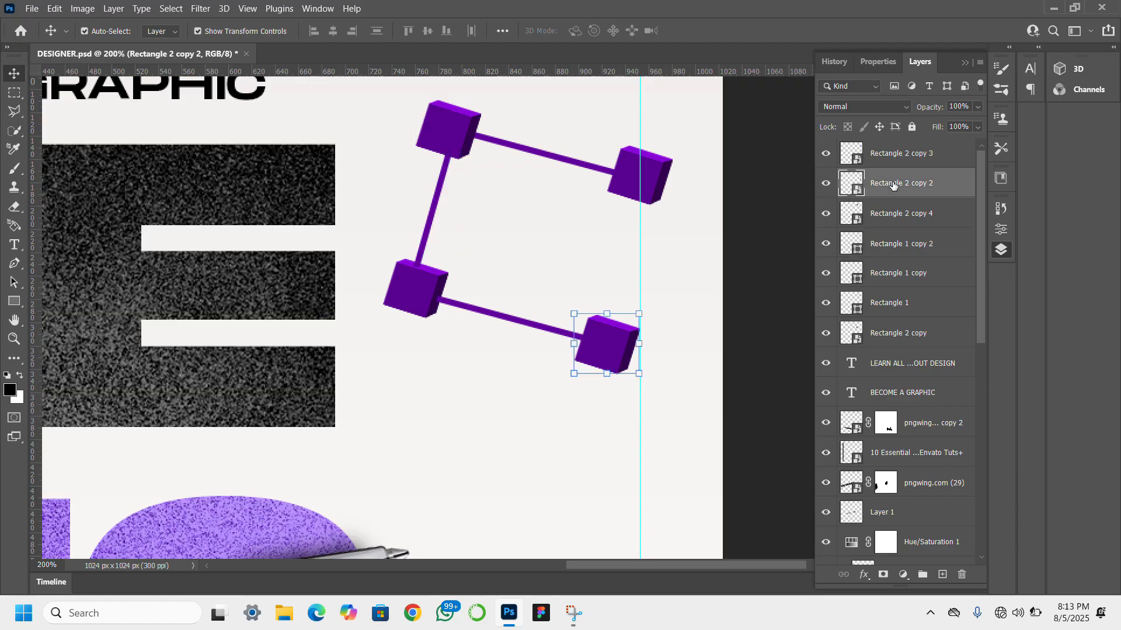
key(ctrl+z)
key(ctrl+z)
- Move the Rectangle 1 copy 2 bar layer below all the cube layers
click(443, 182)
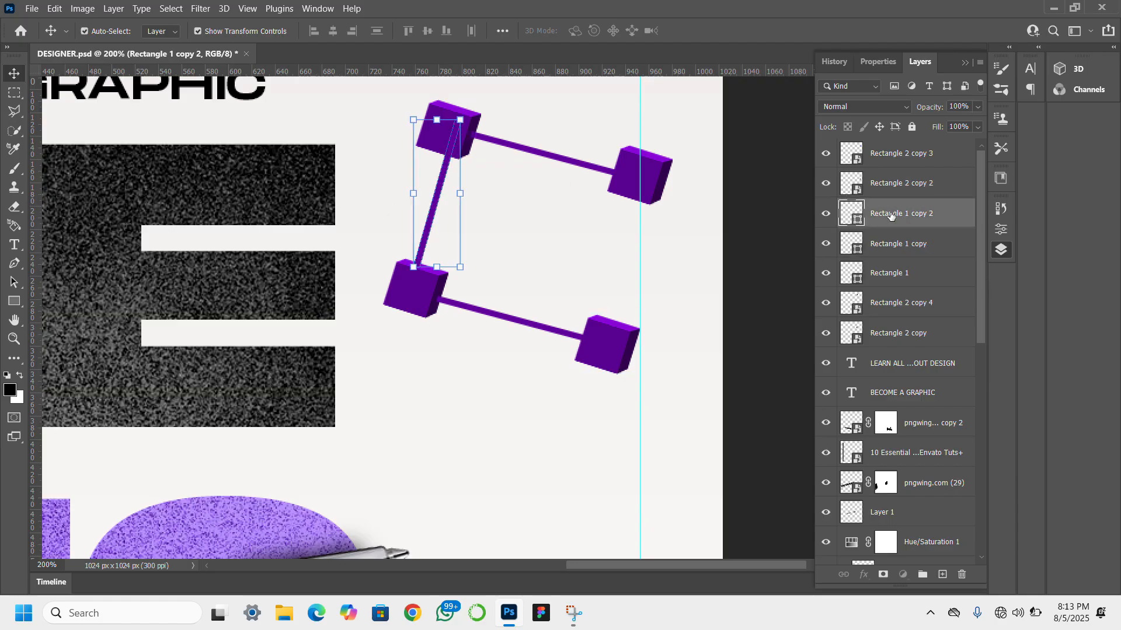
drag(891, 215, 877, 328)
click(765, 233)
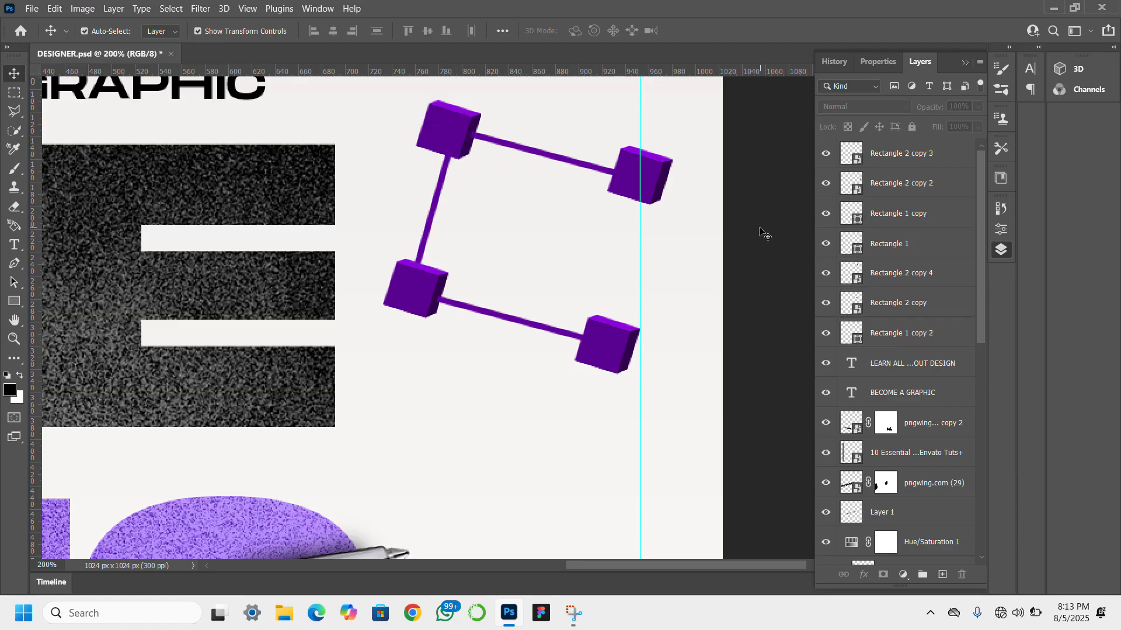
click(413, 308)
click(759, 239)
- Duplicate the left connector bar and angle the copy to join the two right-hand cubes
drag(430, 242, 613, 305)
key(ctrl+t)
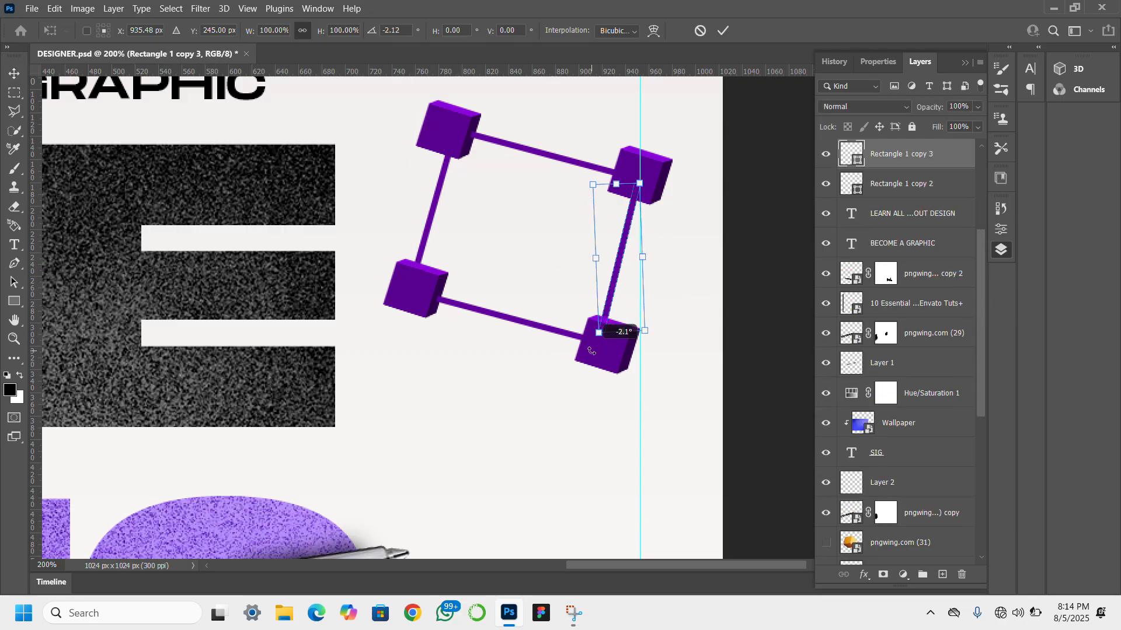
key(Return)
click(765, 290)
scroll(709, 210, right, 3)
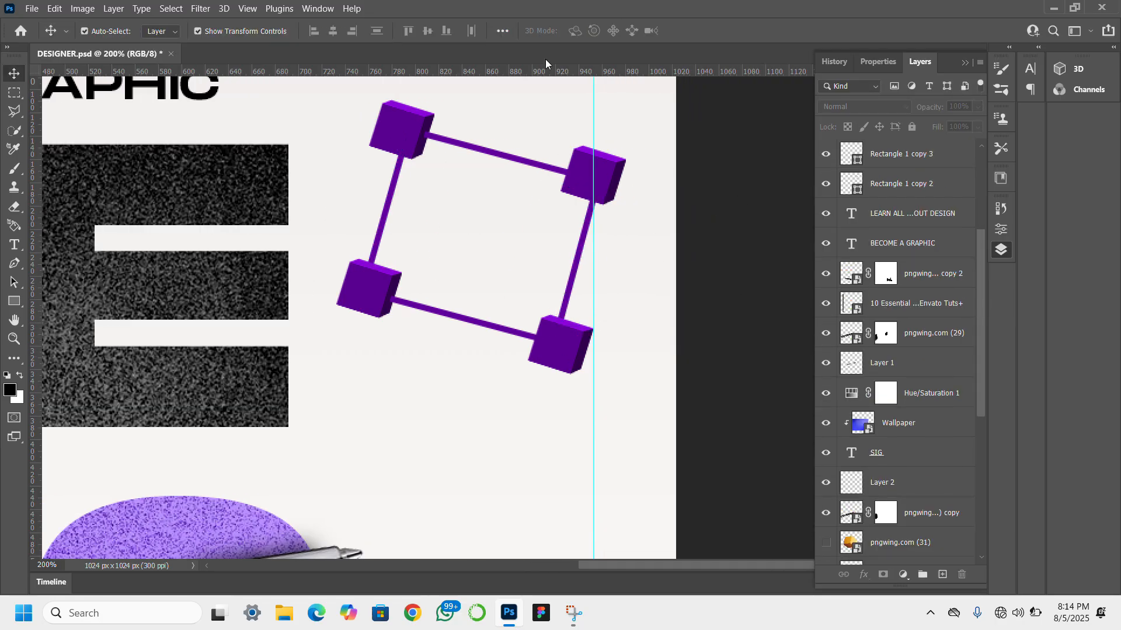
- Add purple Aa text in Monument Extended Ultrabold over the cube frame
click(15, 245)
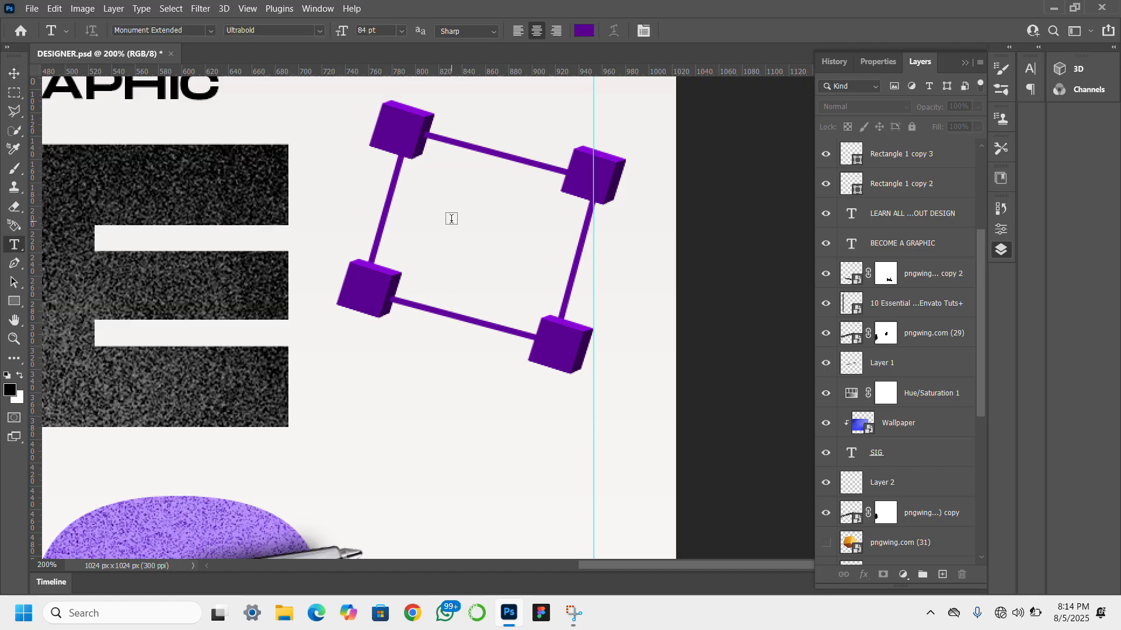
click(464, 248)
text(Aa)
scroll(453, 257, left, 3)
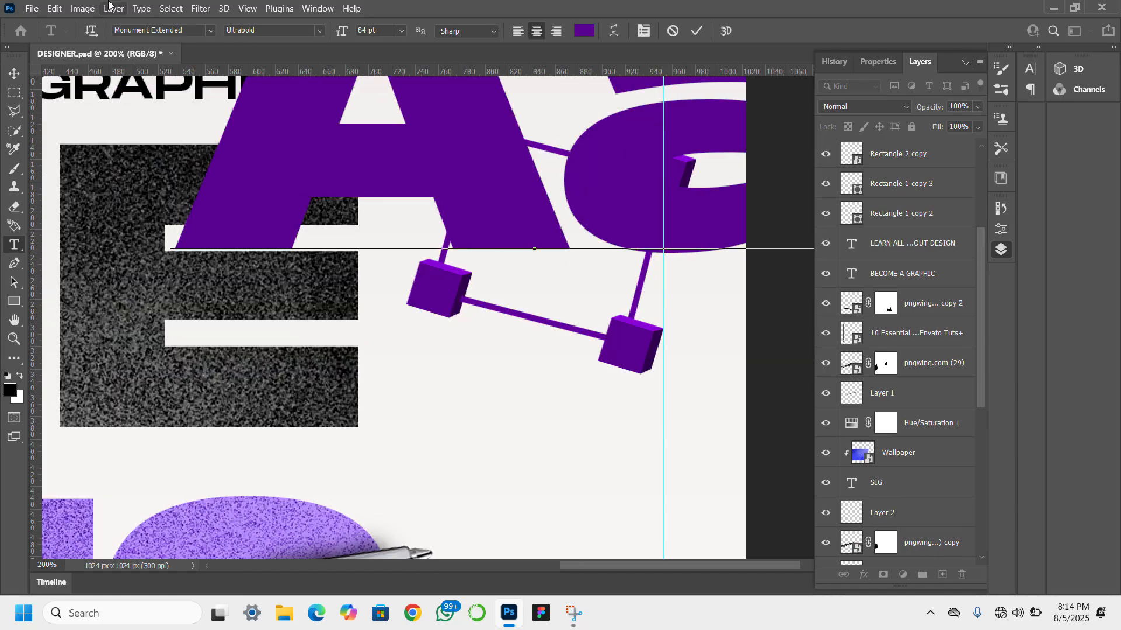
scroll(15, 75, right, 1)
- Scale the Aa text down and center it inside the cube frame, tilted to match the frame
click(16, 74)
key(ctrl+t)
drag(506, 249, 430, 398)
drag(435, 527, 437, 215)
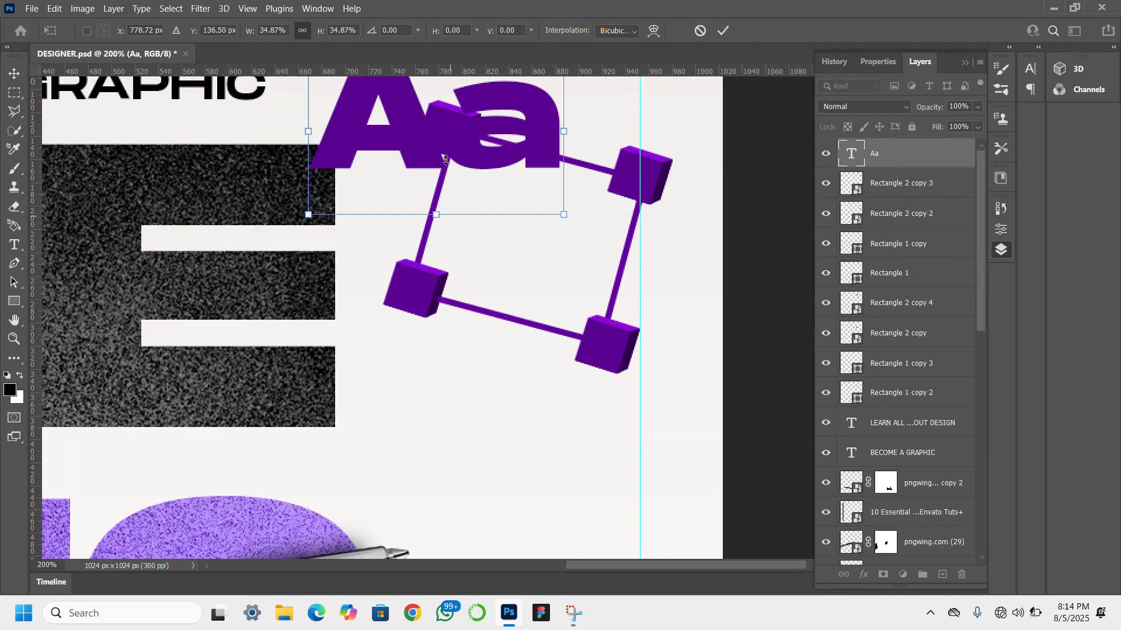
drag(438, 152, 449, 308)
drag(446, 369, 447, 286)
drag(538, 245, 545, 272)
drag(458, 243, 522, 249)
scroll(520, 217, right, 1)
key(Return)
scroll(522, 249, left, 1)
scroll(710, 212, right, 1)
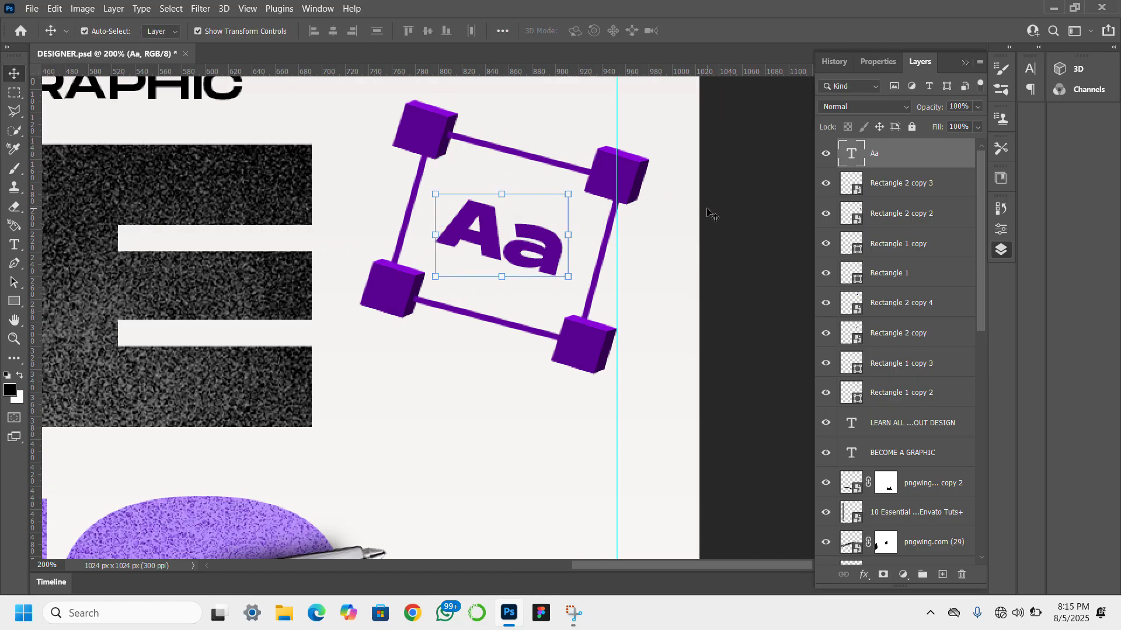
- Examine the Aa cube frame up close and within the whole composition
click(711, 213)
scroll(156, 117, right, 2)
scroll(587, 280, right, 4)
scroll(665, 283, left, 10)
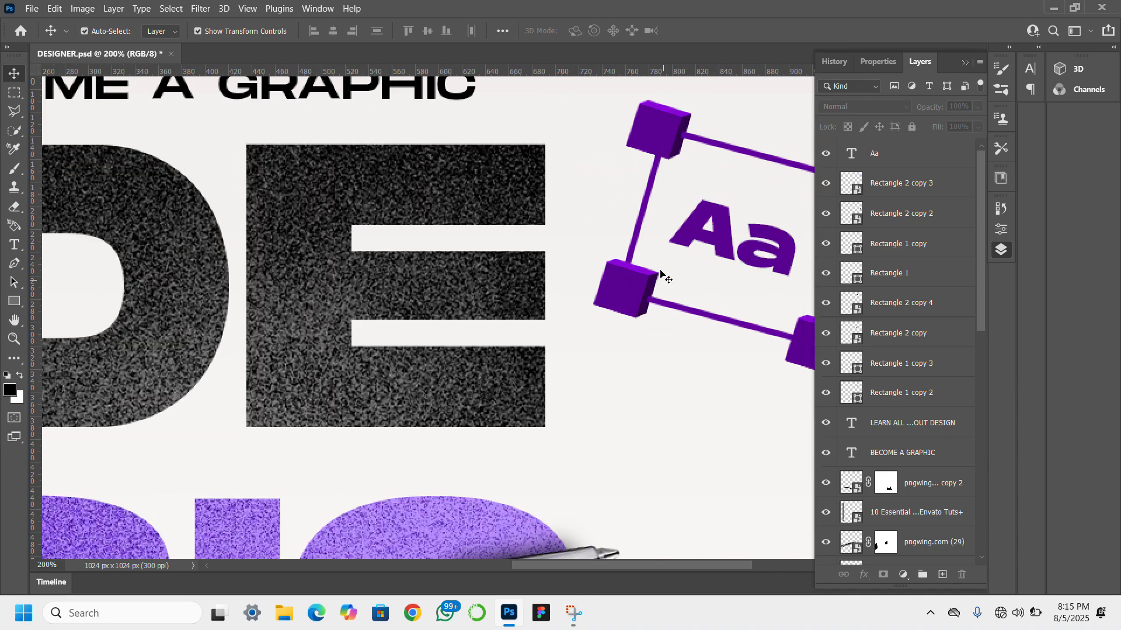
scroll(258, 335, right, 2)
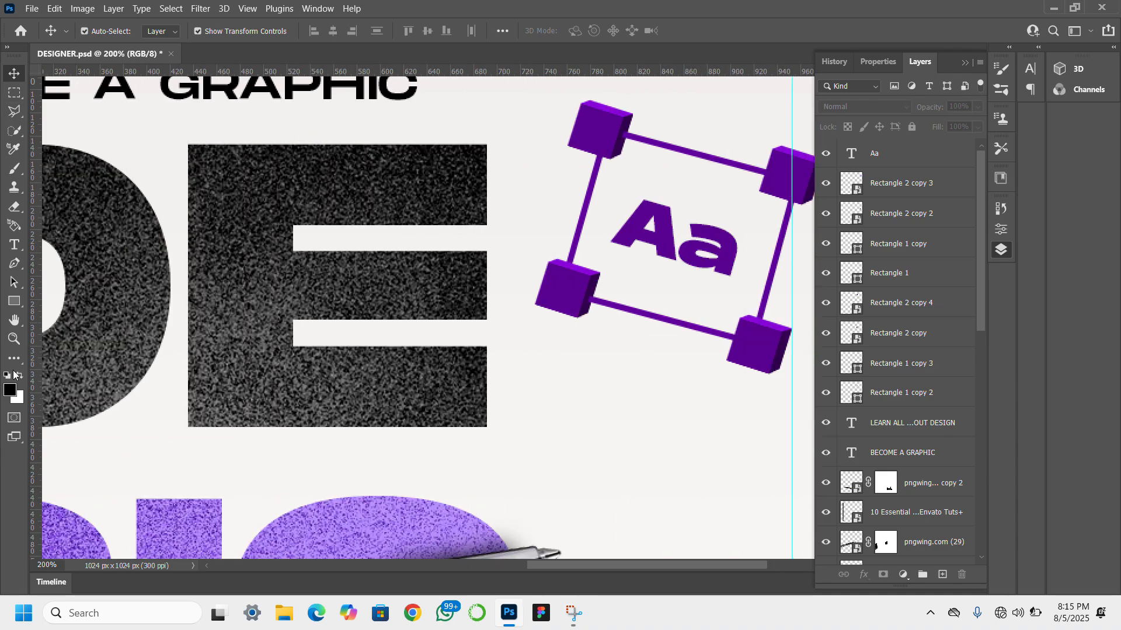
scroll(13, 376, down, 1)
click(14, 339)
alt+click(174, 341)
alt+click(174, 341)
alt+click(174, 341)
click(14, 74)
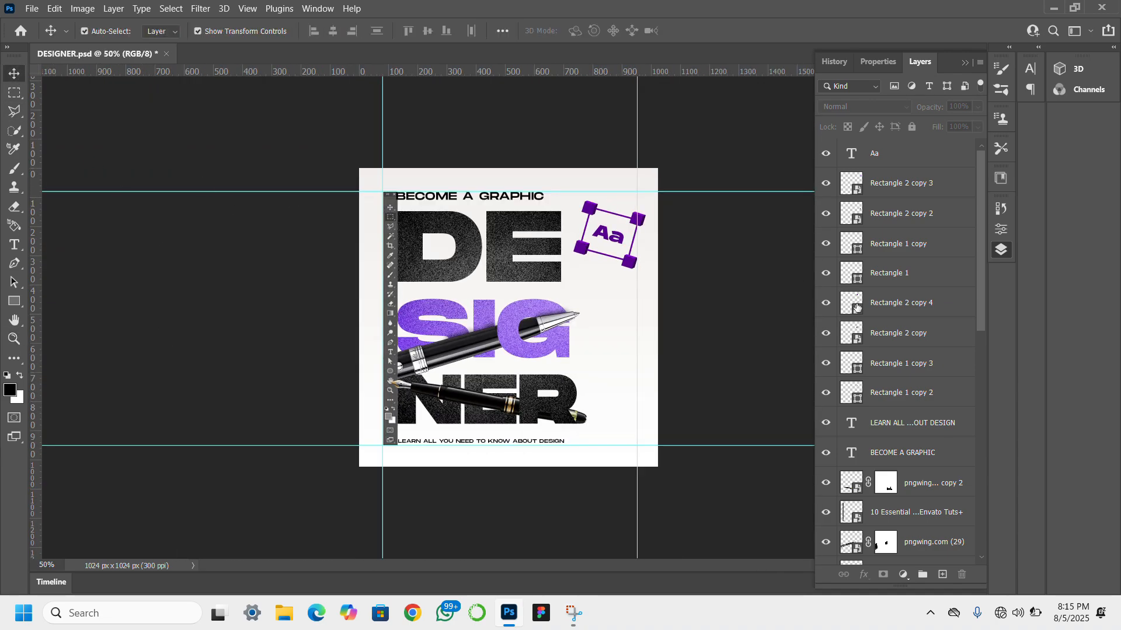
scroll(856, 308, down, 10)
click(925, 550)
key(ctrl+0)
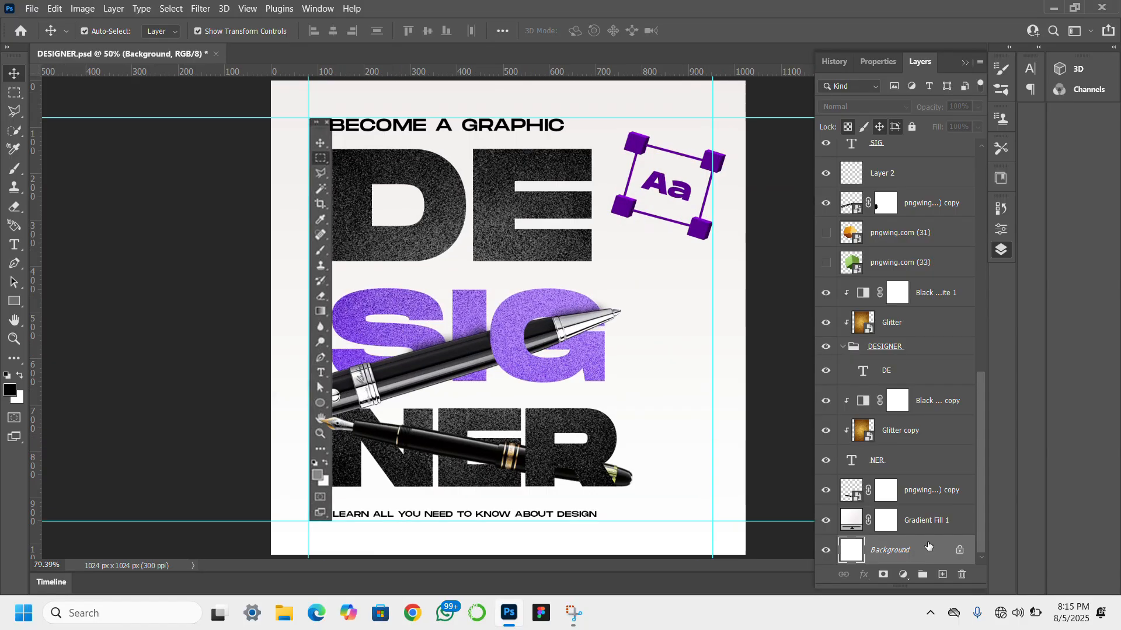
- Switch to File Explorer, preview the Post design social media flyer reference in Downloads, and return to Photoshop
click(285, 614)
click(101, 239)
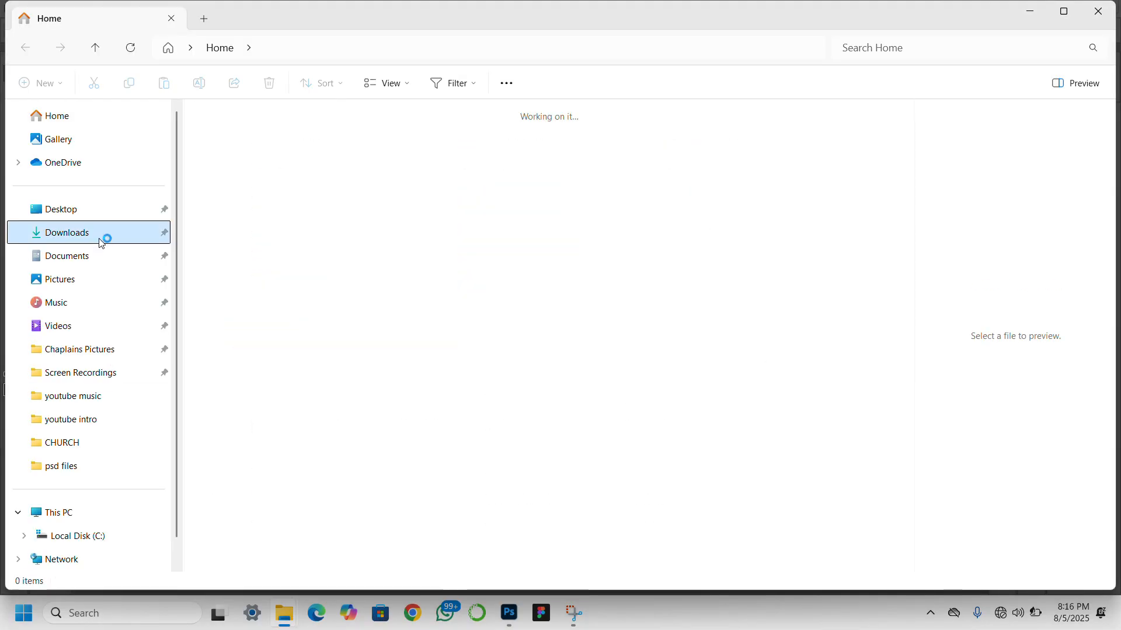
click(619, 145)
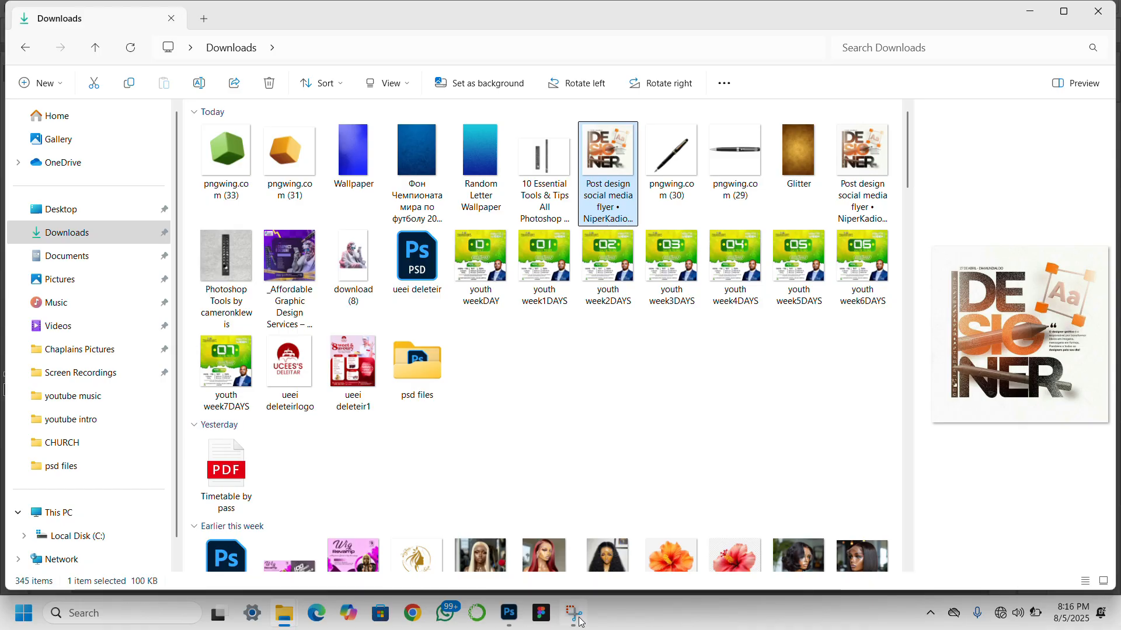
click(505, 614)
- Create a new empty layer for brushwork and move it to the very top of the layer stack
click(942, 575)
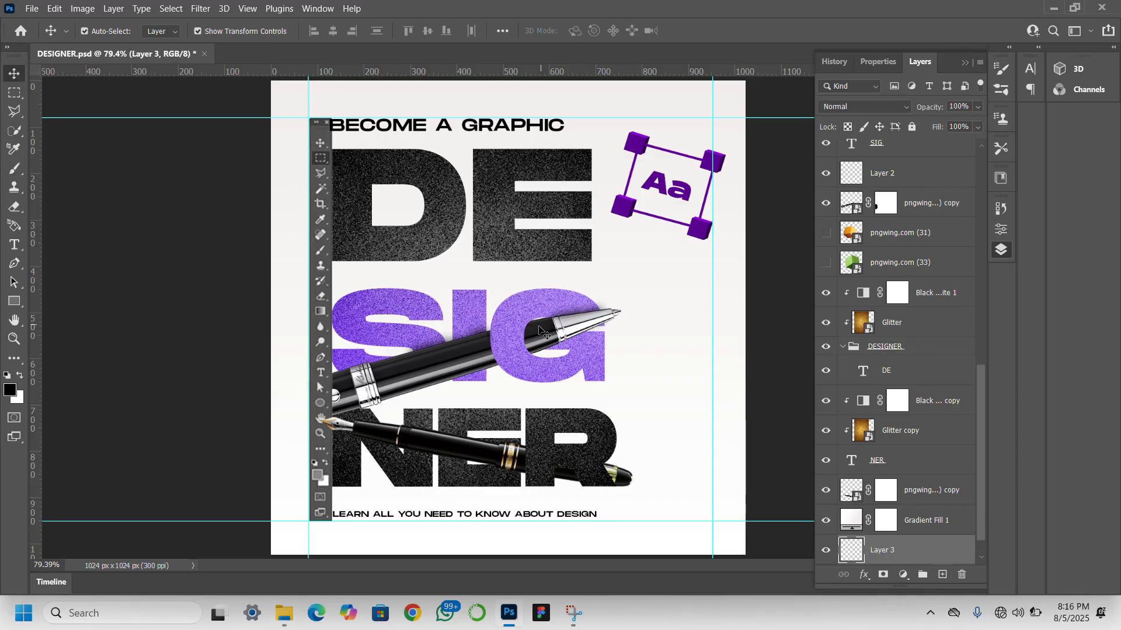
click(18, 173)
key(ctrl+shift+bracketright)
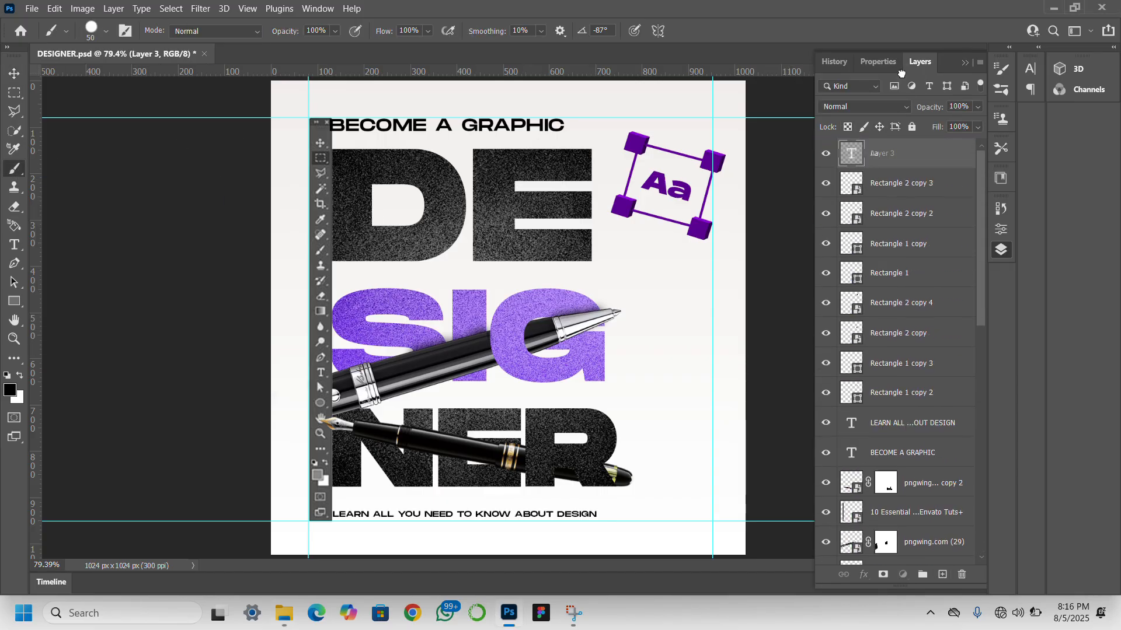
- Enlarge the brush to 700 px and choose a brush tip from the presets
key(bracketright)
key(bracketright)
key(bracketright)
key(bracketright)
key(bracketright)
key(bracketright)
key(bracketright)
key(bracketright)
key(bracketright)
key(bracketright)
key(bracketright)
key(bracketright)
key(bracketright)
key(bracketright)
key(bracketright)
key(bracketright)
key(bracketright)
key(bracketright)
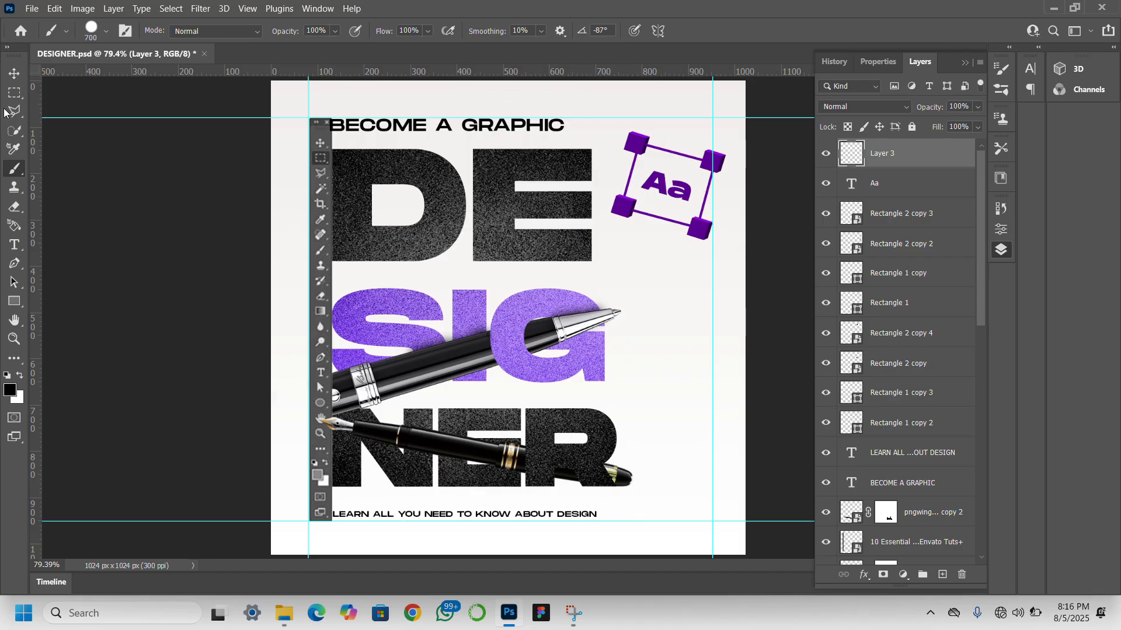
click(105, 31)
click(54, 165)
- Set the foreground color to dark purple #4a0574 and paint one soft dab over the SIG lettering
click(10, 390)
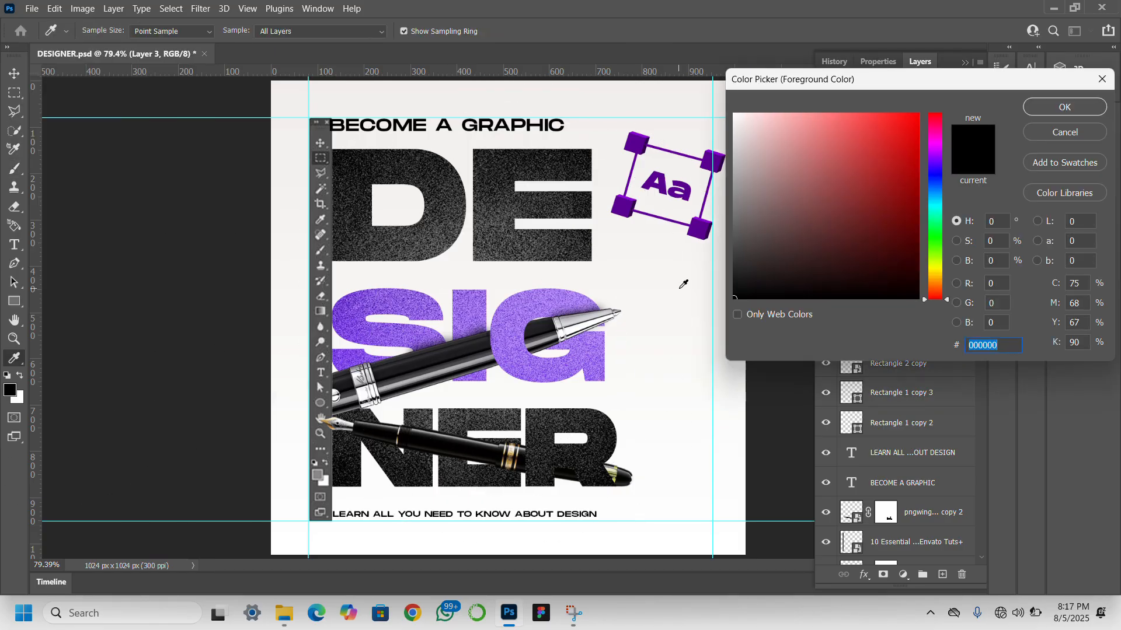
click(578, 304)
click(699, 225)
text(400266)
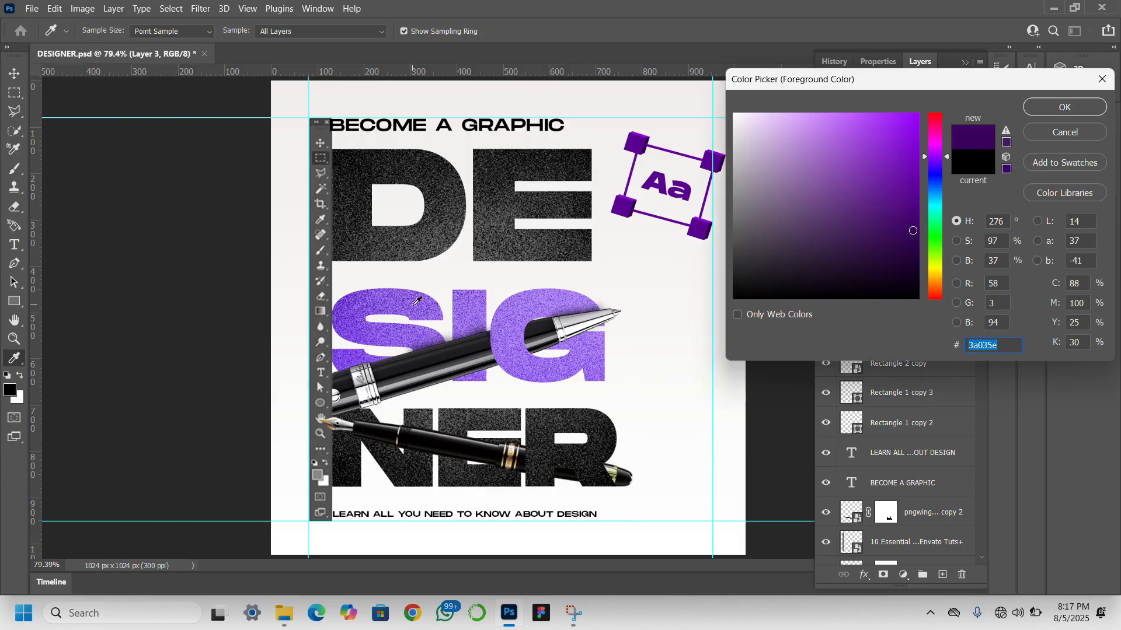
click(417, 301)
click(814, 215)
click(702, 234)
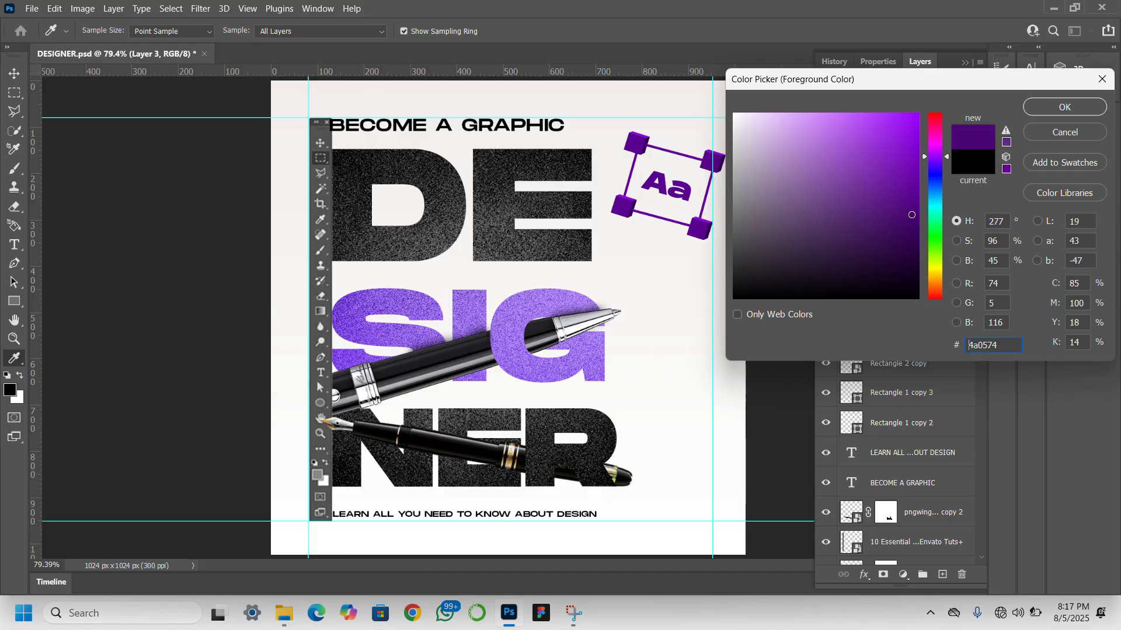
click(1048, 107)
click(510, 315)
- Set the foreground to a light purple and paint a 300 px soft highlight at the centre of the dark glow
click(10, 390)
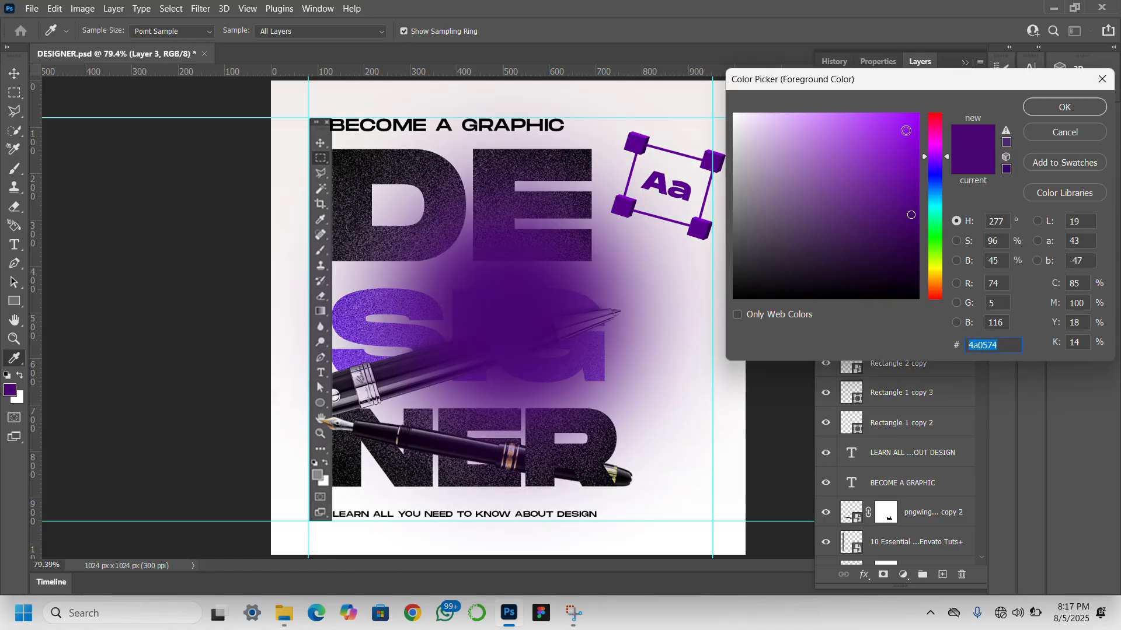
drag(905, 130, 830, 93)
click(1056, 107)
key(bracketleft)
key(bracketleft)
key(bracketleft)
key(bracketleft)
click(534, 325)
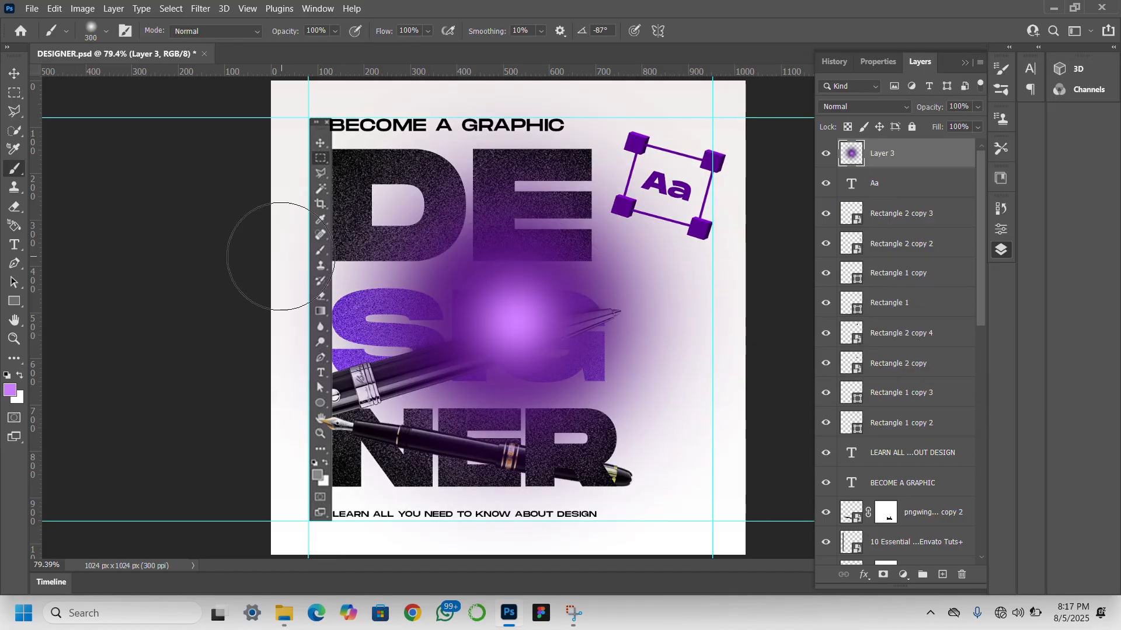
- Scale the purple glow down to about 53% and move it over the left ends of the pens
click(14, 73)
click(515, 319)
drag(745, 555, 522, 332)
drag(400, 226, 305, 422)
- Set the purple glow layer's blend mode to Screen
click(864, 107)
click(840, 163)
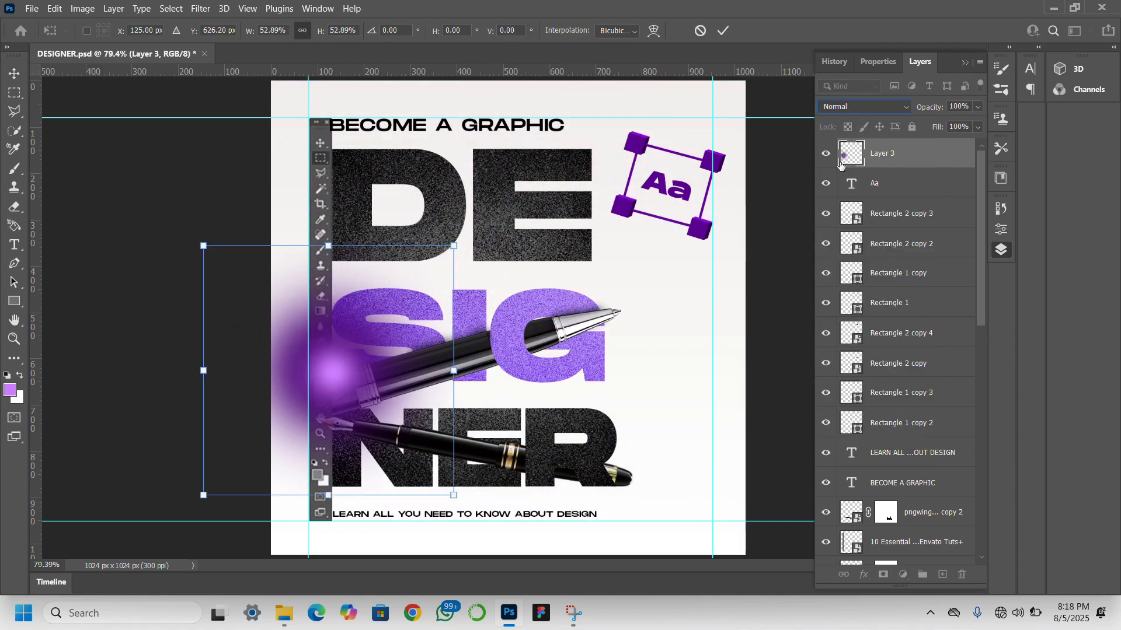
click(865, 107)
click(840, 233)
- Enlarge the glow and distribute it with two copies at the canvas's left edge, the Aa frame's upper-right corner and the R of NER
drag(351, 373, 350, 468)
drag(455, 465, 599, 470)
drag(395, 468, 320, 328)
key(Return)
drag(355, 492, 613, 509)
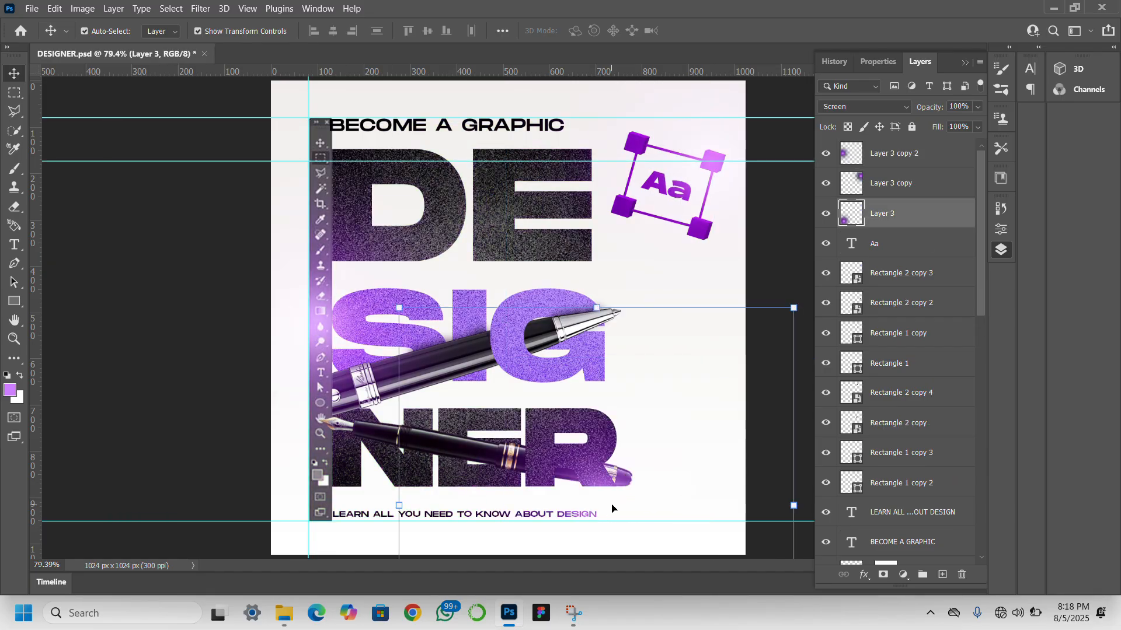
- Group the three glow layers and lock the group
click(218, 321)
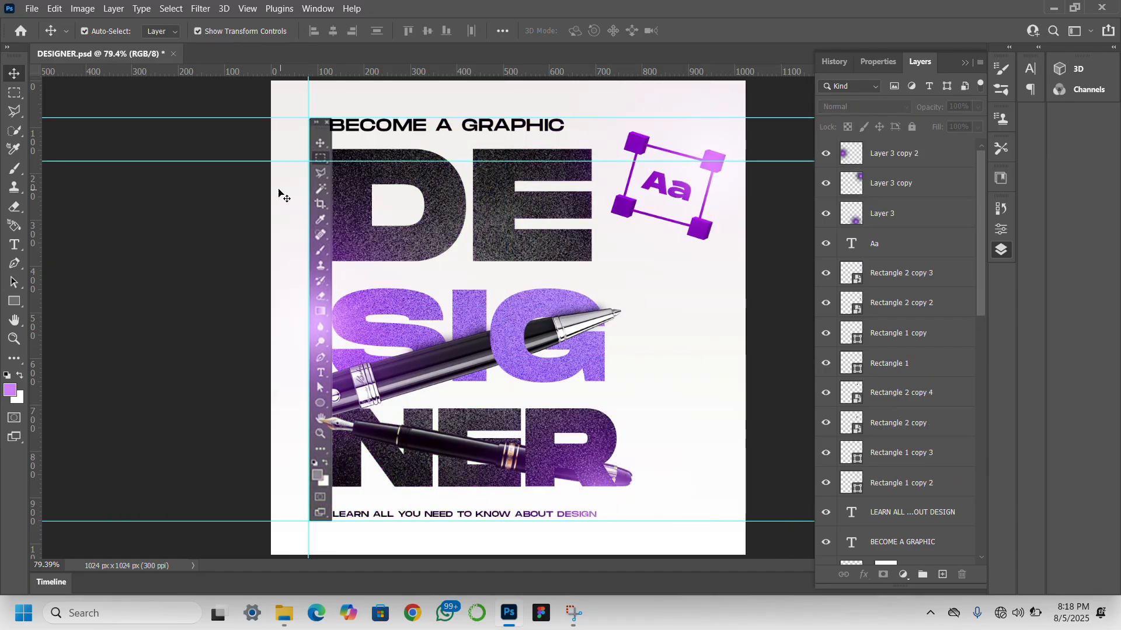
click(922, 186)
click(931, 220)
shift+click(921, 154)
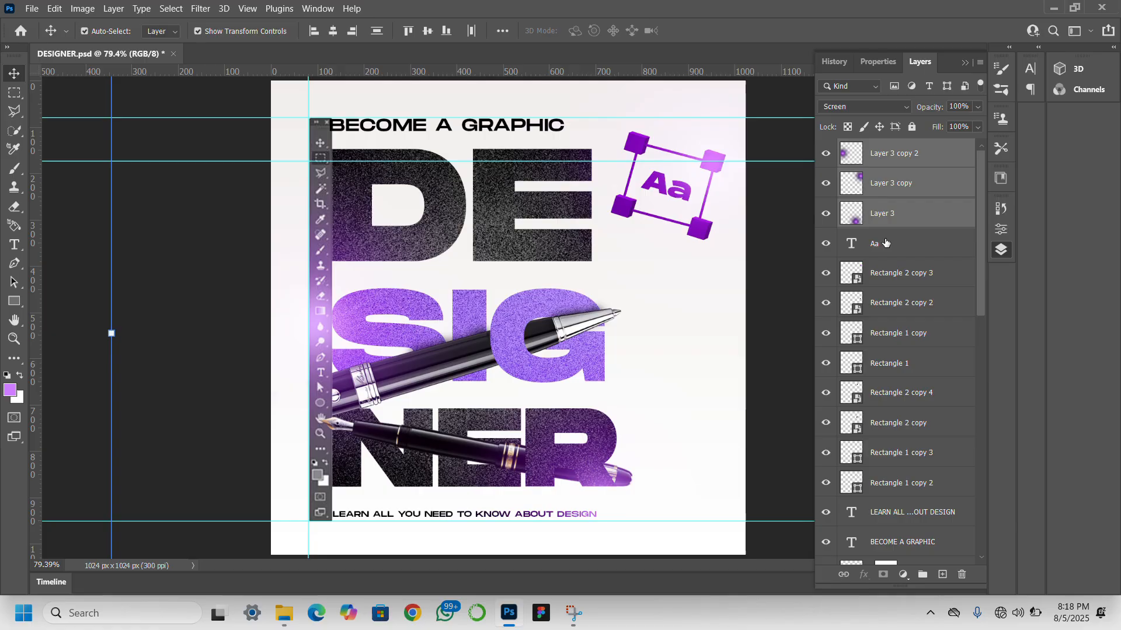
click(922, 579)
click(911, 127)
drag(666, 188, 660, 284)
click(711, 163)
key(ctrl+z)
key(ctrl+z)
click(651, 190)
key(ctrl+t)
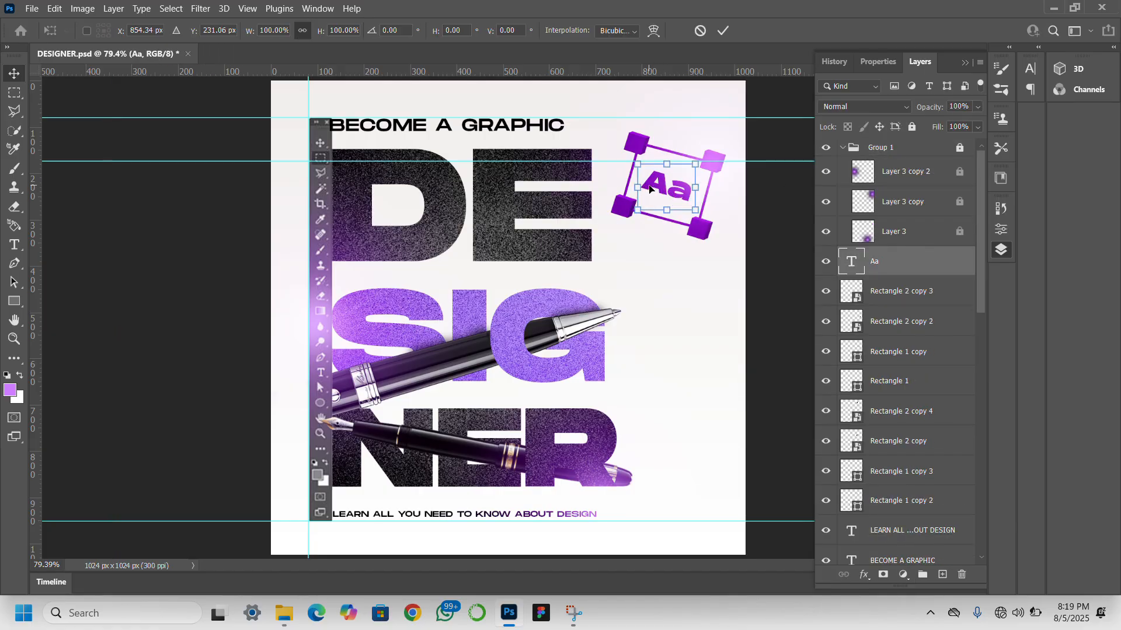
key(Return)
- Duplicate the glow from the Aa frame's upper-right corner and place the copy at the canvas's left edge beside SIG
key(ctrl+minus)
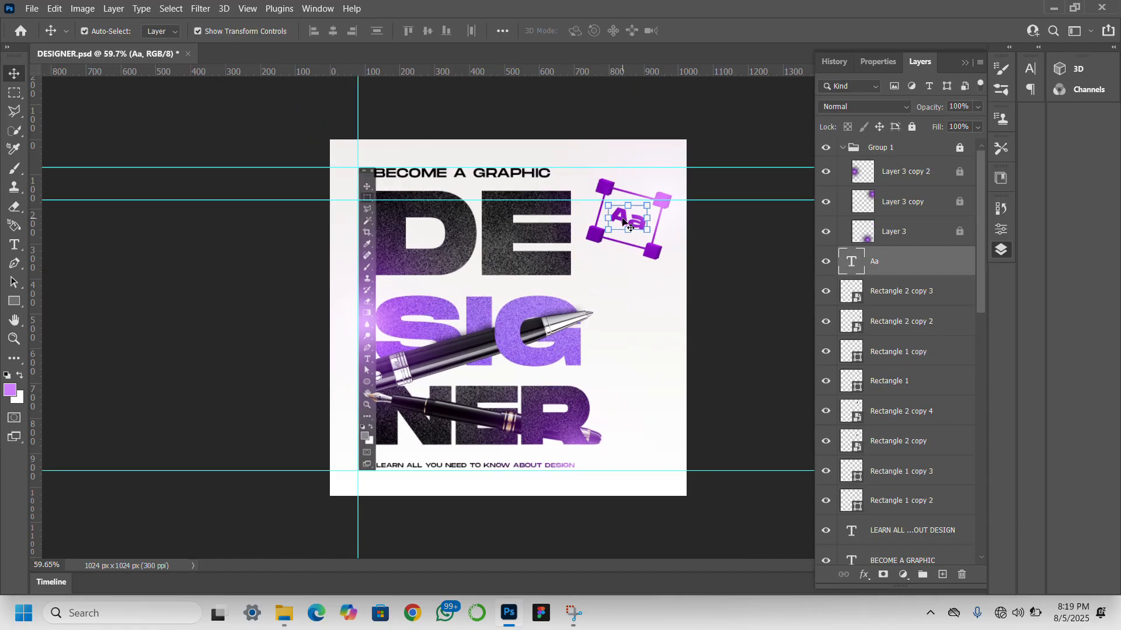
scroll(625, 222, up, 1)
click(632, 209)
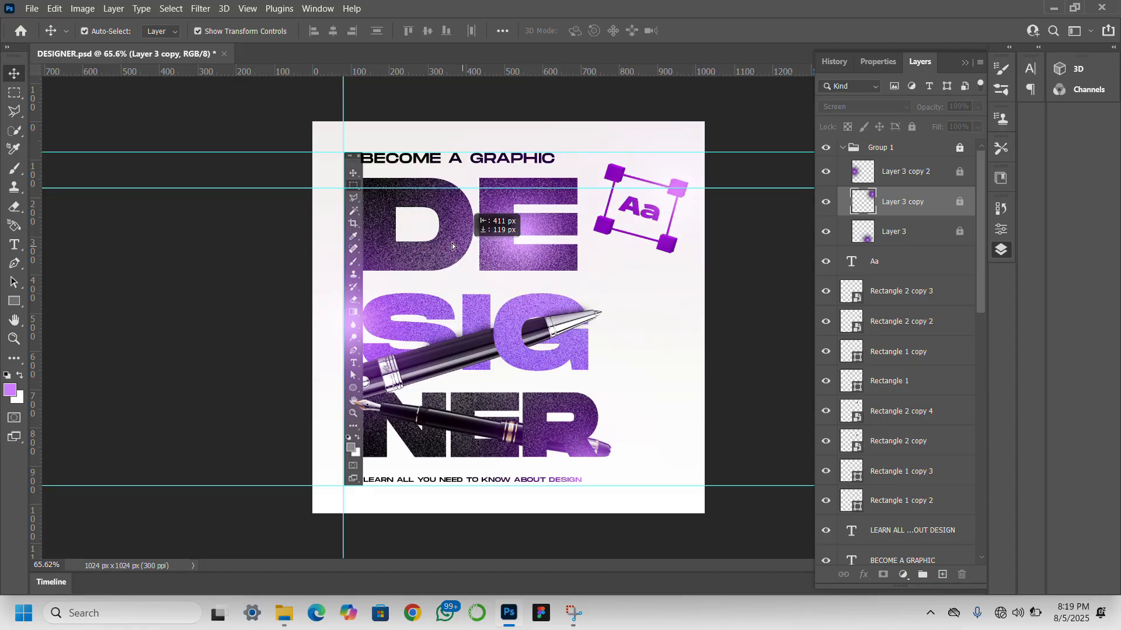
drag(453, 245, 329, 345)
key(t)
click(625, 330)
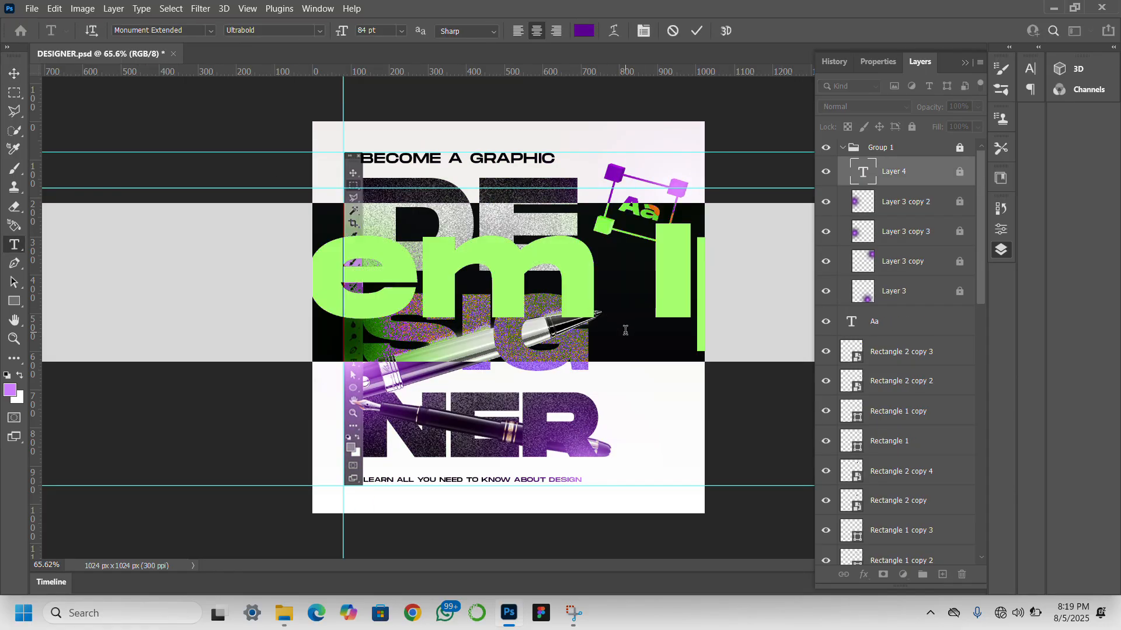
key(BackSpace)
- Unlock Group 1 and delete the stray text layer inside it
click(959, 148)
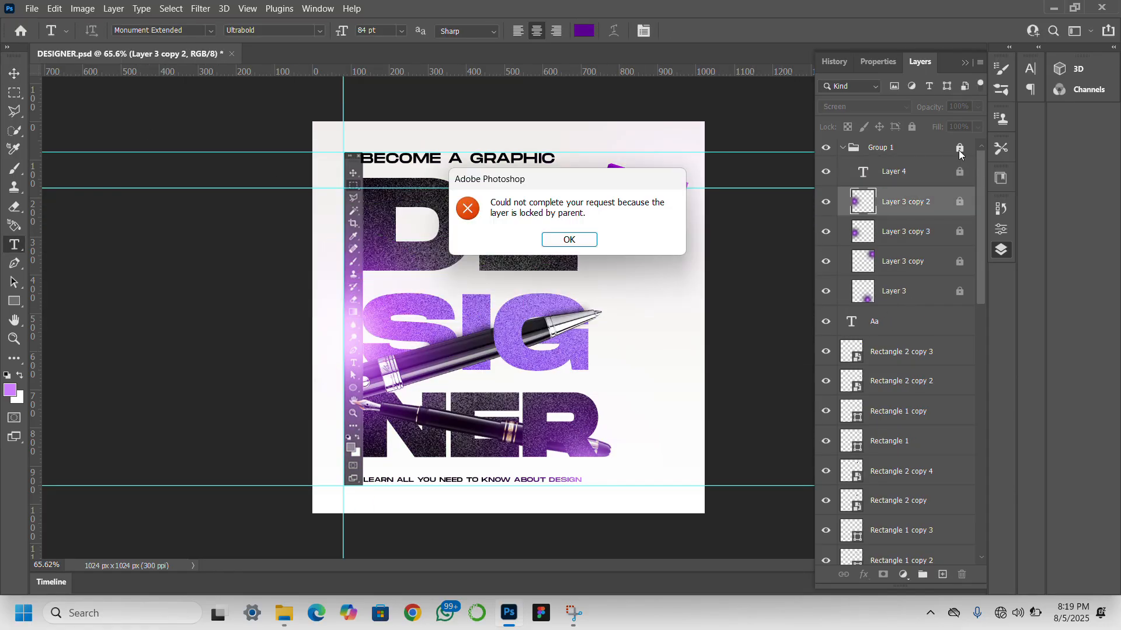
key(Return)
click(959, 148)
click(942, 177)
key(Delete)
- Add an opening quotation mark in a text box about 225 by 334 px beside the pen tip, left-aligned at 6 pt
drag(602, 300, 688, 428)
text(")
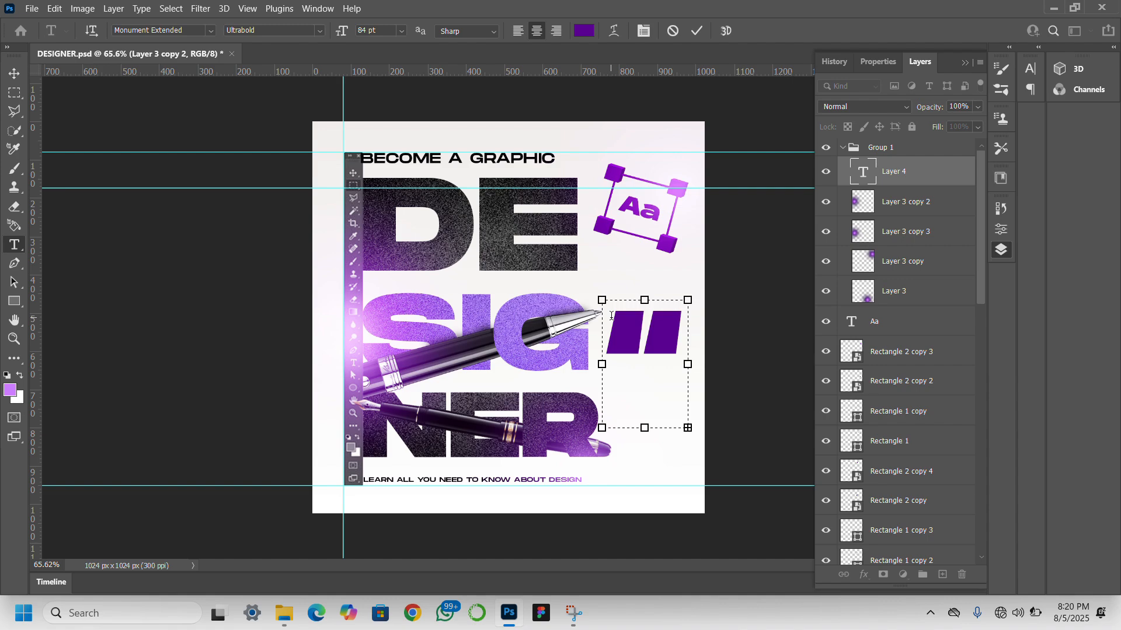
drag(611, 316, 704, 336)
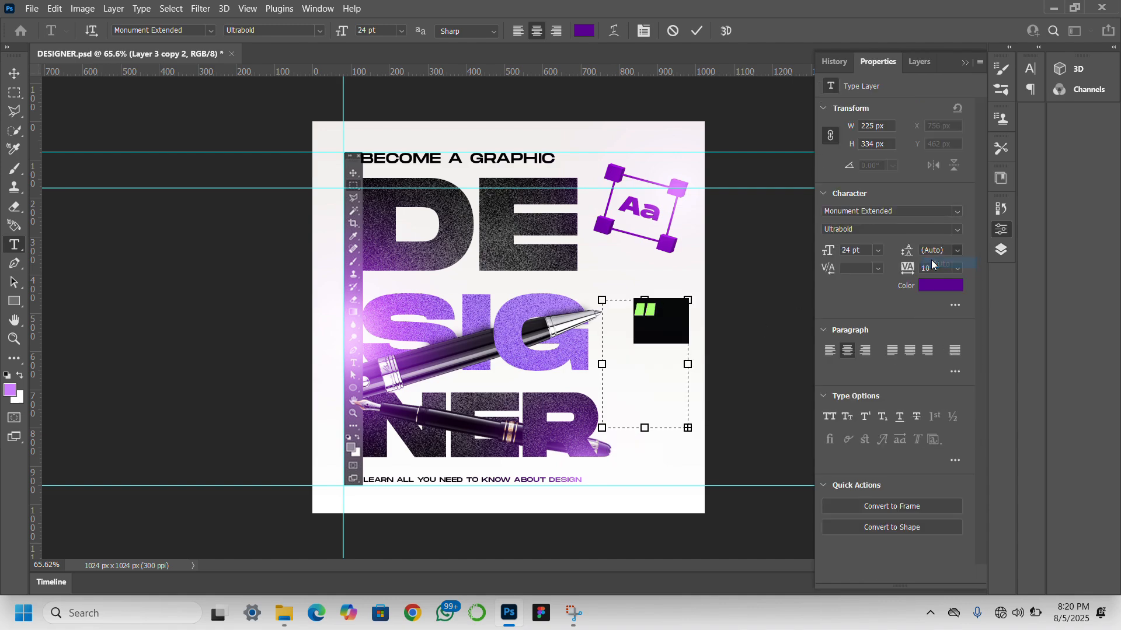
mouse_move(828, 252)
mouse_down()
mouse_move(814, 258)
mouse_move(824, 255)
mouse_up()
click(829, 351)
- Replace the placeholder text below the quotation mark with "life is all about creating designs. We design by making choices everyday"
click(604, 340)
drag(602, 341, 661, 374)
key(ctrl+z)
drag(674, 418, 593, 341)
key(BackSpace)
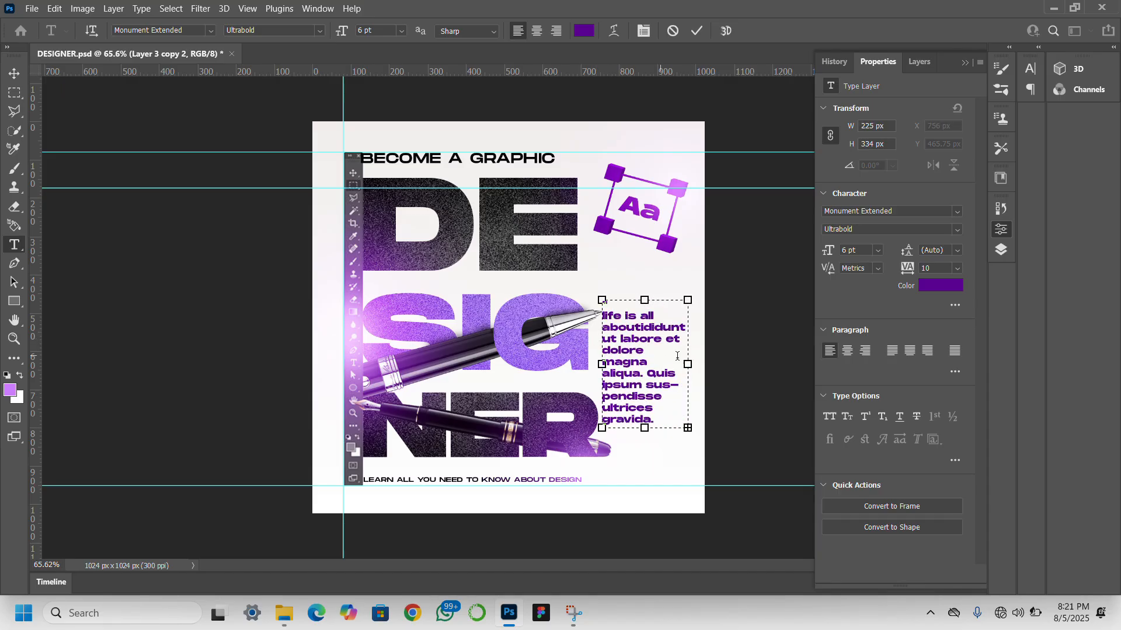
key(BackSpace)
mouse_move(637, 329)
mouse_down()
mouse_move(679, 445)
mouse_move(636, 328)
mouse_up()
text(t creating designs. We design by making choices everyday)
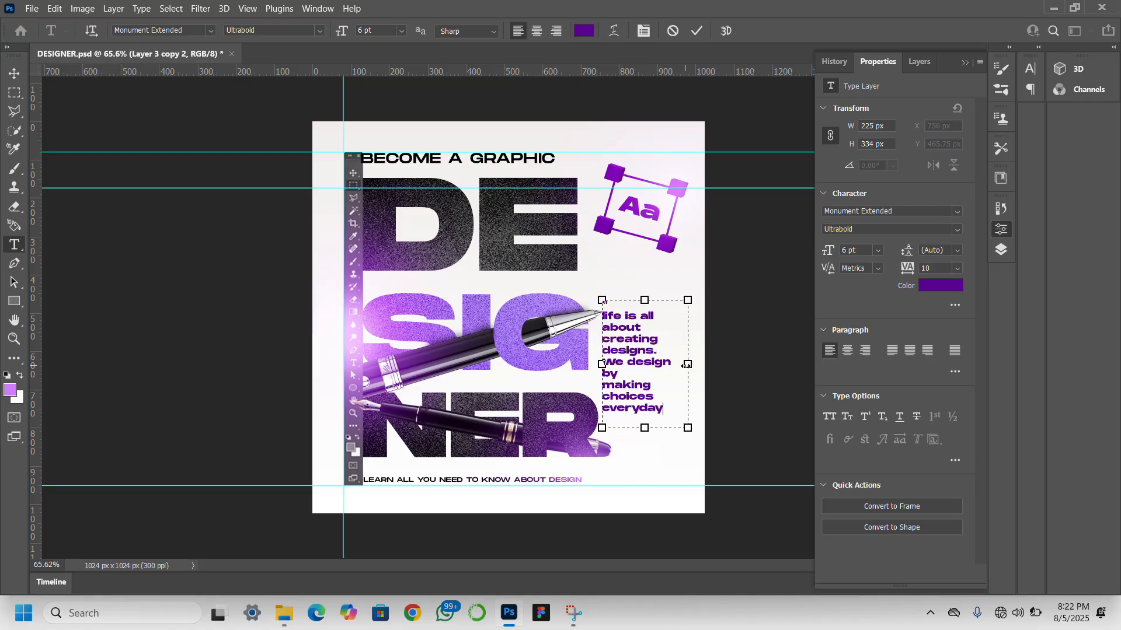
- Widen the quote's text box to 268 px and break the line before "by making"
drag(687, 365, 704, 365)
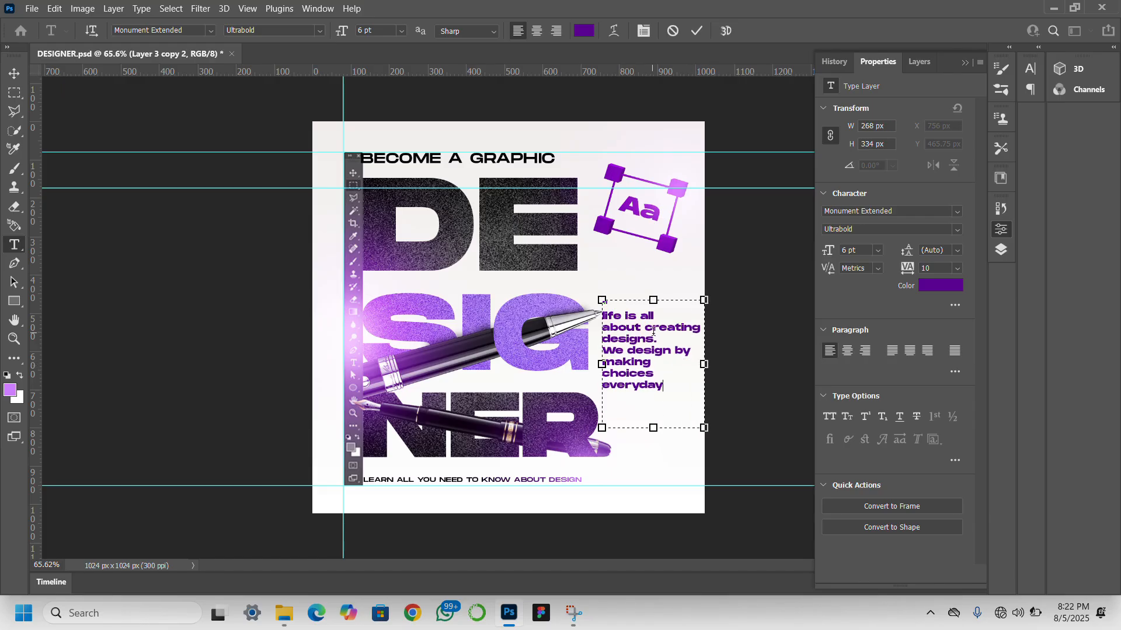
click(675, 365)
key(Return)
click(603, 387)
key(BackSpace)
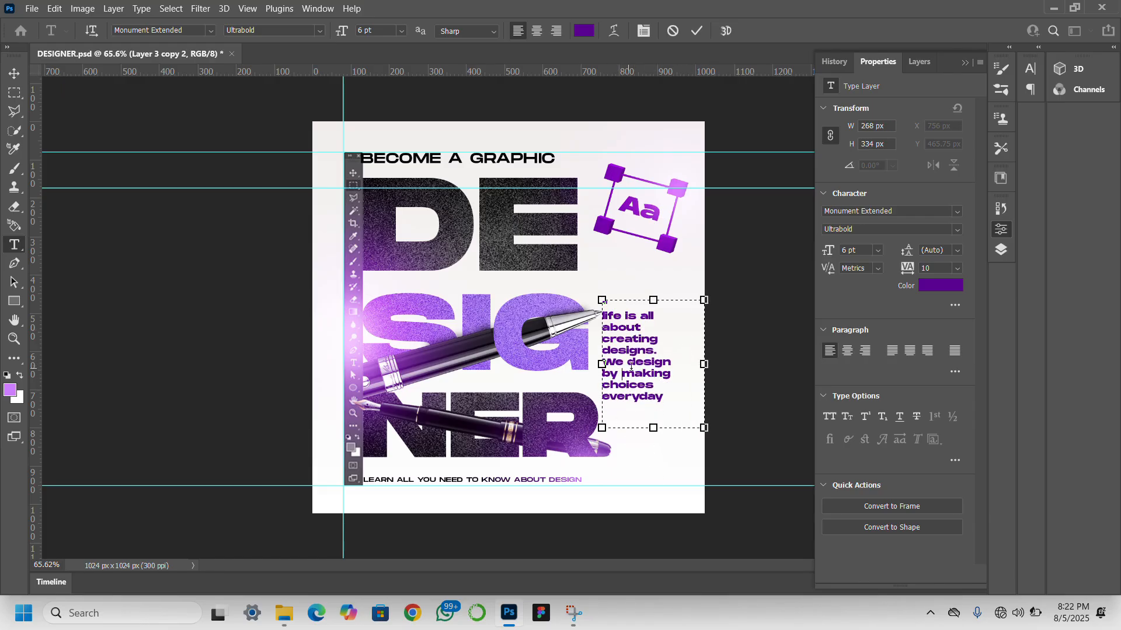
- Set the quote's font style to Regular, then scale the text block down and position it beside the pen tip
key(ctrl+a)
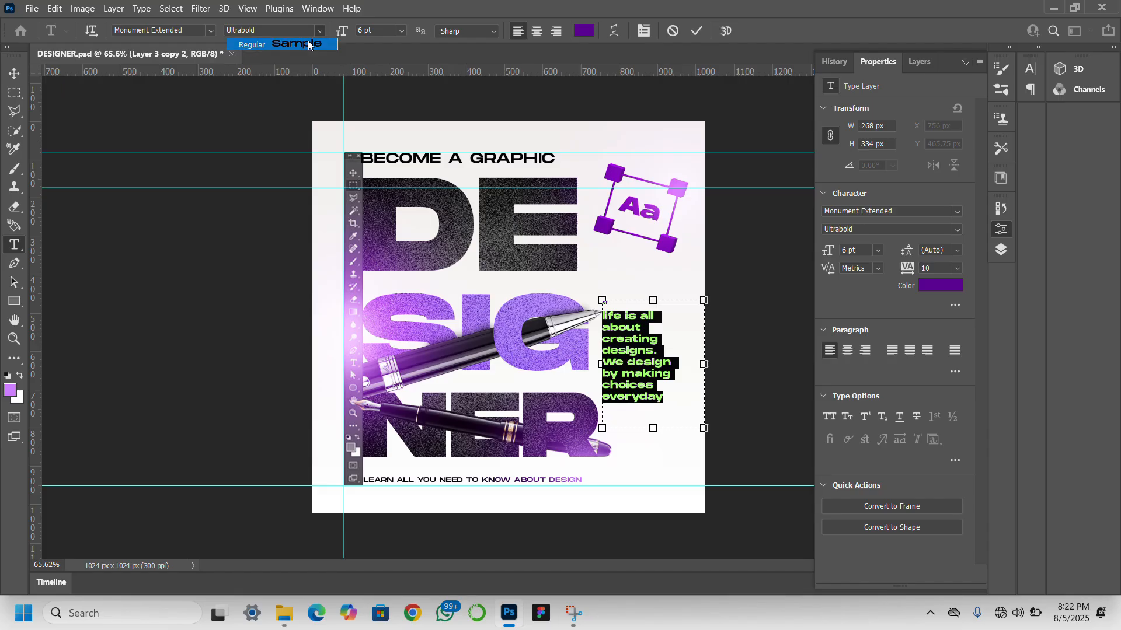
click(14, 72)
drag(626, 374, 632, 375)
drag(712, 428, 682, 392)
key(Return)
click(231, 268)
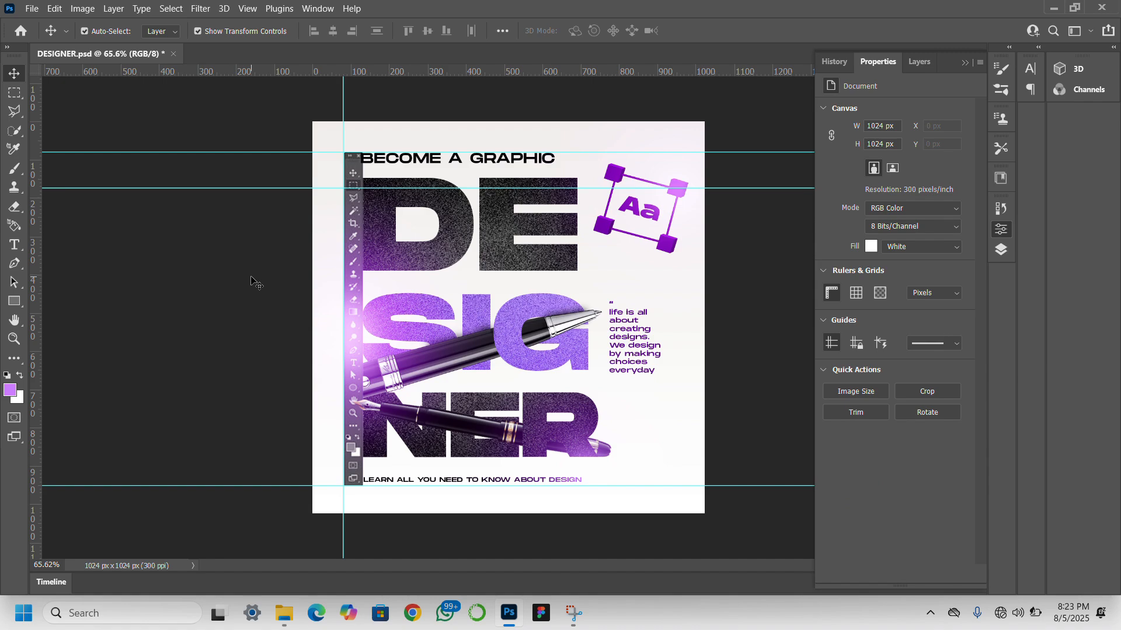
- Stamp all visible artwork onto a new layer and apply the Add Noise filter to it
key(ctrl+alt+shift+e)
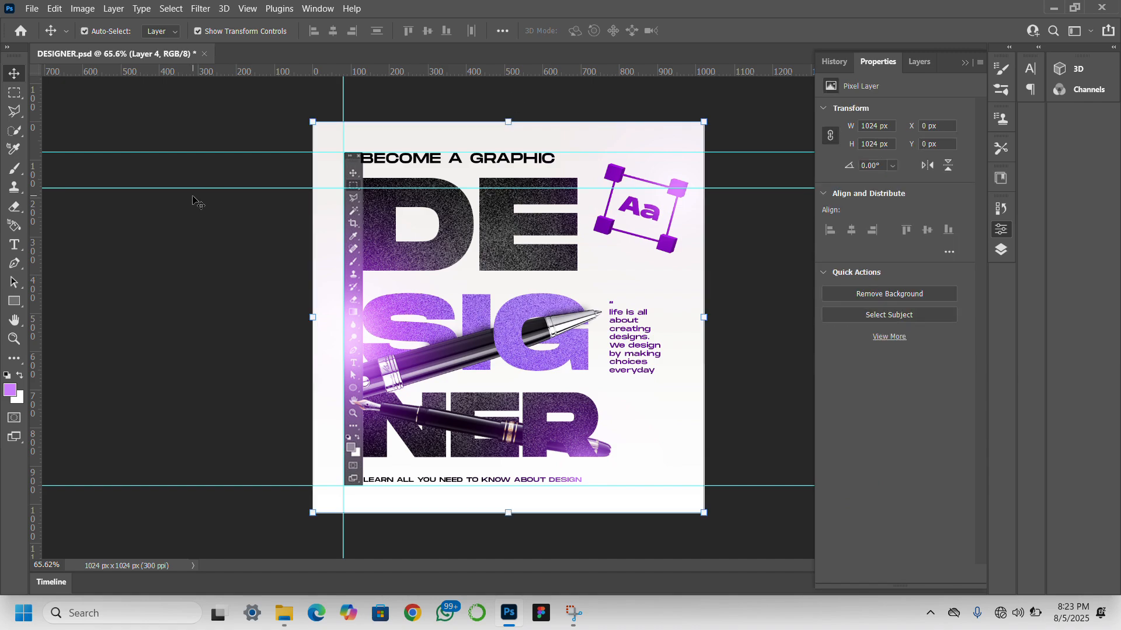
click(201, 8)
mouse_move(251, 224)
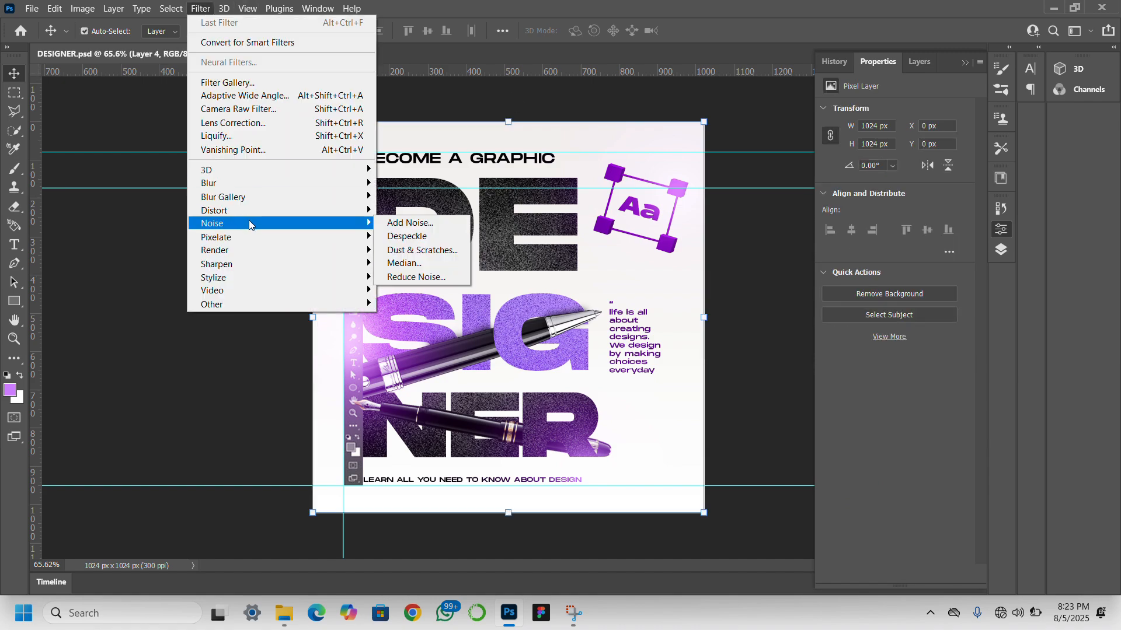
click(399, 222)
drag(461, 299, 459, 298)
click(629, 104)
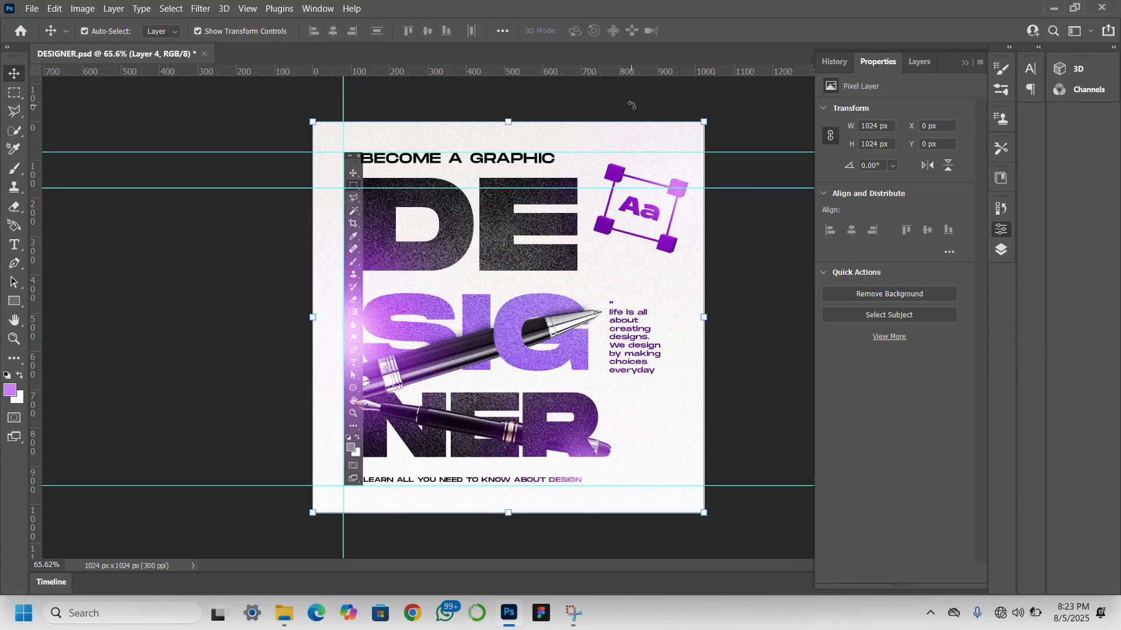